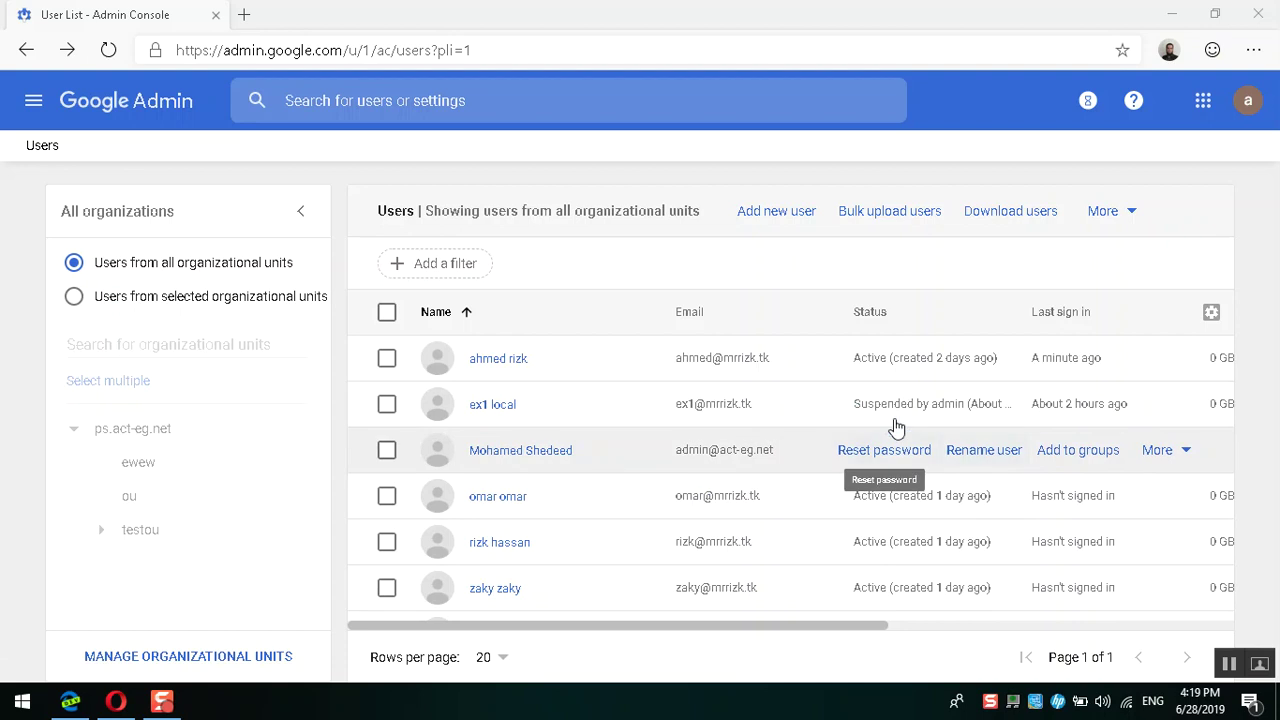
Step: Reactivate the suspended ex1 local user, confirming in the Reactivate dialog
left_click(476, 408)
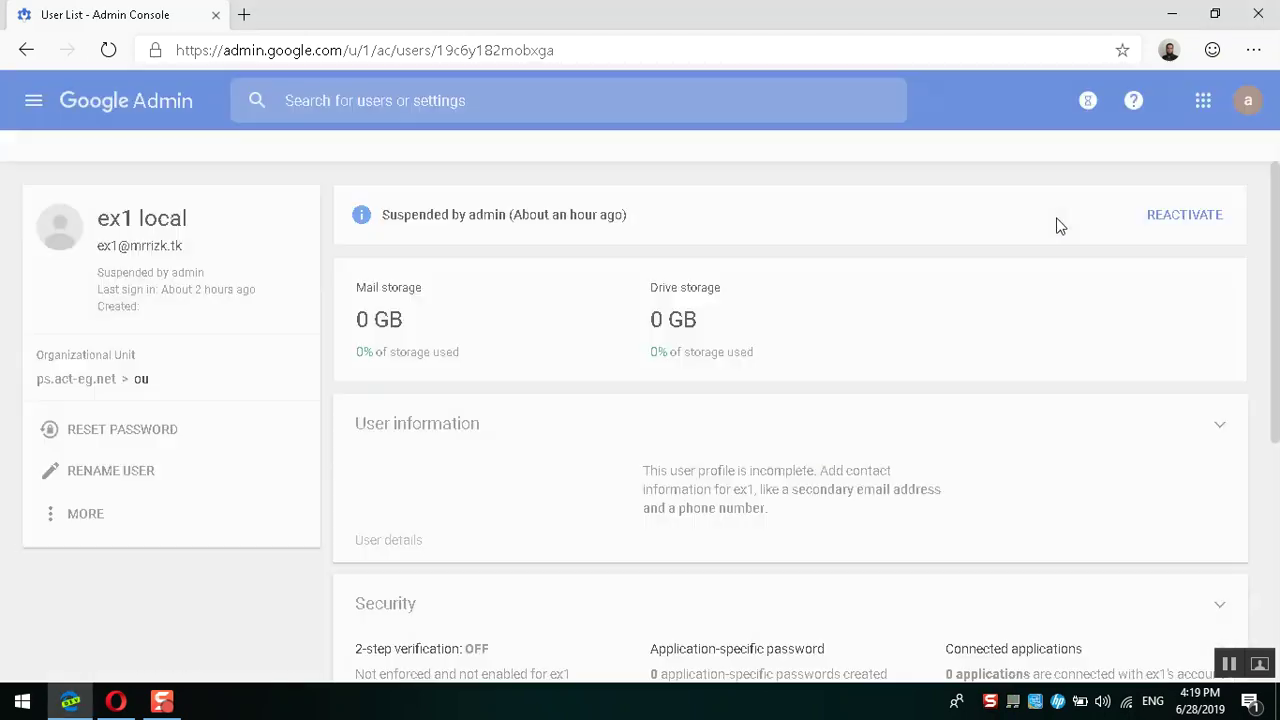
left_click(1214, 218)
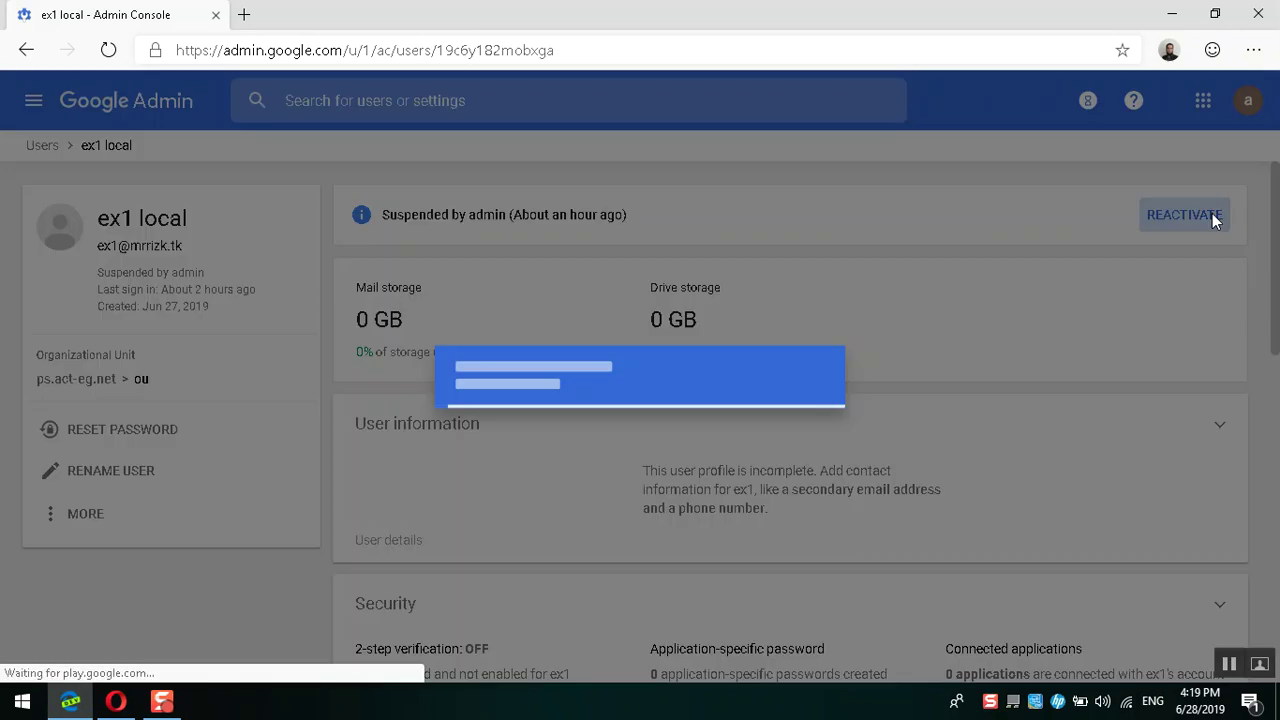
left_click(116, 701)
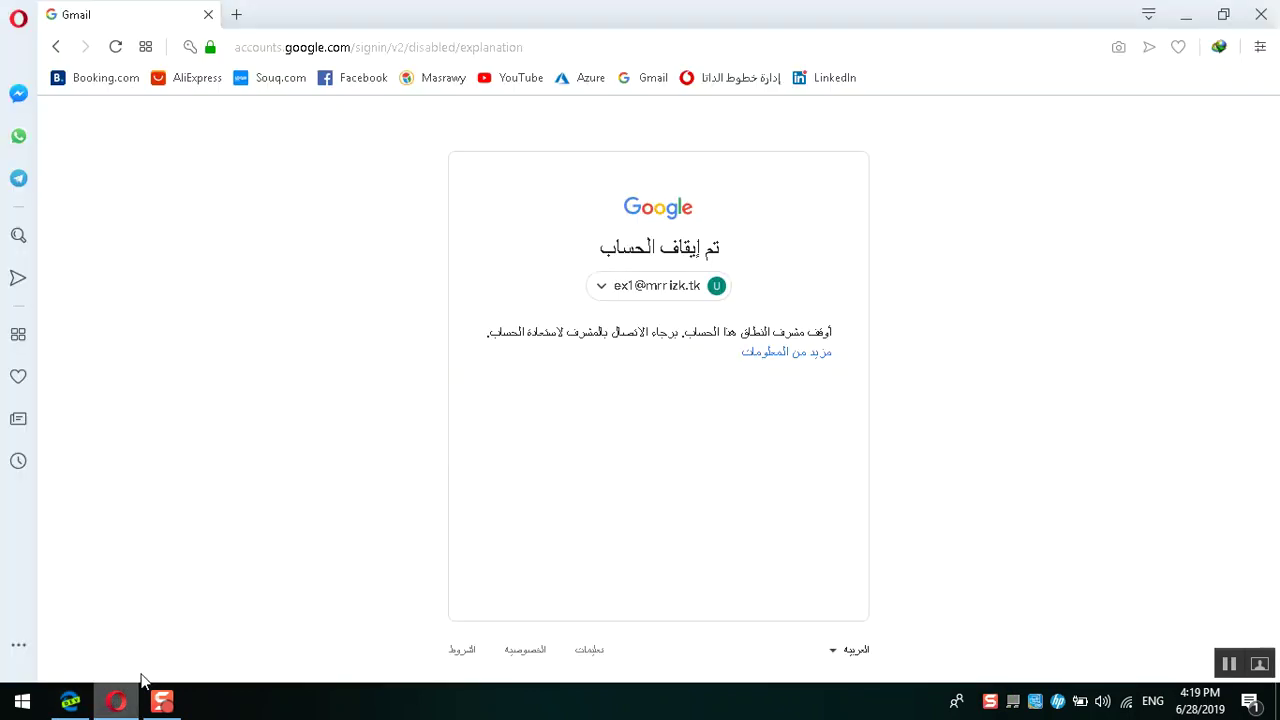
left_click_drag(717, 330, 592, 332)
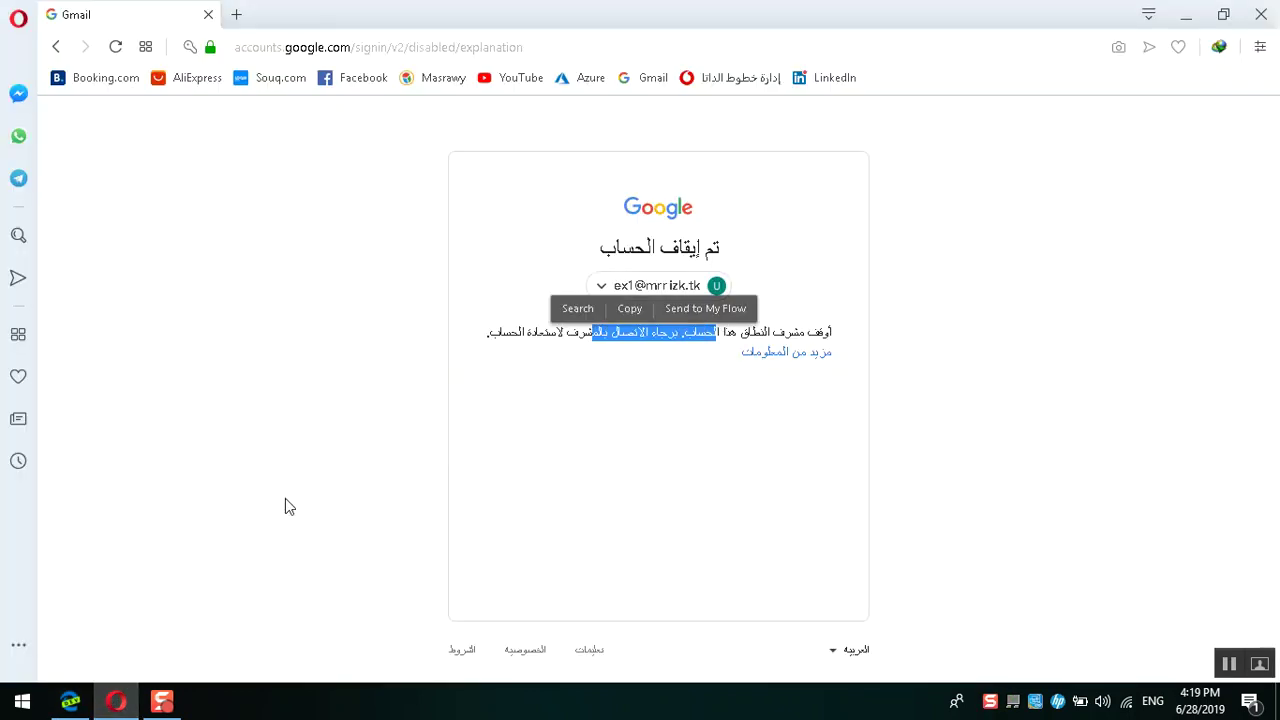
left_click(69, 703)
left_click(810, 445)
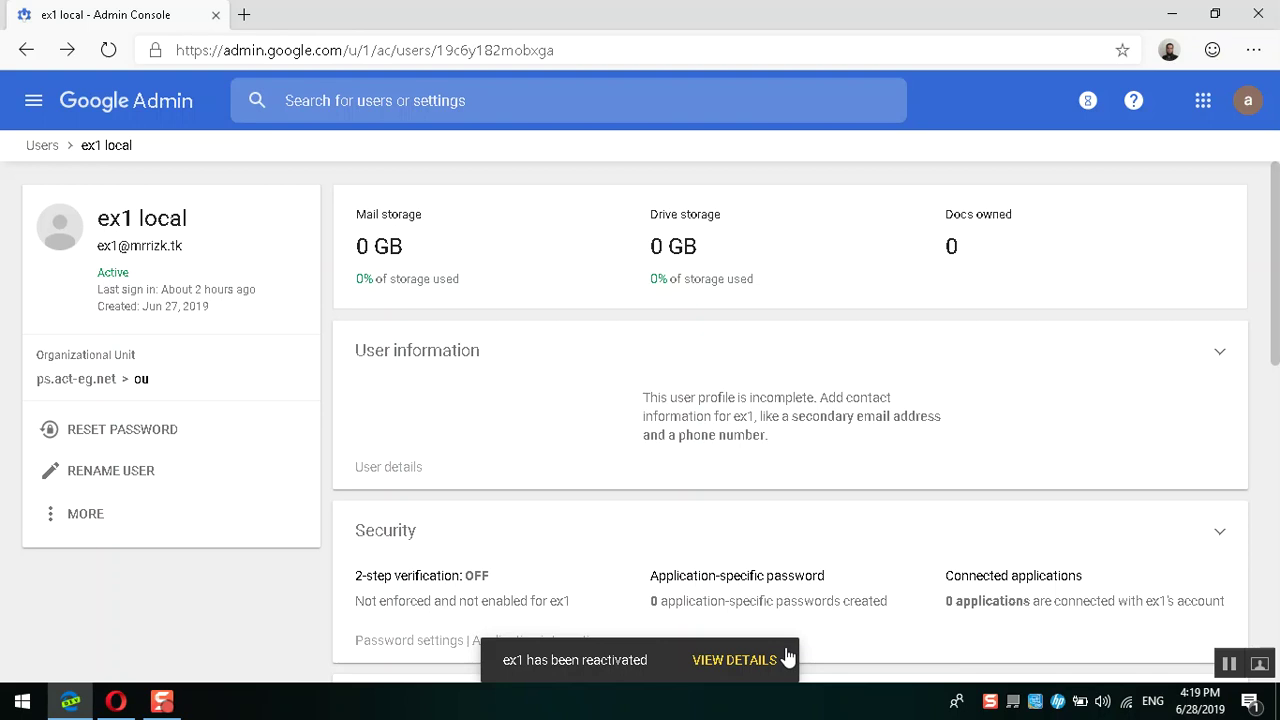
Step: Check that ex1 local holds G Suite Basic and Cloud Identity Free licences
scroll(887, 520, "down", 7)
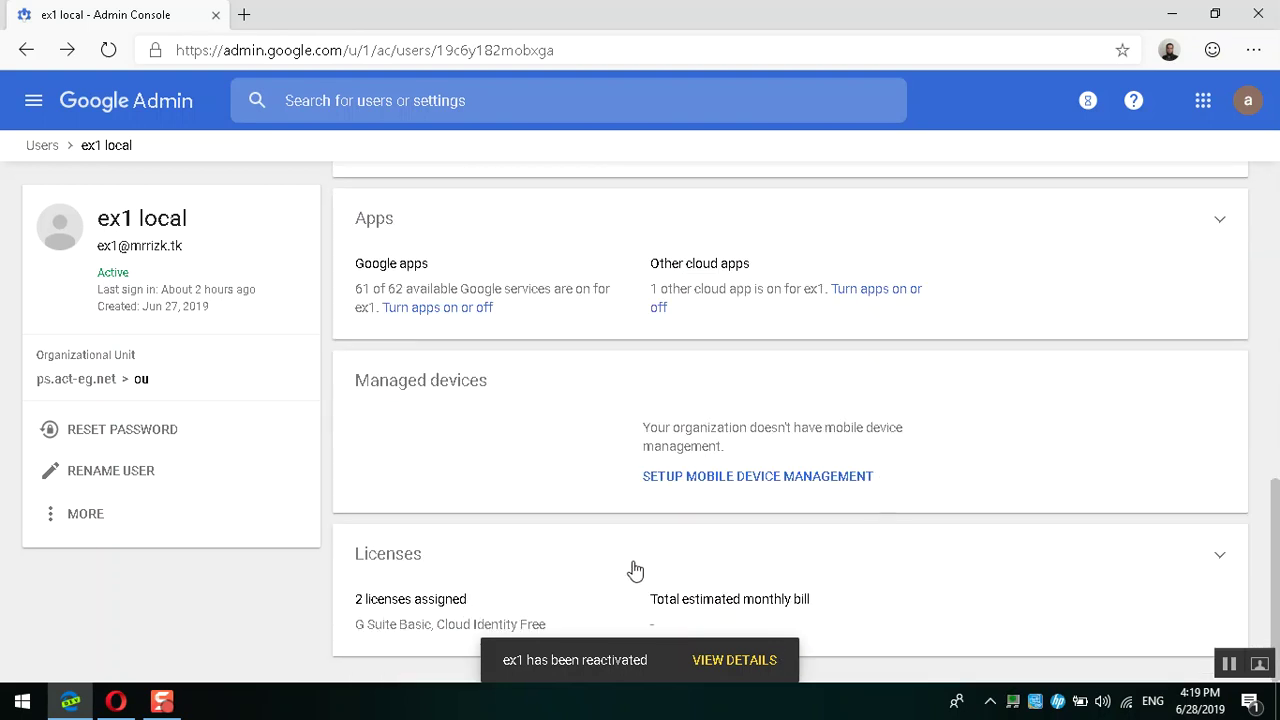
left_click_drag(358, 630, 549, 631)
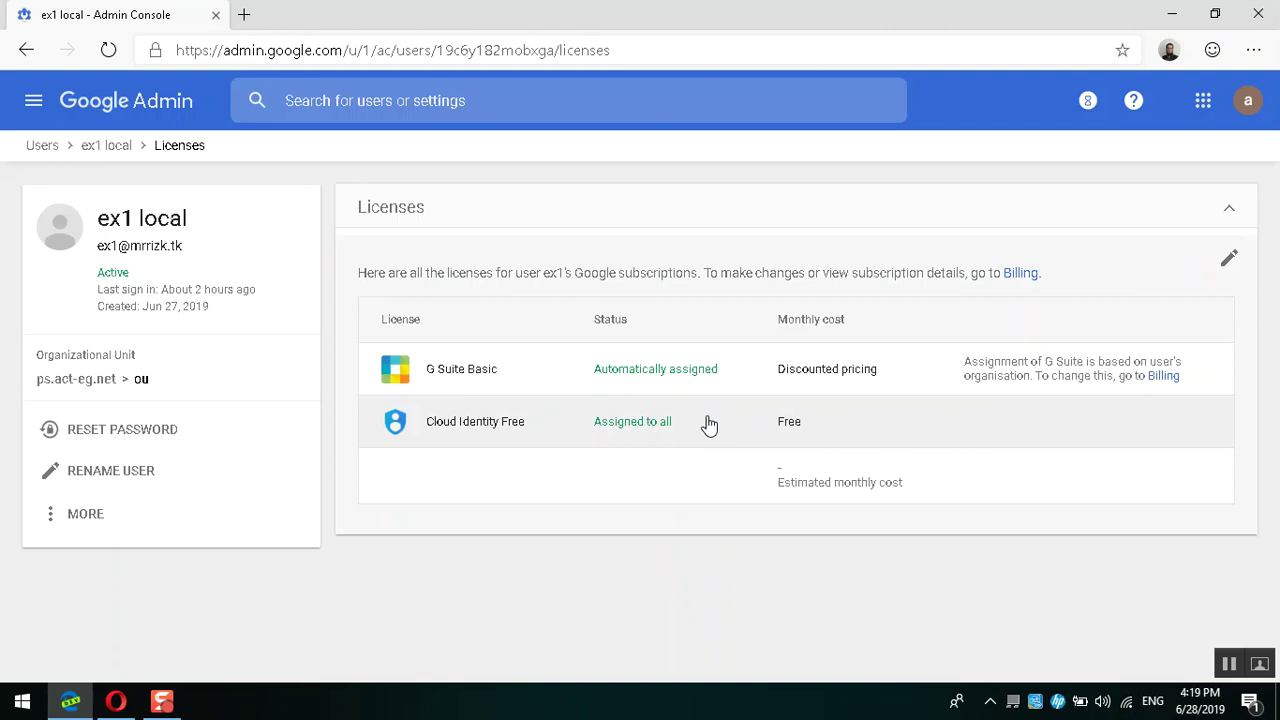
left_click(116, 700)
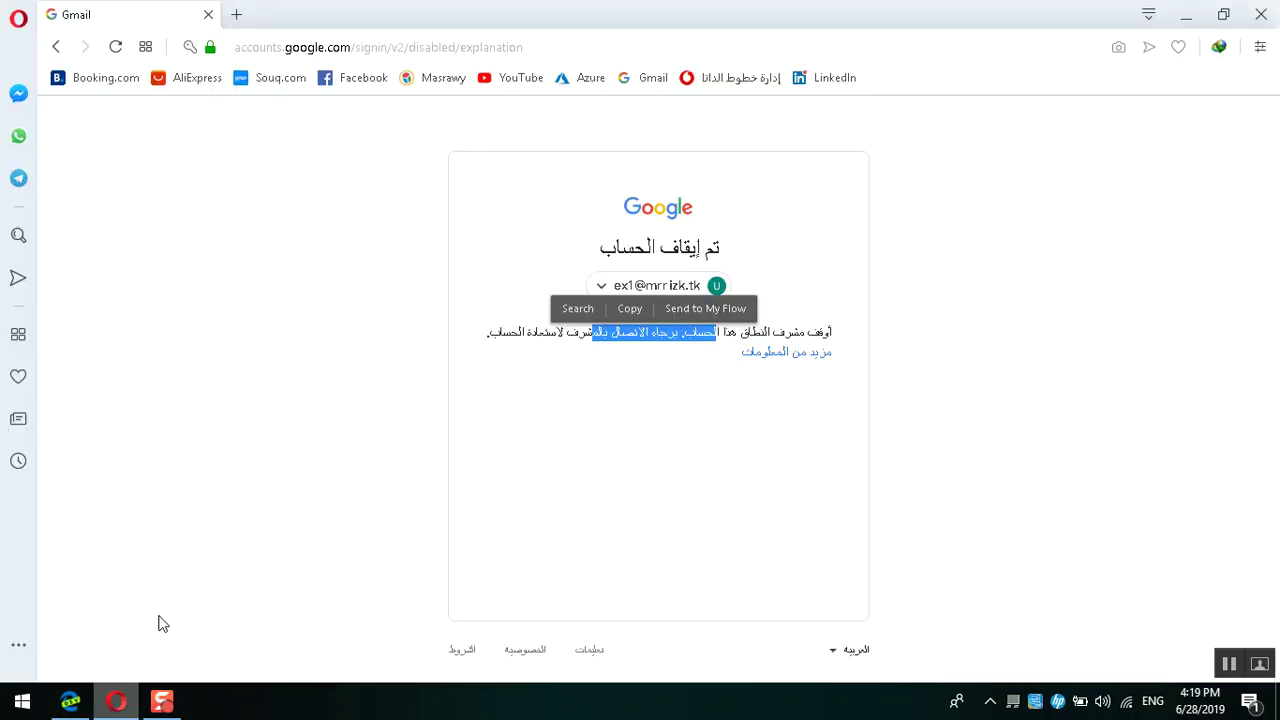
Step: Reload the sign-in page and sign ex1 back in with its saved password
left_click(115, 47)
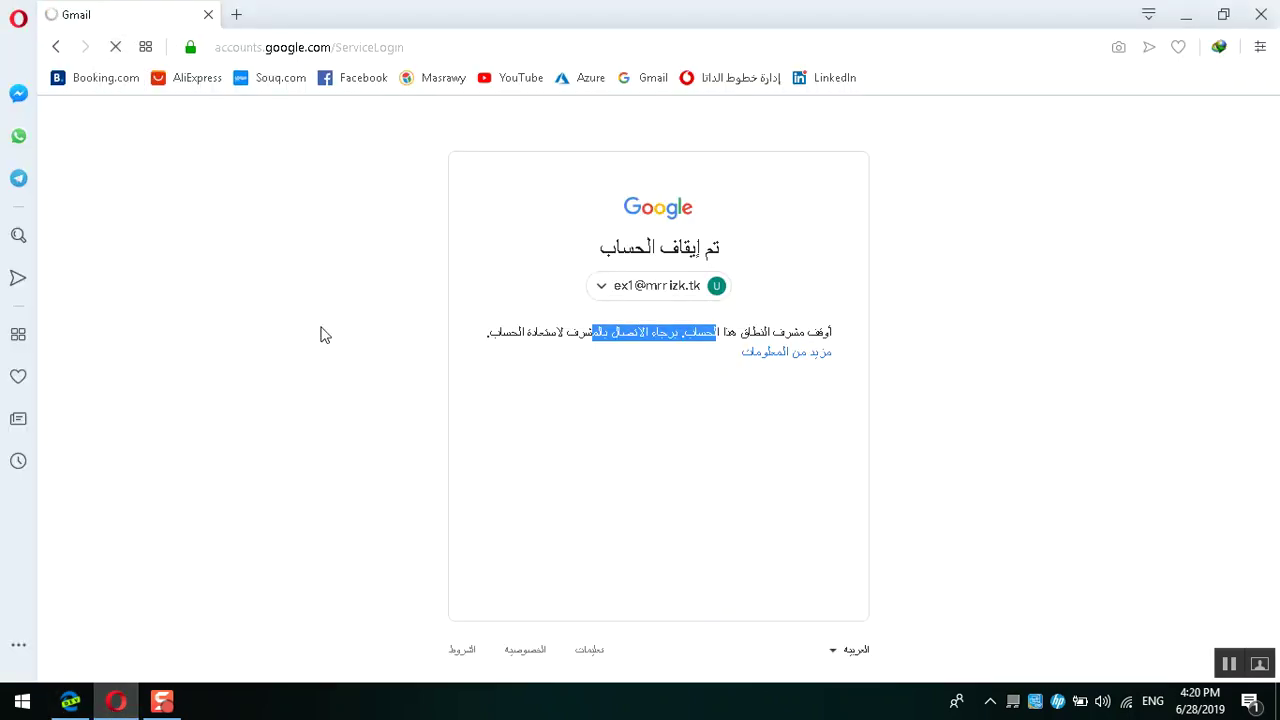
left_click(764, 628)
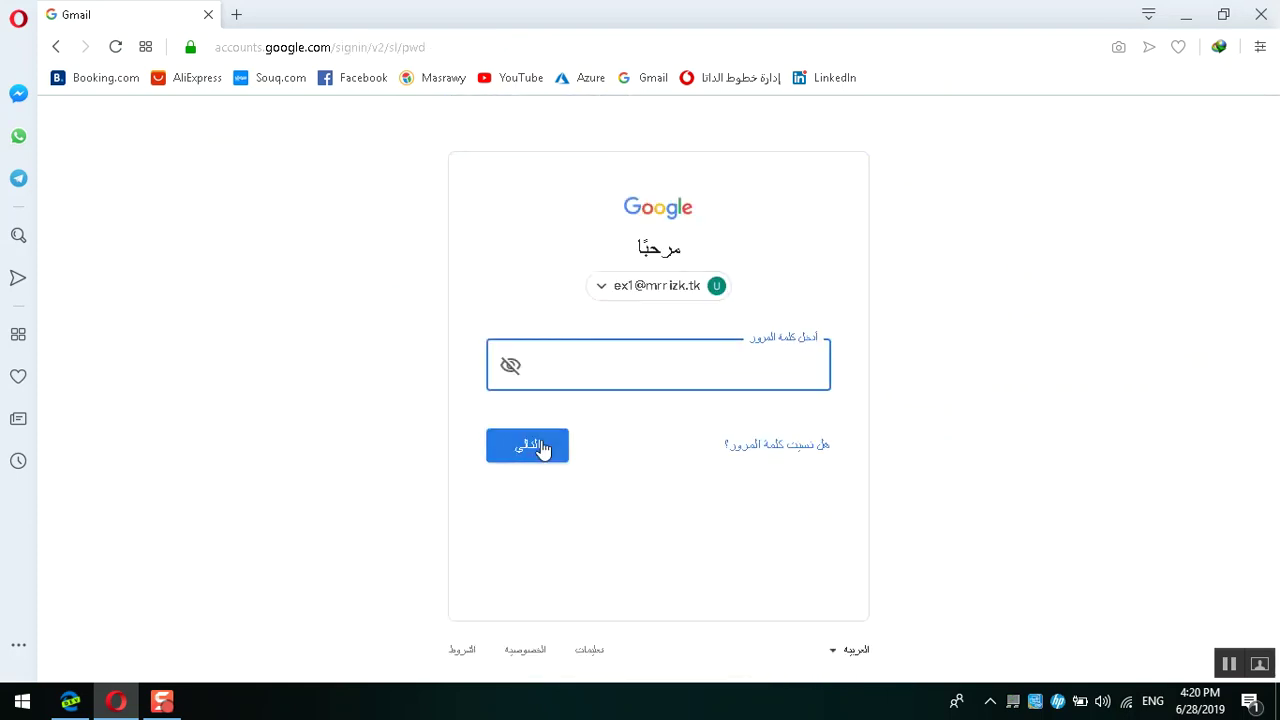
left_click(540, 446)
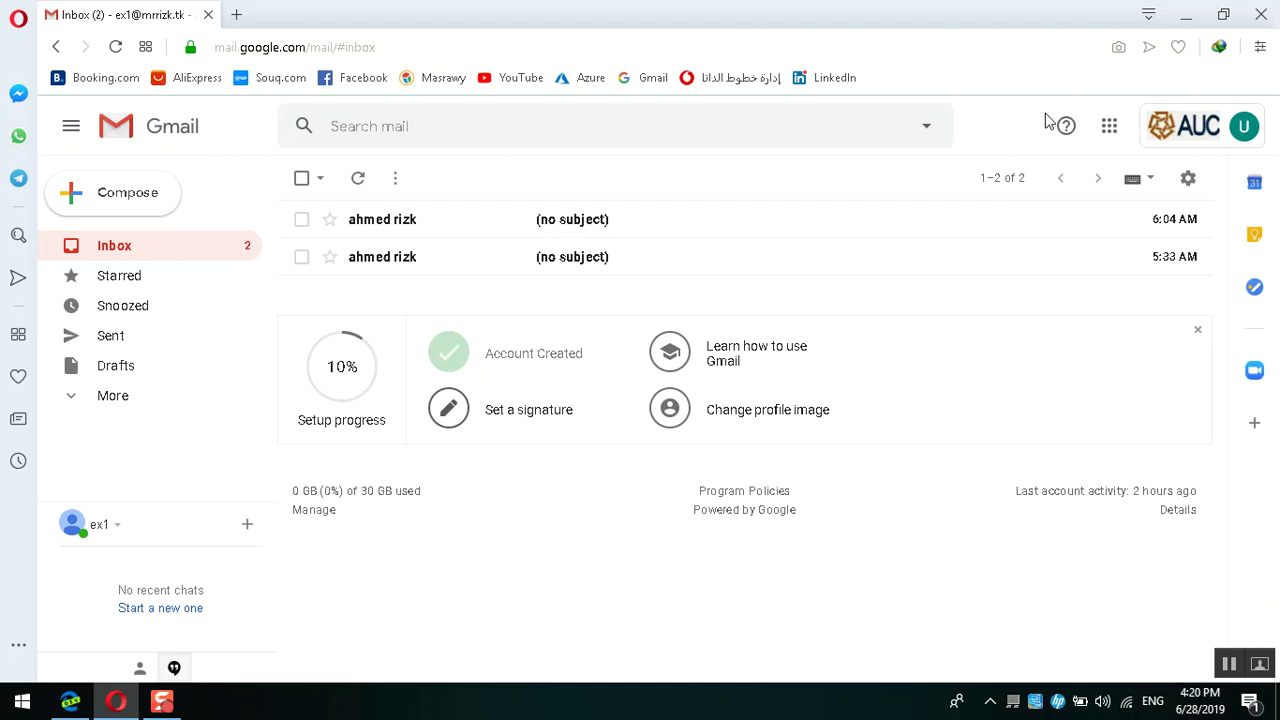
left_click(1120, 144)
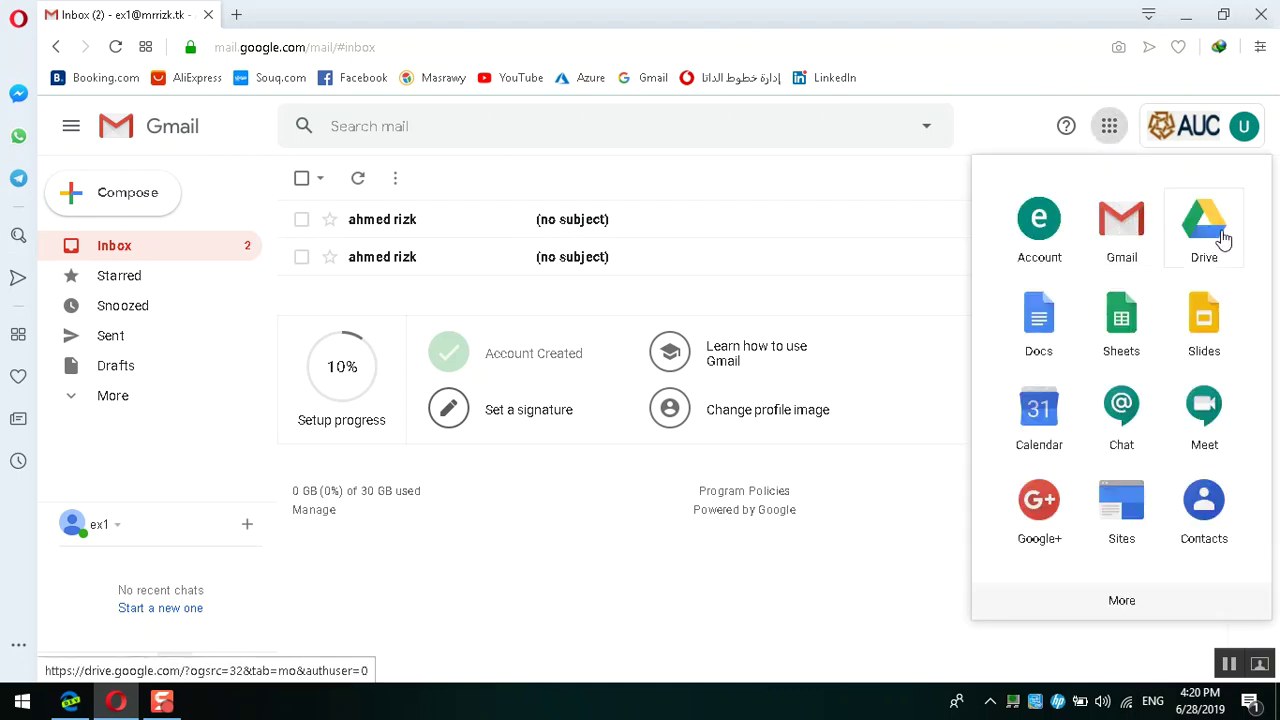
left_click(1222, 240)
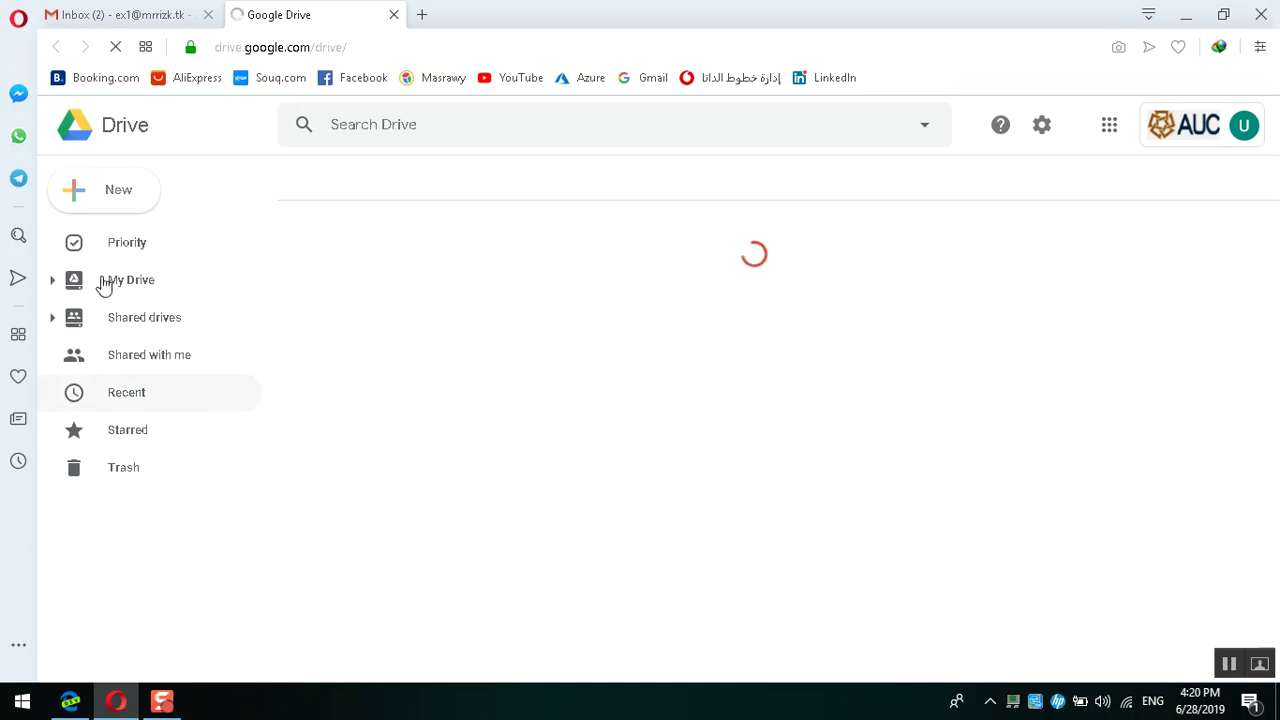
left_click(110, 279)
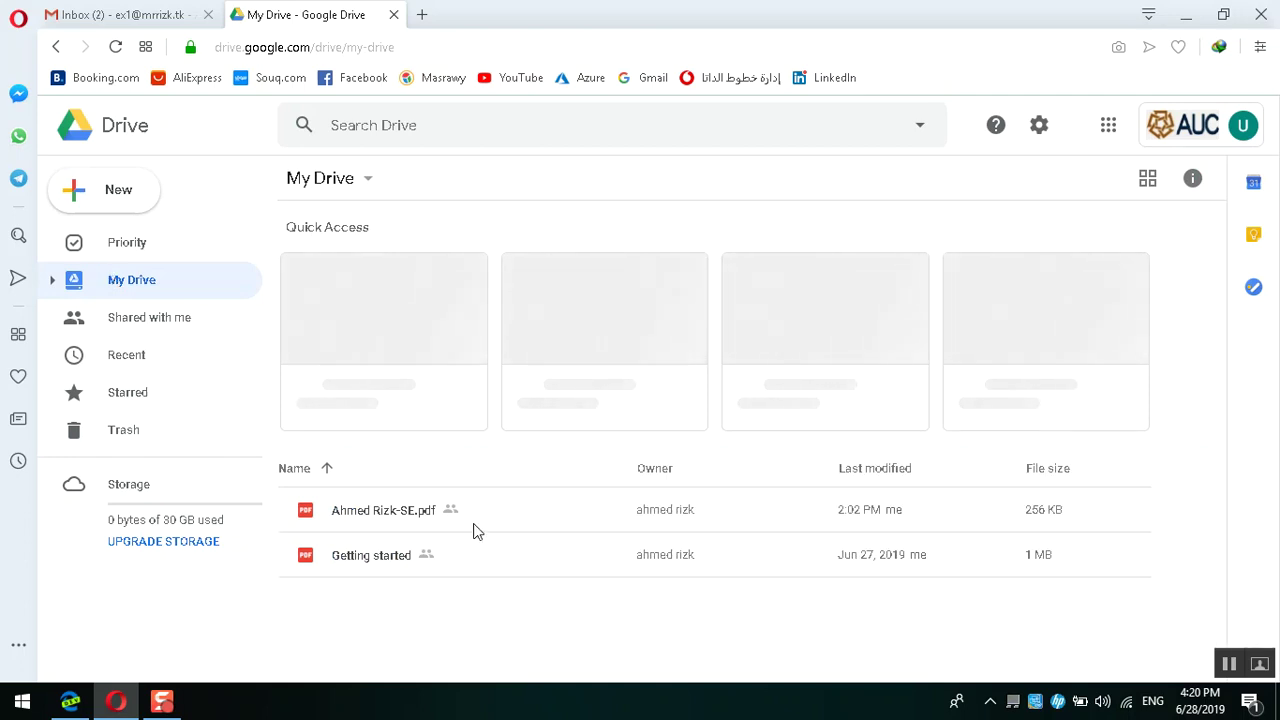
left_click(394, 15)
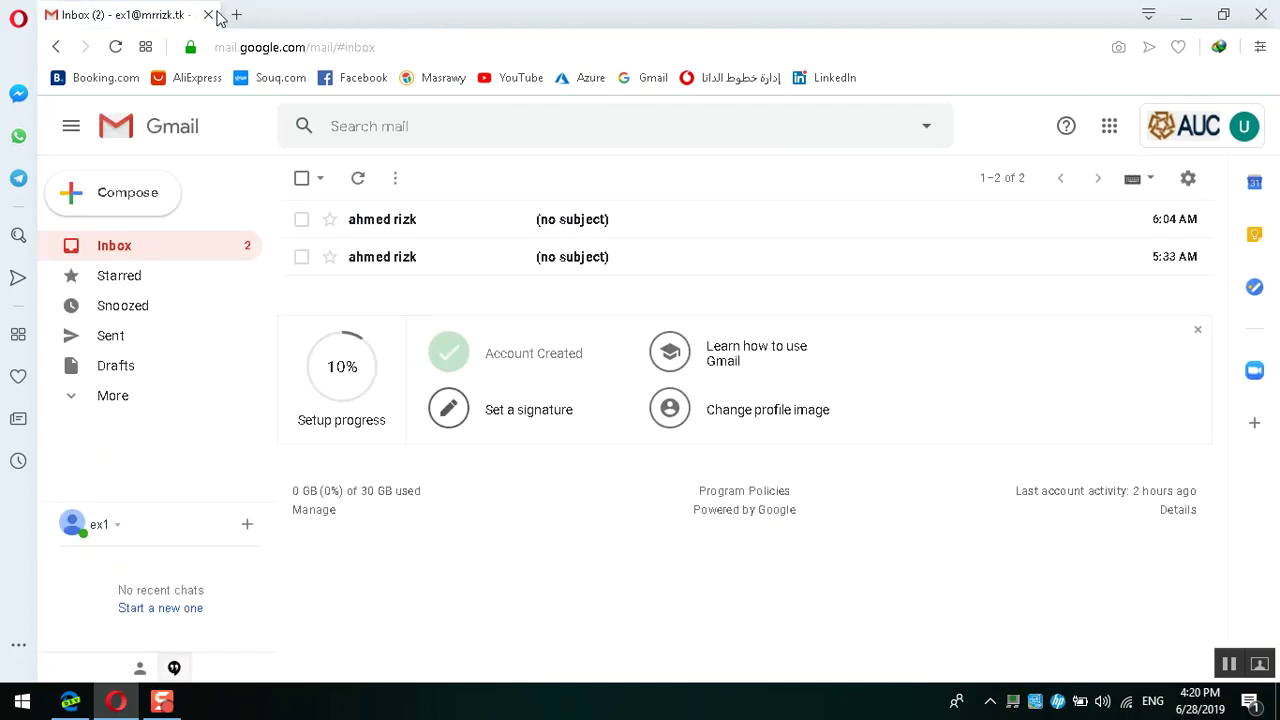
Step: Go to Directory > Groups in the Admin console to list the Goo and hr groups
left_click(70, 700)
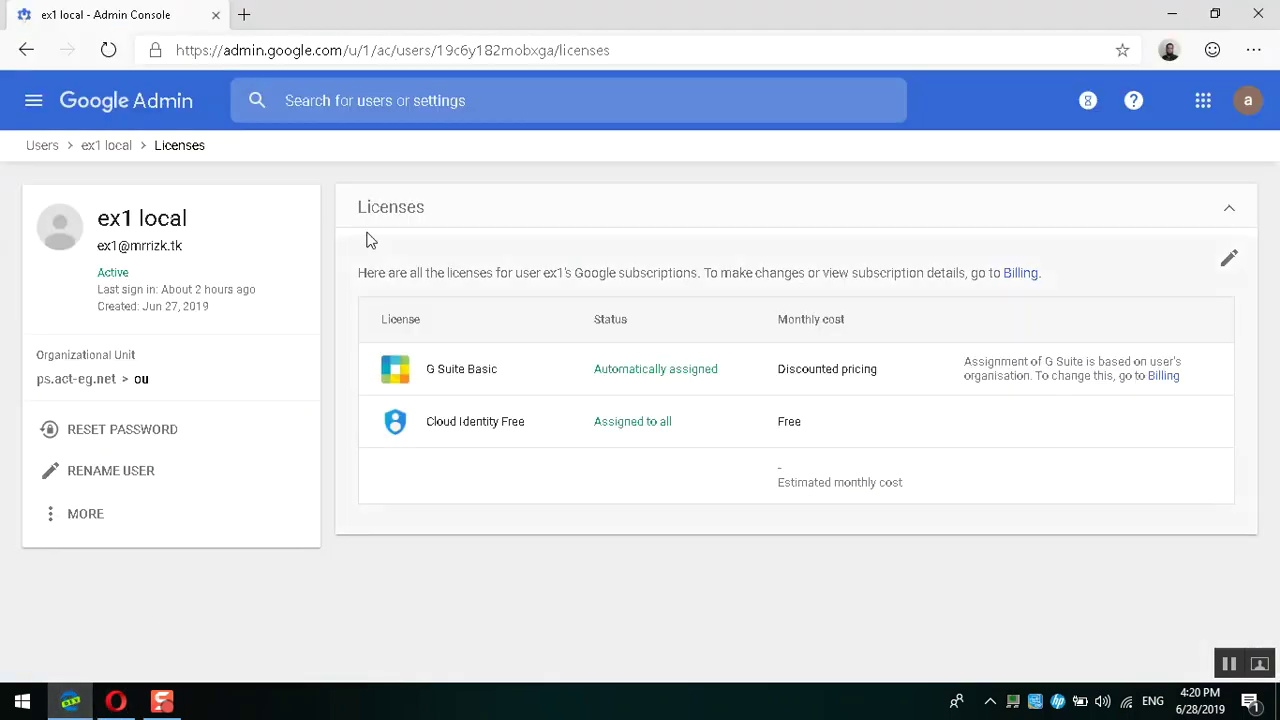
left_click(29, 106)
mouse_move(151, 258)
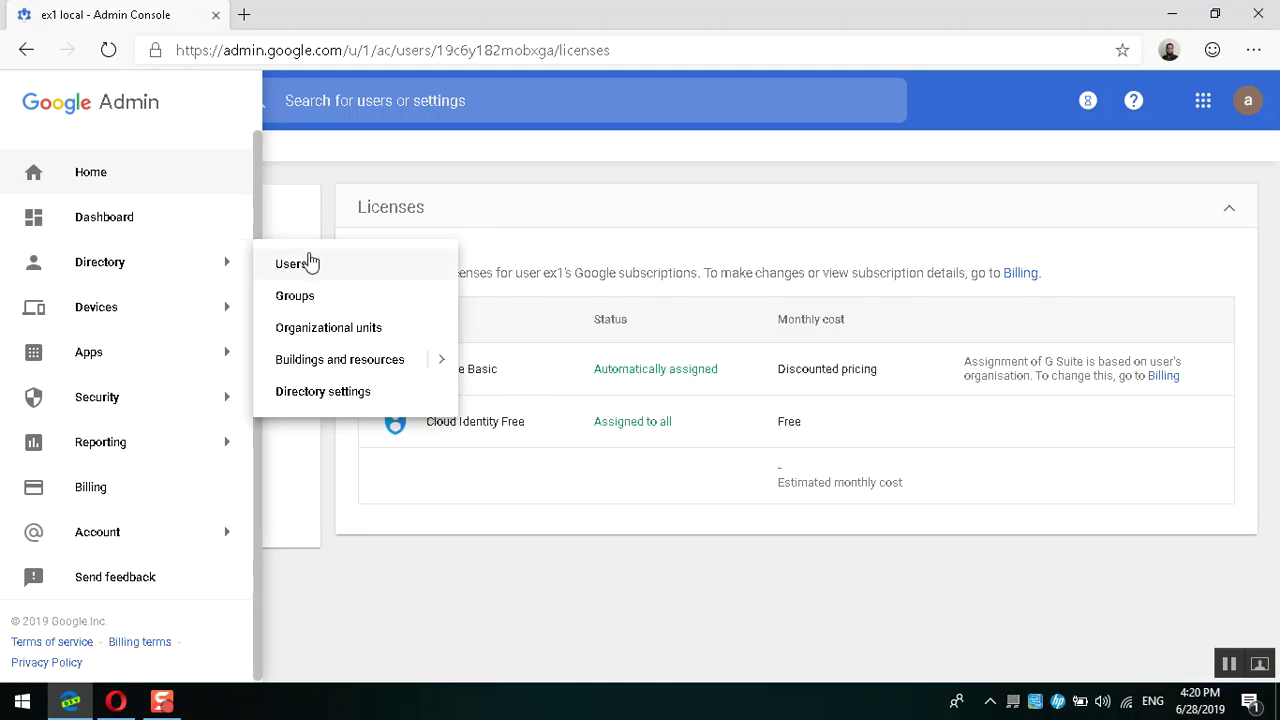
left_click(349, 292)
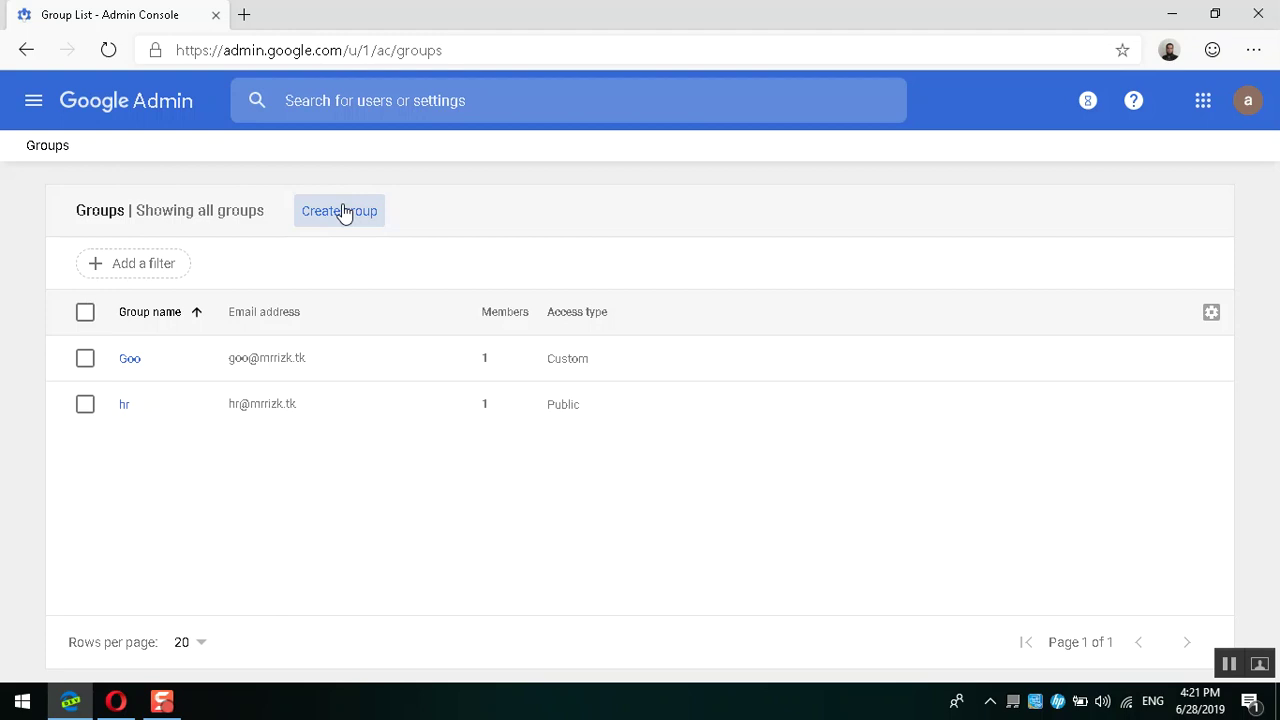
Step: Sign ex1 out of Gmail and choose Use another account on the sign-in page
left_click(116, 701)
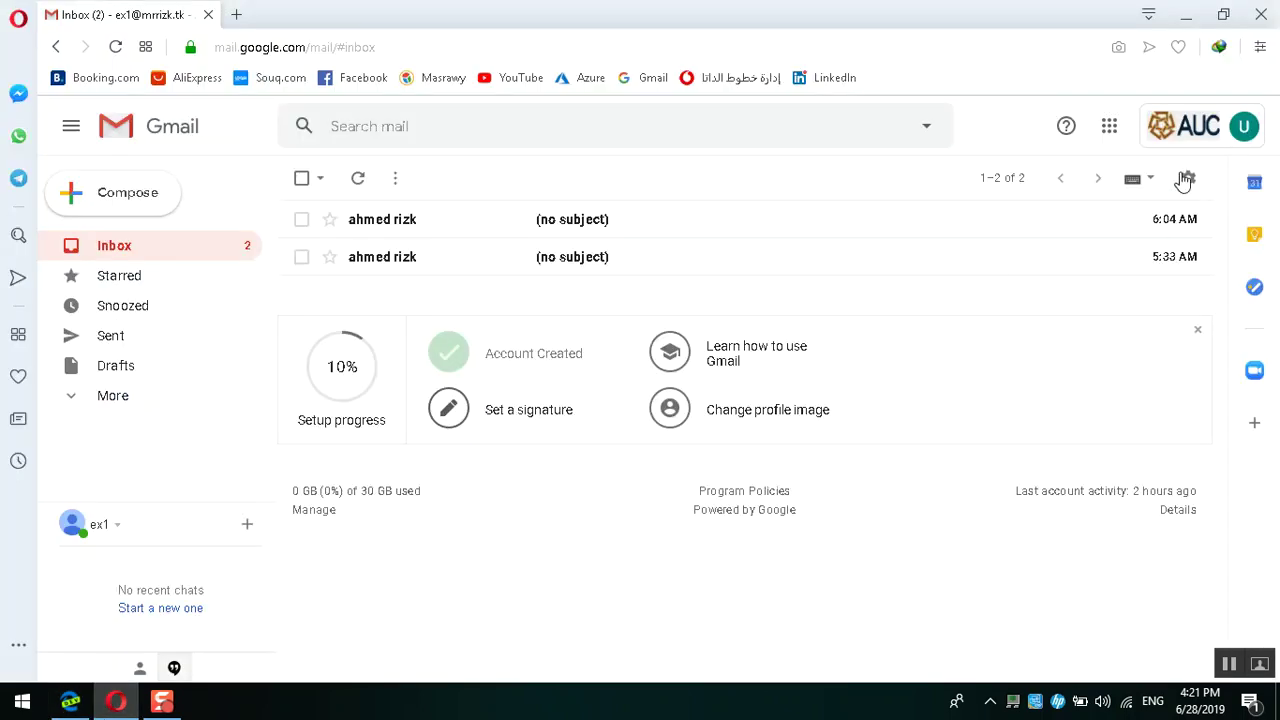
left_click(1172, 128)
left_click(1225, 565)
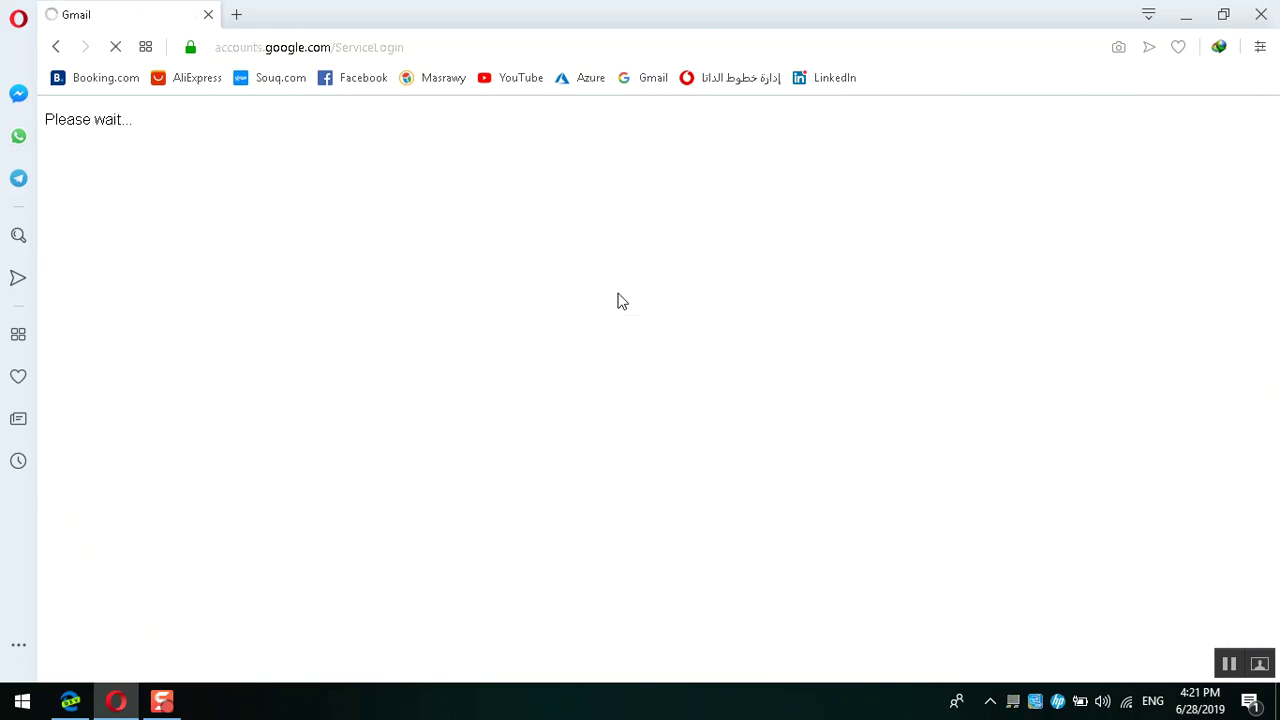
scroll(646, 292, "down", 3)
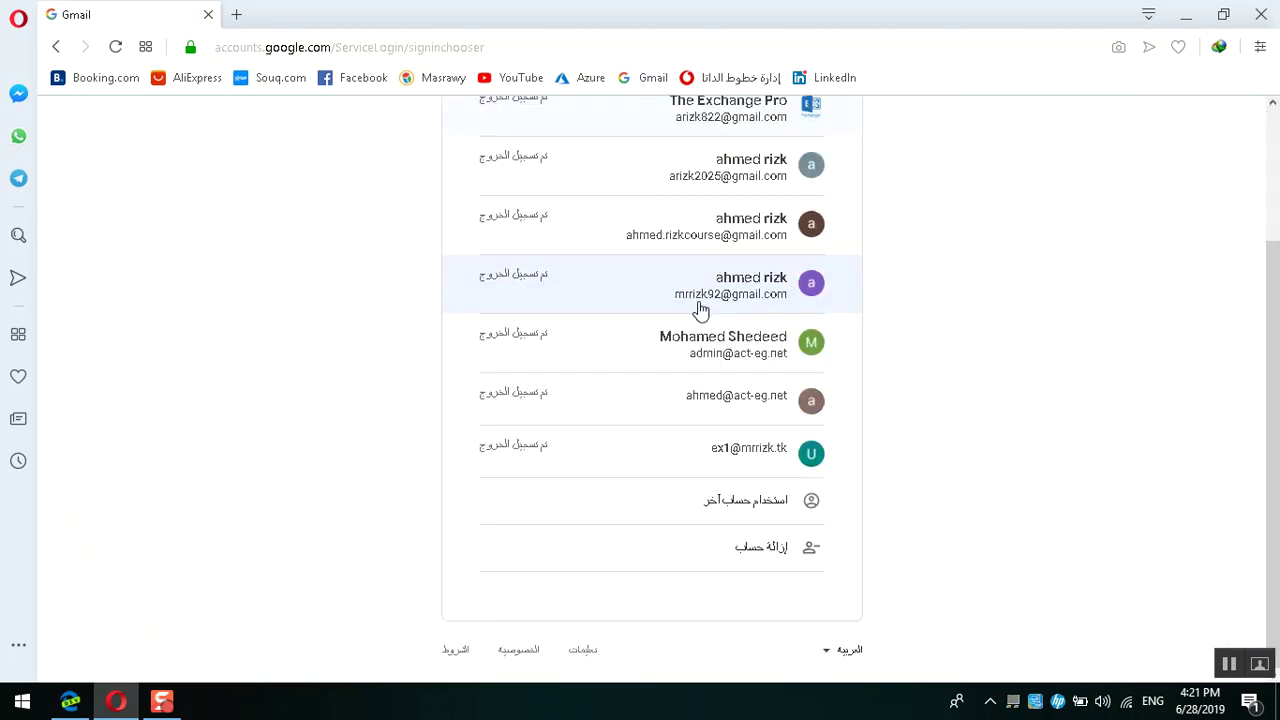
left_click(756, 514)
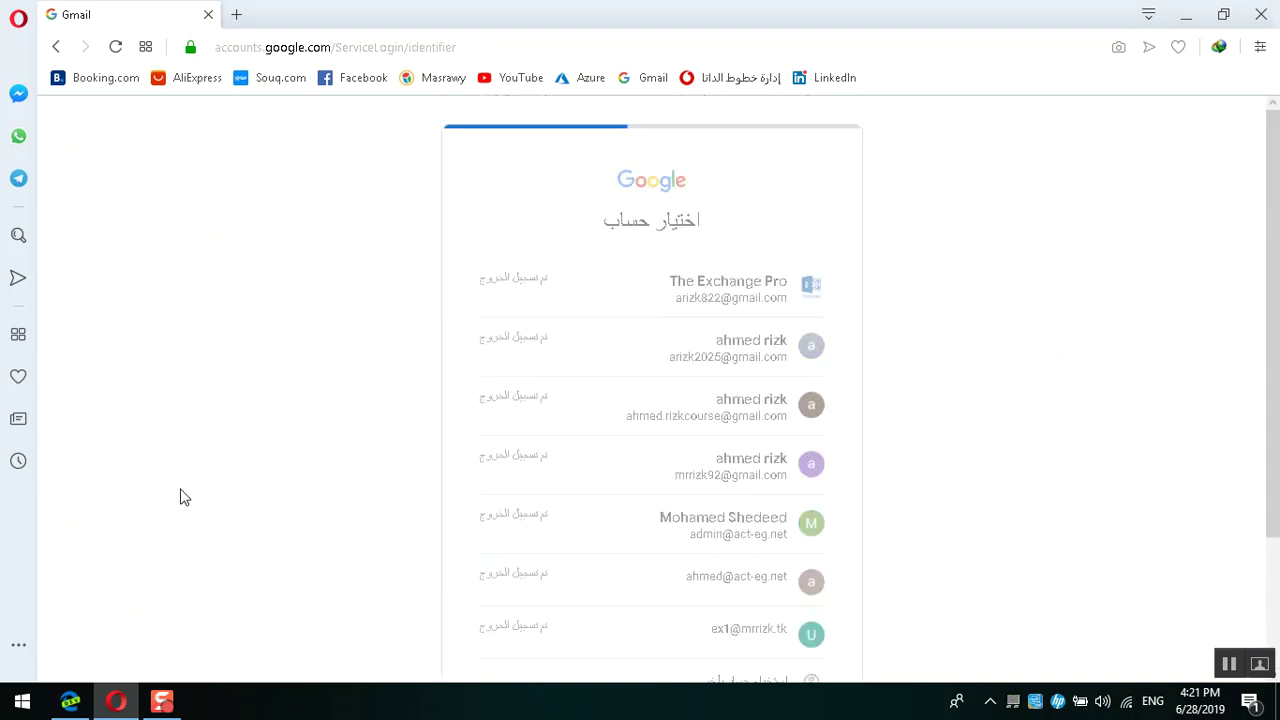
left_click(70, 703)
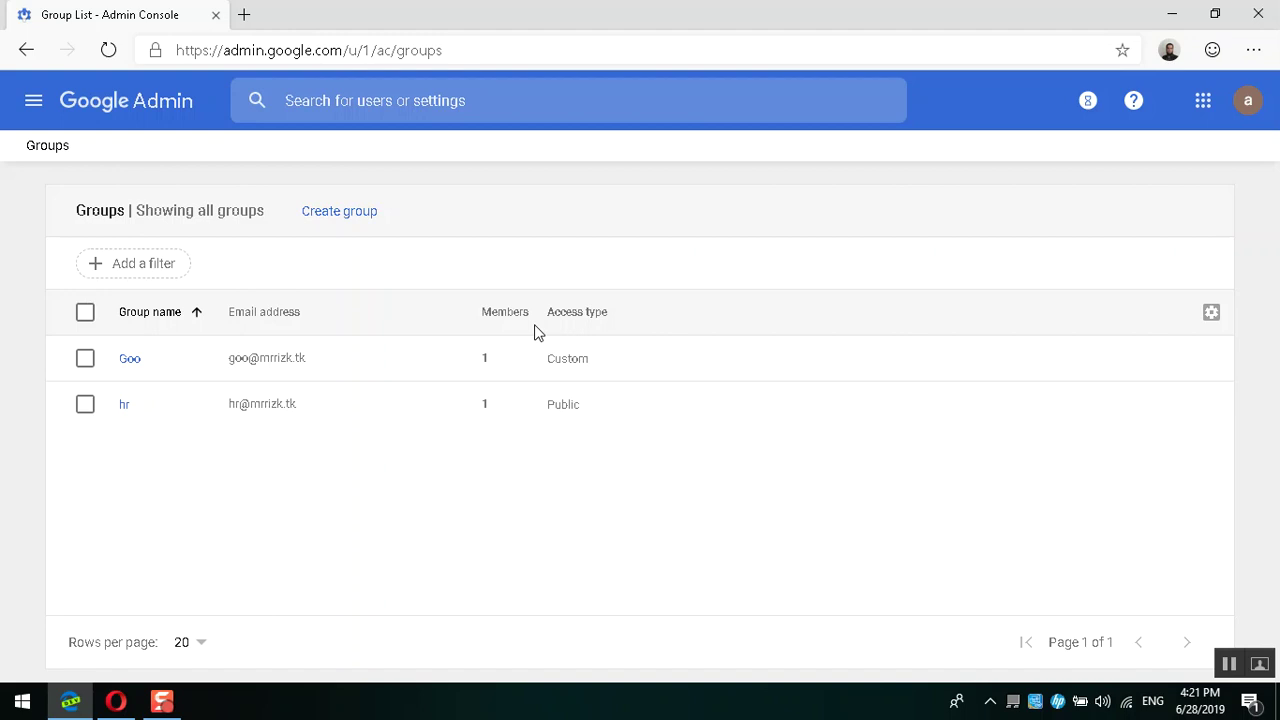
mouse_move(315, 425)
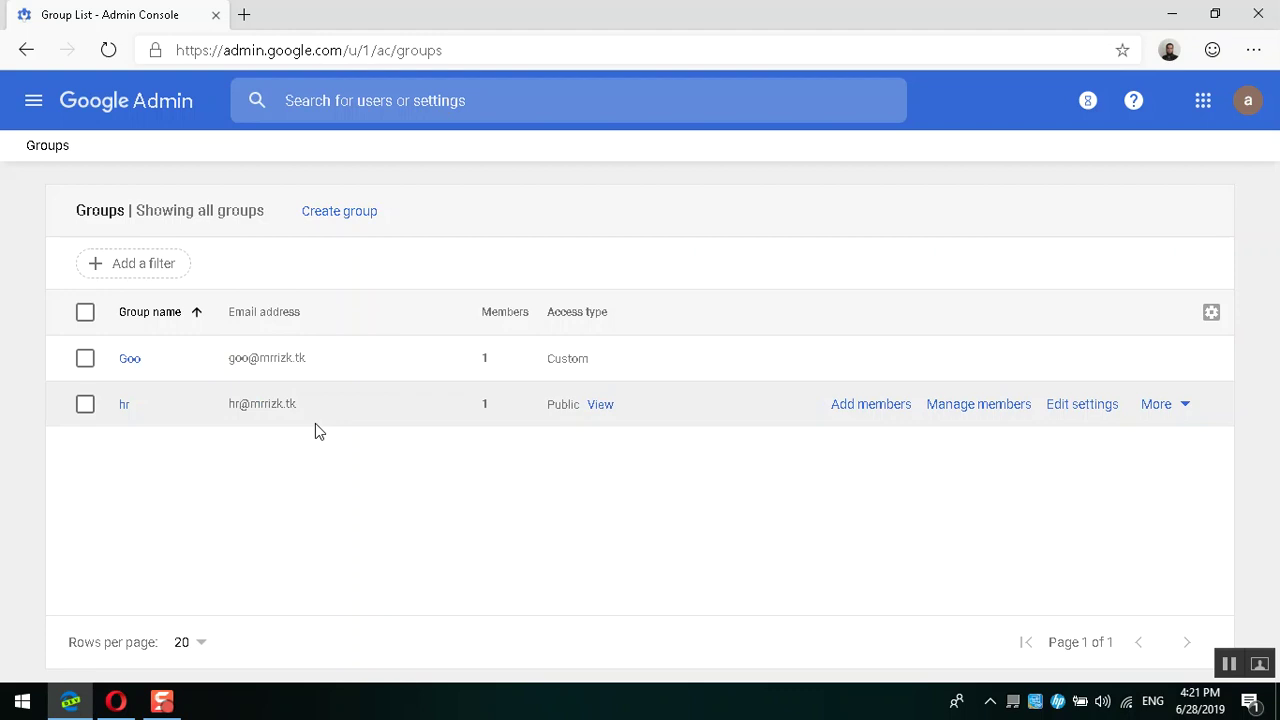
mouse_move(314, 358)
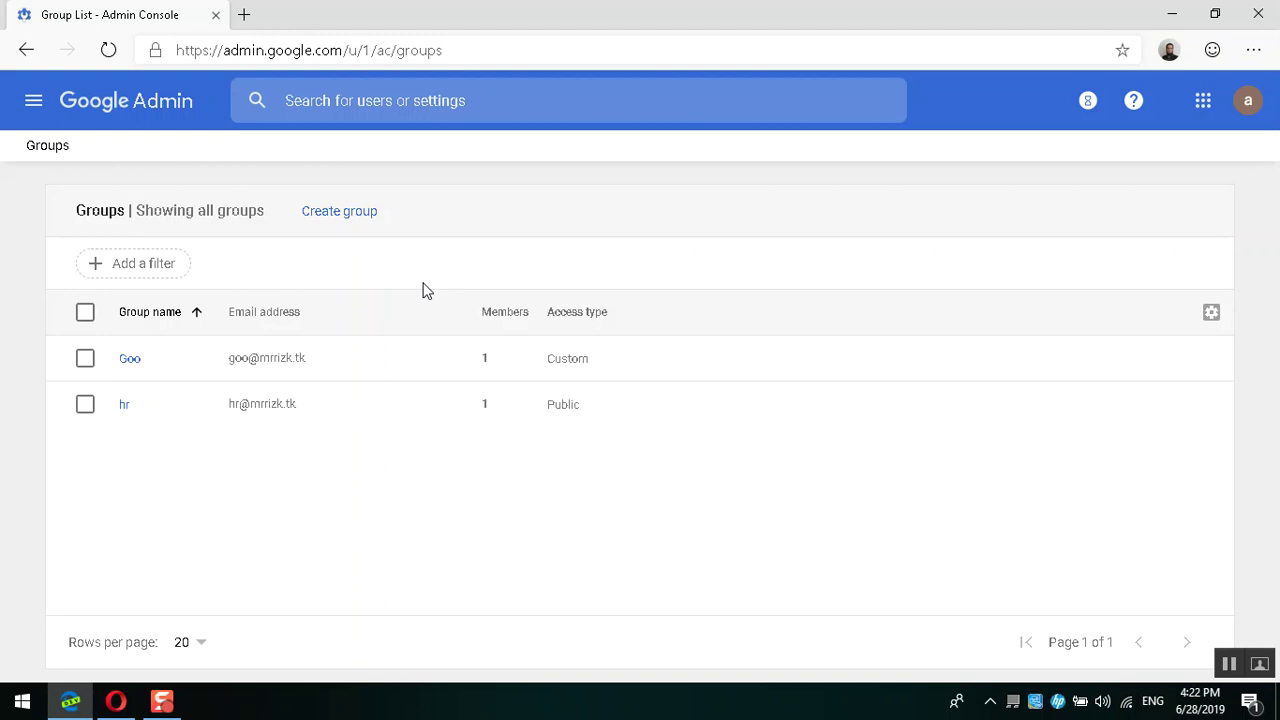
Step: Start a new group and give it the description 'IT department members'
left_click(333, 214)
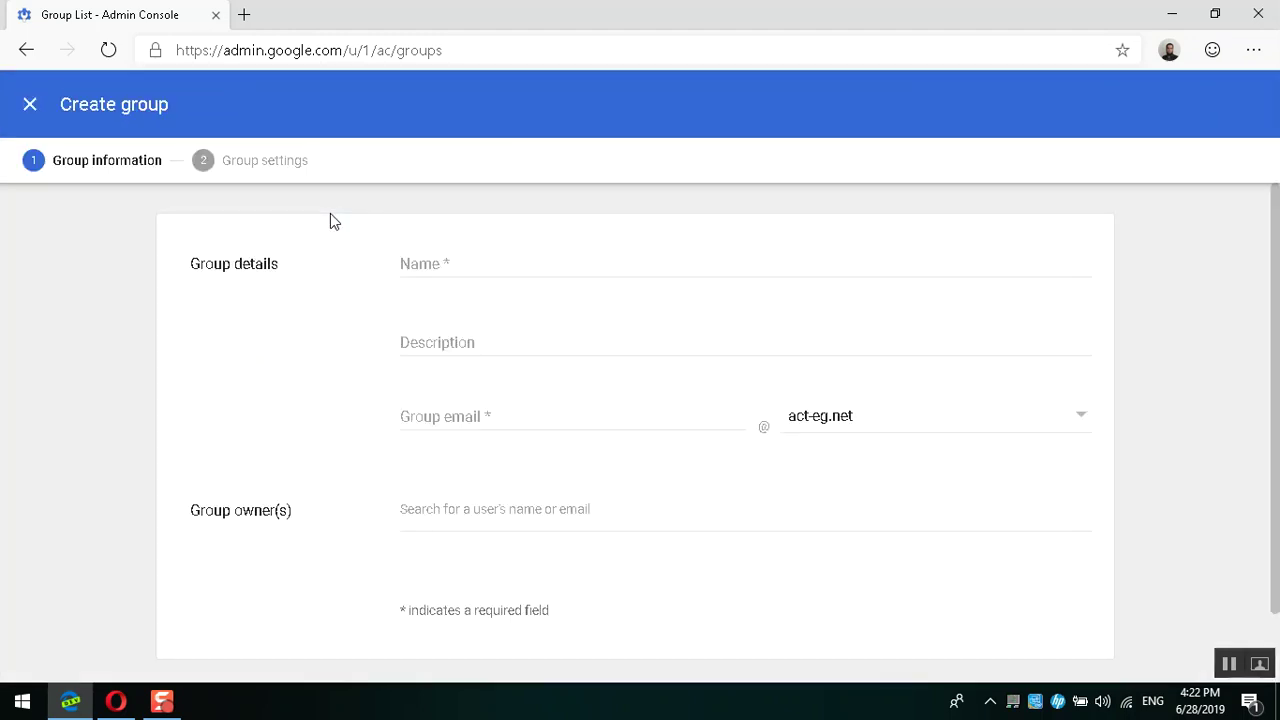
left_click(437, 260)
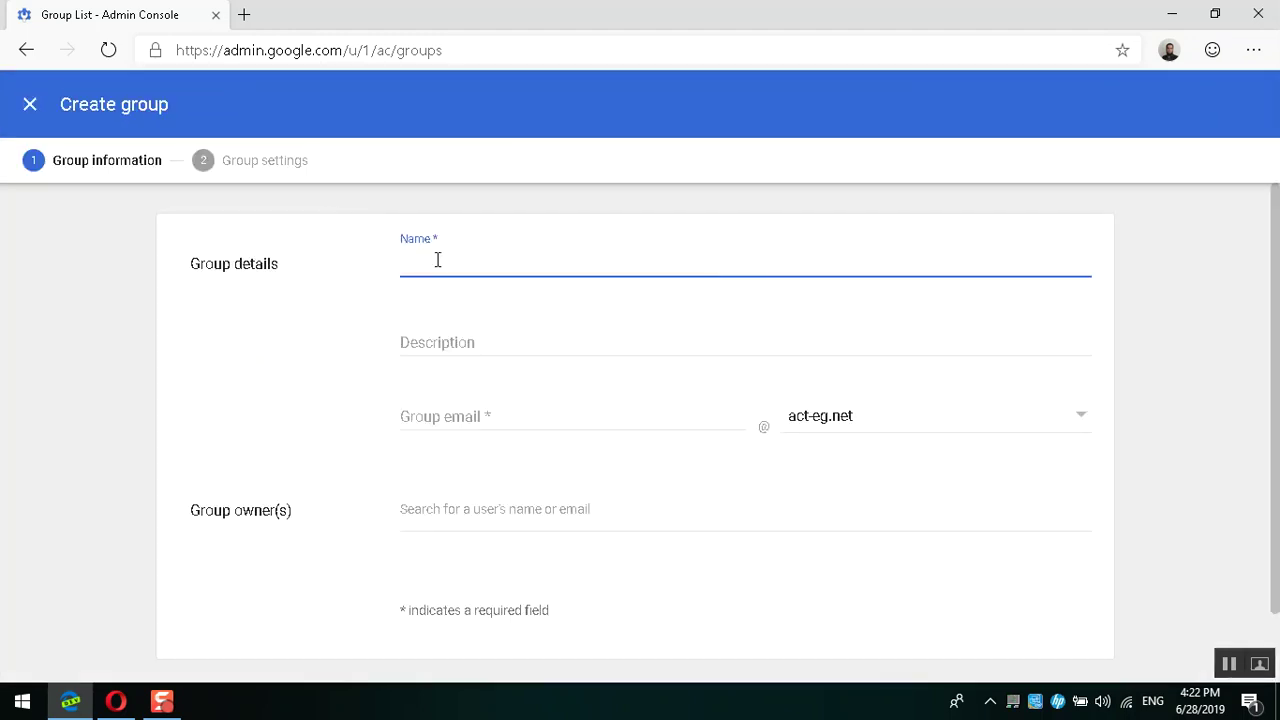
key("Tab")
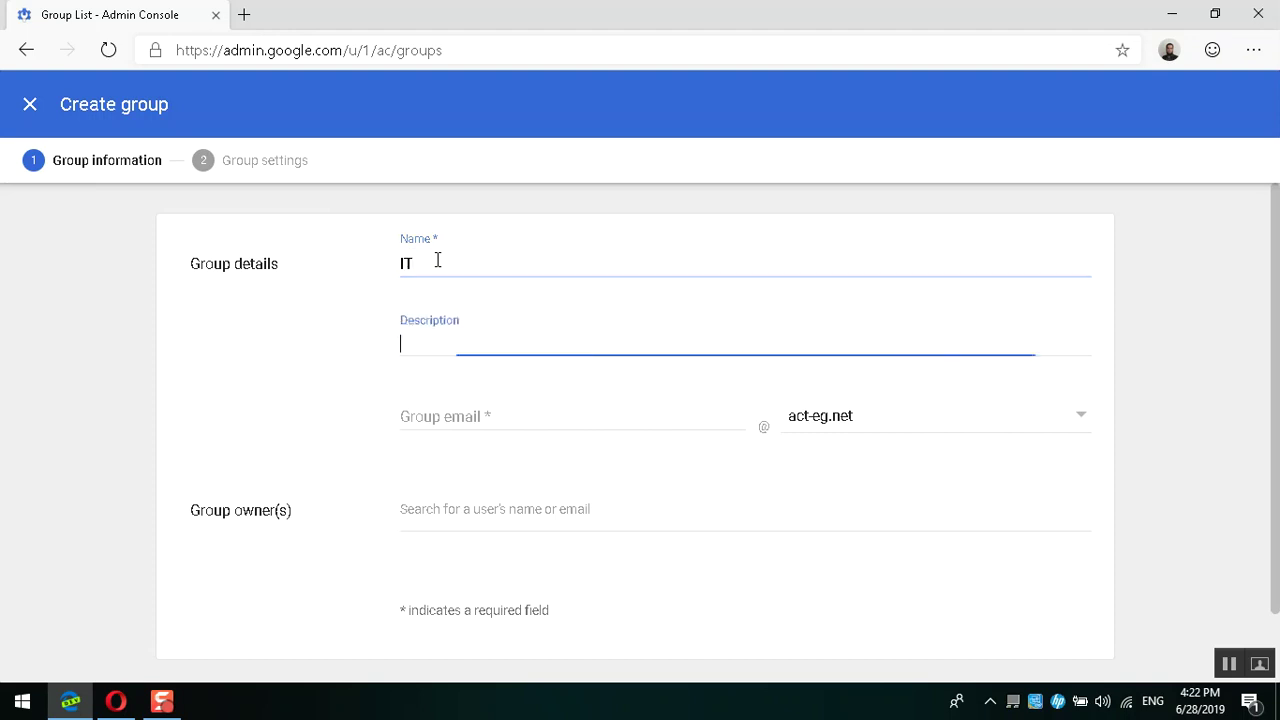
type("IT ")
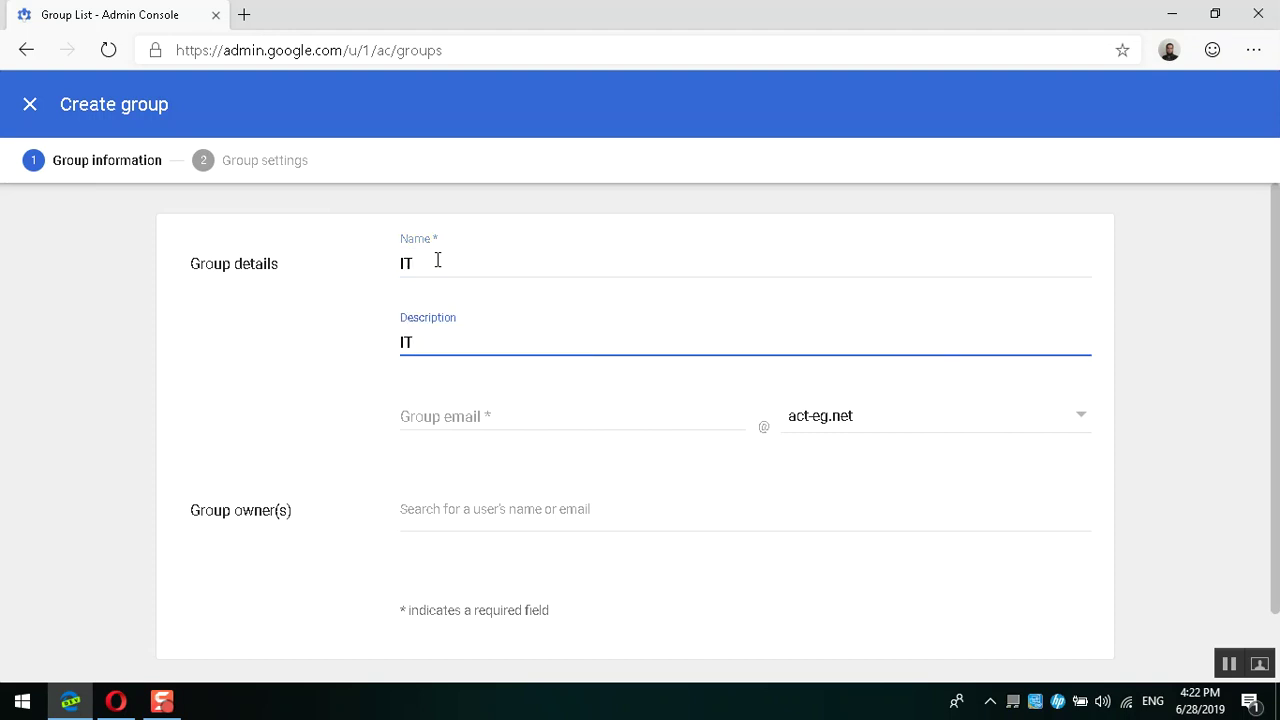
type("department members")
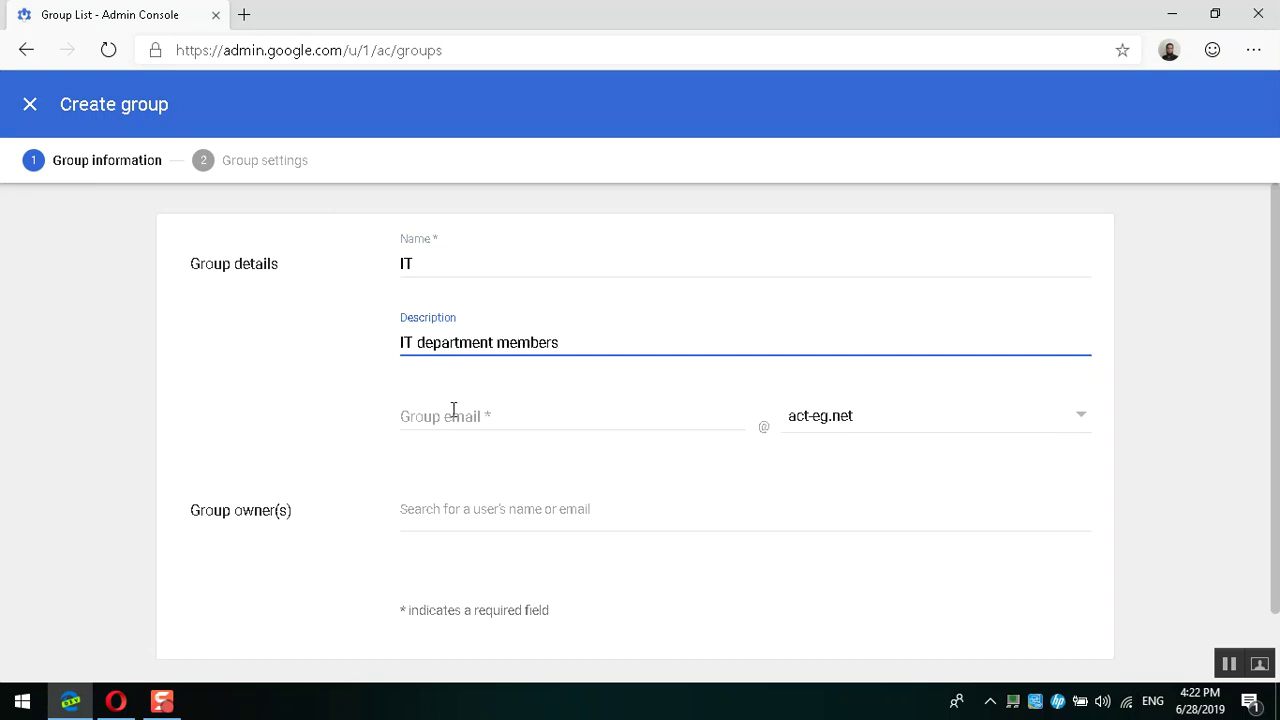
left_click(453, 410)
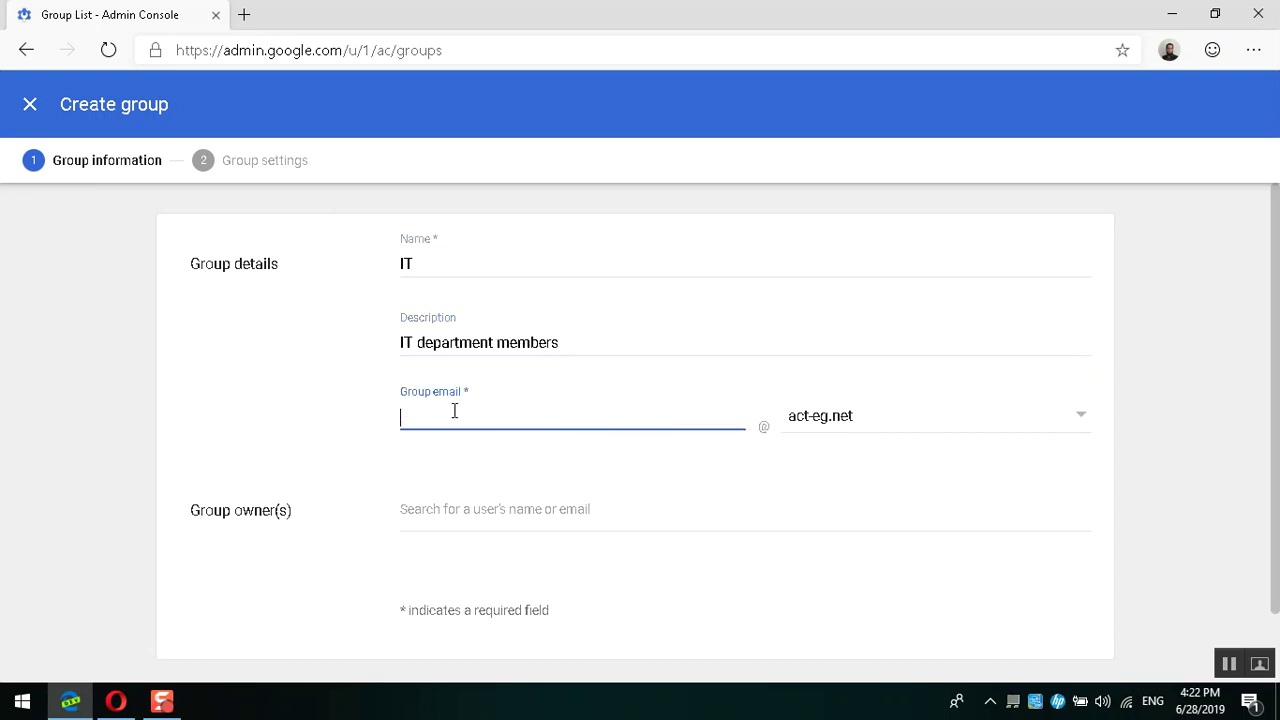
key("Tab")
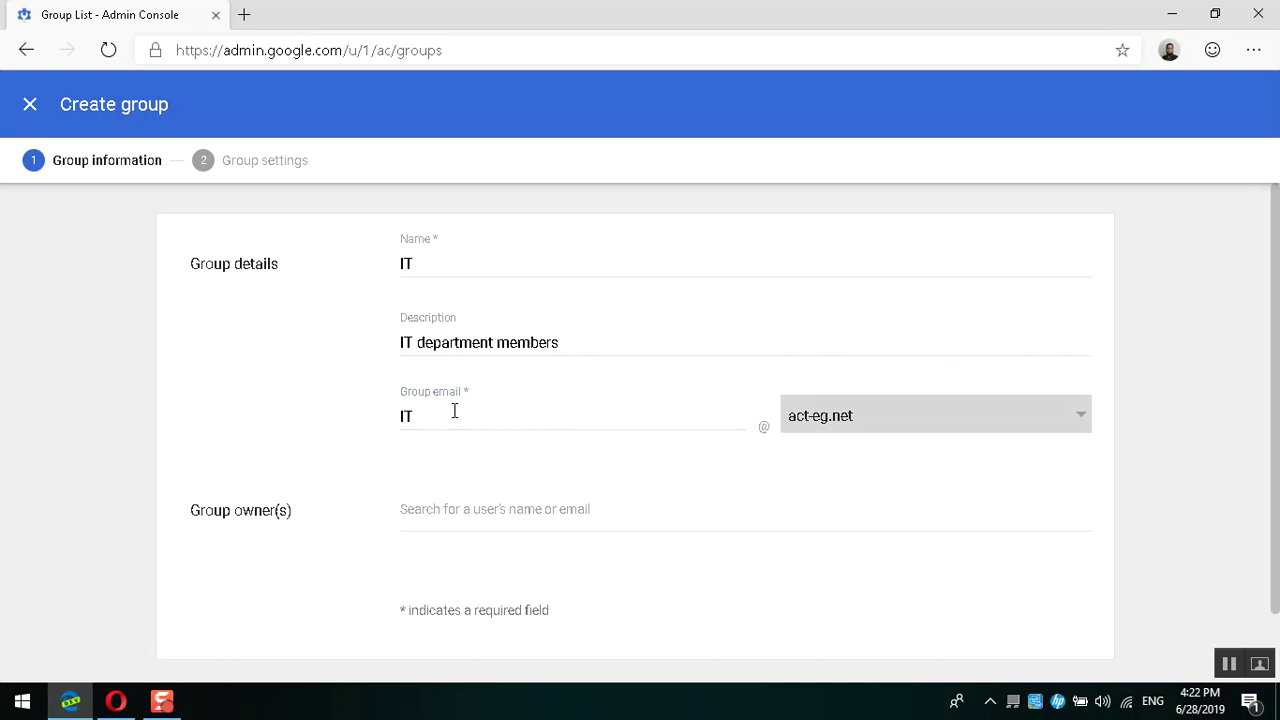
key("Down")
key("Down")
key("Down")
key("Return")
left_click(557, 437)
double_click(540, 423)
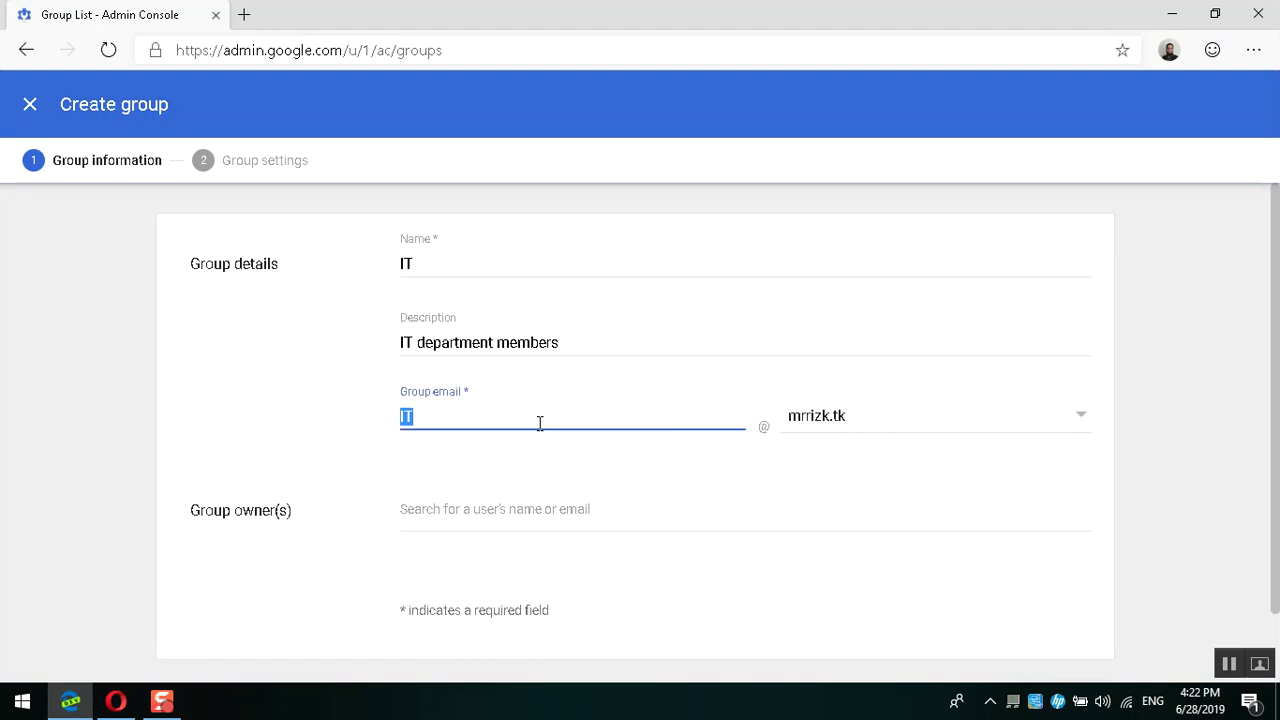
type("gg")
left_click(405, 471)
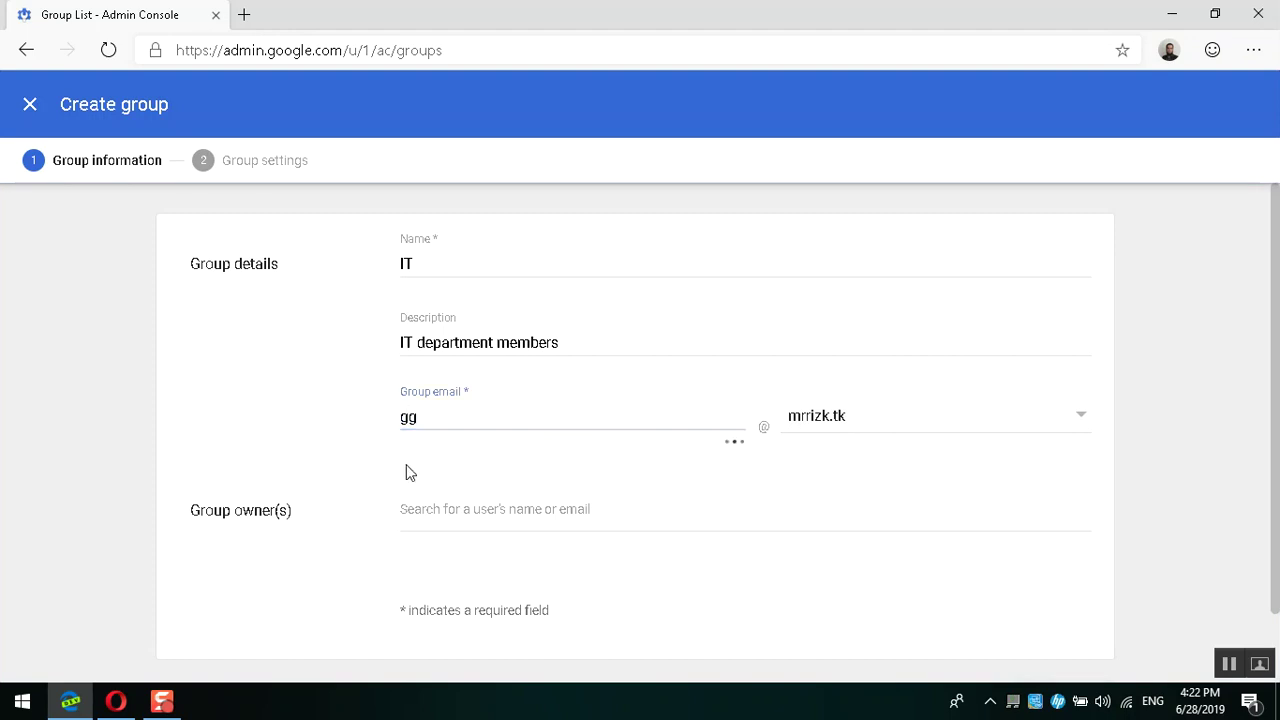
double_click(684, 427)
type("IT")
key("Tab")
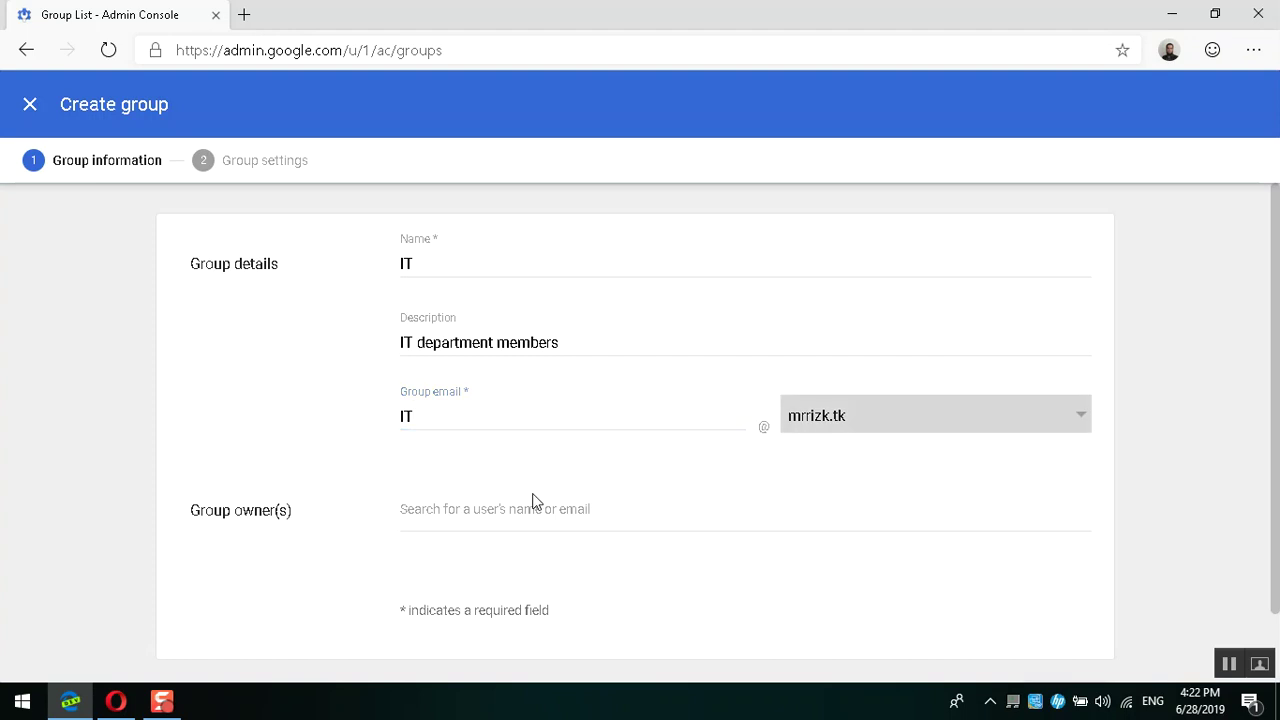
left_click(744, 467)
Step: Search 'ahm' and add the suggested user as group owner
left_click(446, 511)
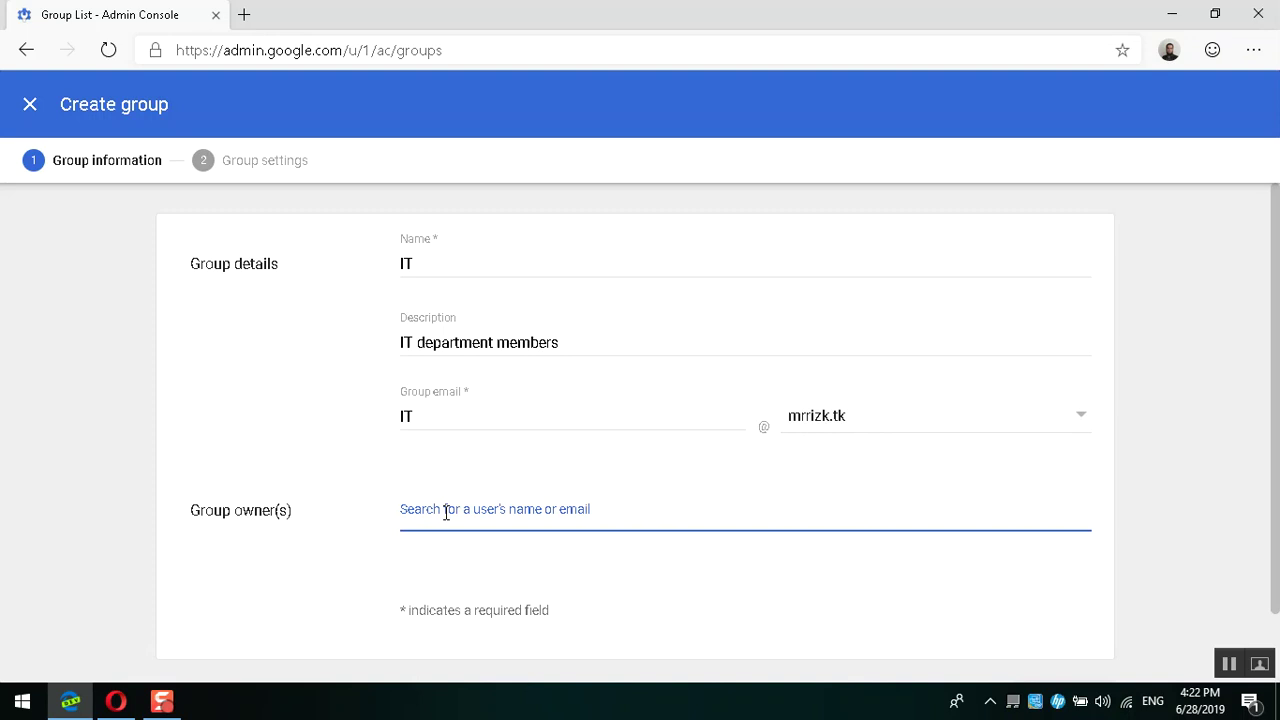
type("ahm")
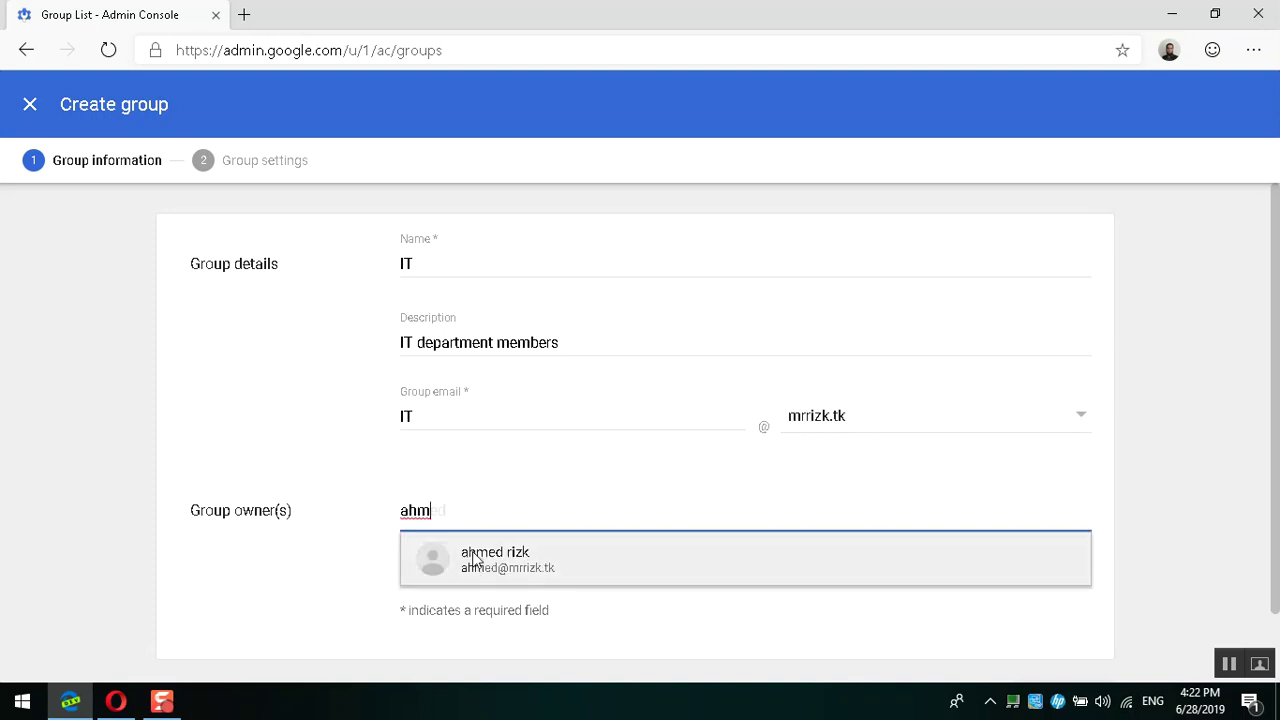
left_click(470, 557)
left_click_drag(400, 543, 474, 535)
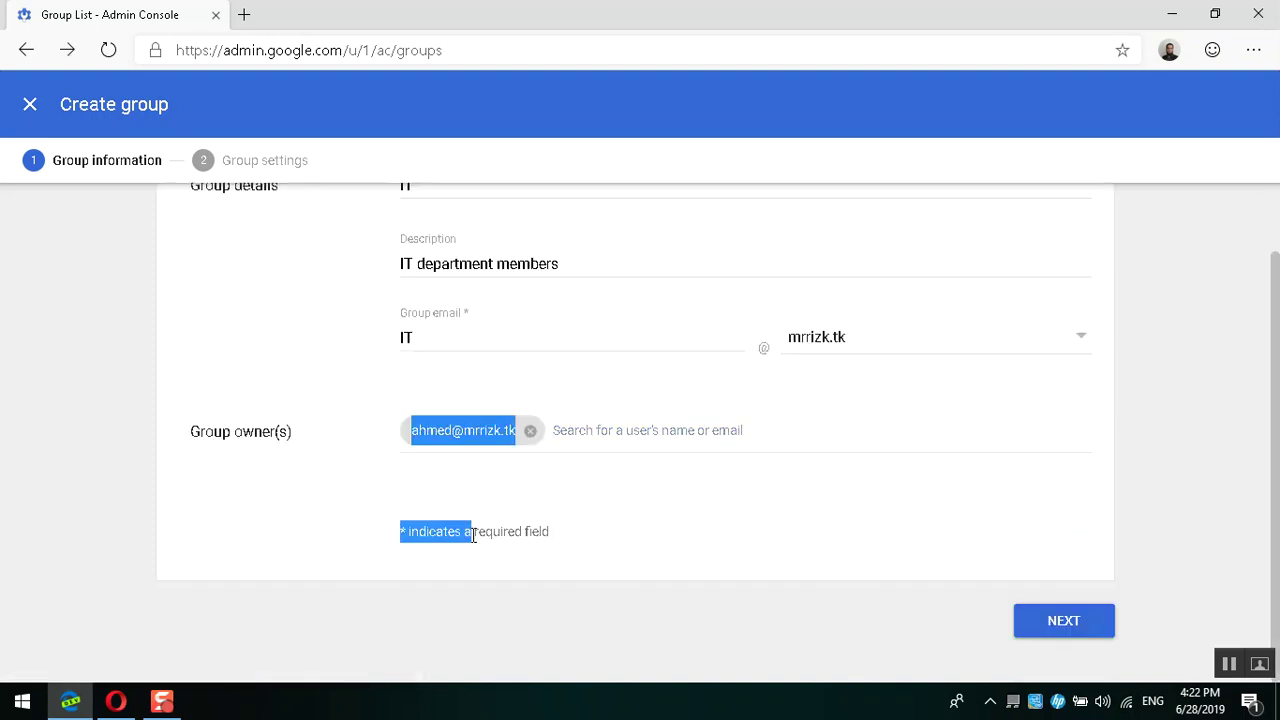
left_click(477, 512)
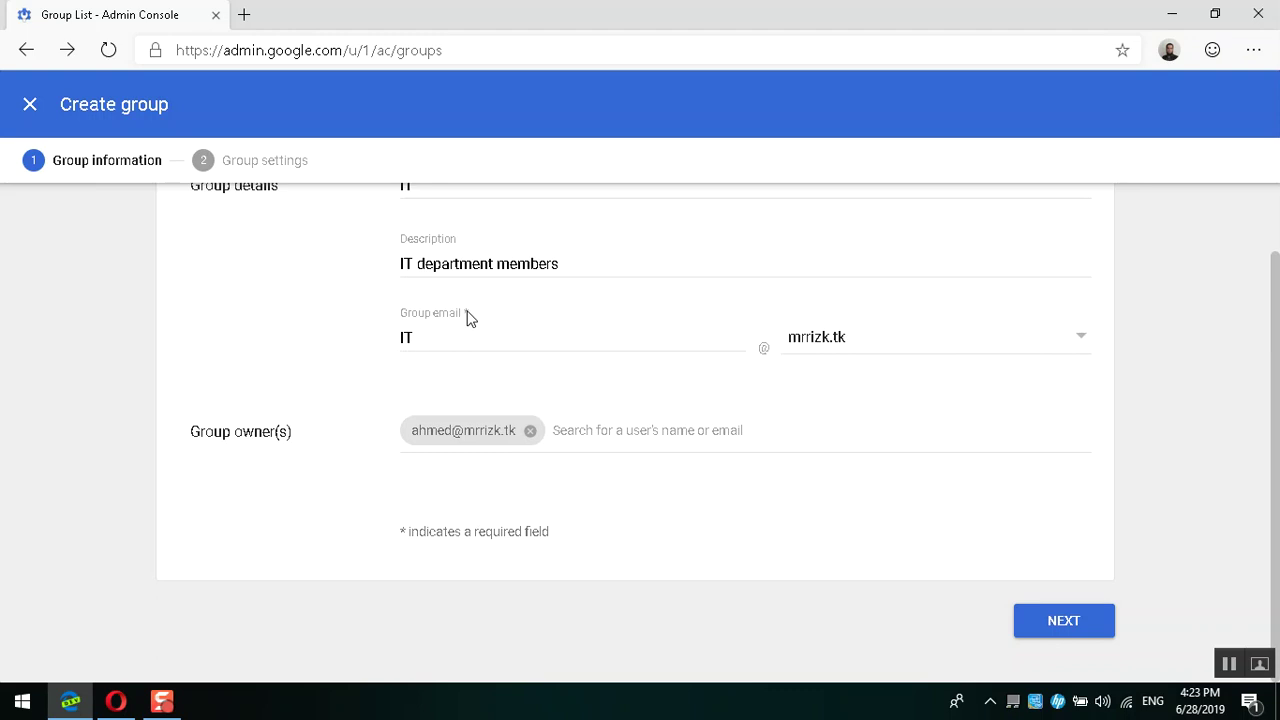
Step: On the group settings step, allow External members to contact owners and publish posts
left_click(1058, 615)
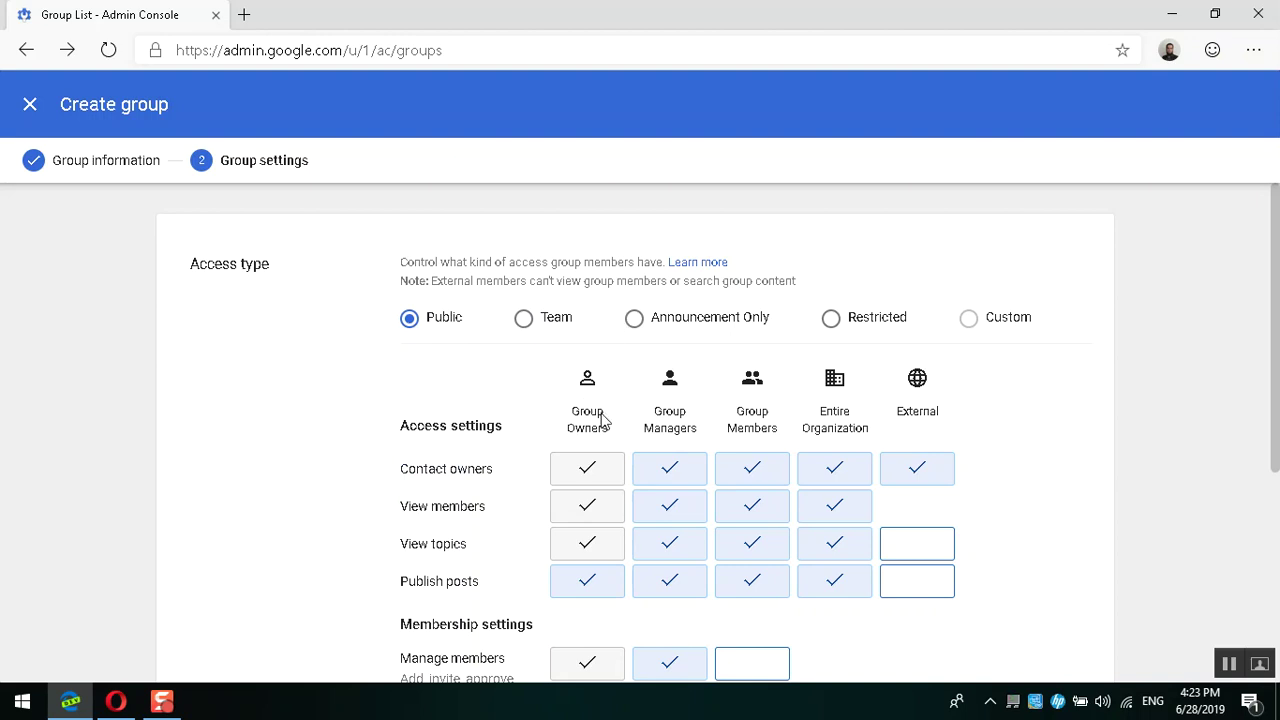
scroll(603, 420, "down", 1)
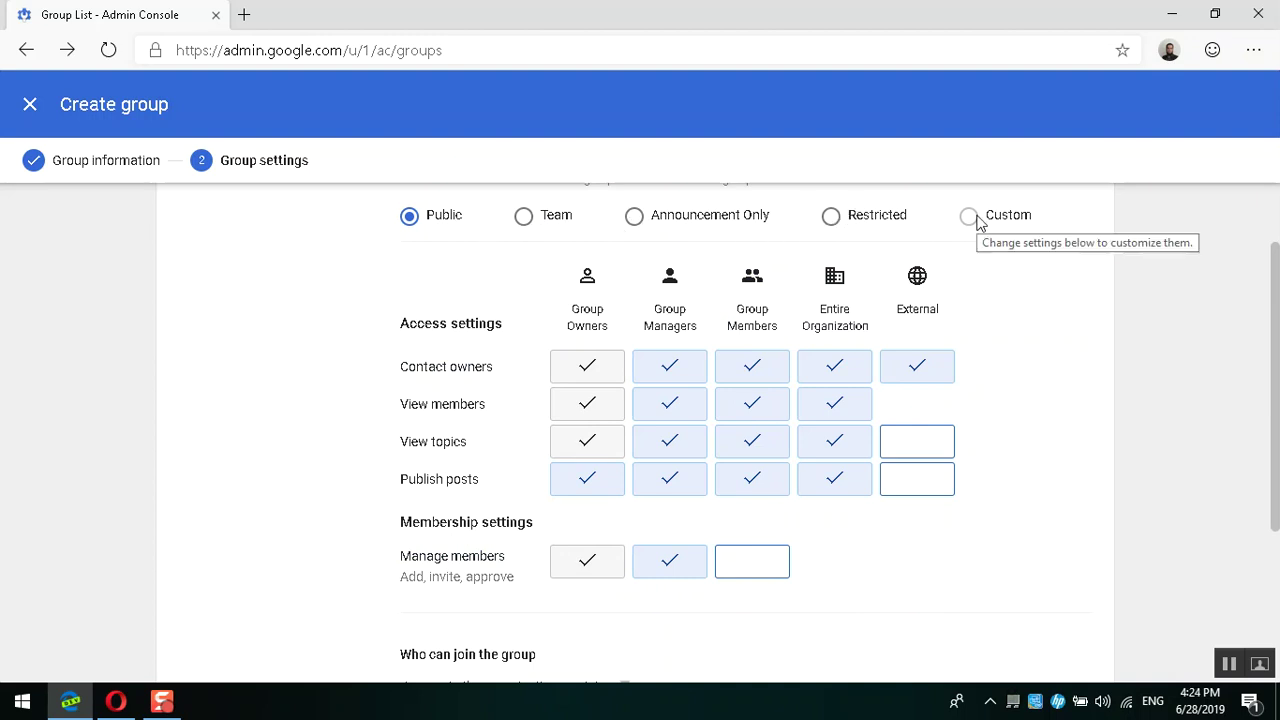
left_click(920, 368)
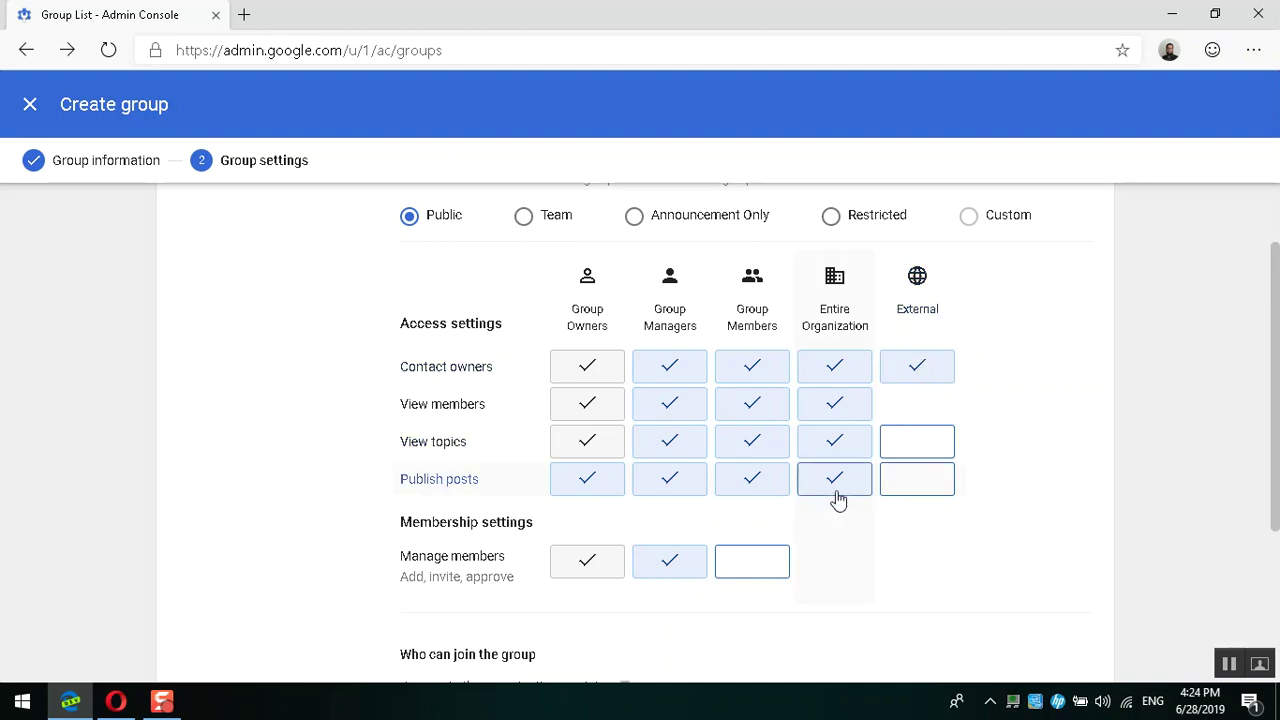
left_click(920, 483)
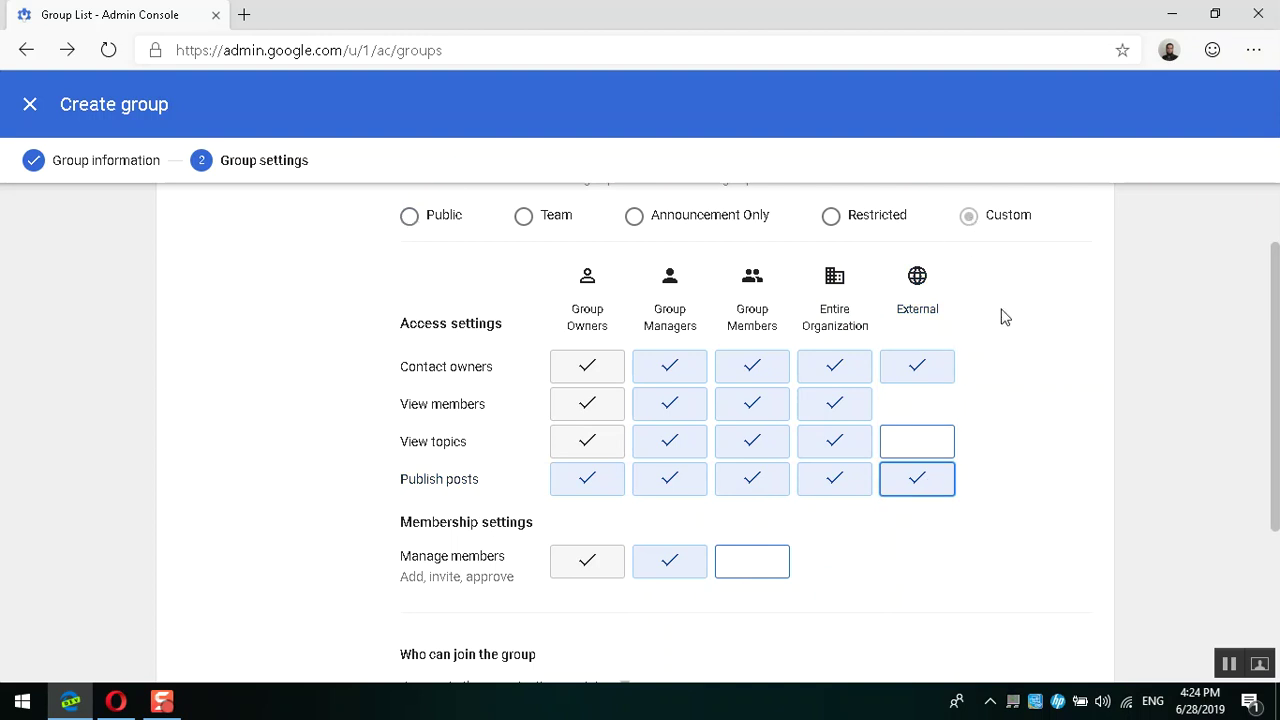
scroll(1010, 336, "down", 3)
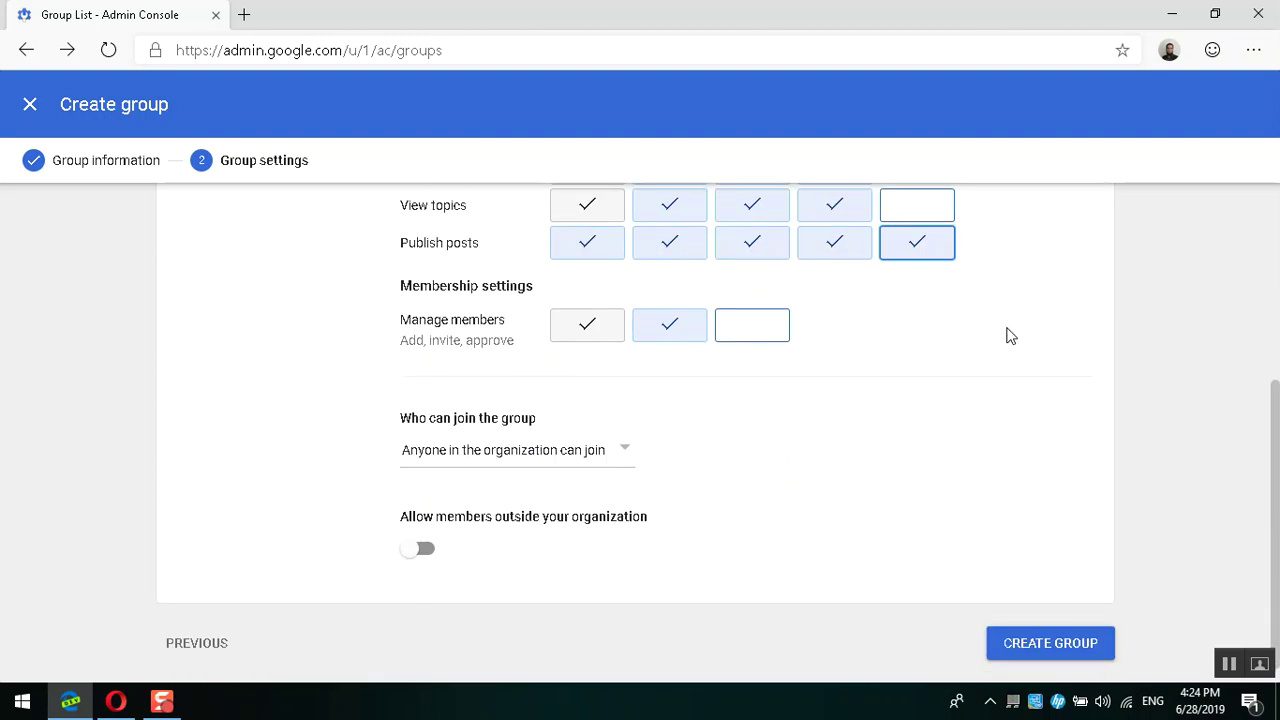
left_click(613, 465)
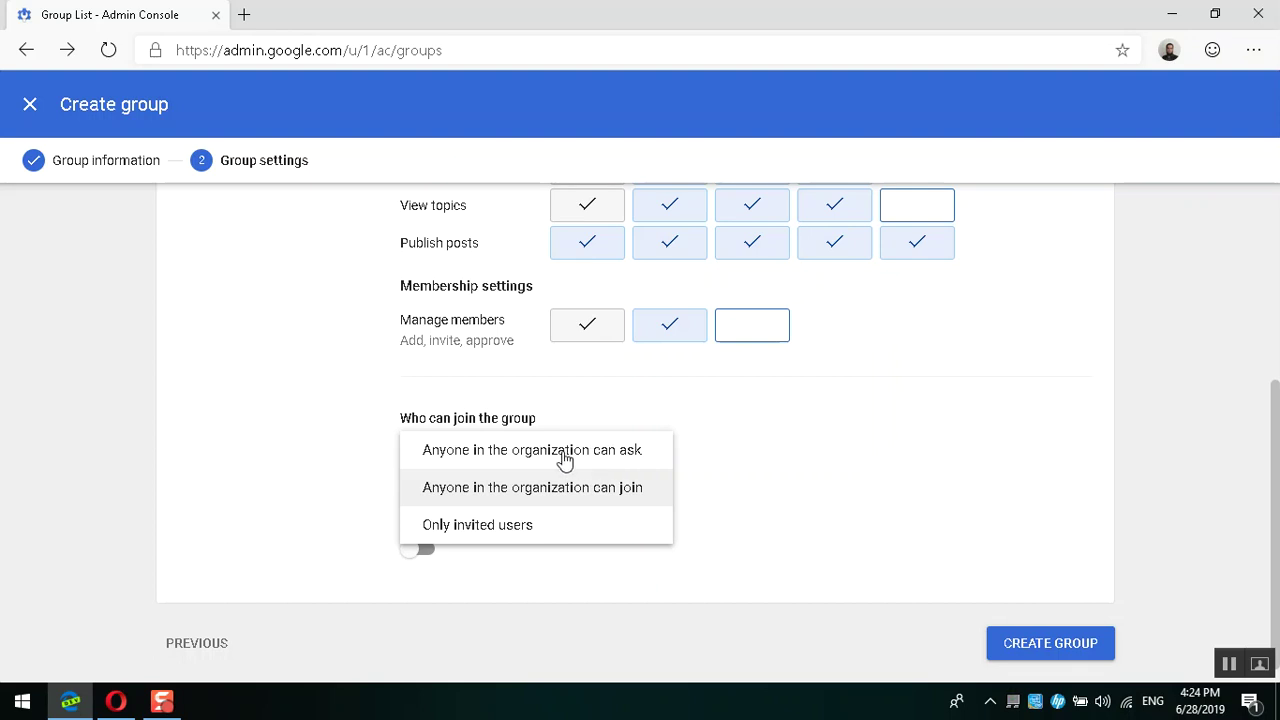
left_click(116, 701)
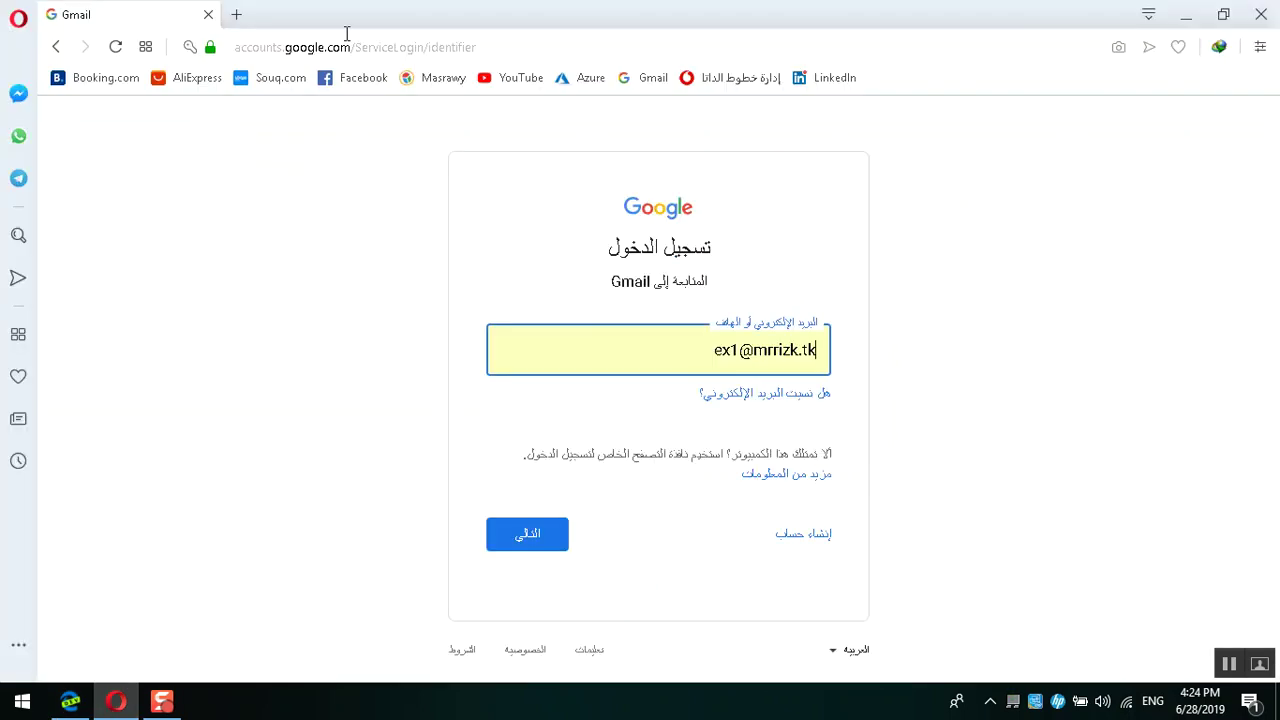
Step: Finish signing ex1 into Gmail, then reach Google Groups via a groups.google.com login search
left_click(533, 546)
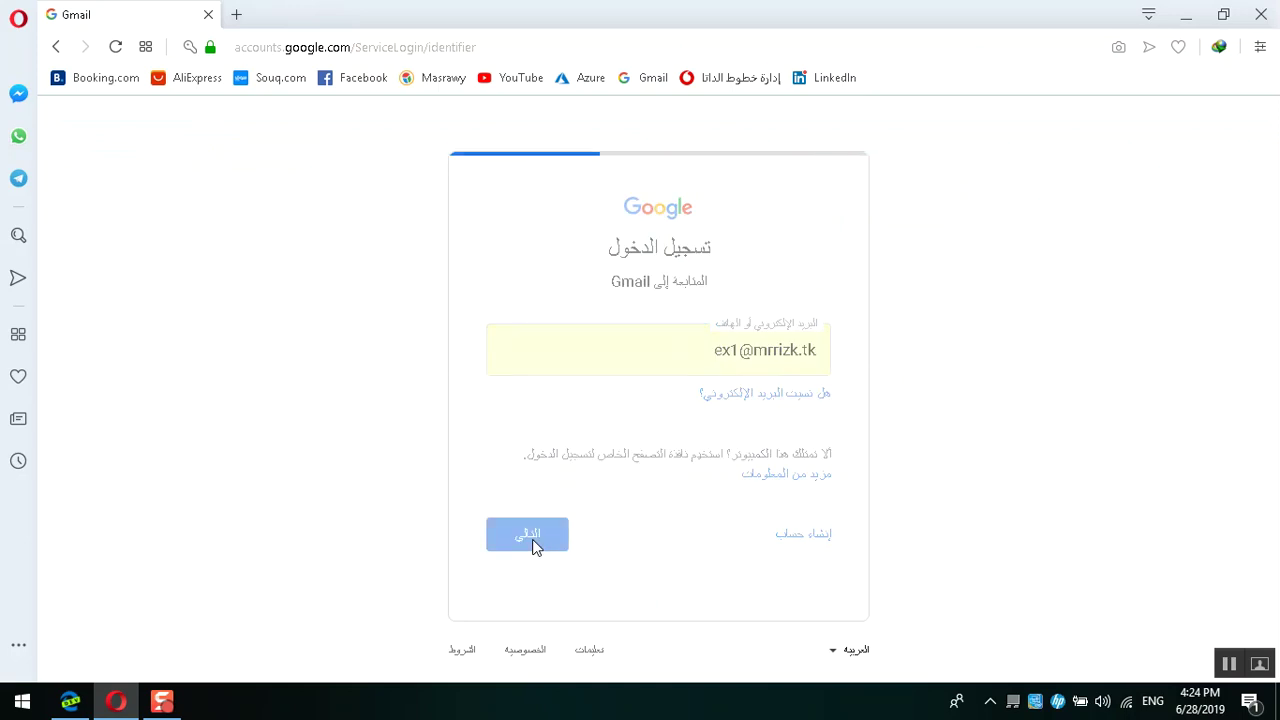
left_click(543, 463)
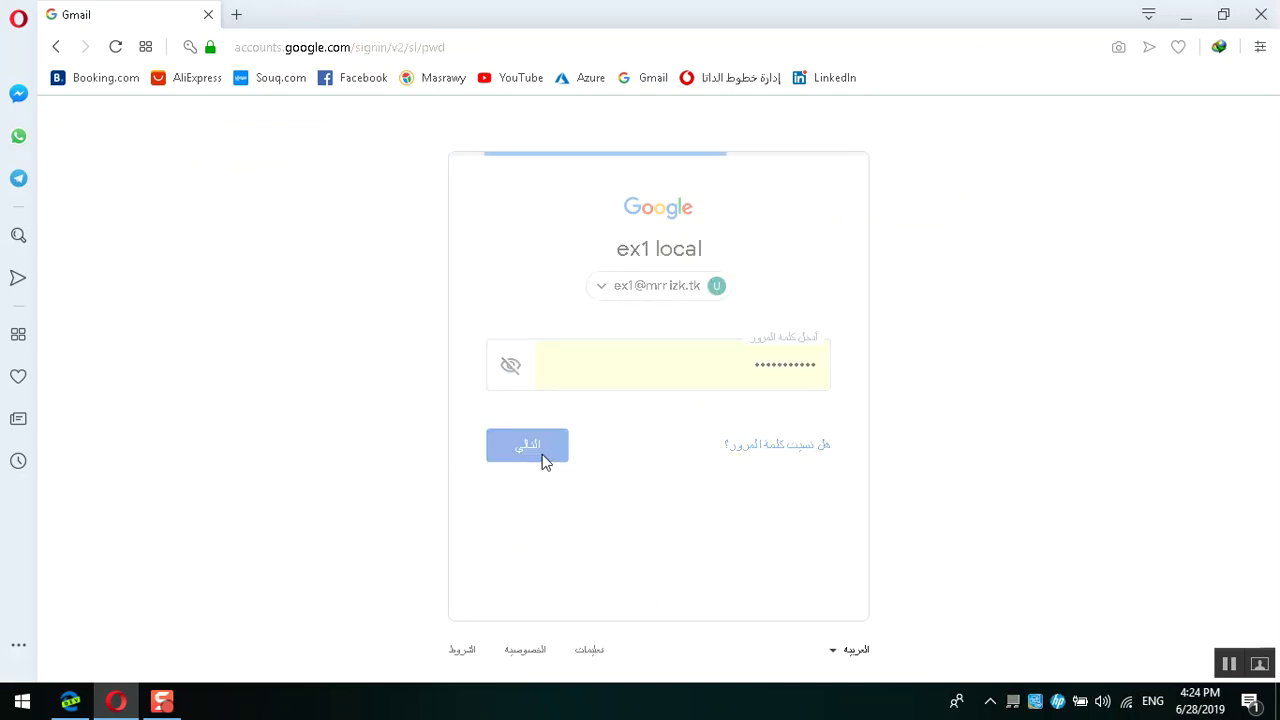
key("ctrl+t")
type("grou")
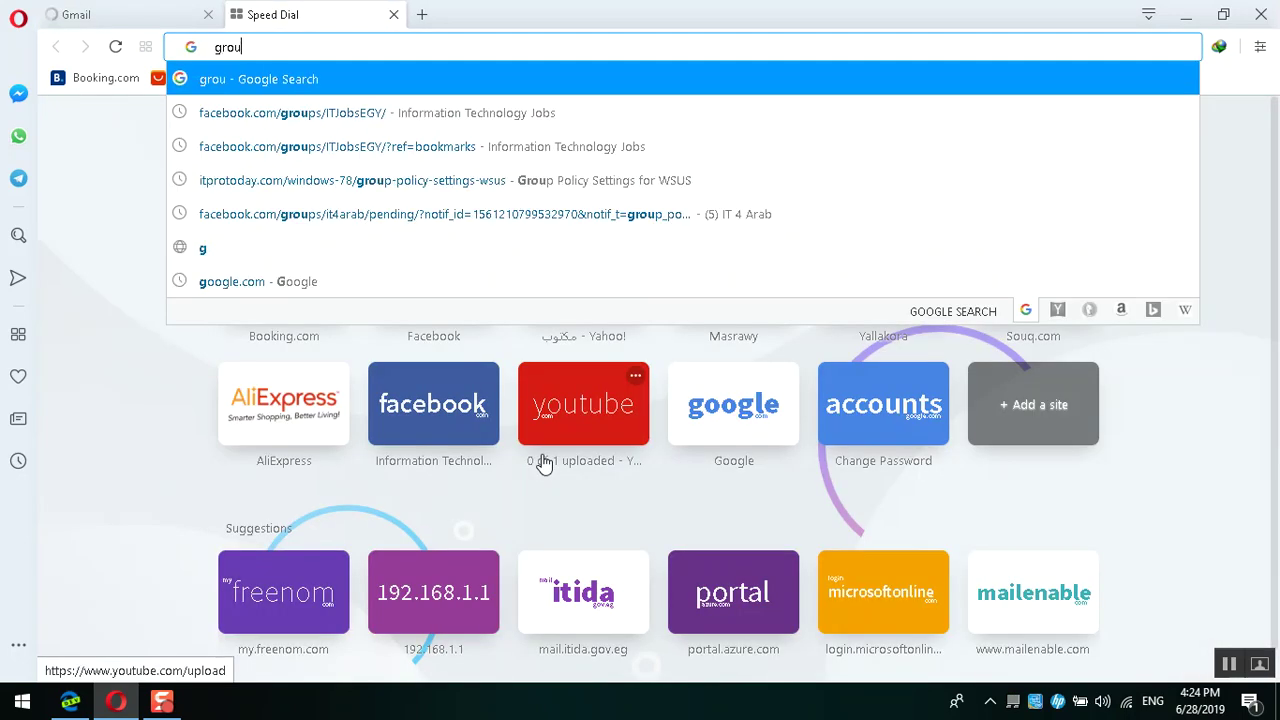
type("ps.")
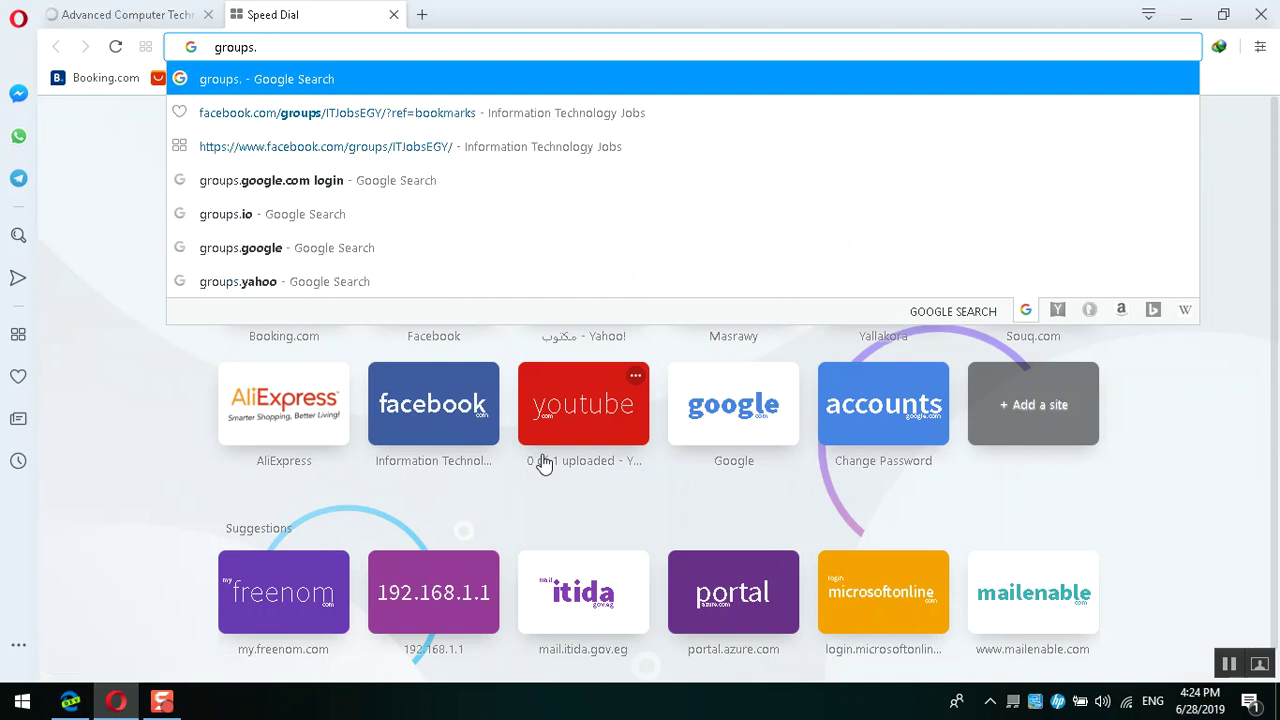
type("goo")
key("Down")
key("Down")
key("Return")
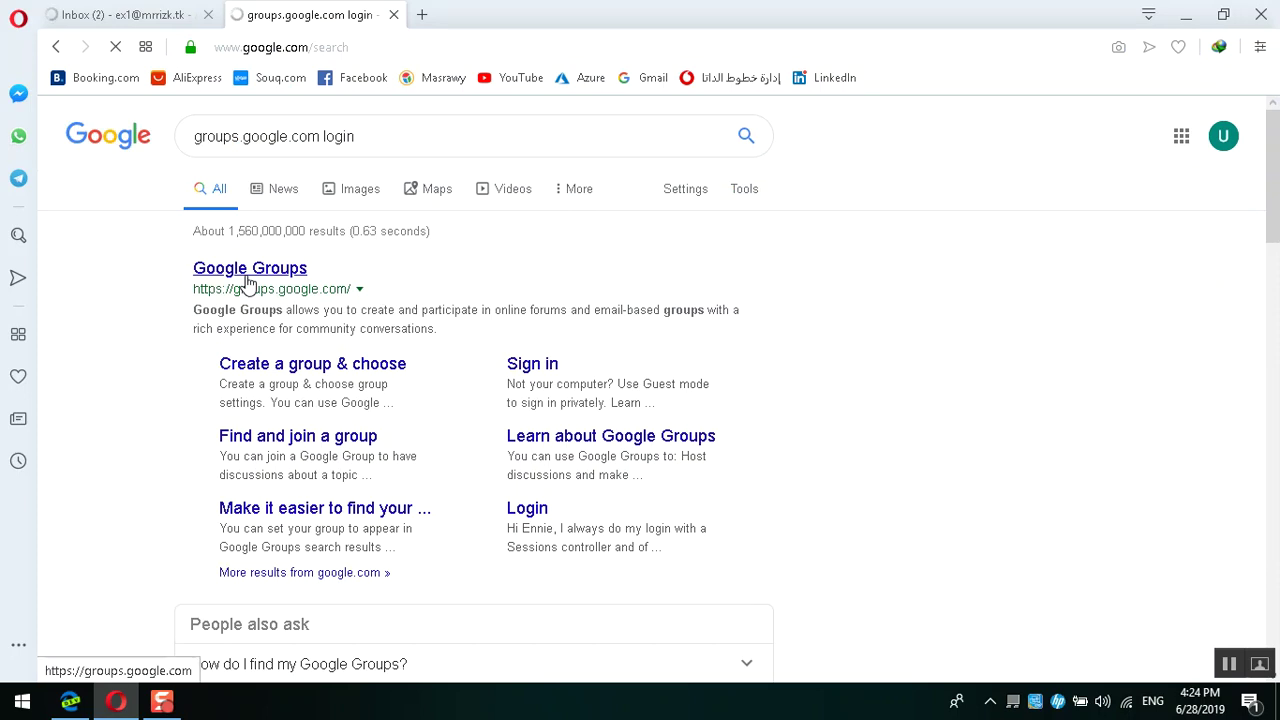
left_click(191, 15)
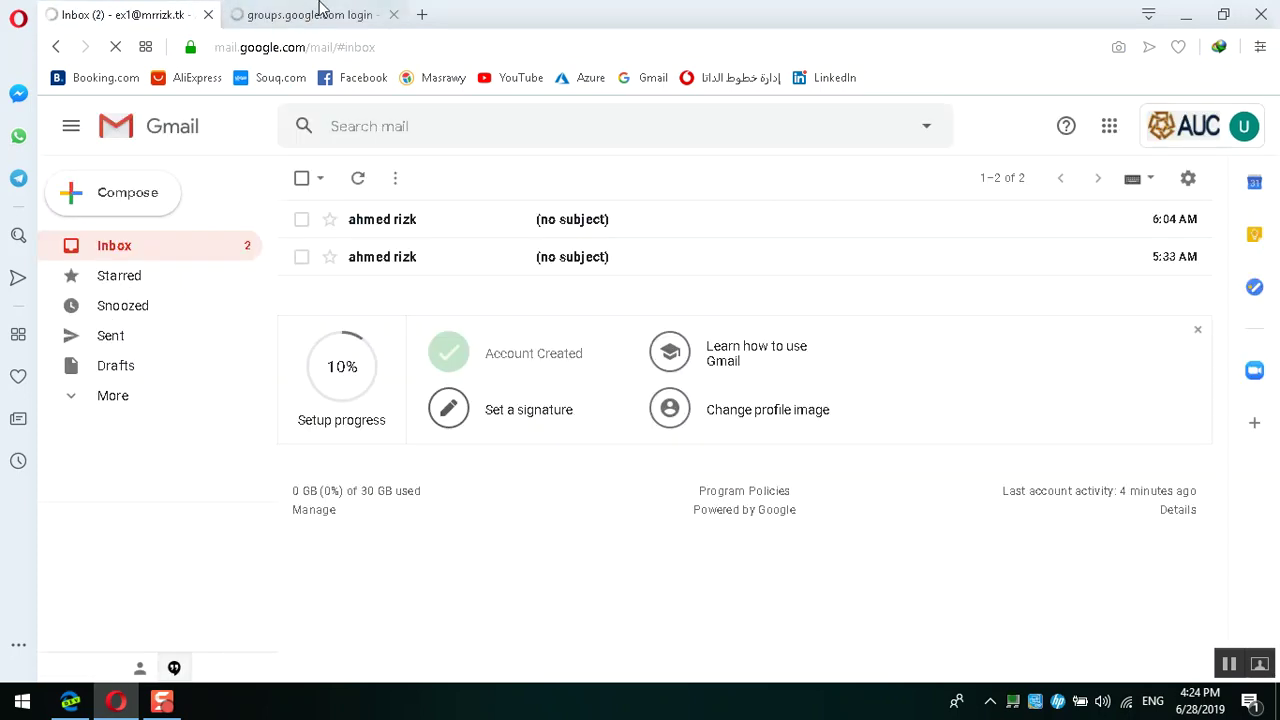
left_click(318, 10)
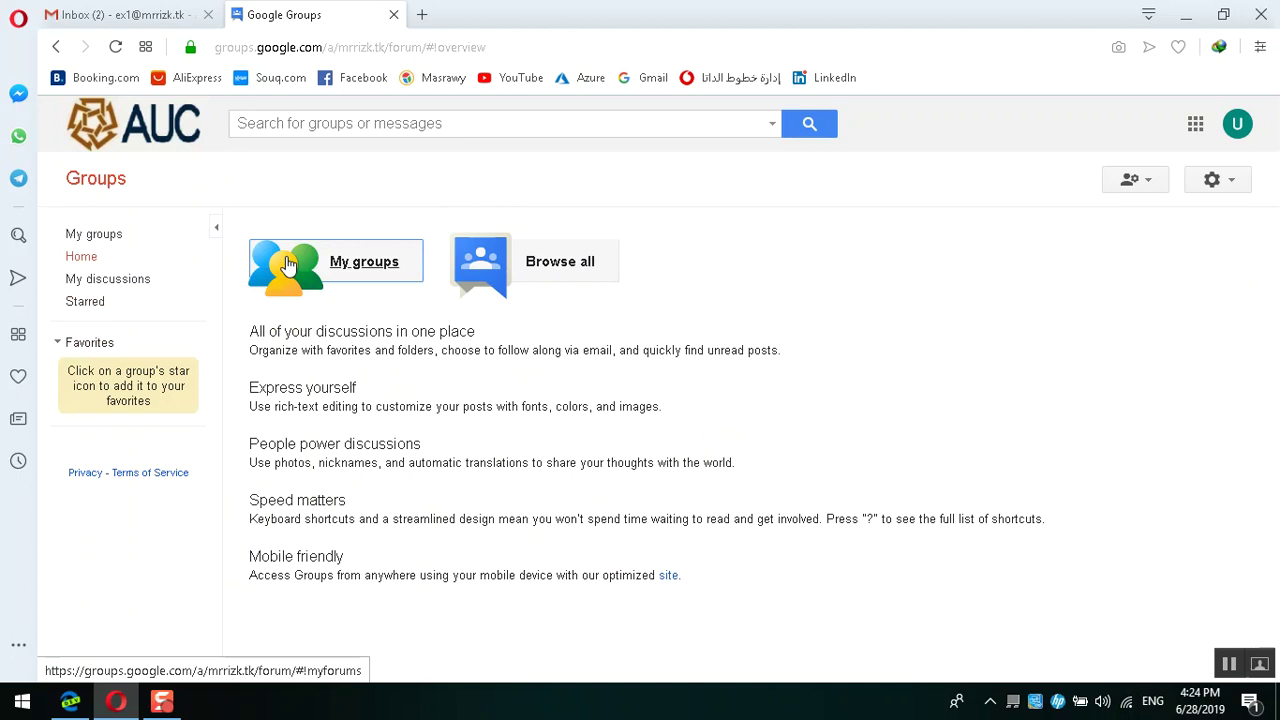
Step: Browse all groups in Google Groups and open the Goo group
left_click(557, 261)
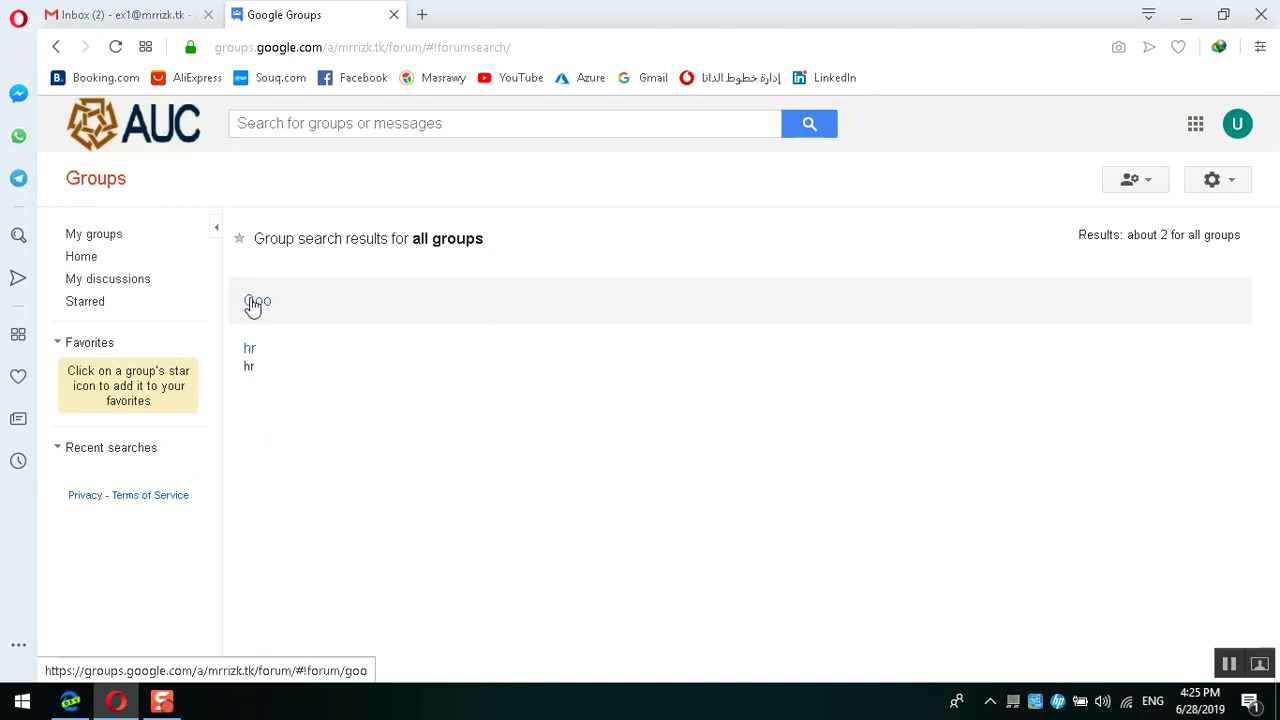
left_click(69, 700)
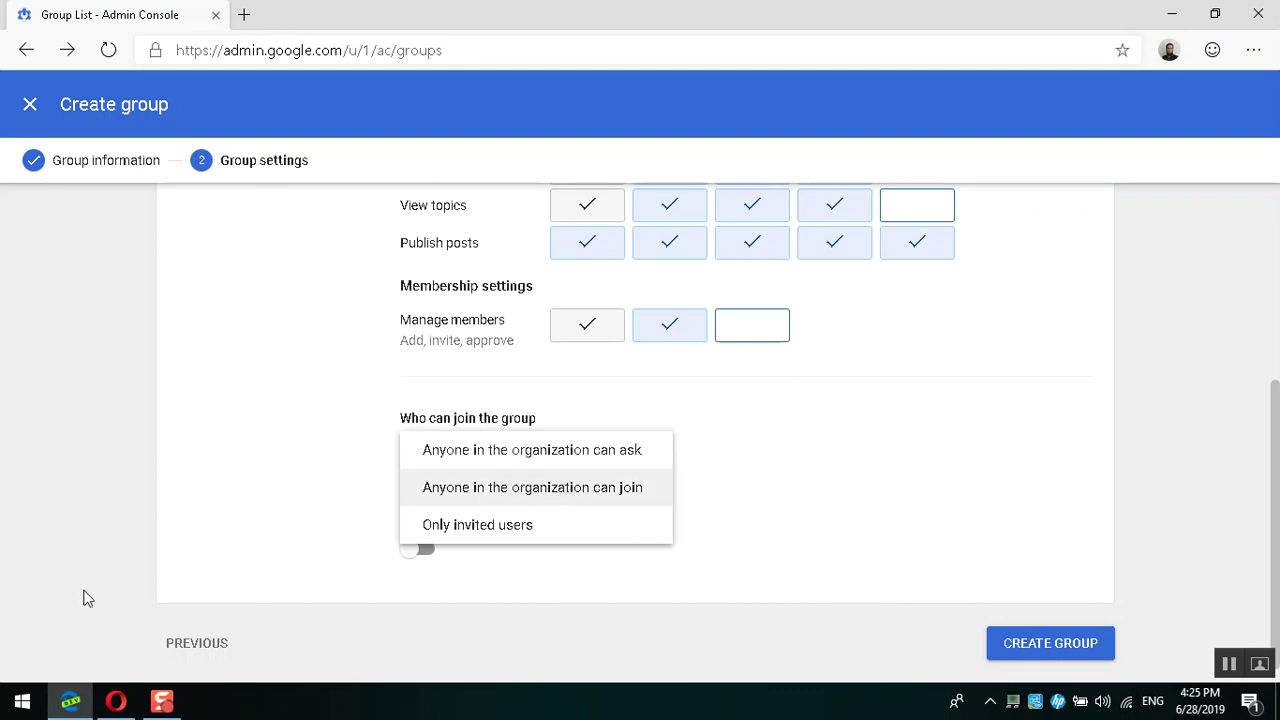
left_click(116, 701)
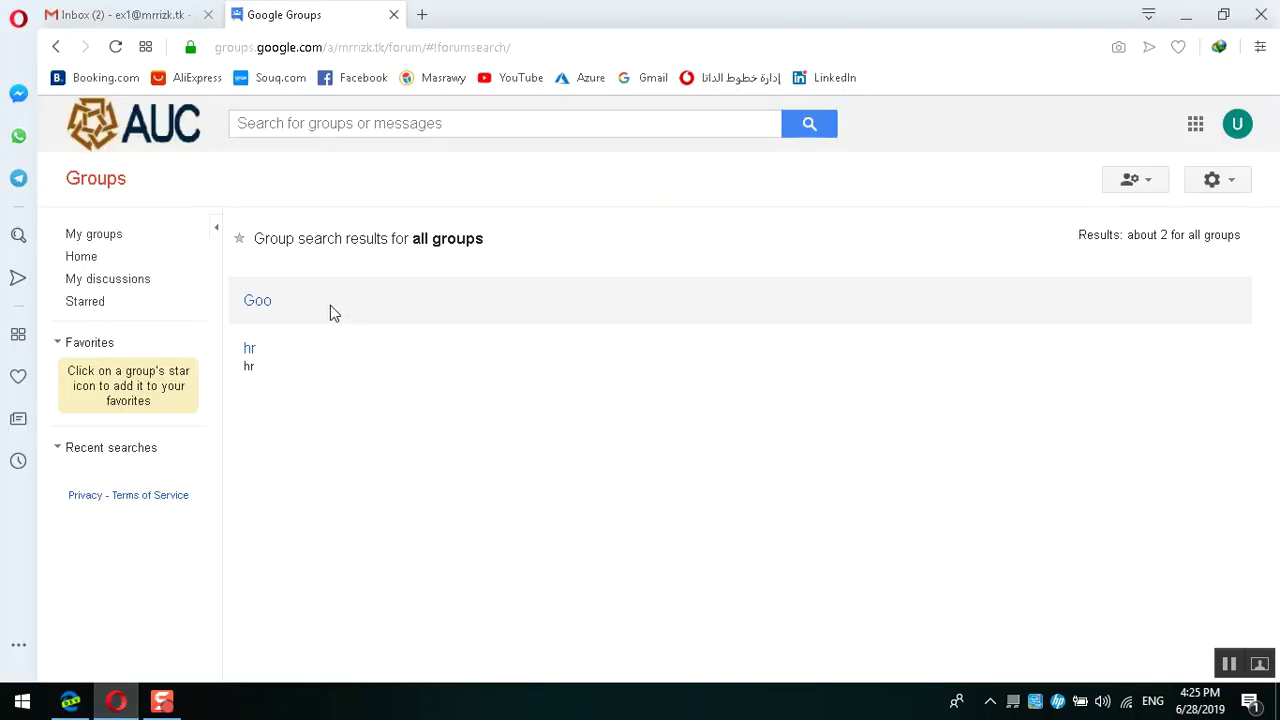
left_click(262, 310)
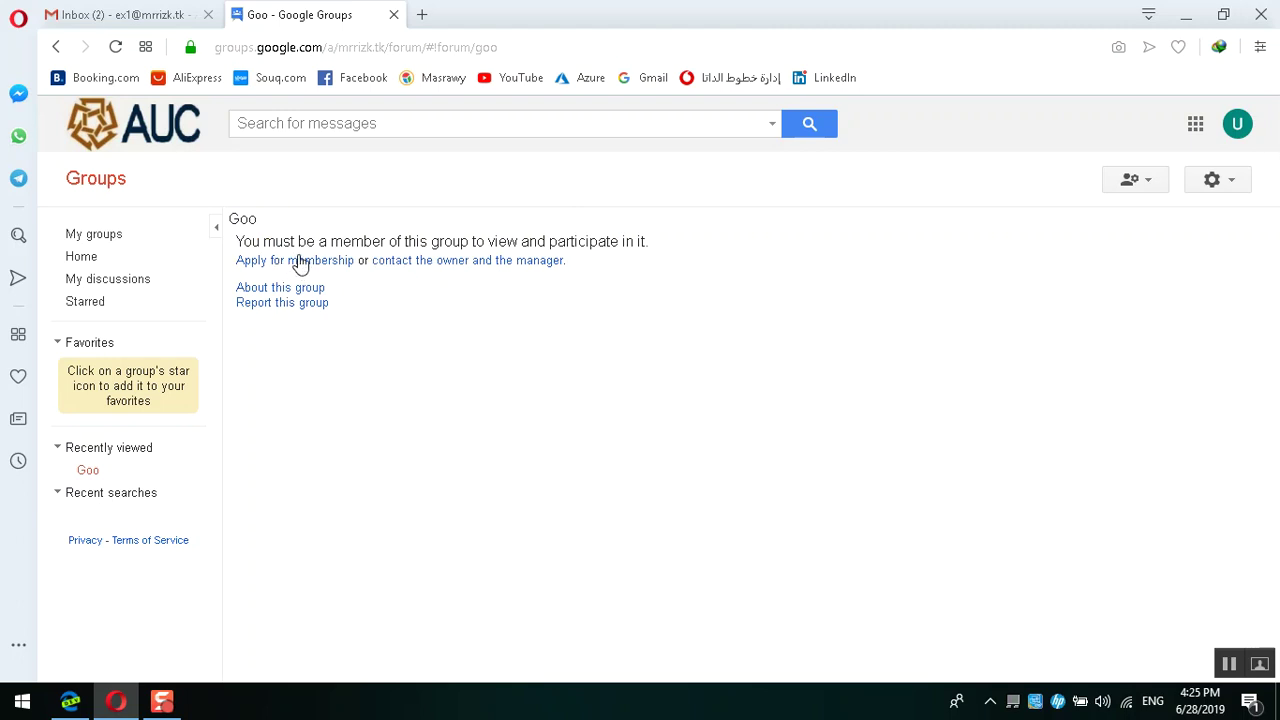
Step: Set 'Who can join the group' to 'Anyone in the organization can ask'
left_click(55, 47)
left_click(70, 703)
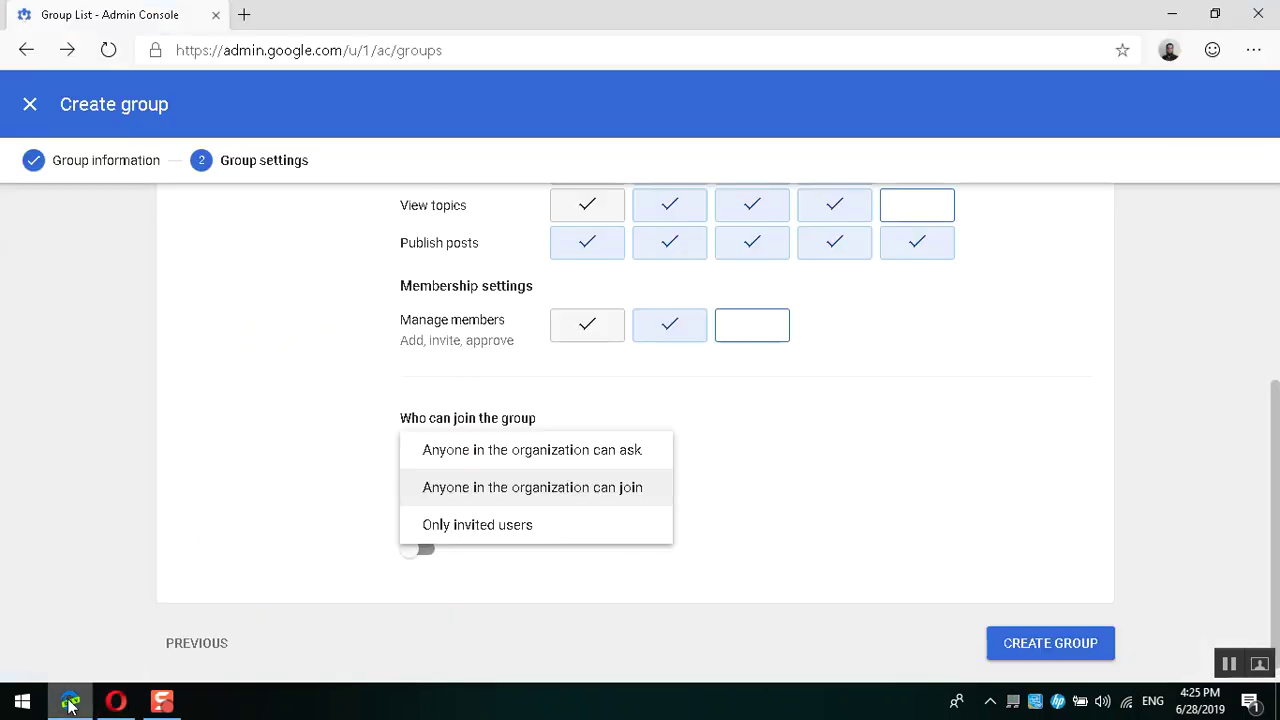
left_click(460, 470)
left_click(460, 468)
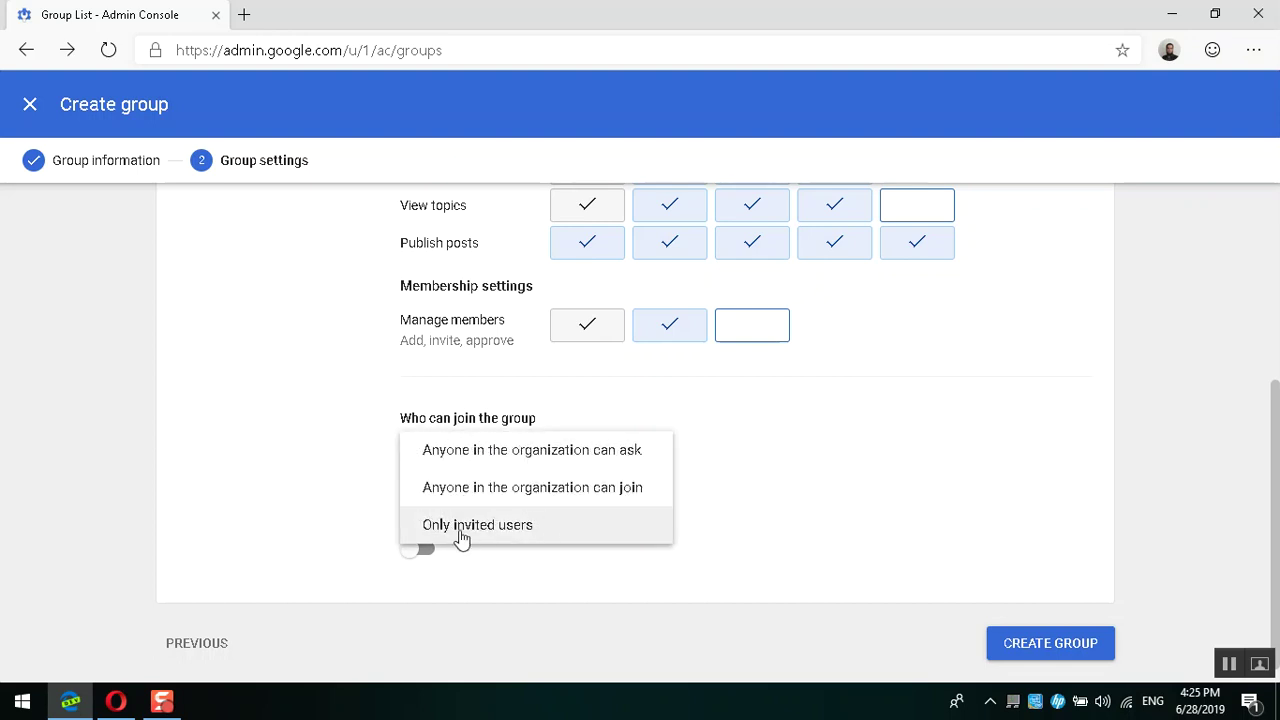
left_click(495, 460)
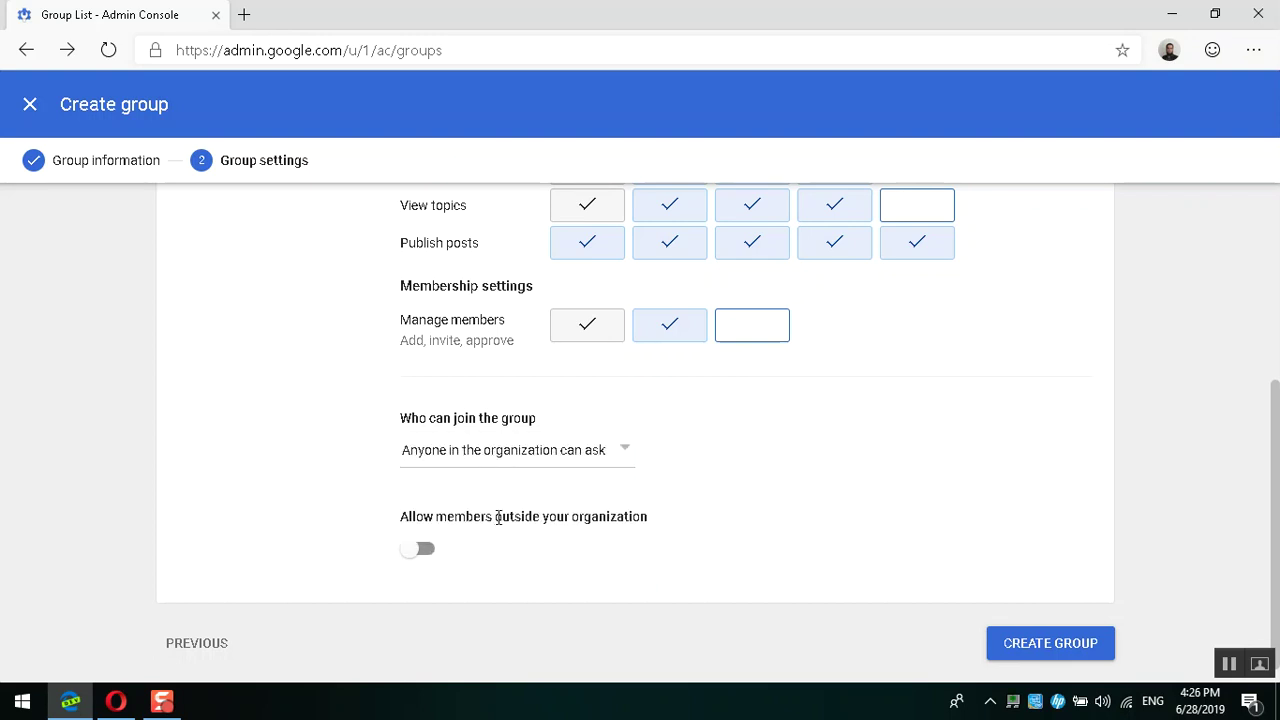
scroll(567, 518, "up", 3)
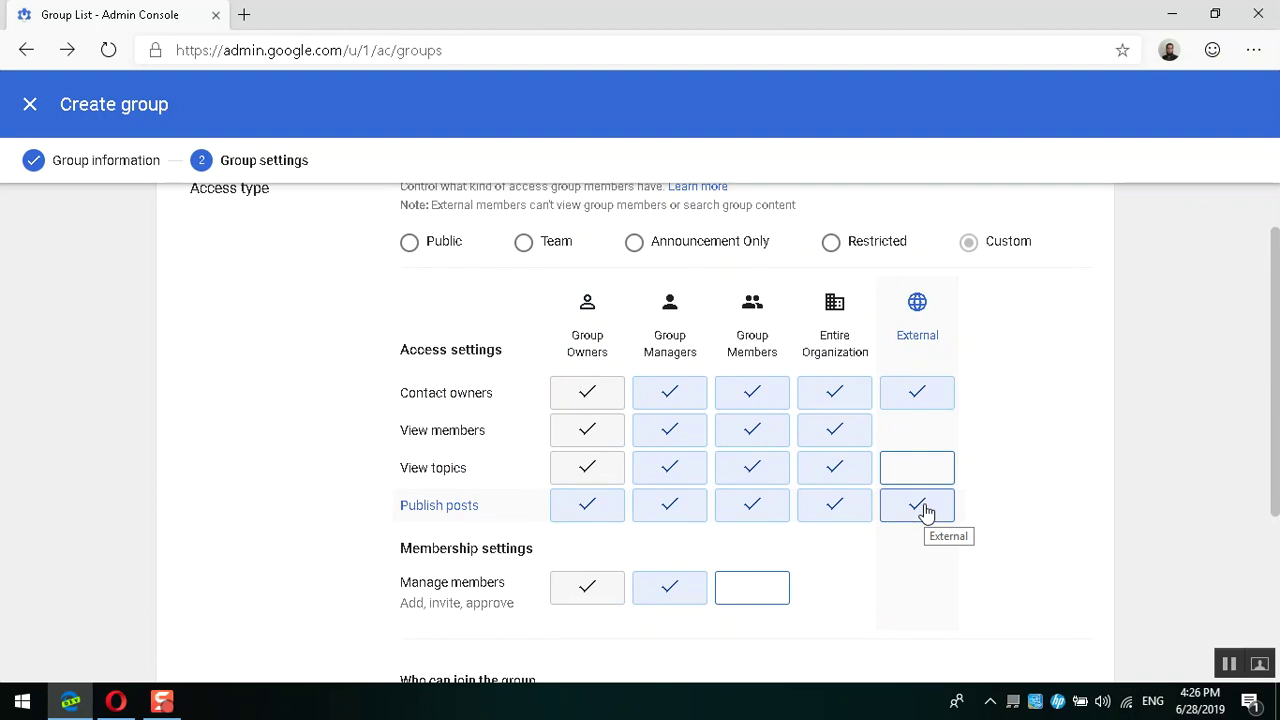
Step: Open a new InPrivate window and go to Gmail
key("ctrl+shift+n")
type("ma")
key("Return")
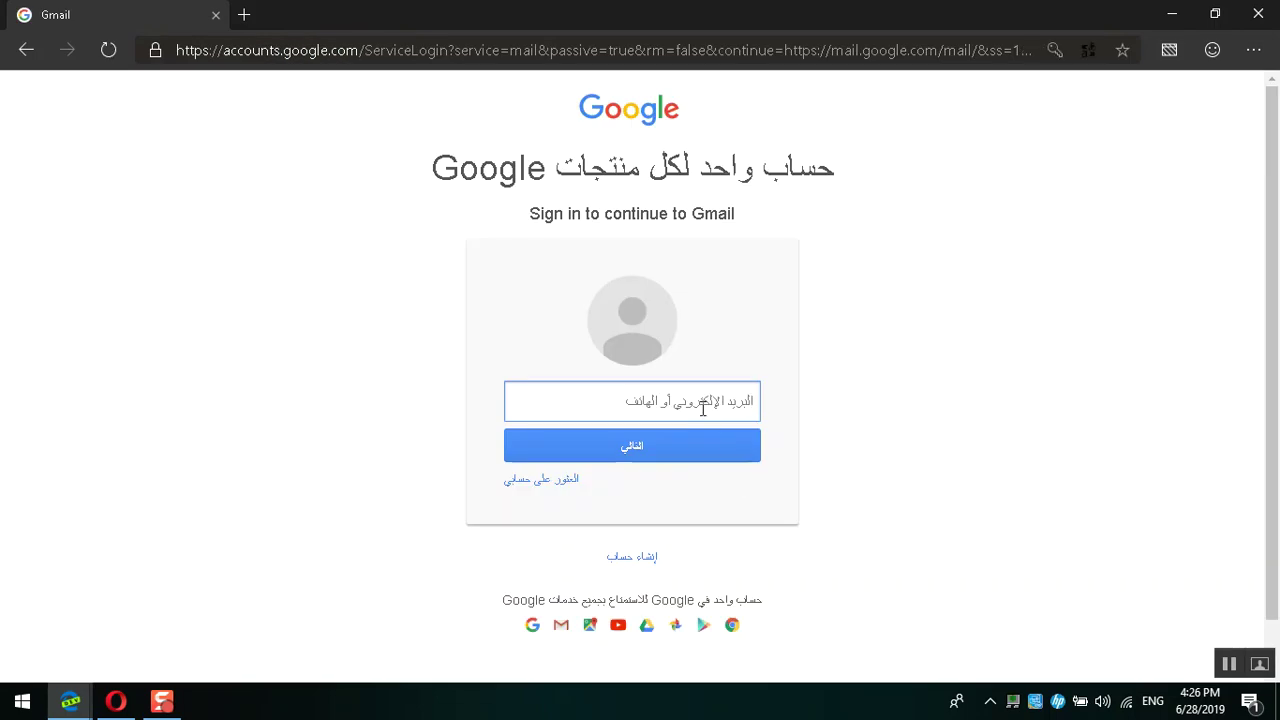
Step: Sign in to Gmail with the saved external account and its password, then return to the Admin console
left_click(703, 408)
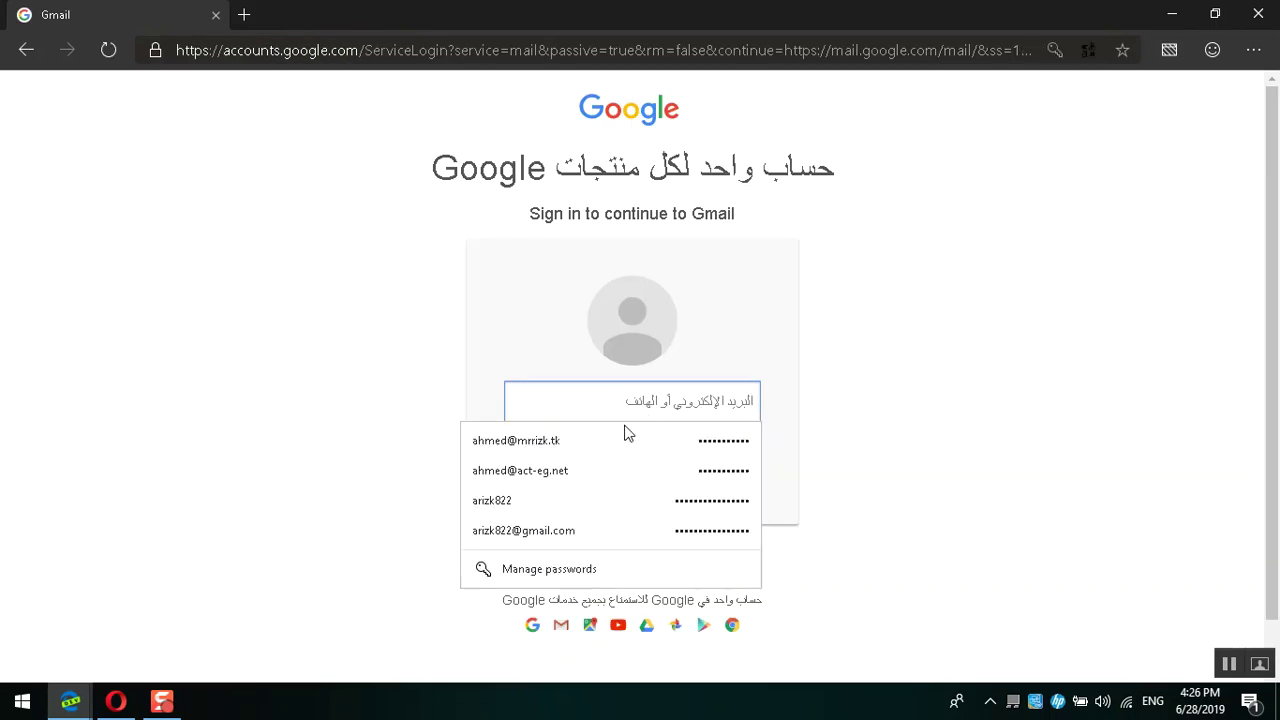
left_click(549, 526)
key("Return")
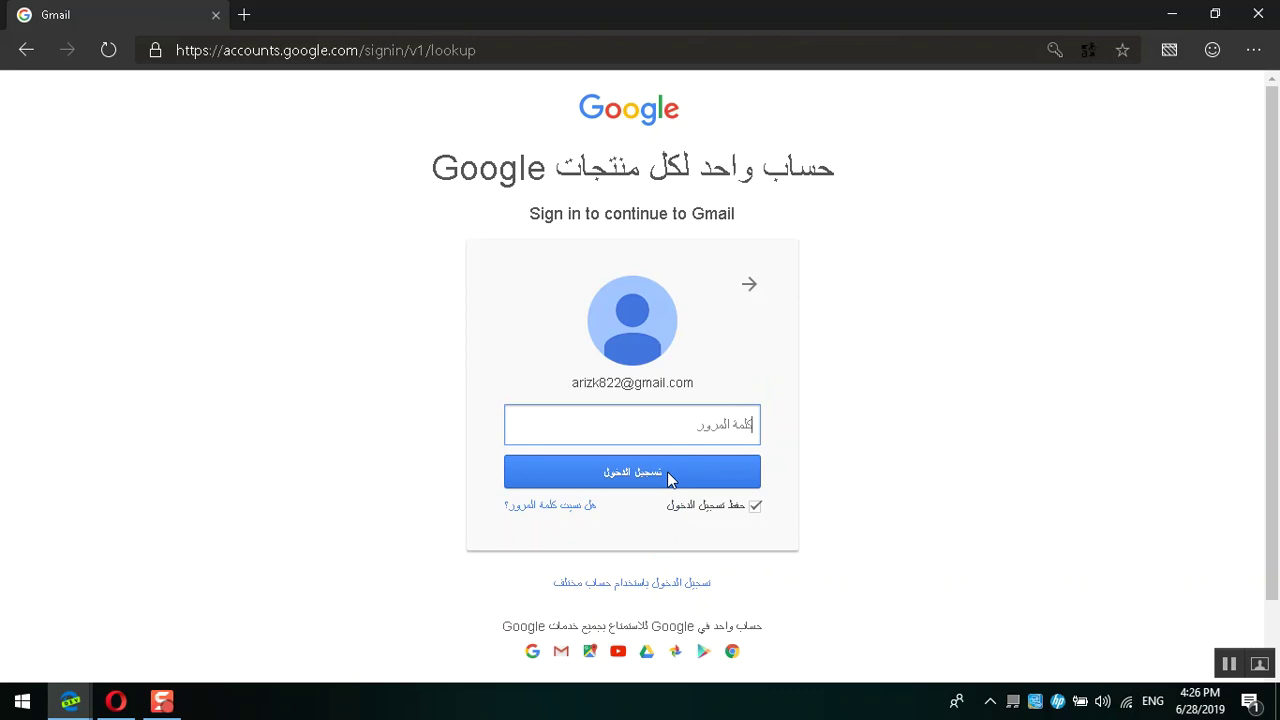
type("•••••••••")
key("Return")
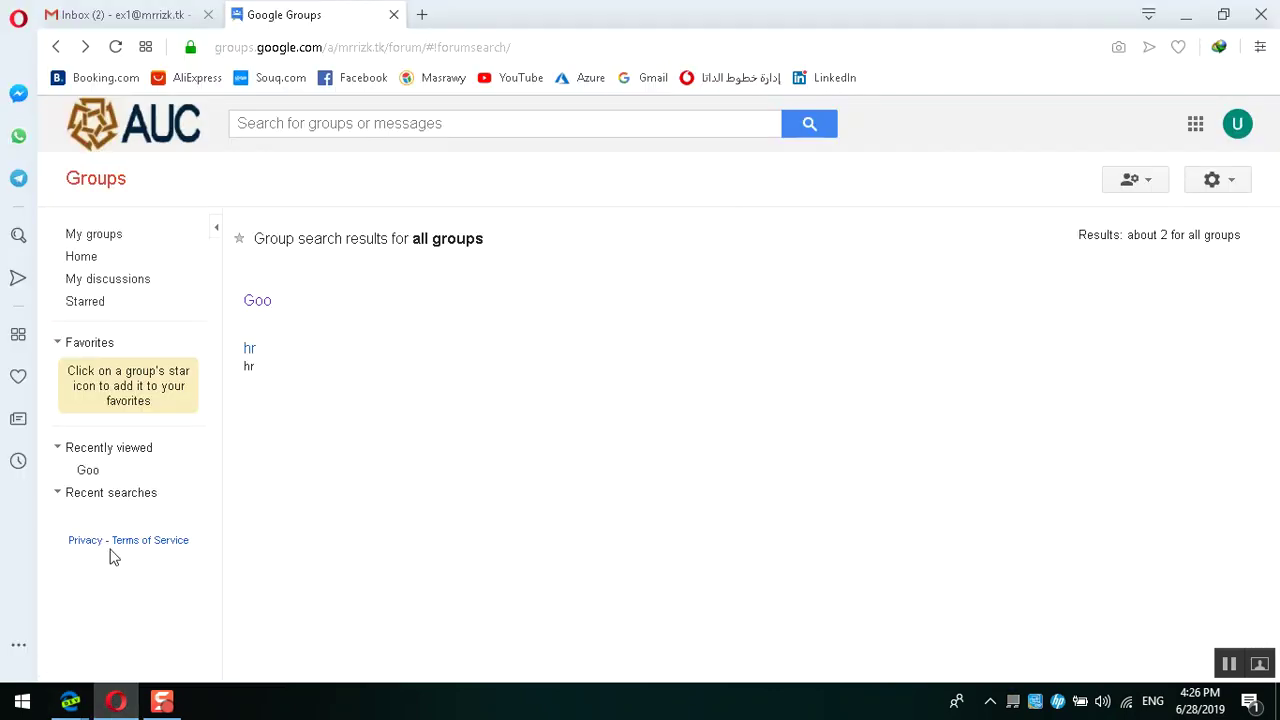
mouse_move(72, 703)
left_click(97, 605)
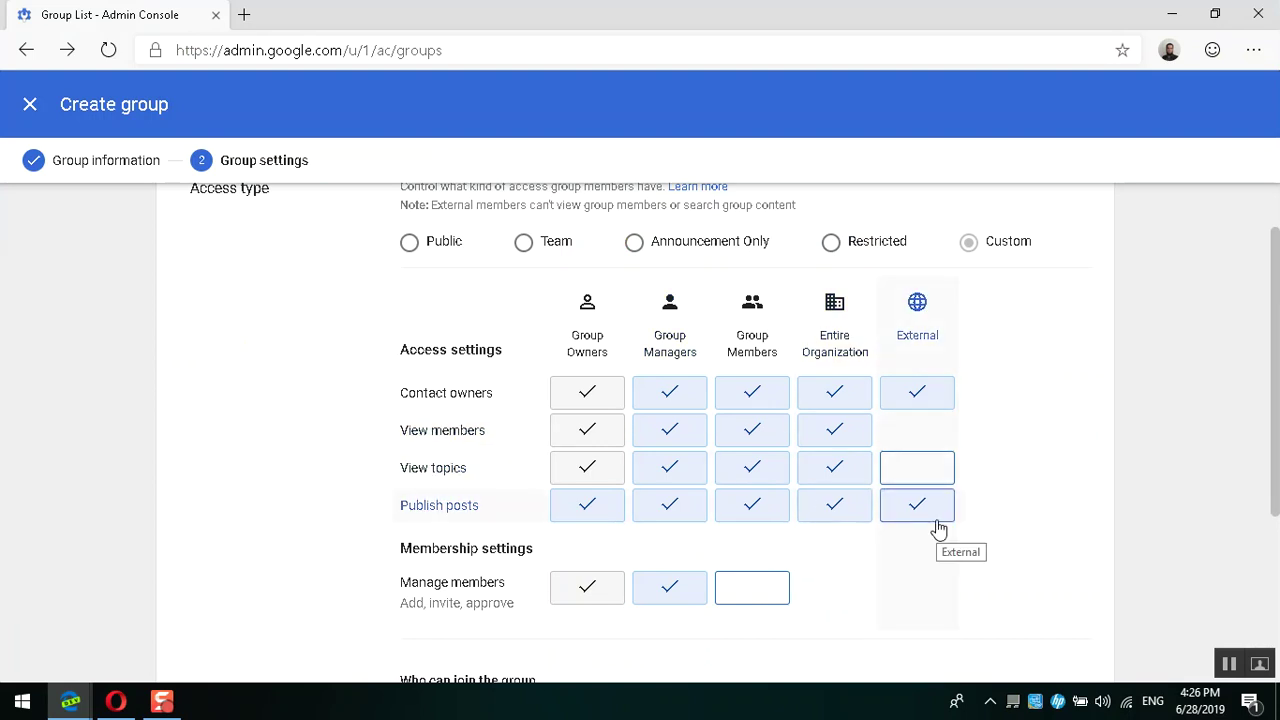
Step: Allow members outside the organization and create the IT group
scroll(937, 528, "down", 3)
left_click(423, 527)
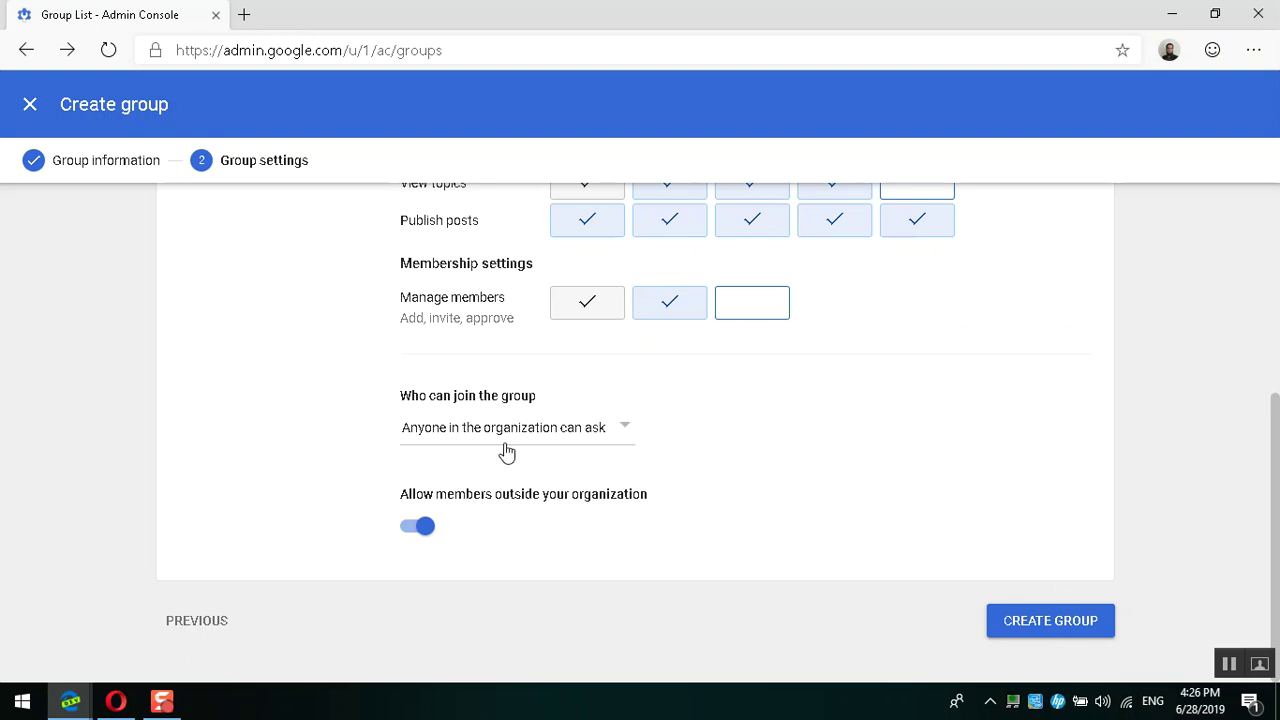
left_click(1050, 620)
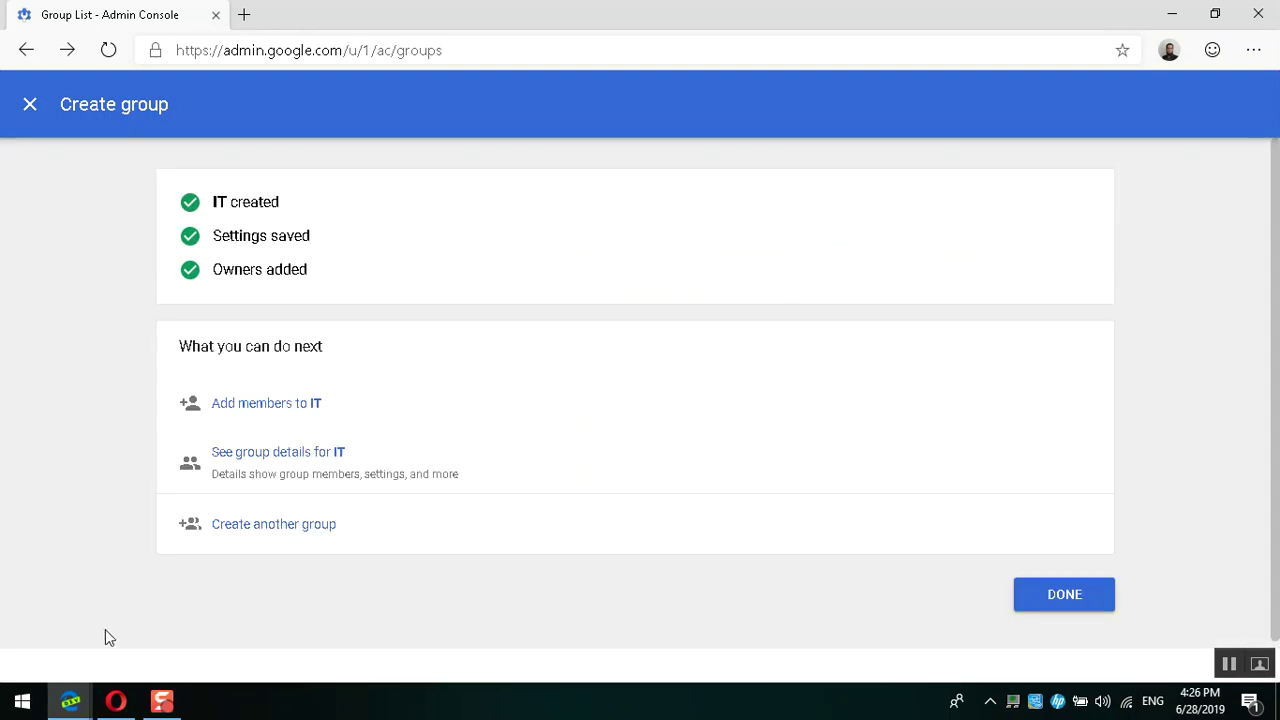
Step: Review the IT created, Settings saved and Owners added confirmations, then open the members page
left_click_drag(211, 204, 334, 206)
left_click_drag(222, 237, 275, 237)
left_click(222, 277)
left_click_drag(222, 277, 314, 277)
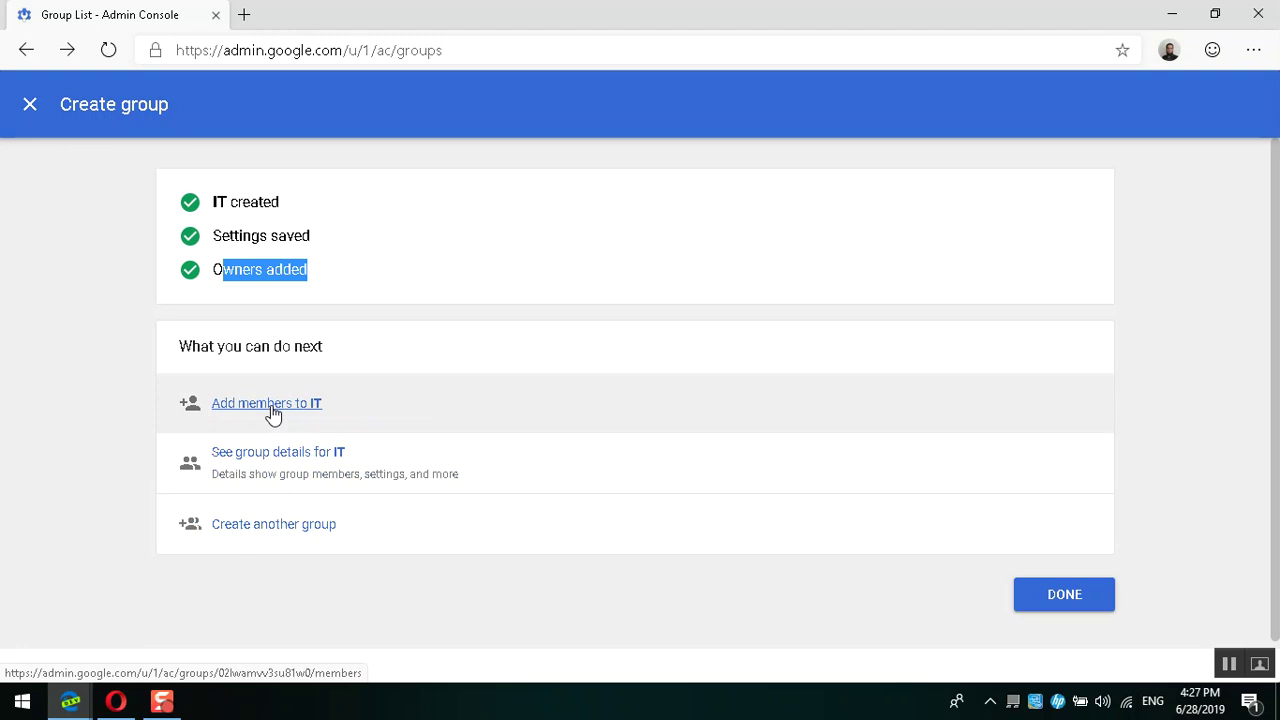
left_click(271, 405)
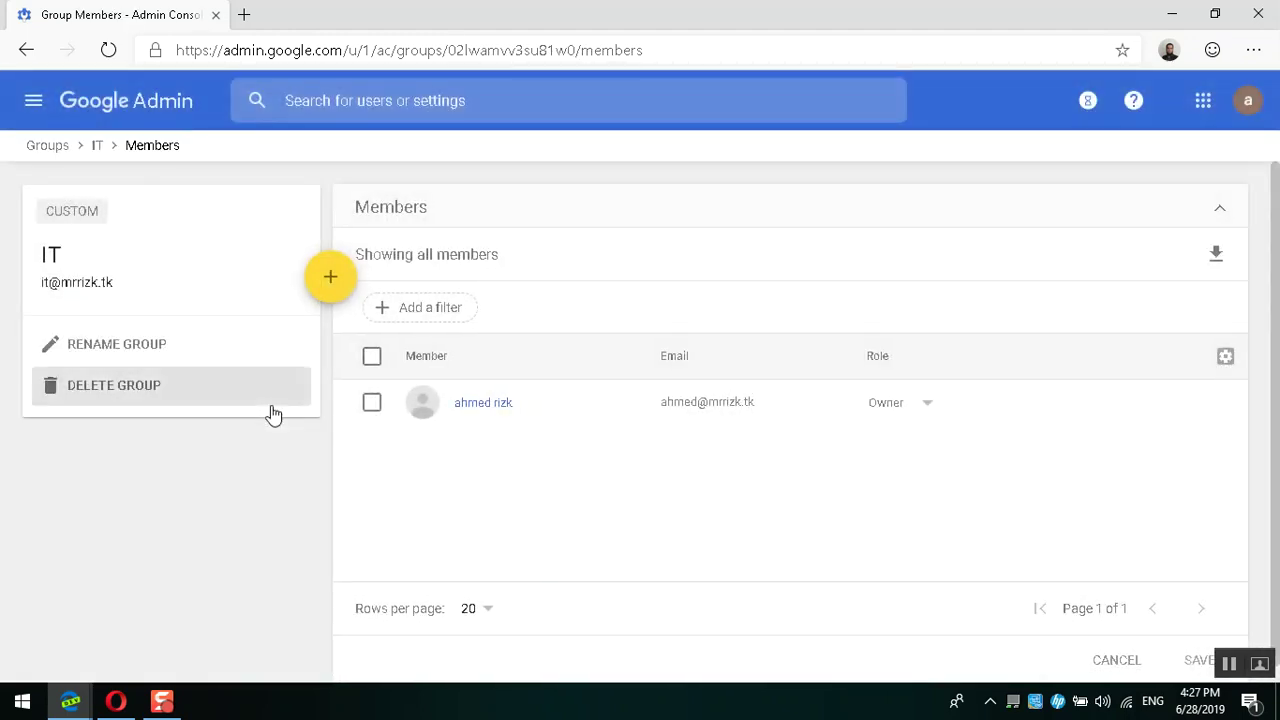
Step: Add the external Gmail account to the IT group from the address suggestion
mouse_move(329, 290)
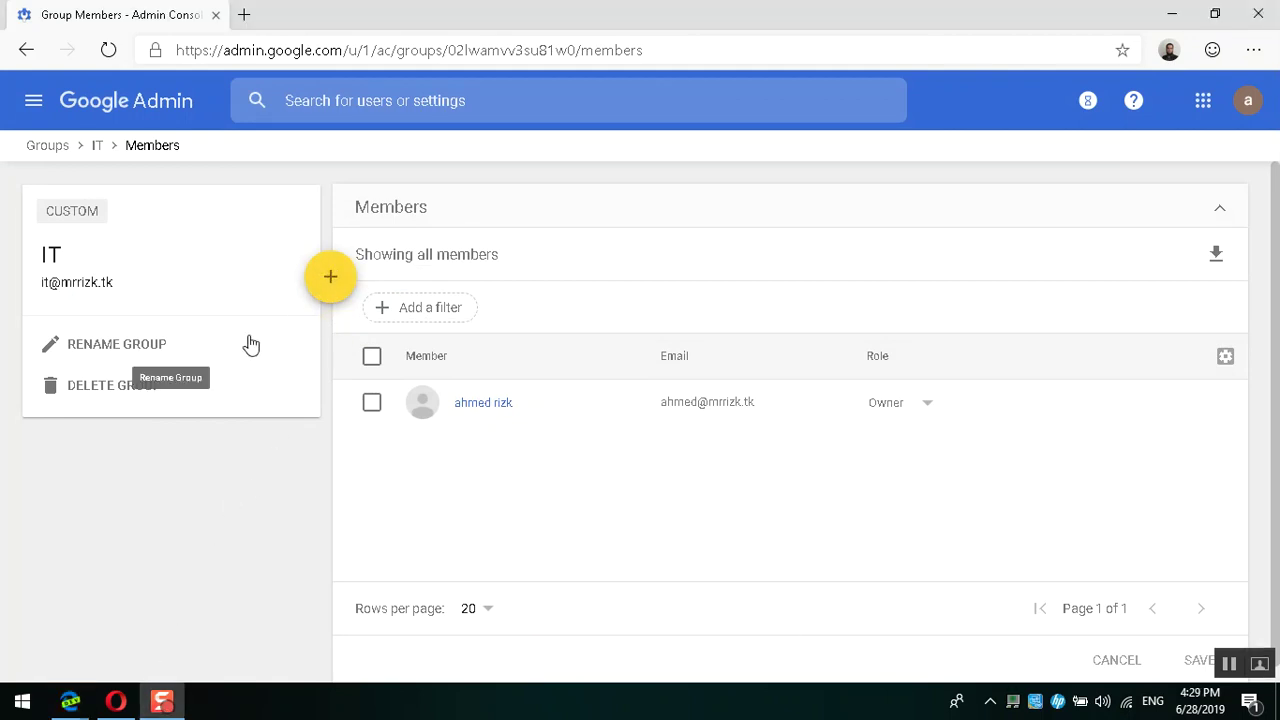
mouse_move(331, 294)
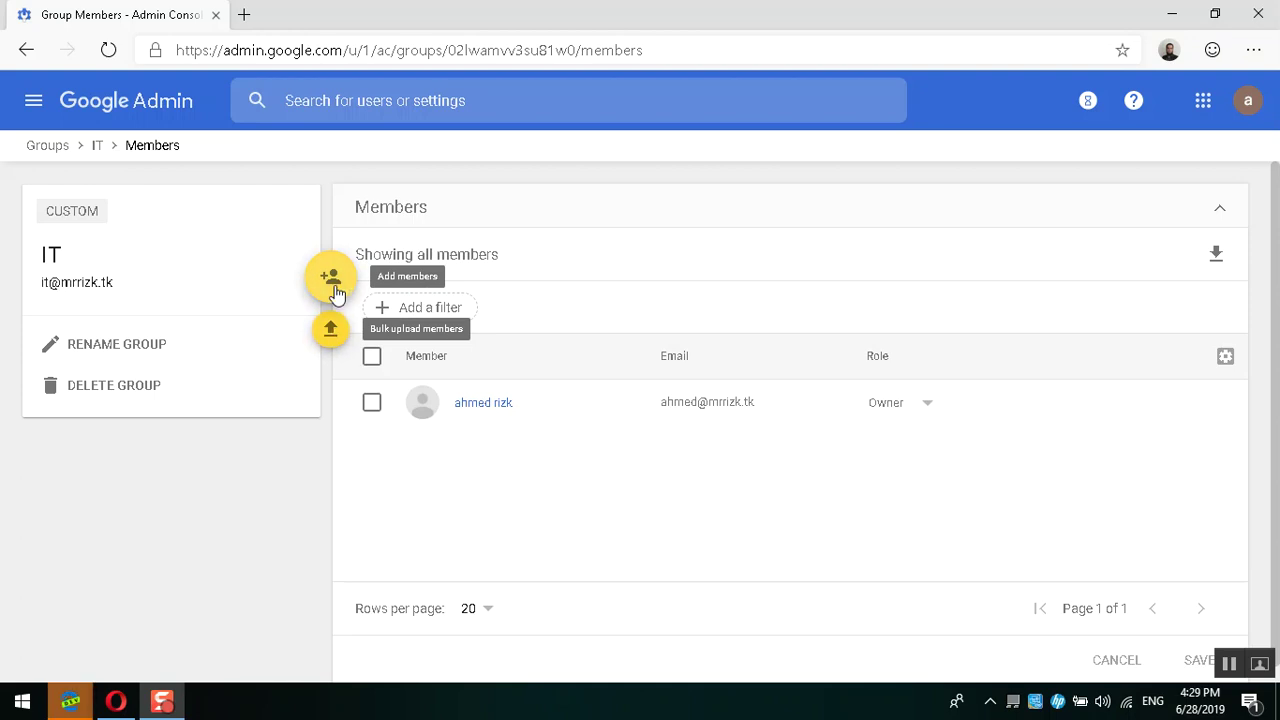
left_click(334, 288)
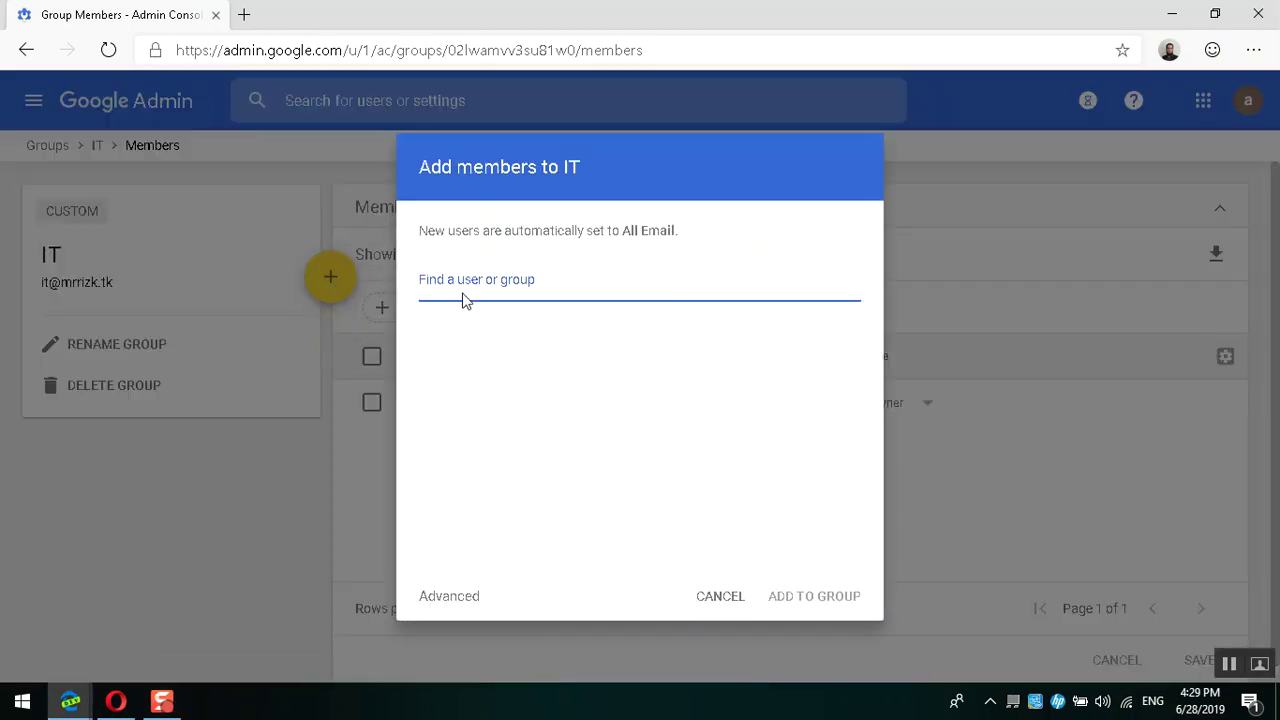
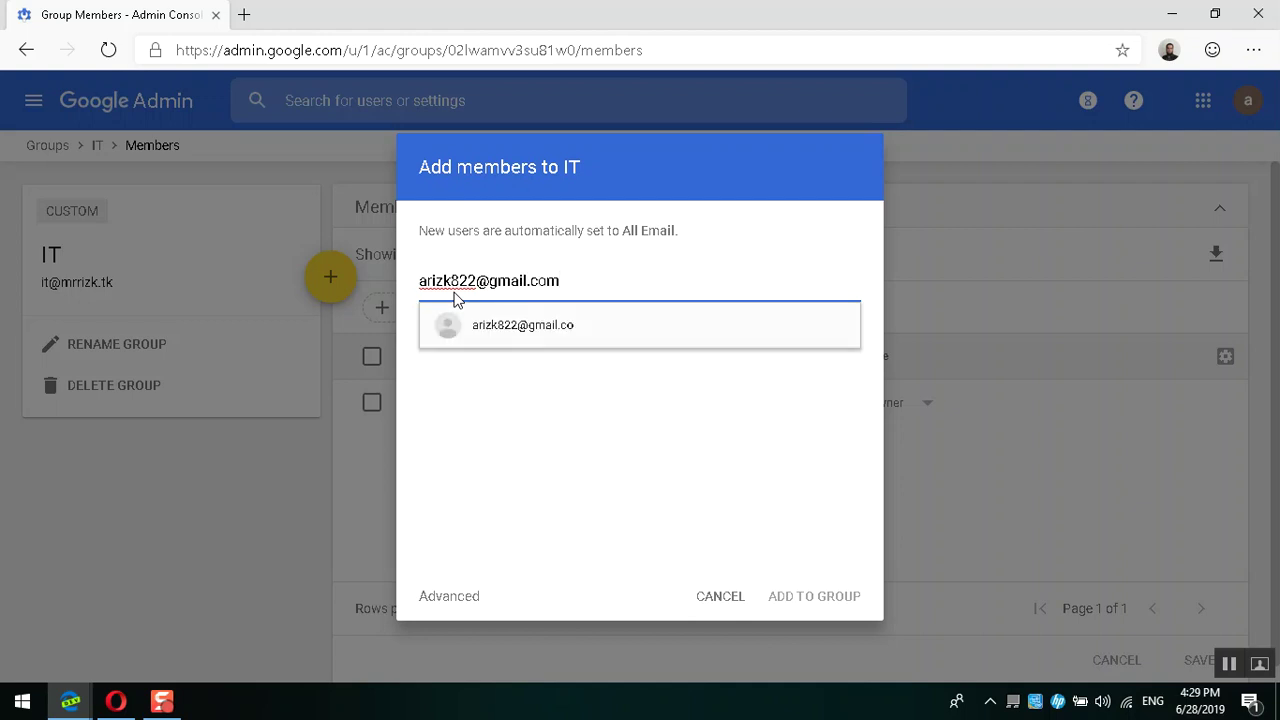
left_click(556, 333)
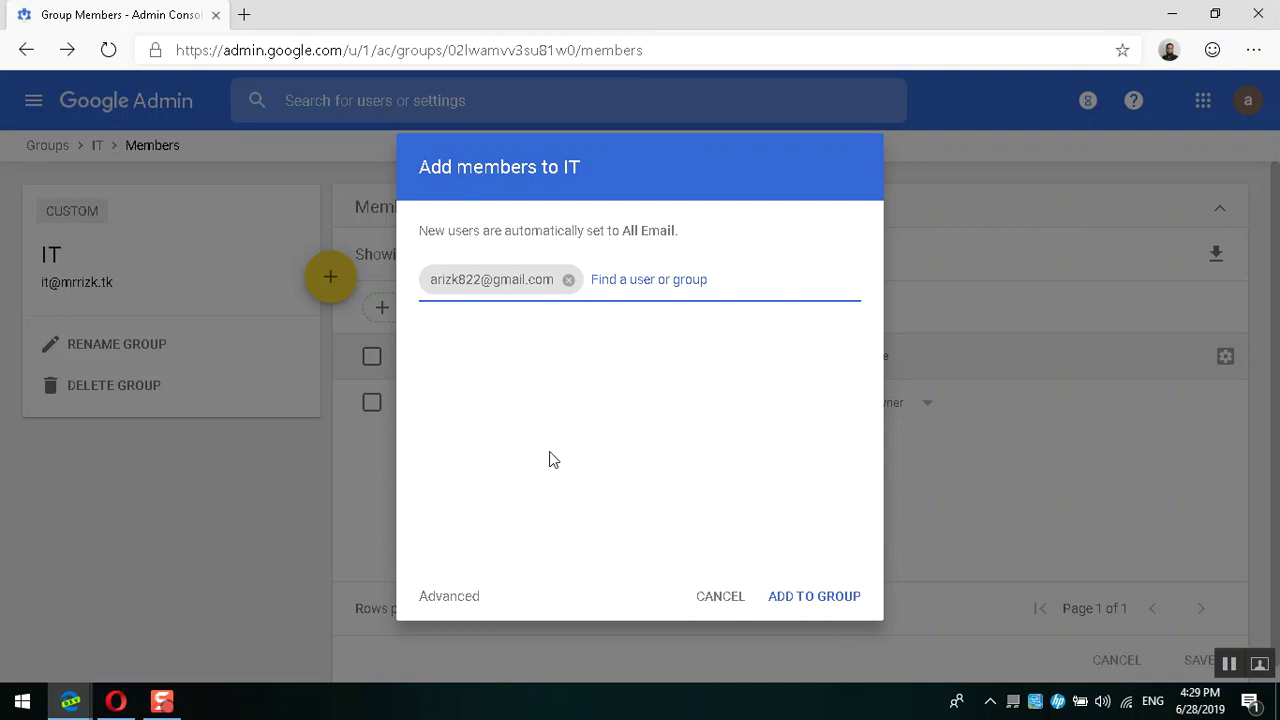
left_click(459, 593)
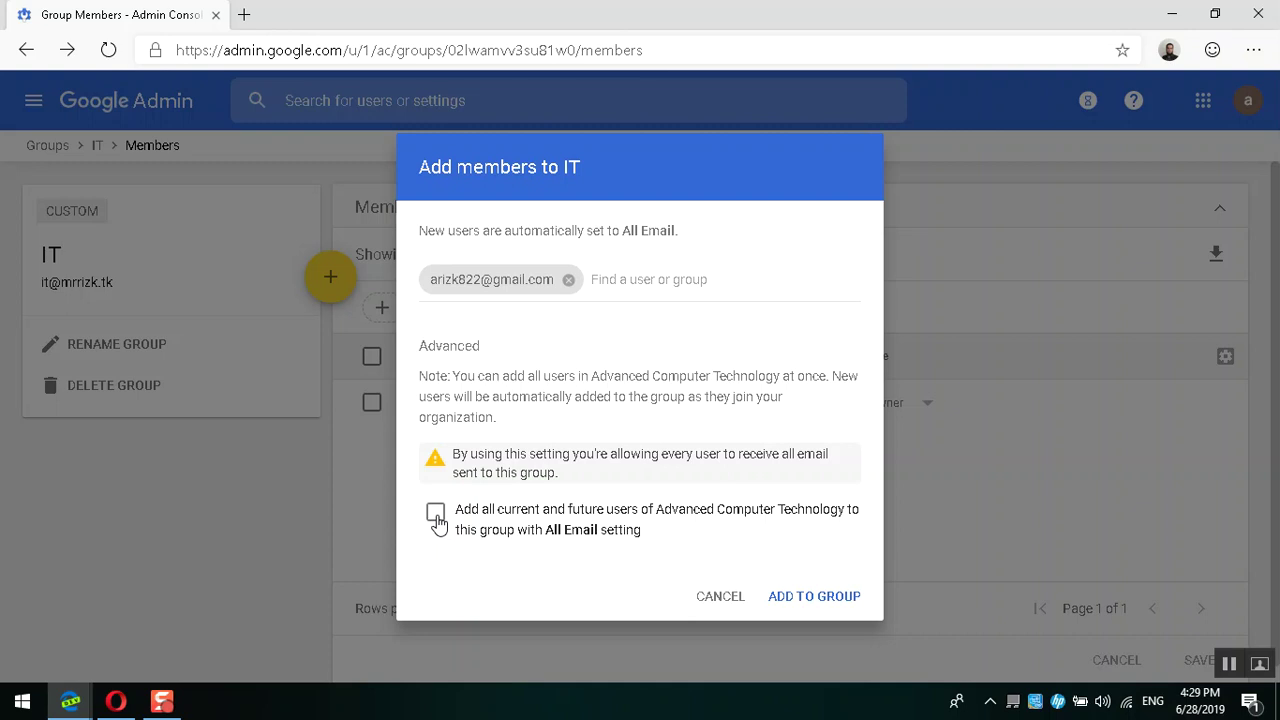
left_click(815, 596)
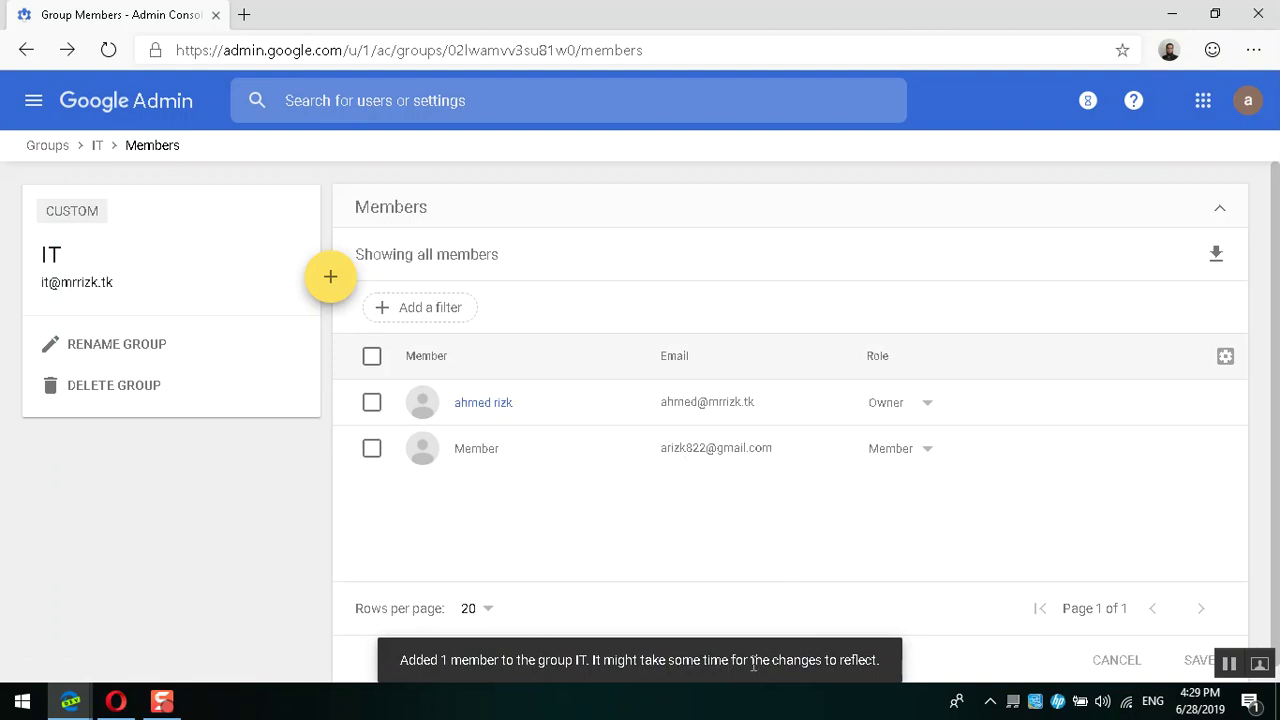
Step: Confirm the new external member's role stays as Member
left_click(912, 457)
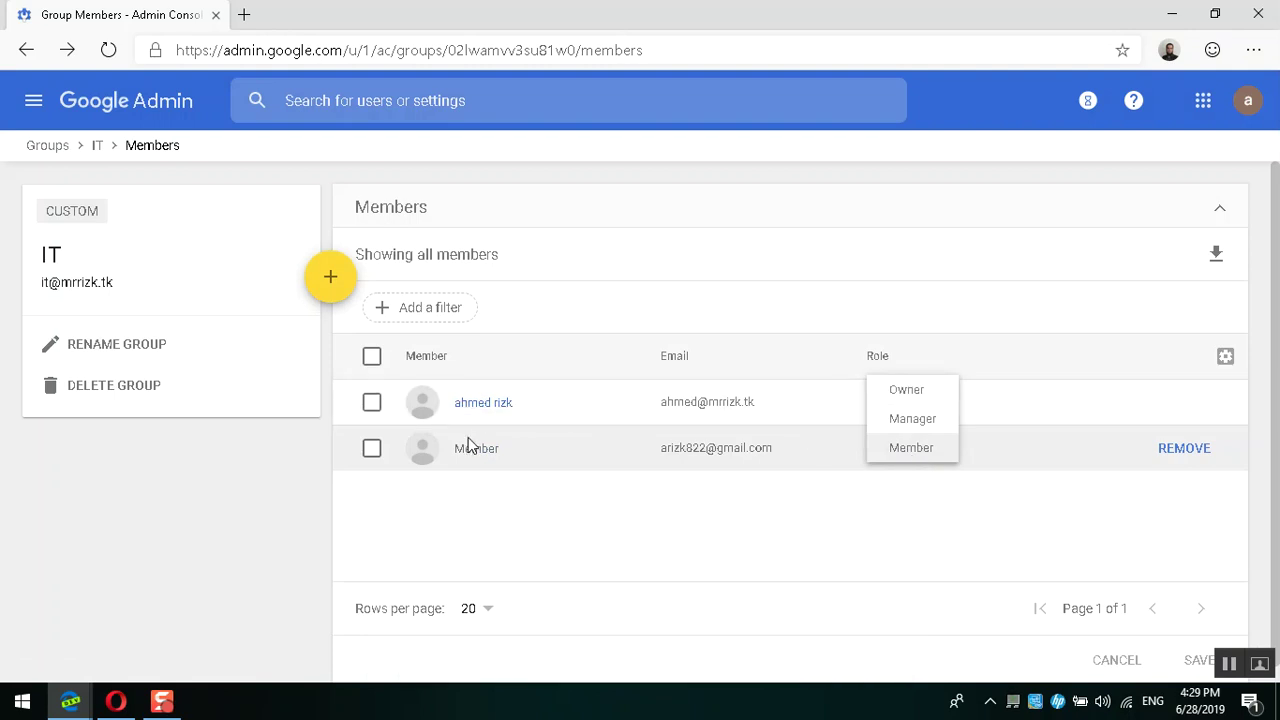
left_click(583, 437)
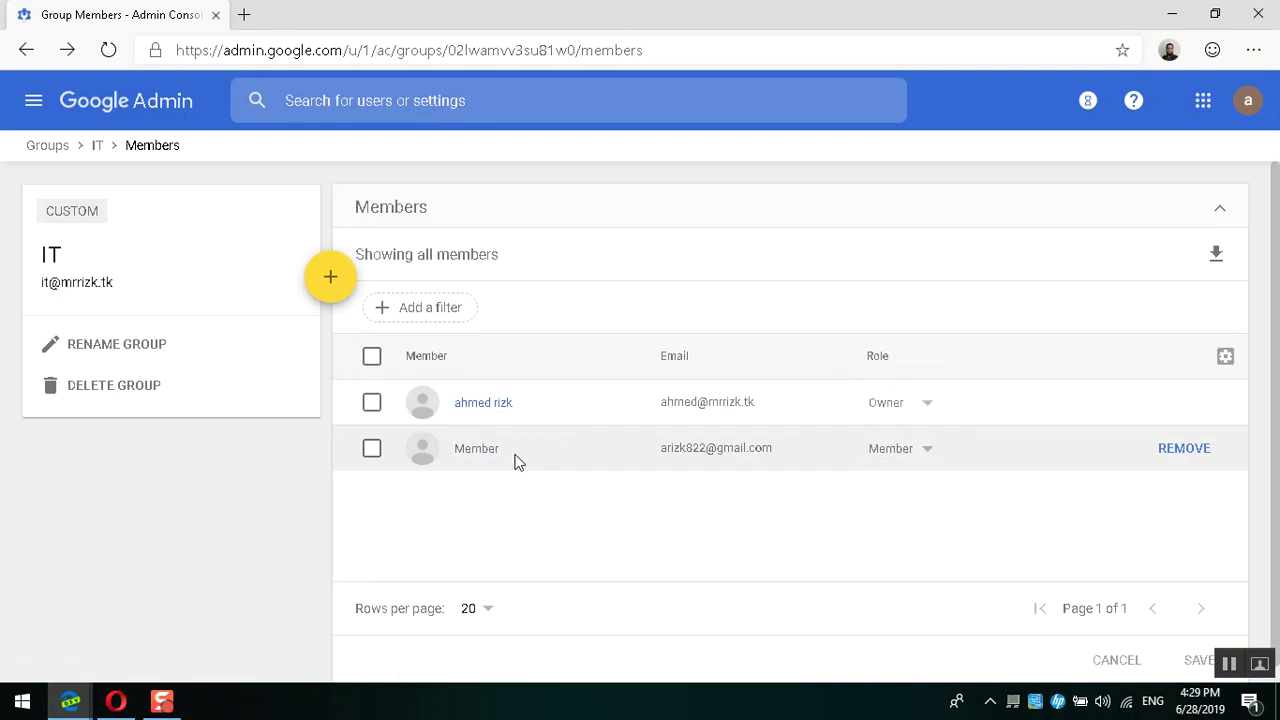
left_click(886, 458)
left_click(1028, 445)
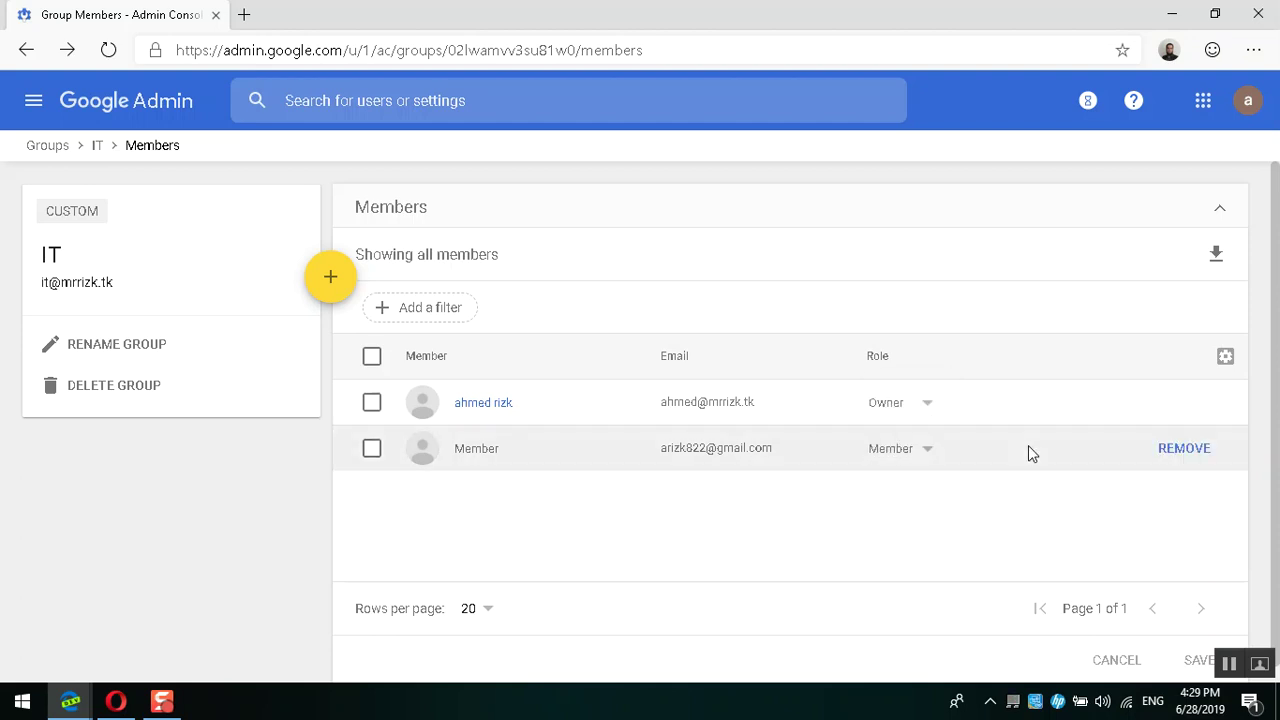
left_click(377, 452)
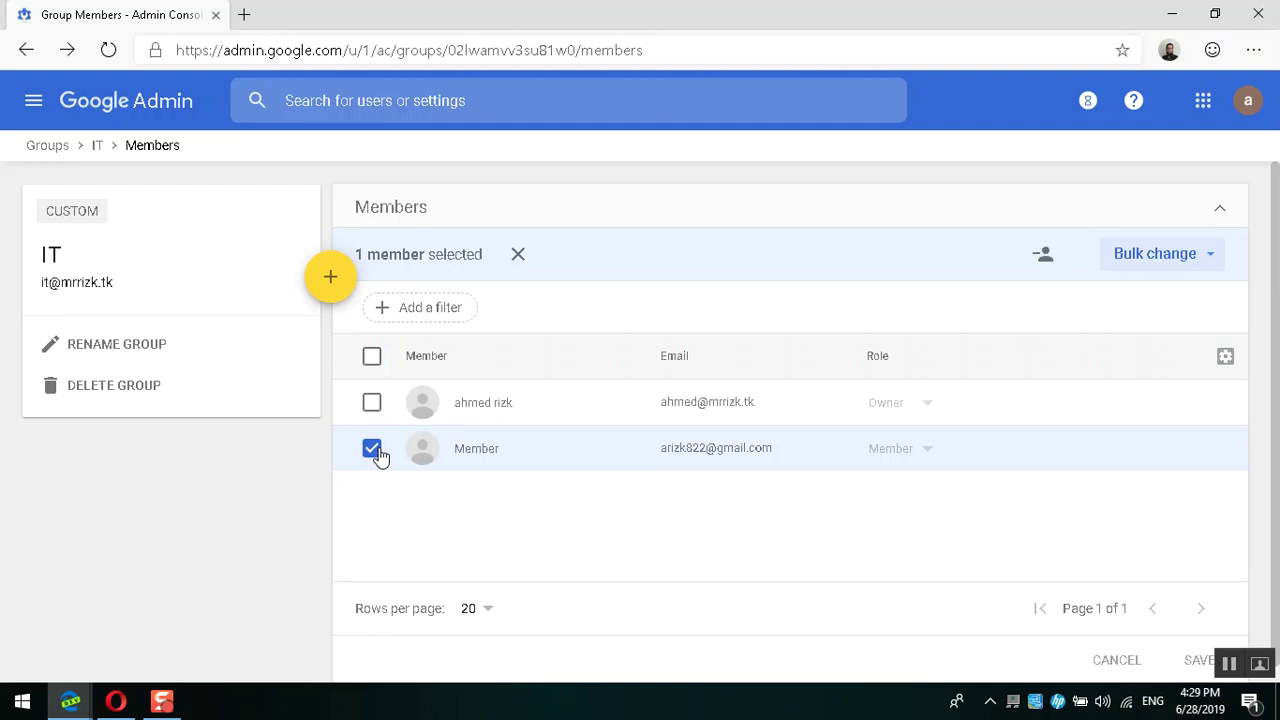
Step: Go to Google Groups in the Gmail window via the groups.goog address
mouse_move(82, 708)
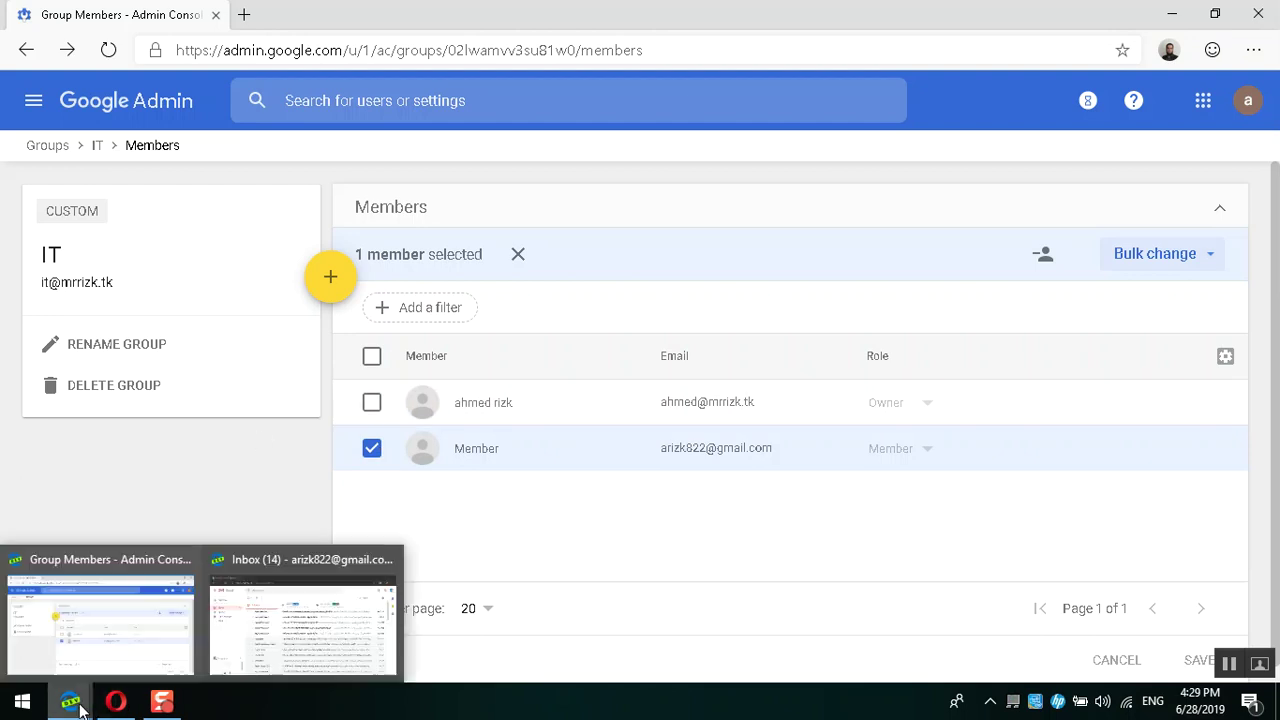
left_click(280, 618)
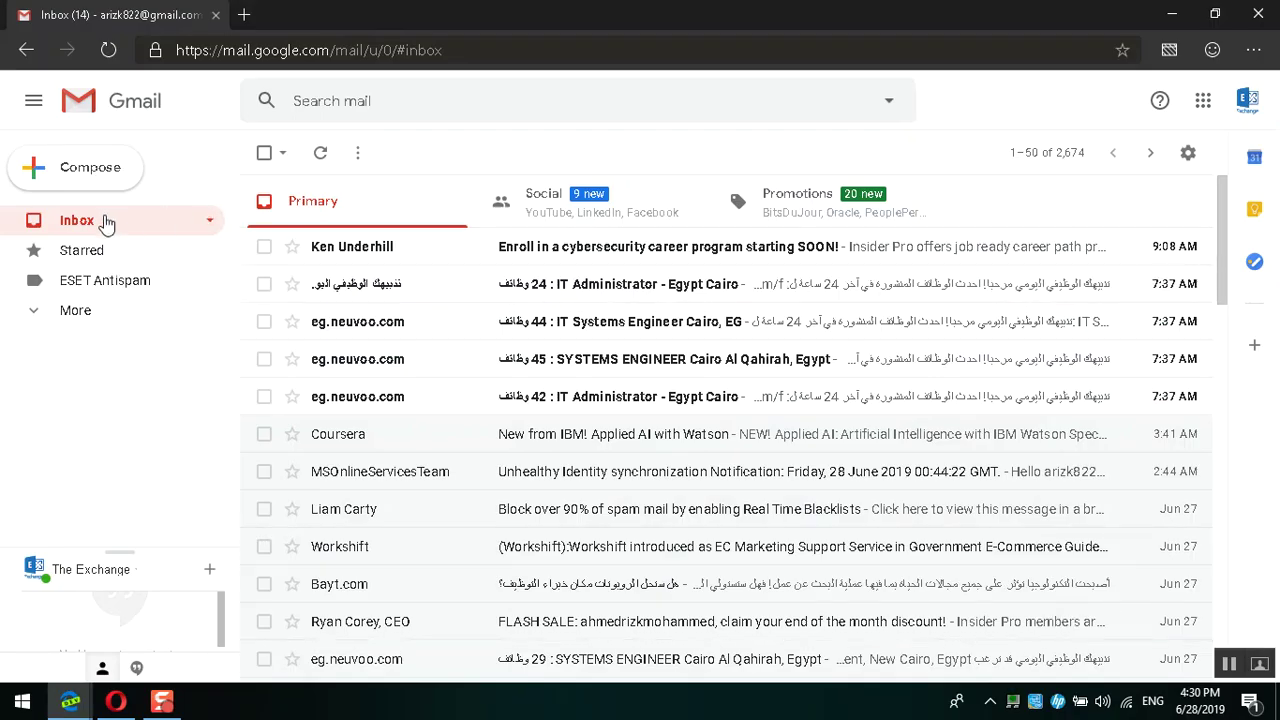
left_click(387, 52)
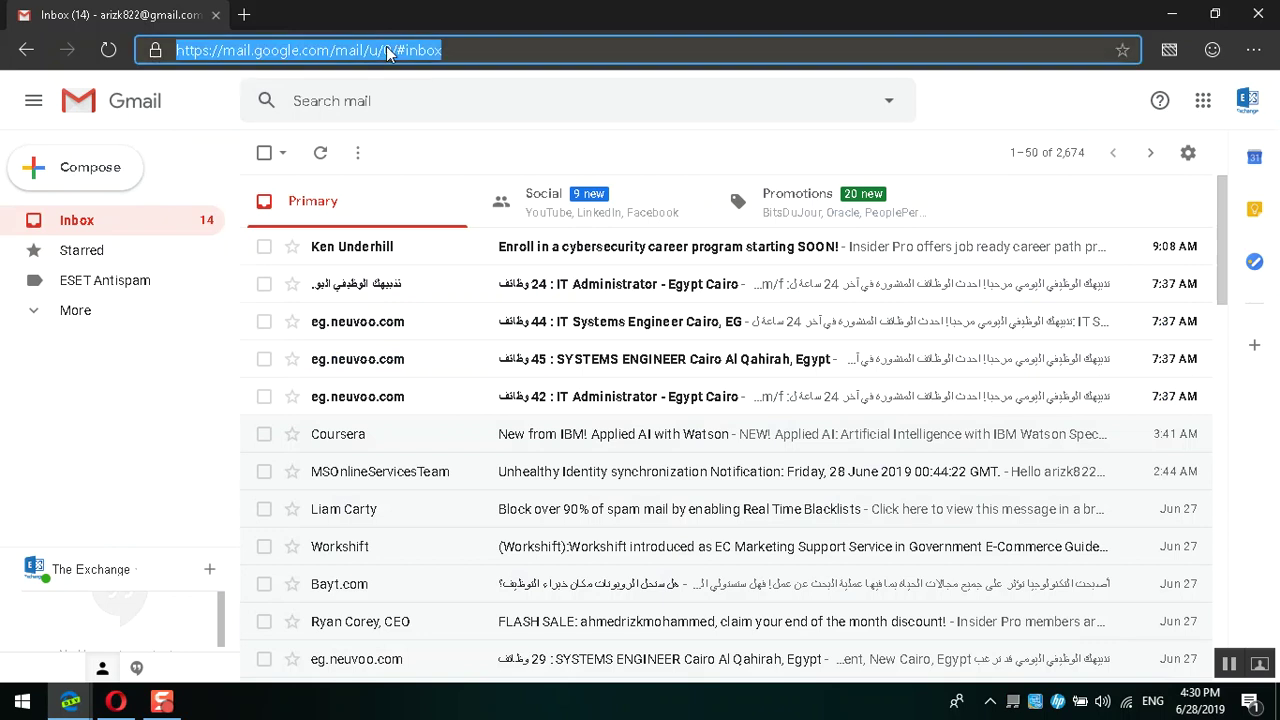
type("grou")
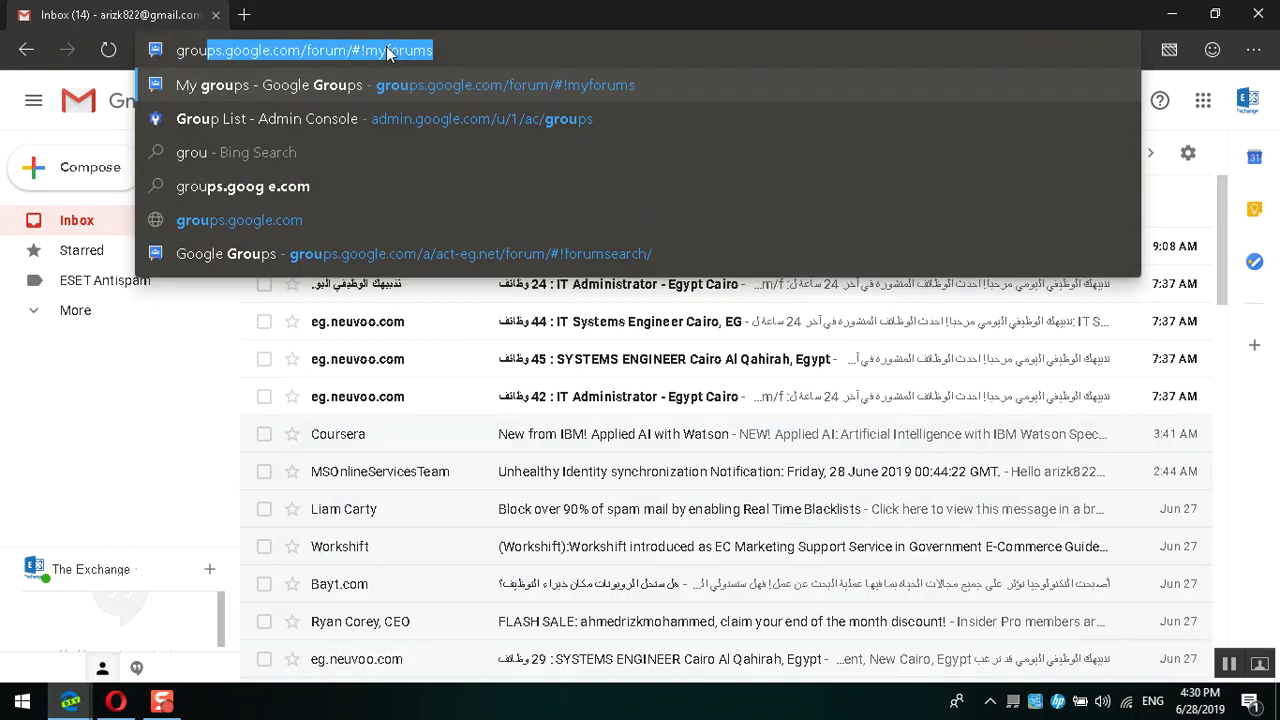
type("ps.goog")
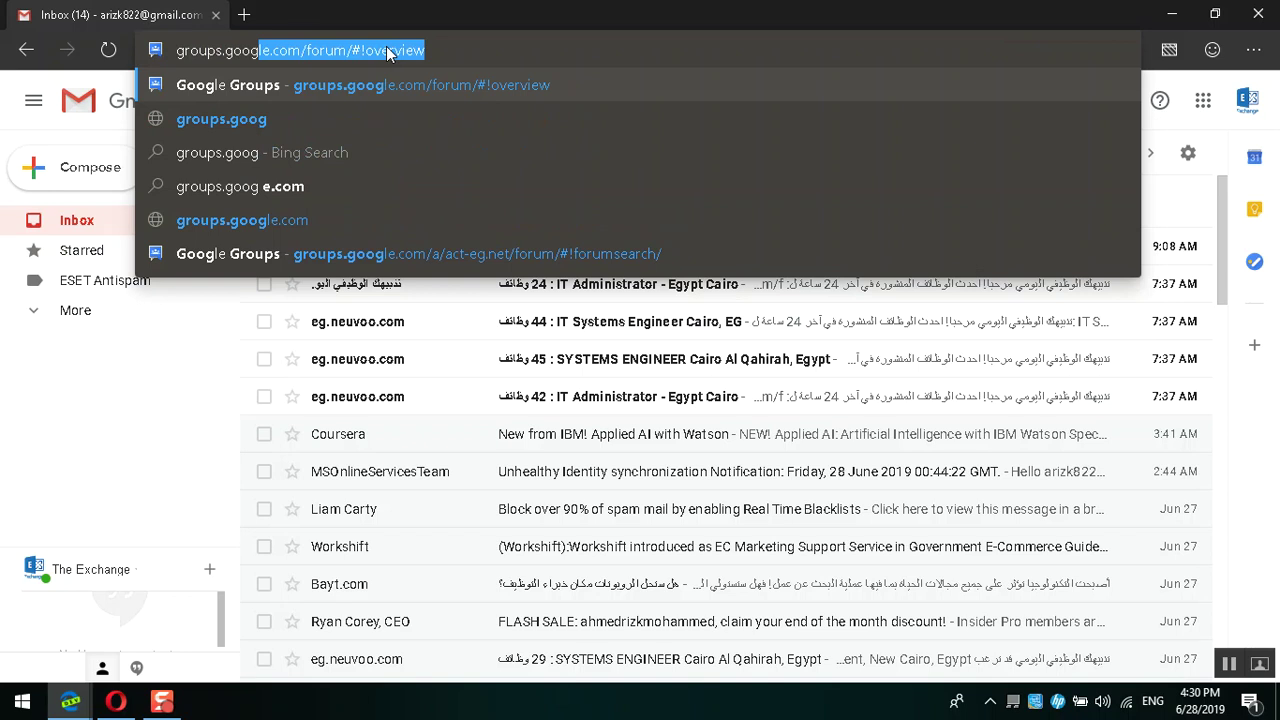
key("Return")
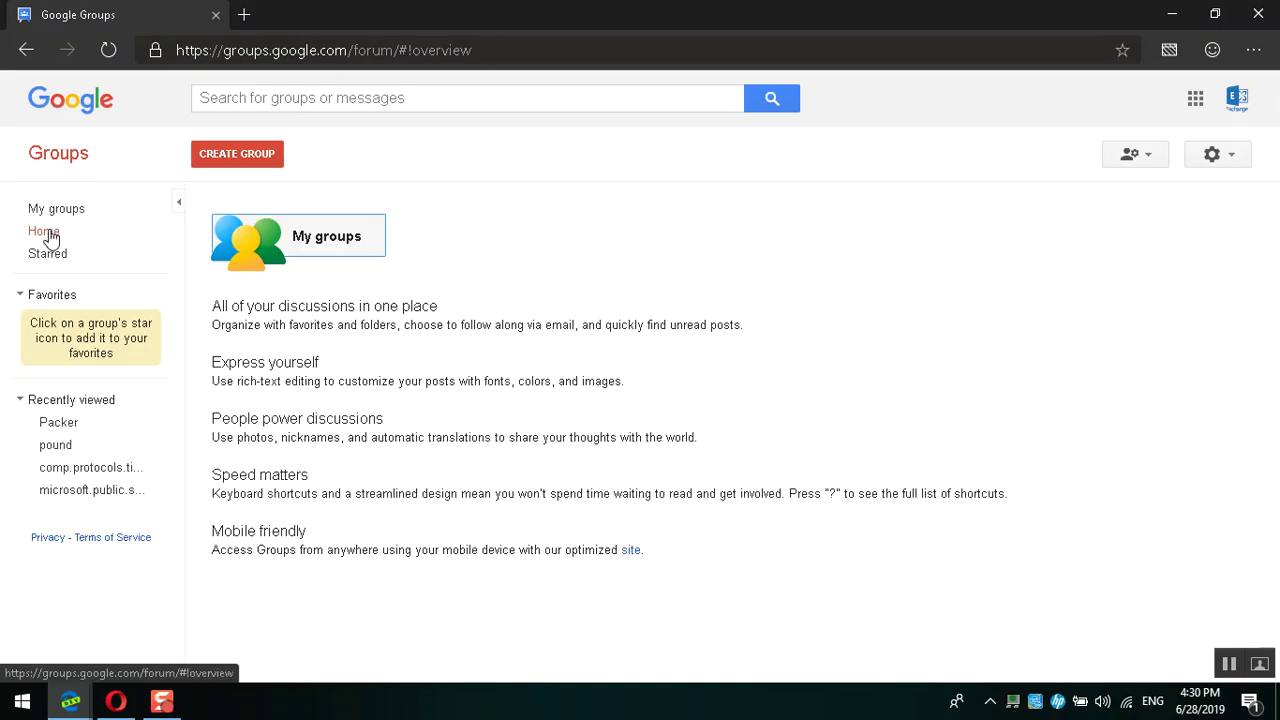
Step: Look over My groups, Starred and Home, then return to the Admin console members window
left_click(342, 247)
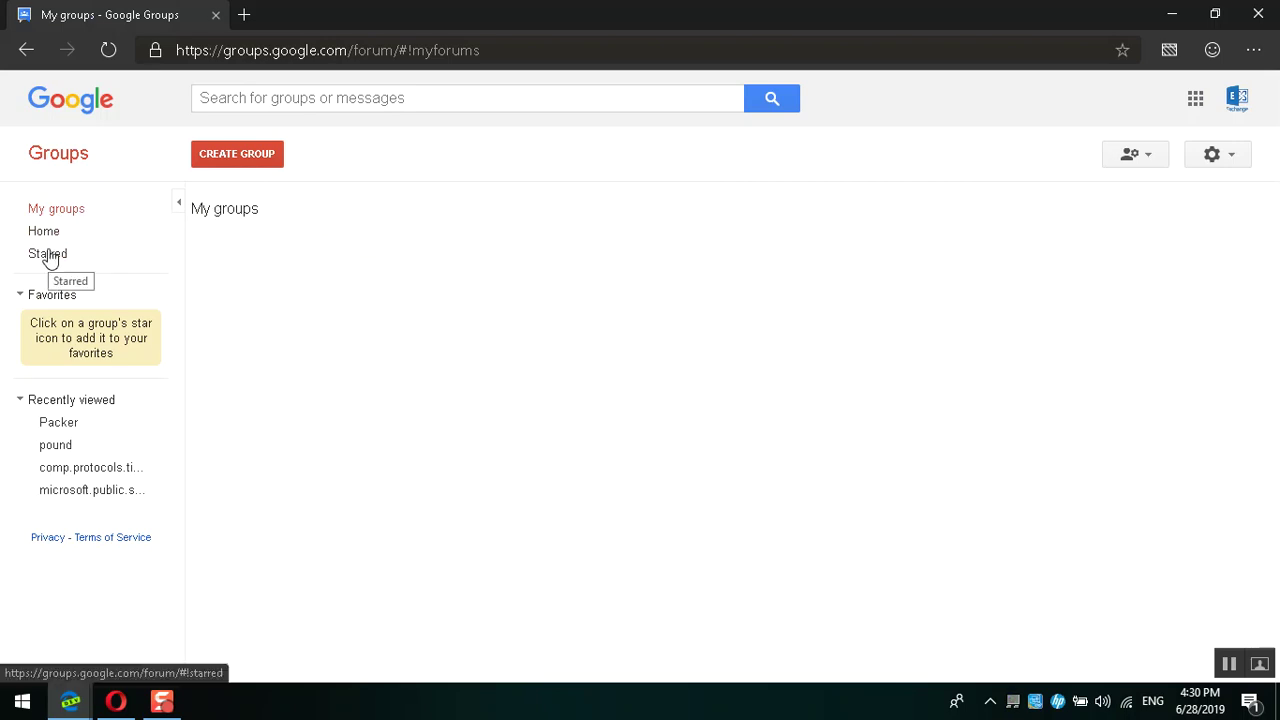
left_click(50, 258)
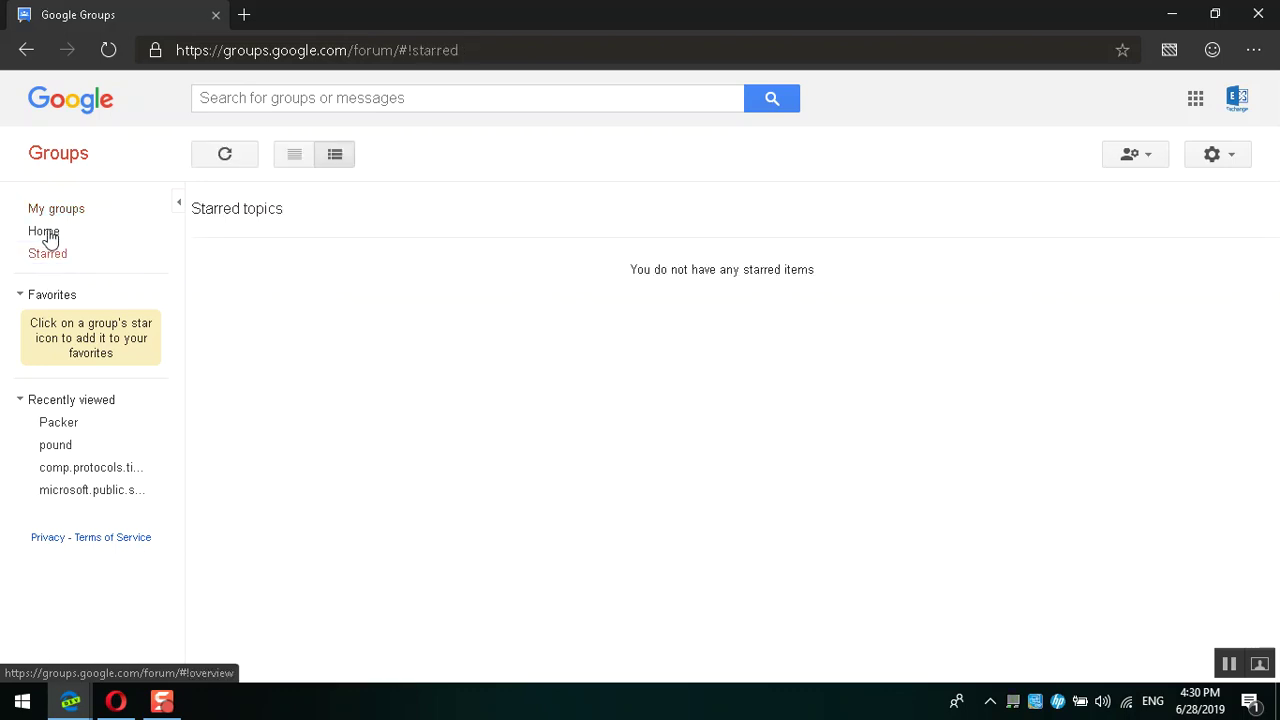
left_click(46, 234)
left_click(304, 251)
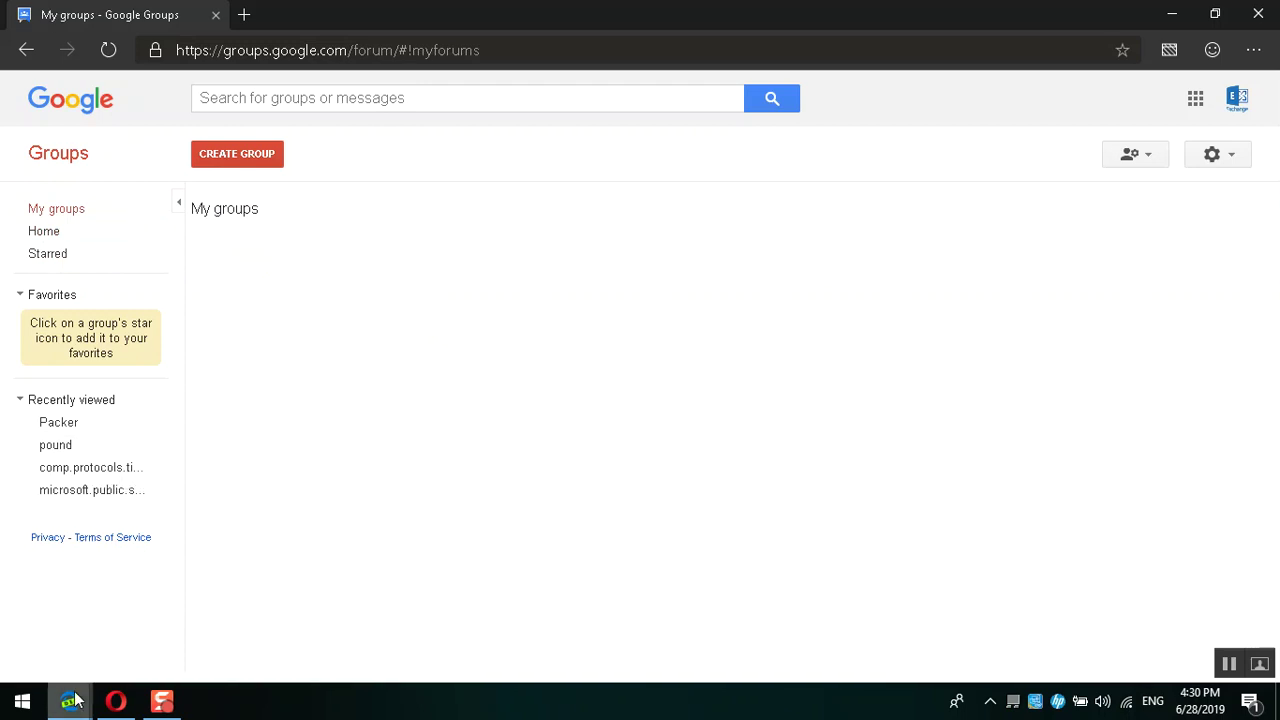
mouse_move(78, 699)
left_click(124, 617)
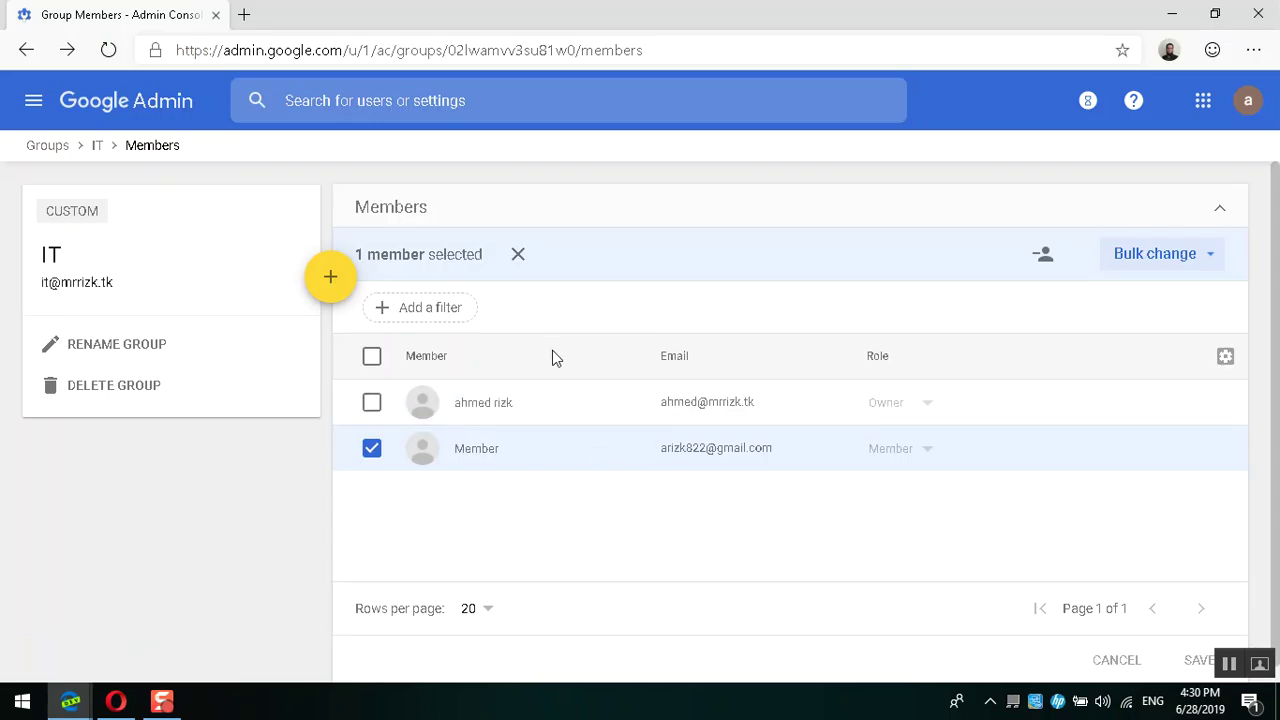
Step: Open Directory > Groups, view the IT group's members and owner role, then go back
left_click(33, 100)
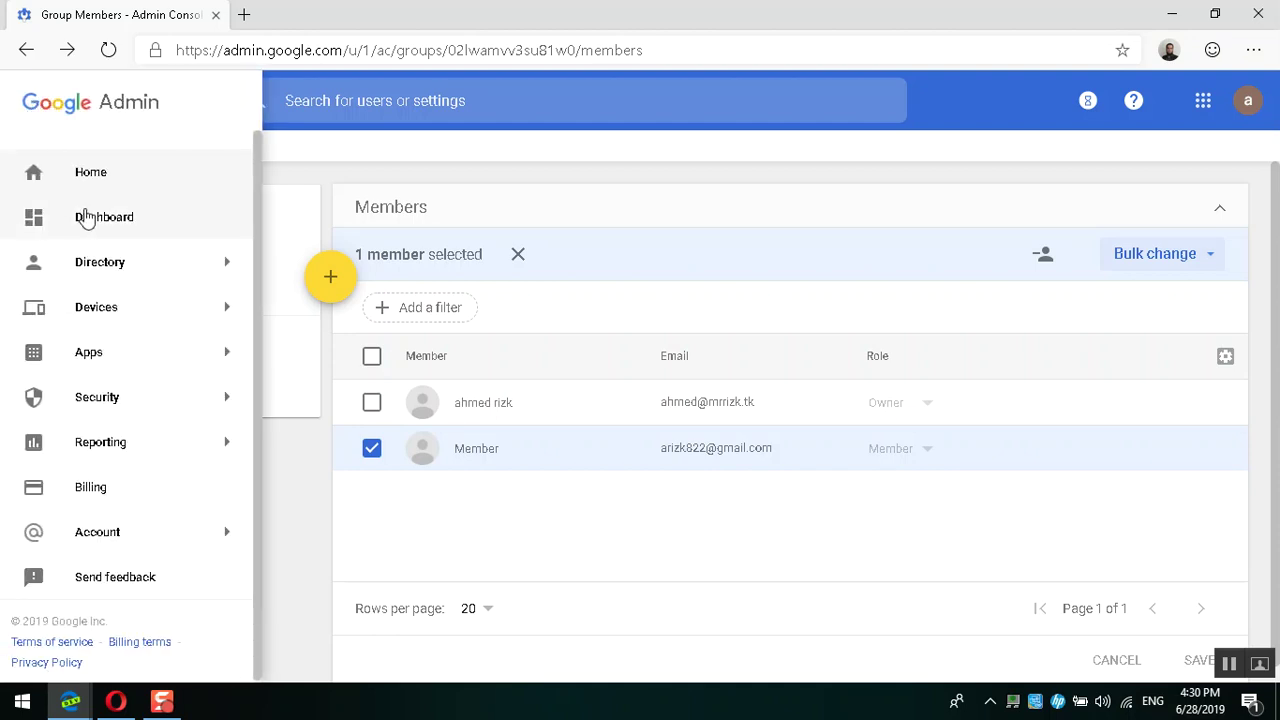
mouse_move(117, 268)
left_click(314, 297)
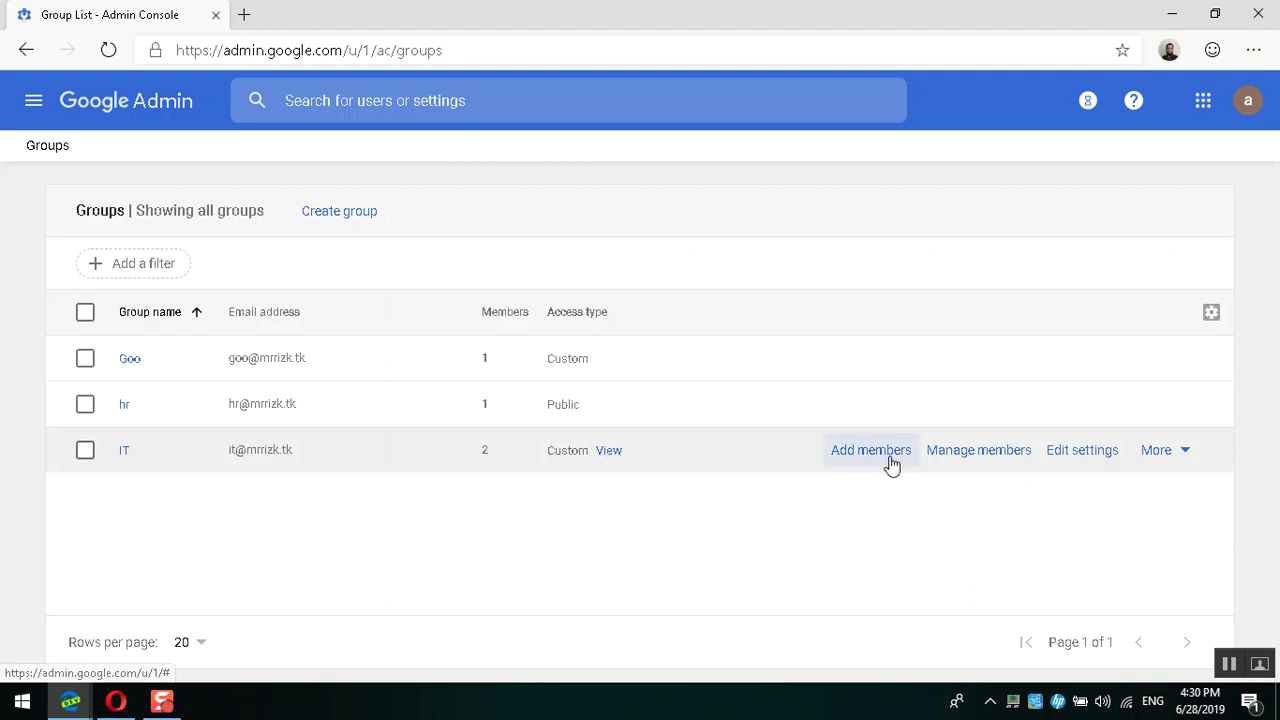
left_click(979, 452)
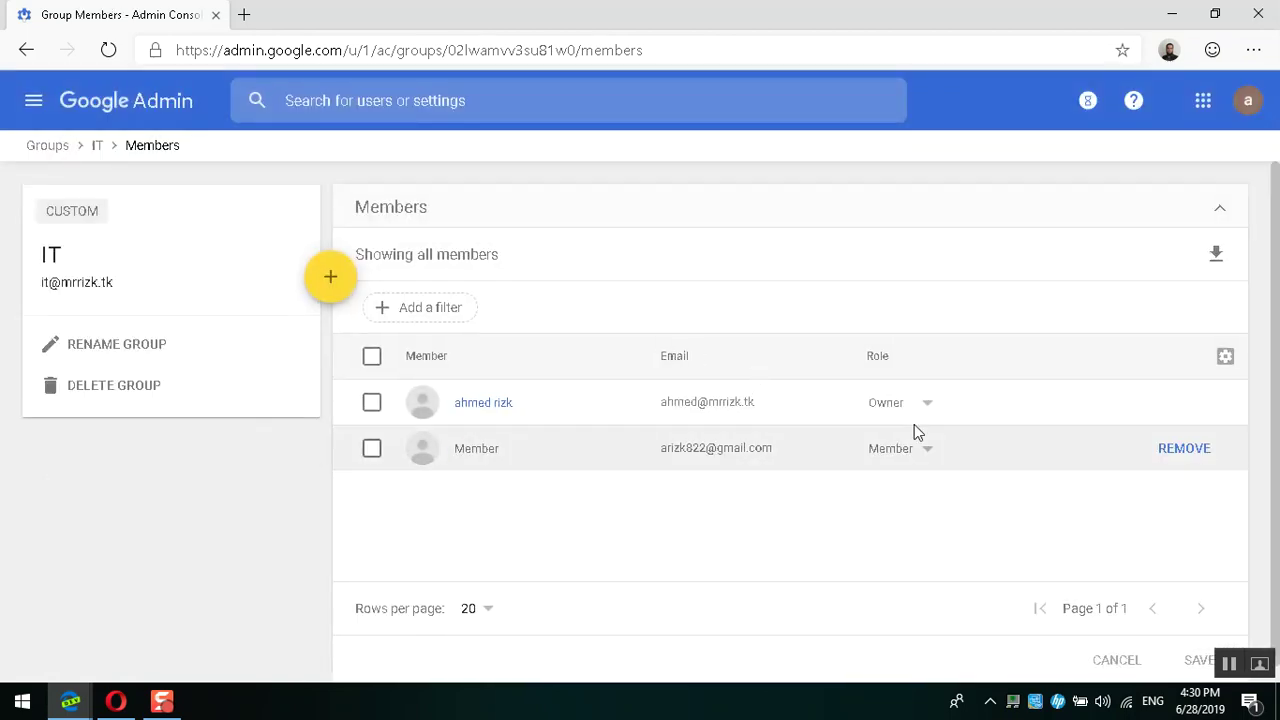
left_click(928, 408)
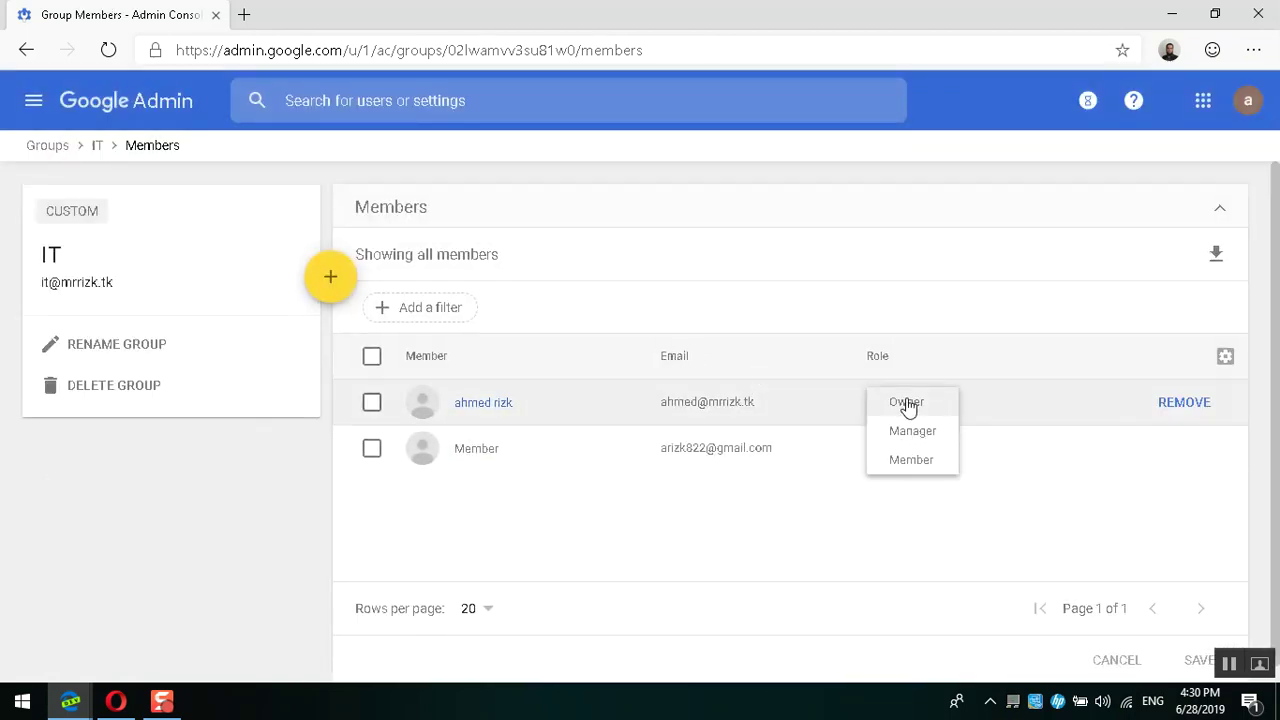
left_click(27, 49)
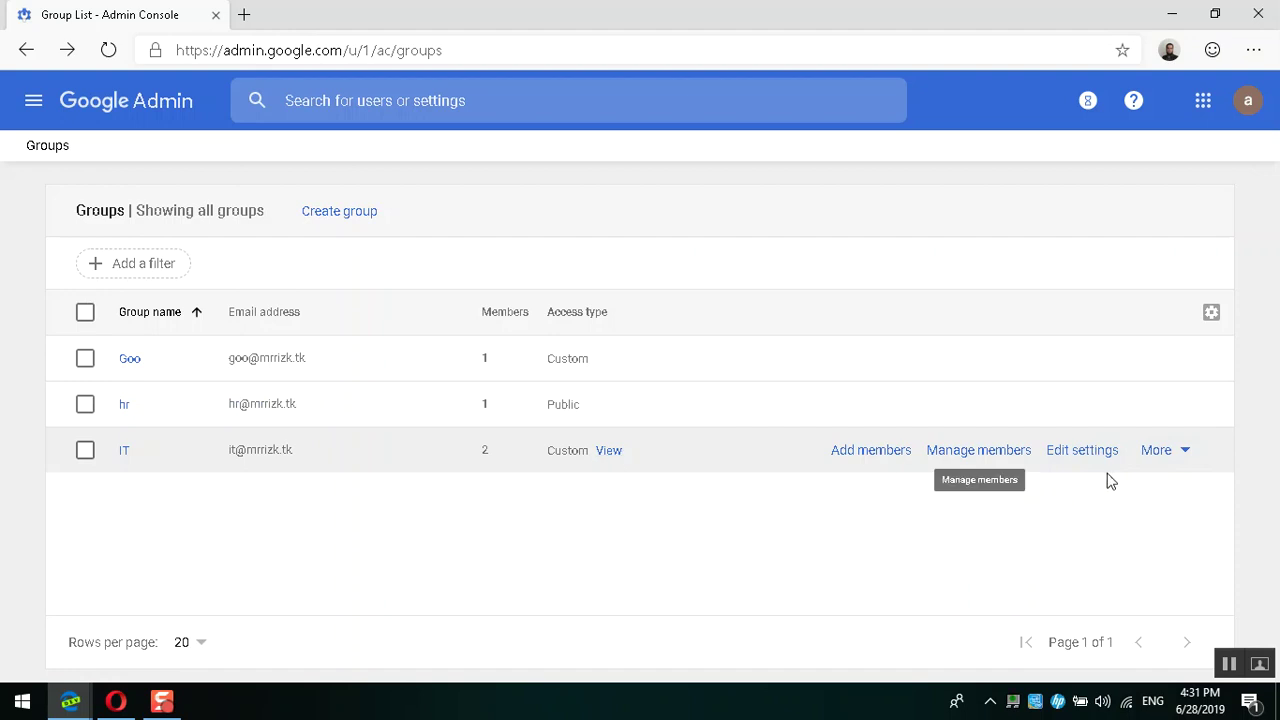
Step: Open the IT group's settings and cancel the Rename group dialog without changes
left_click(1164, 458)
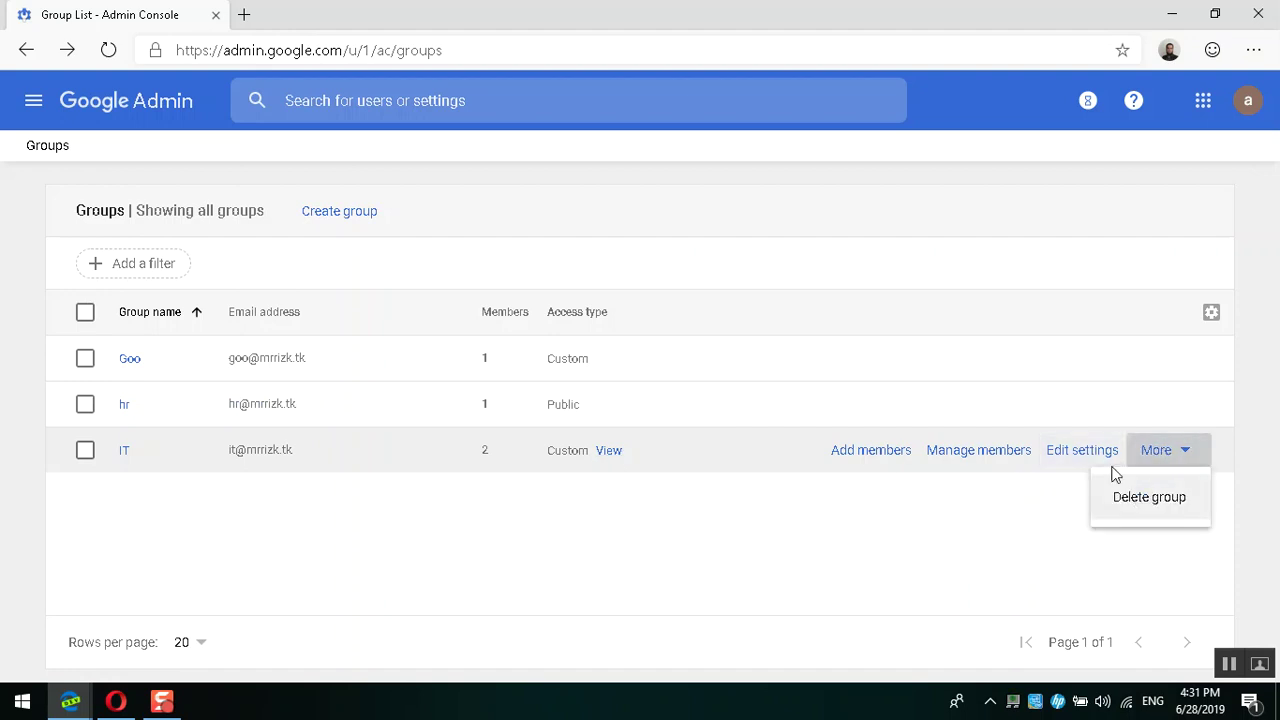
left_click(1081, 463)
left_click(1081, 462)
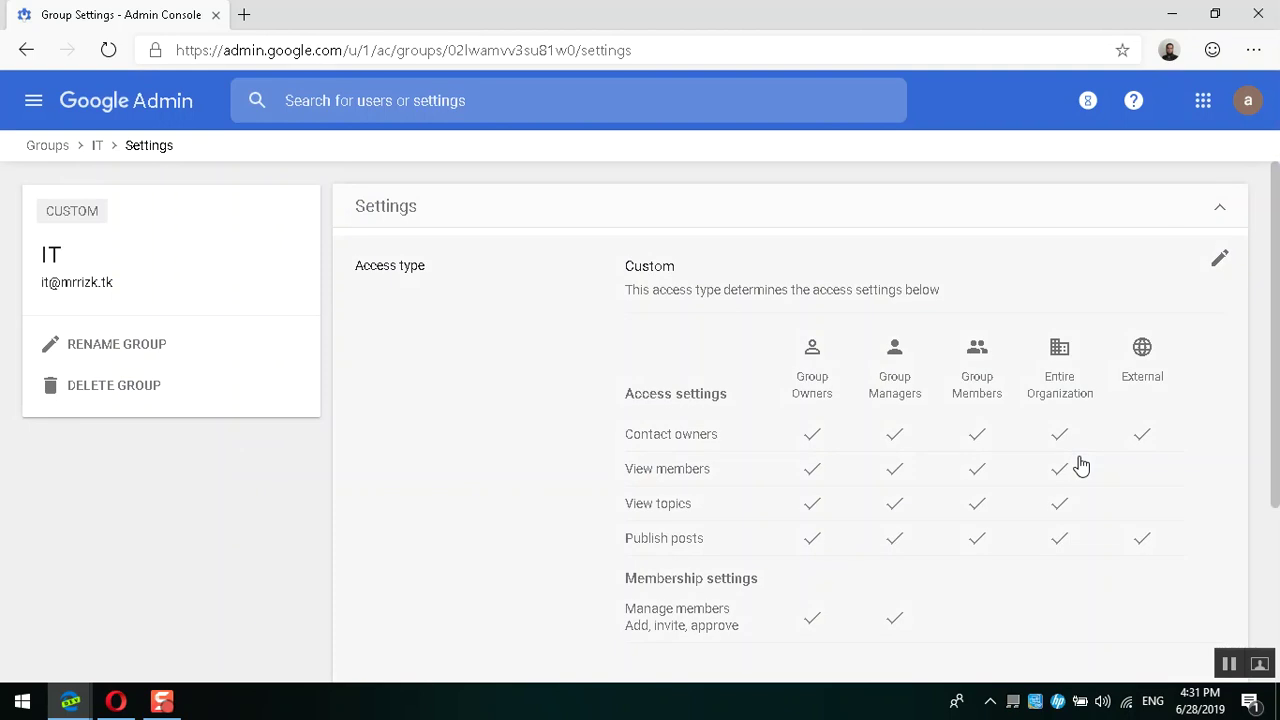
left_click(112, 337)
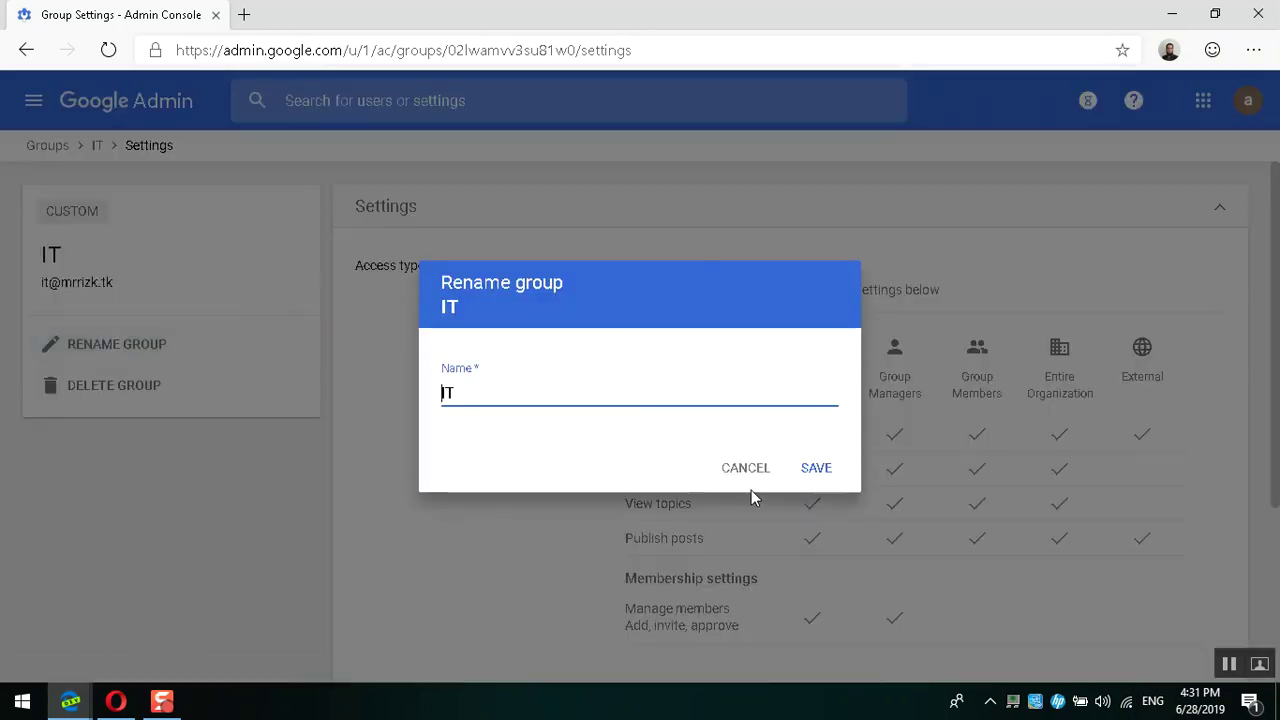
left_click(740, 468)
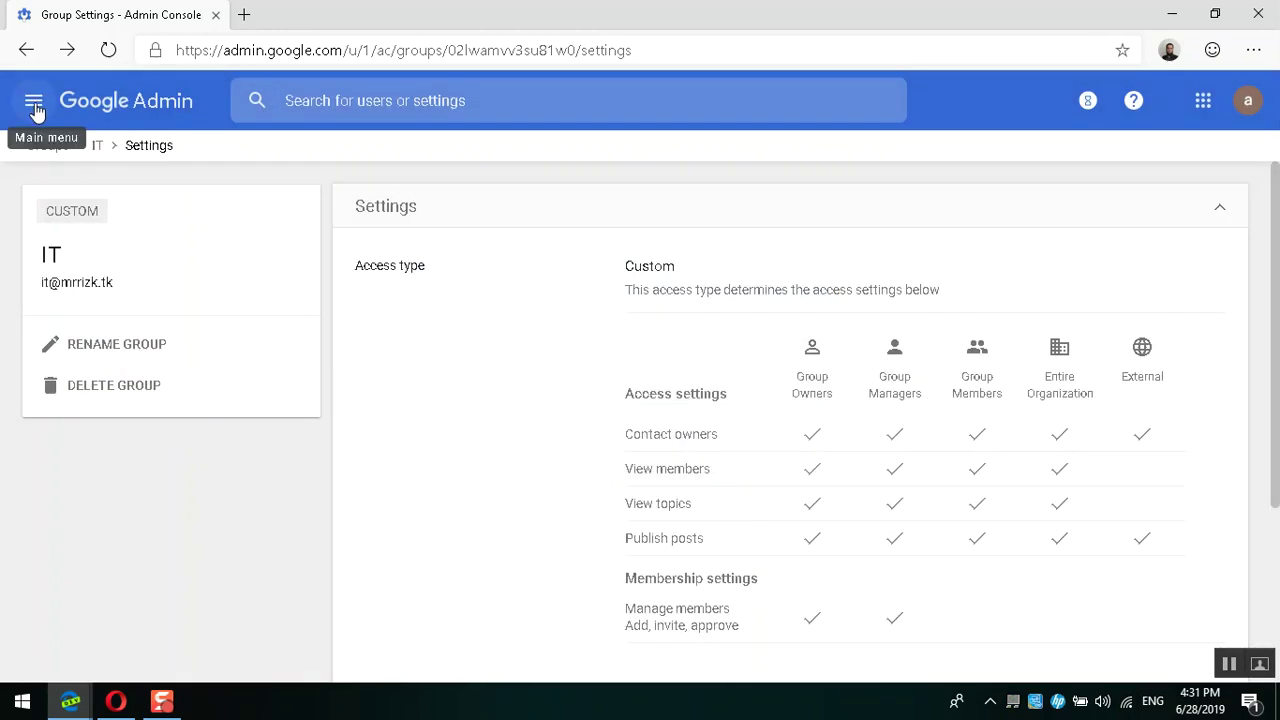
key("ctrl+t")
Step: Load the Admin console users page in the new tab and go to Billing
type("admi")
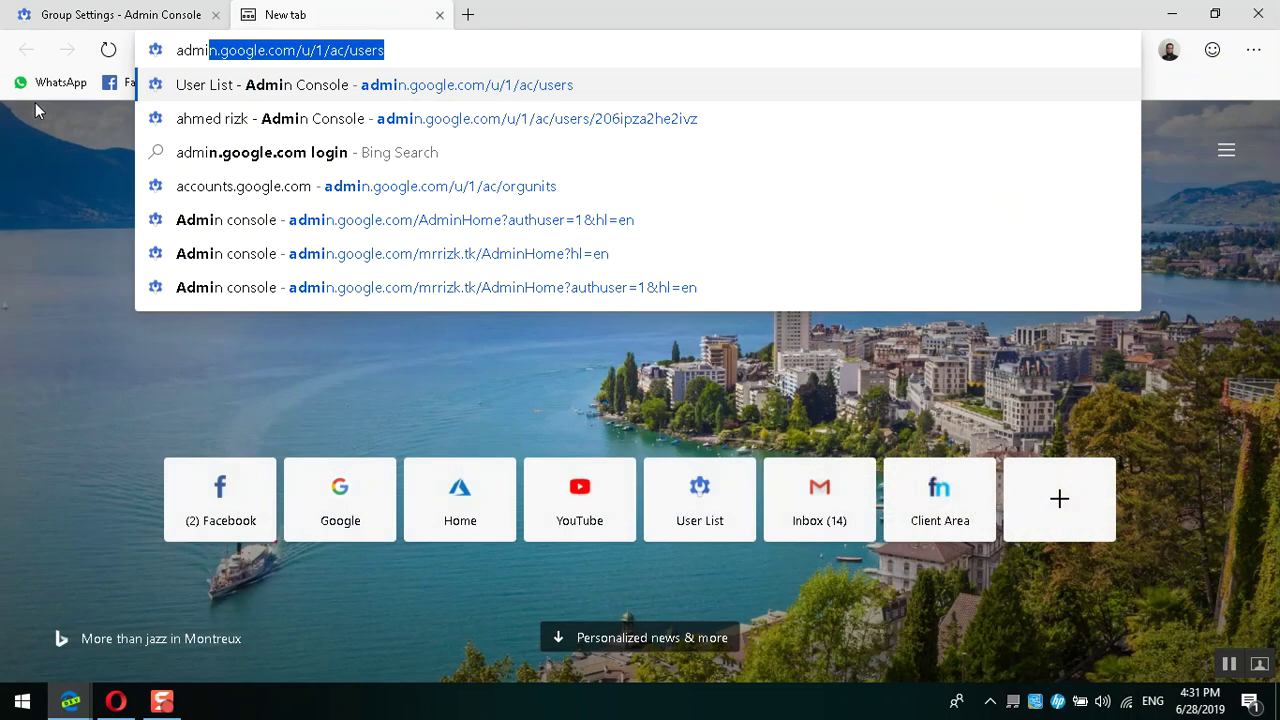
key("Return")
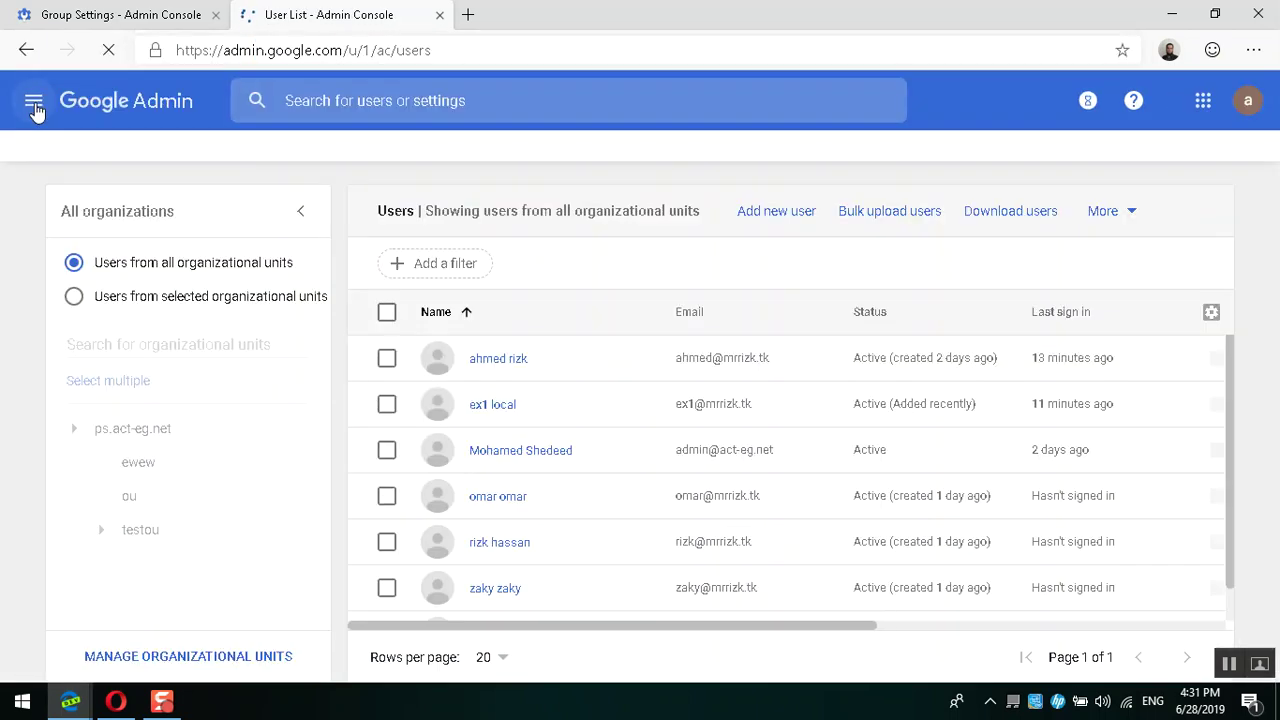
left_click(33, 104)
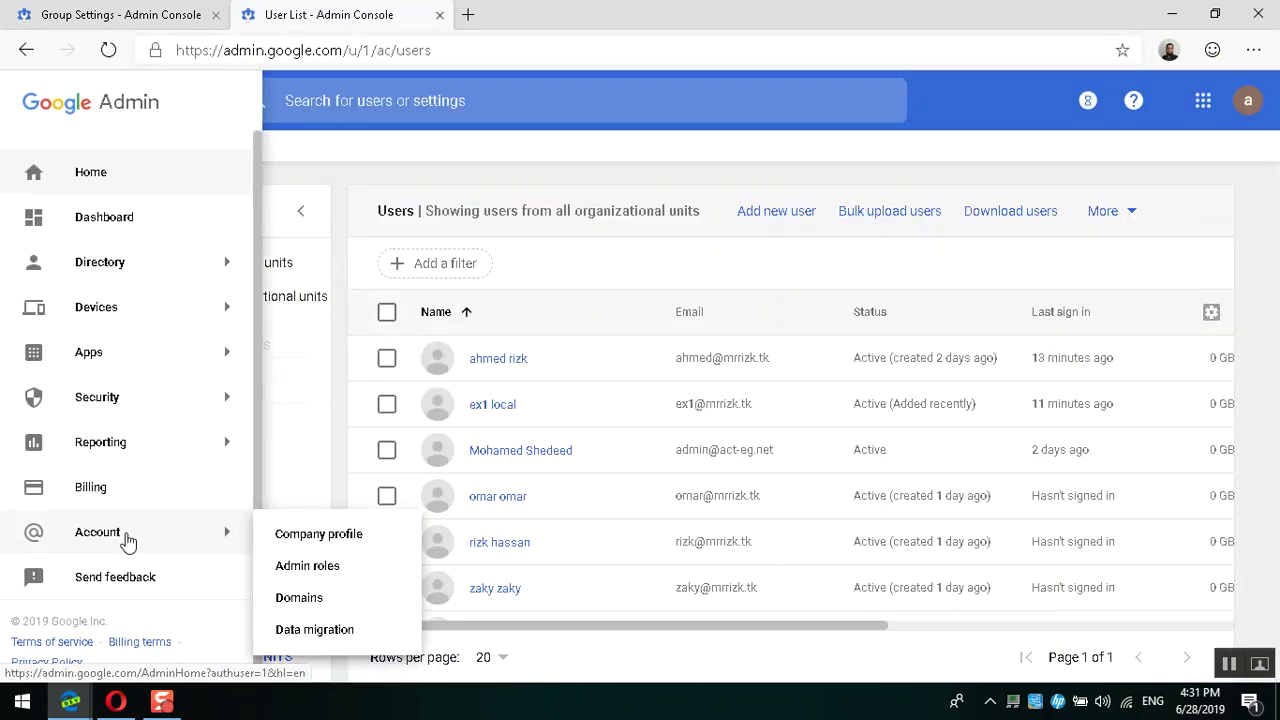
left_click(120, 500)
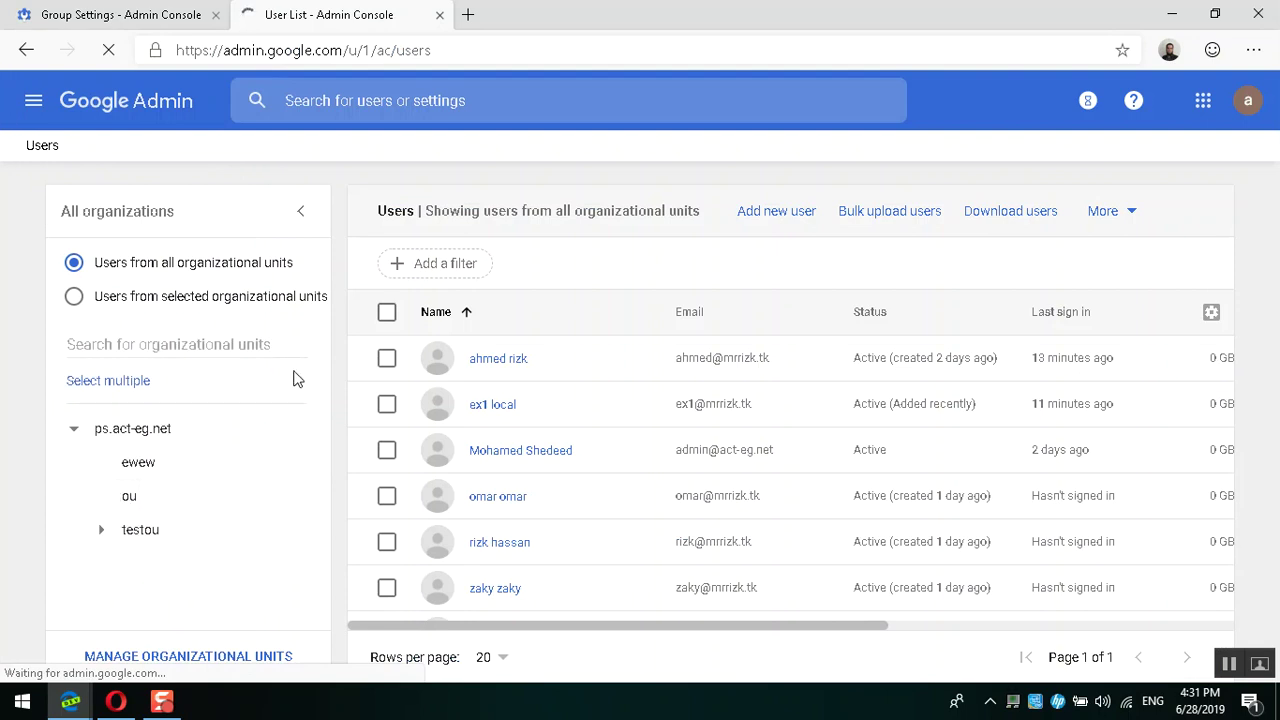
left_click(387, 313)
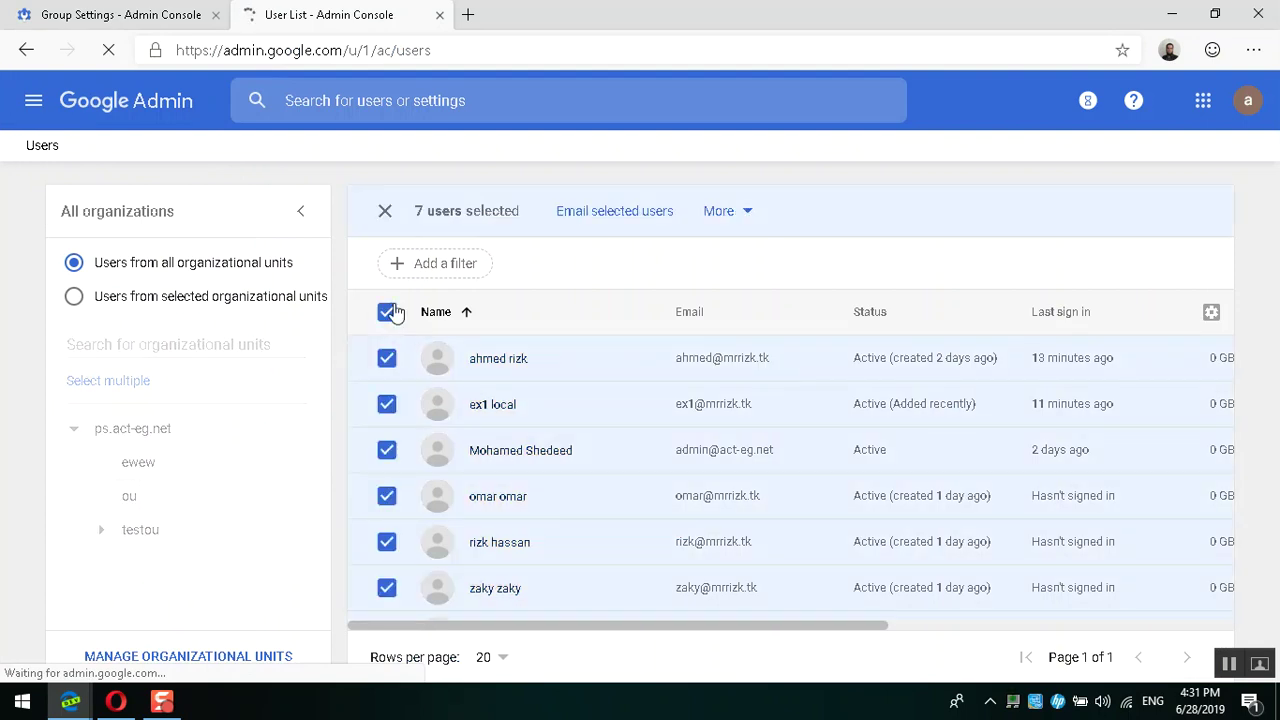
left_click(388, 312)
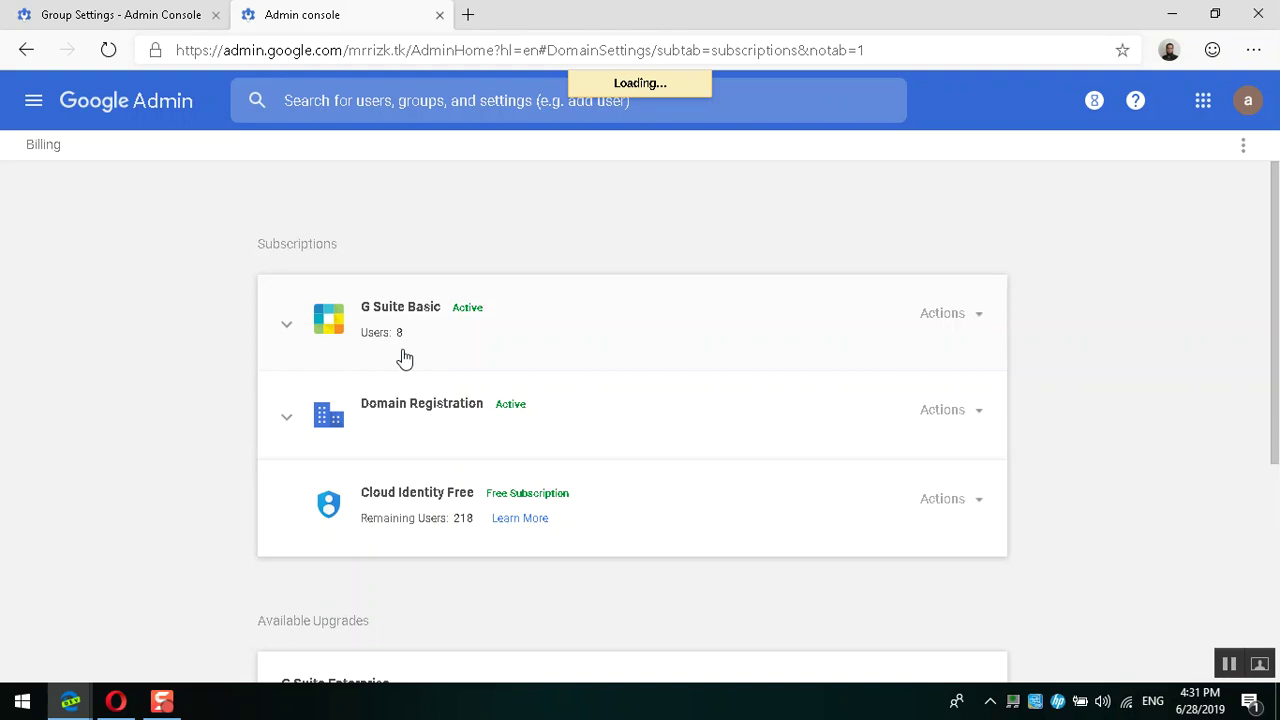
Step: Check the G Suite Basic subscription details with 8 users, then return to the group settings
left_click(401, 353)
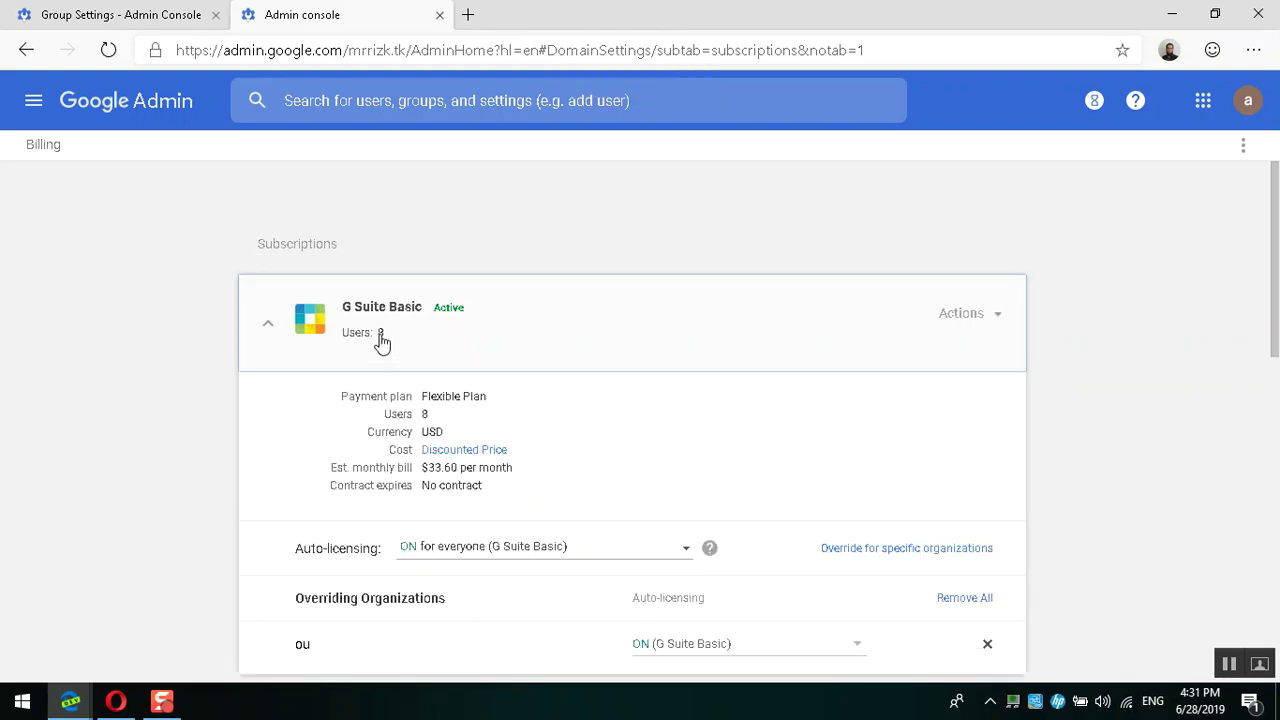
left_click(381, 341)
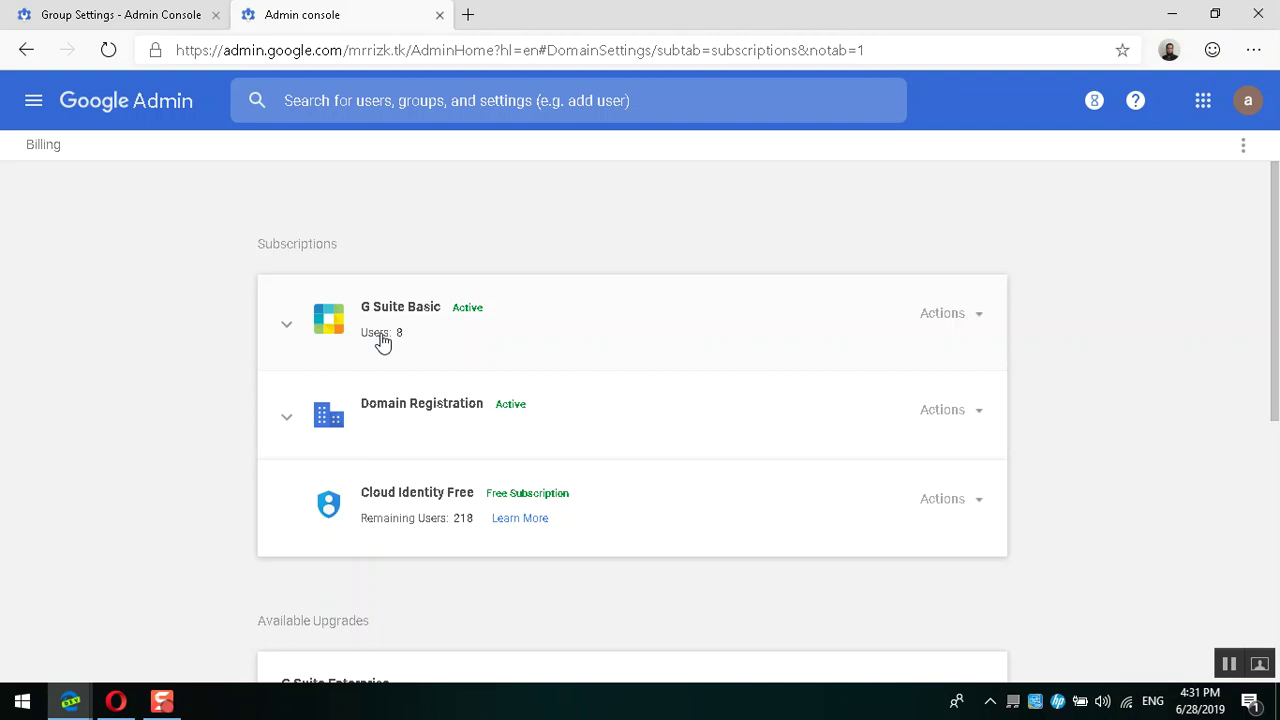
left_click(434, 345)
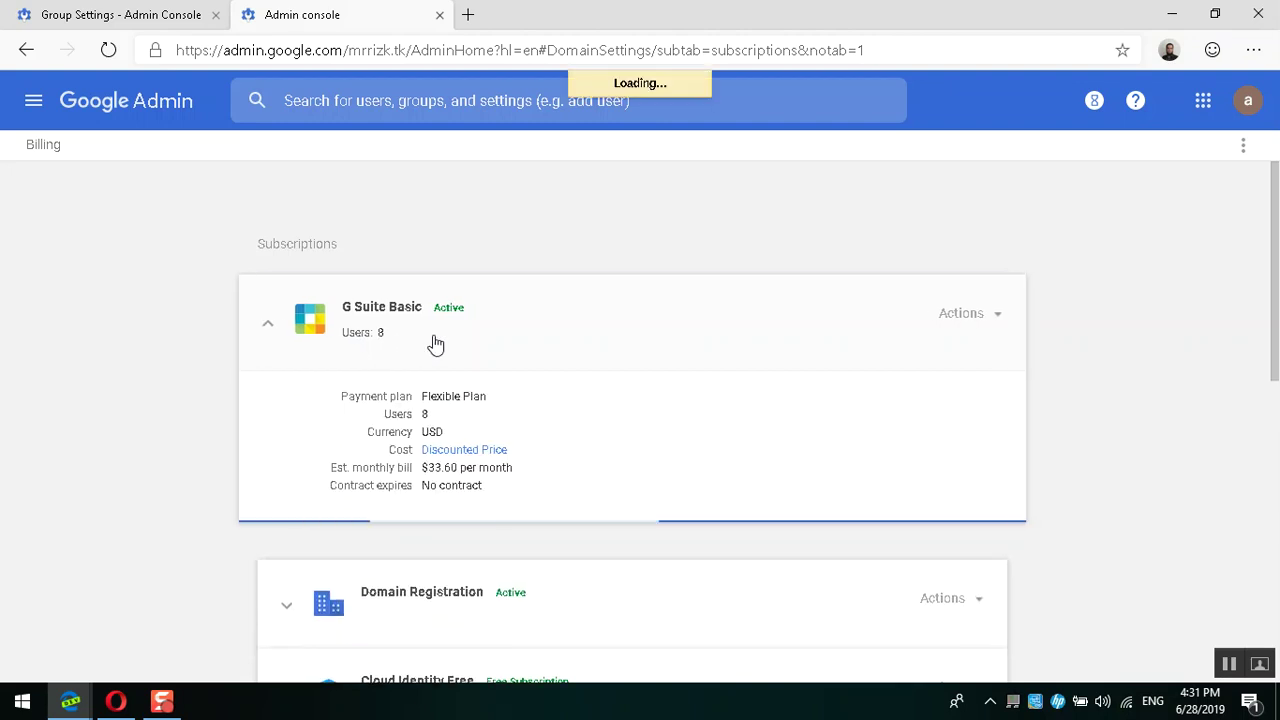
left_click(434, 345)
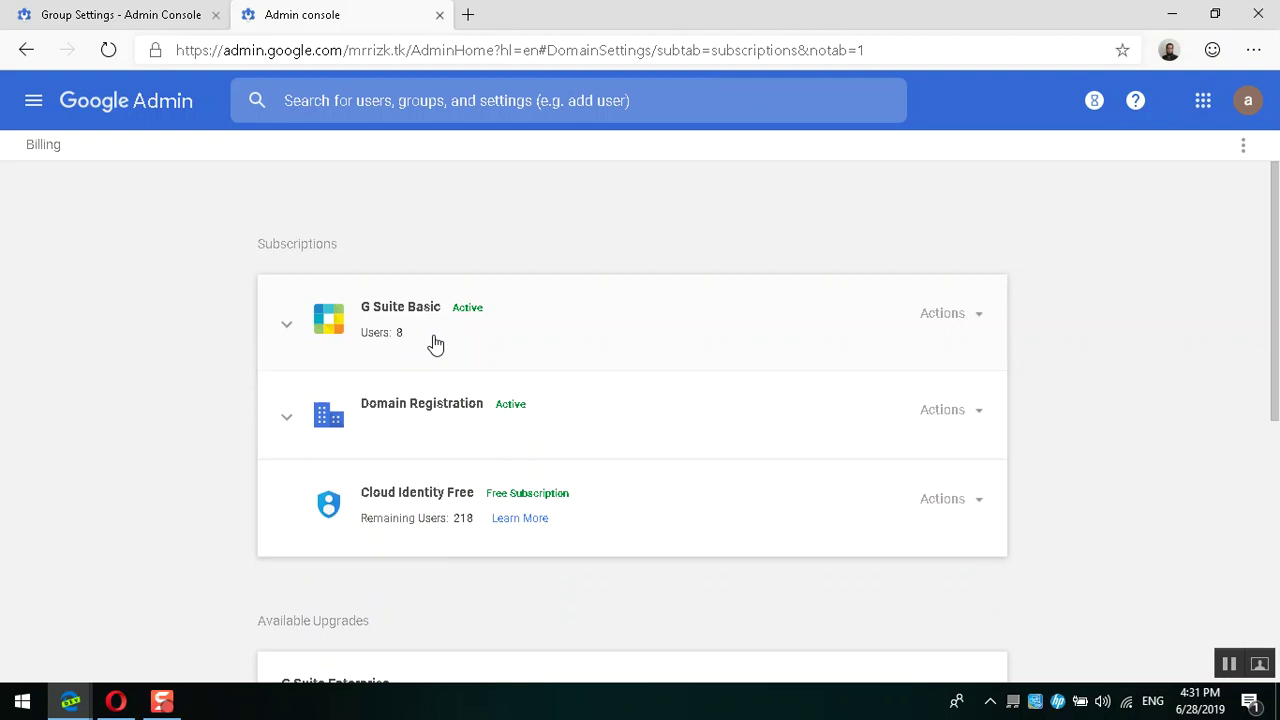
left_click(115, 12)
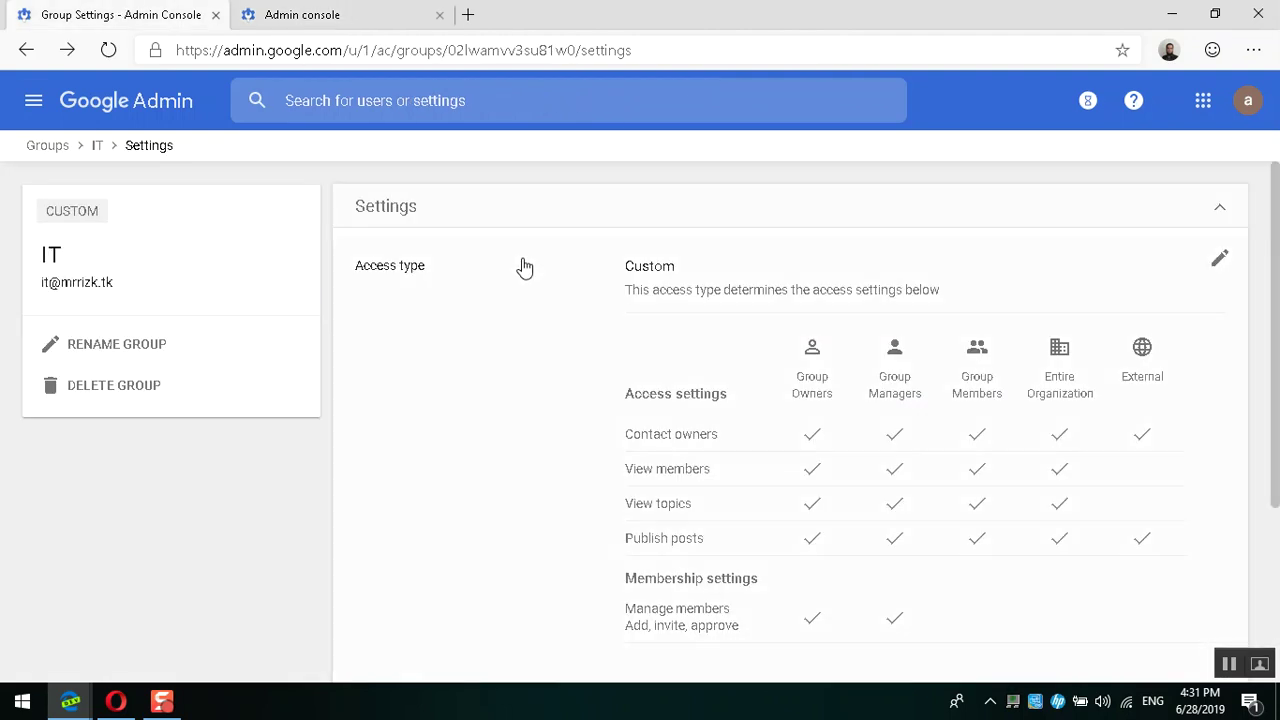
Step: Put the IT group's Access type into Custom edit mode with its permission checkbox grid
scroll(509, 326, "down", 1)
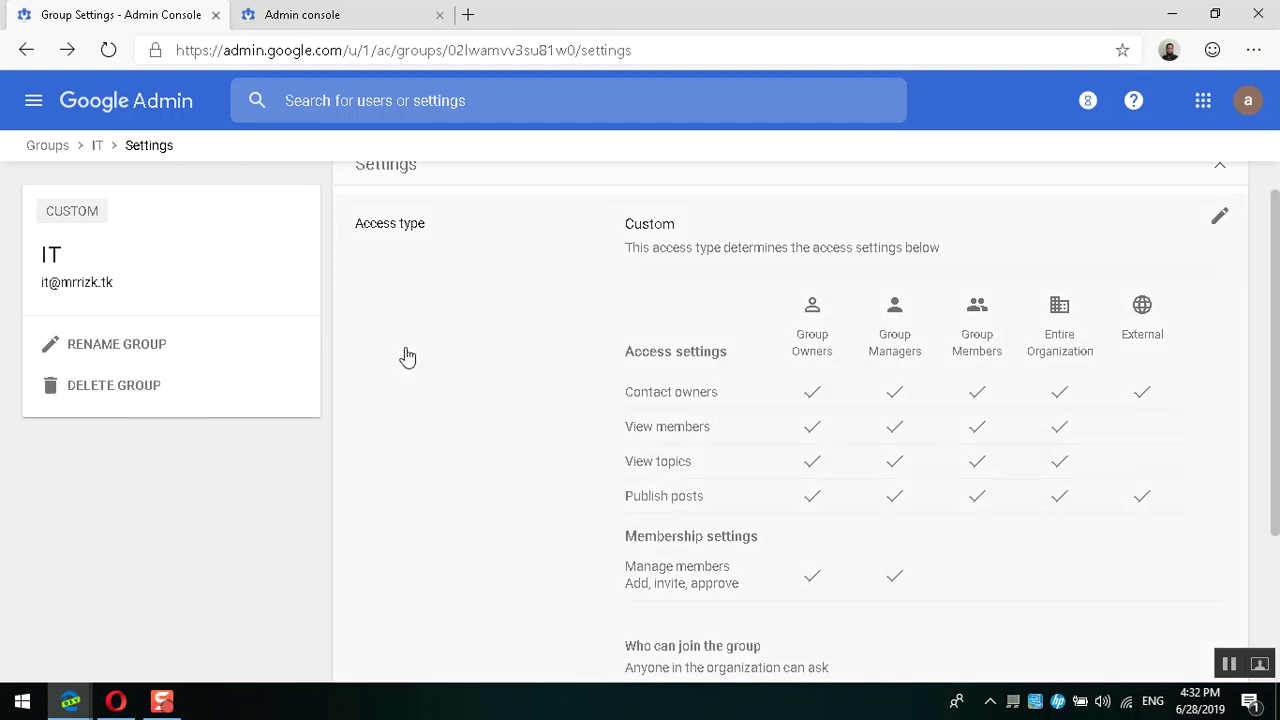
scroll(403, 357, "up", 1)
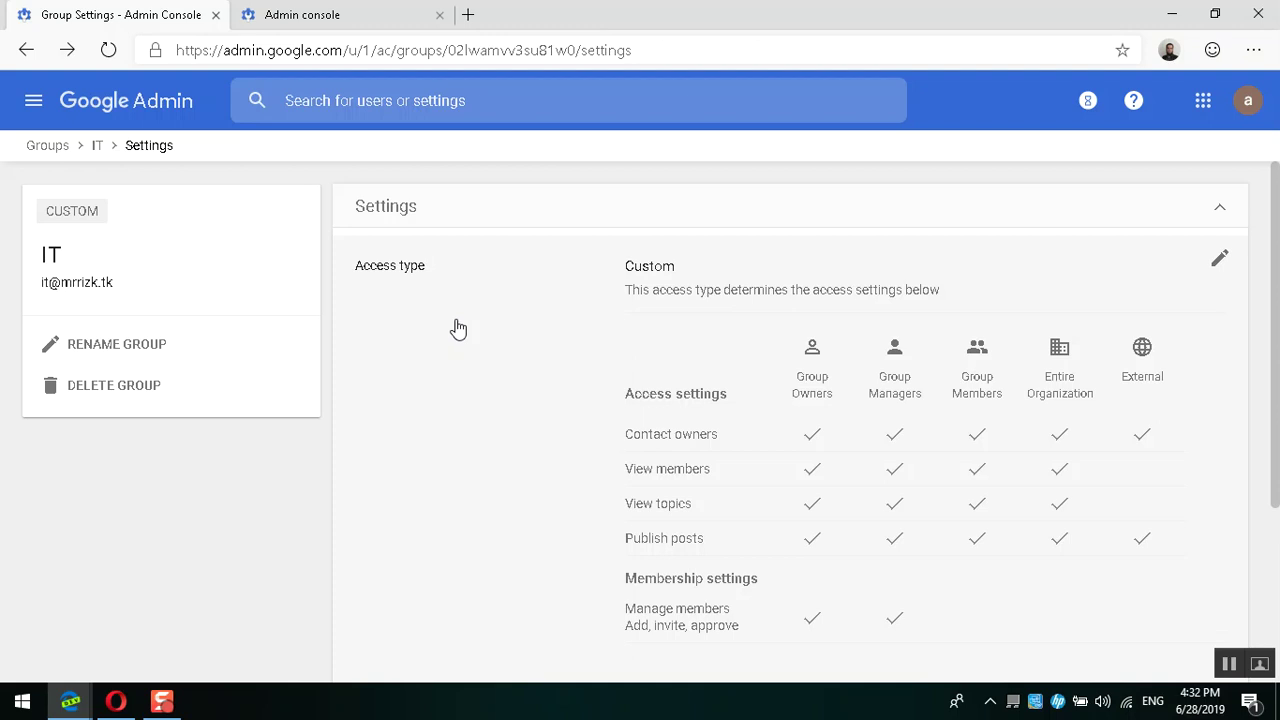
scroll(1224, 277, "down", 1)
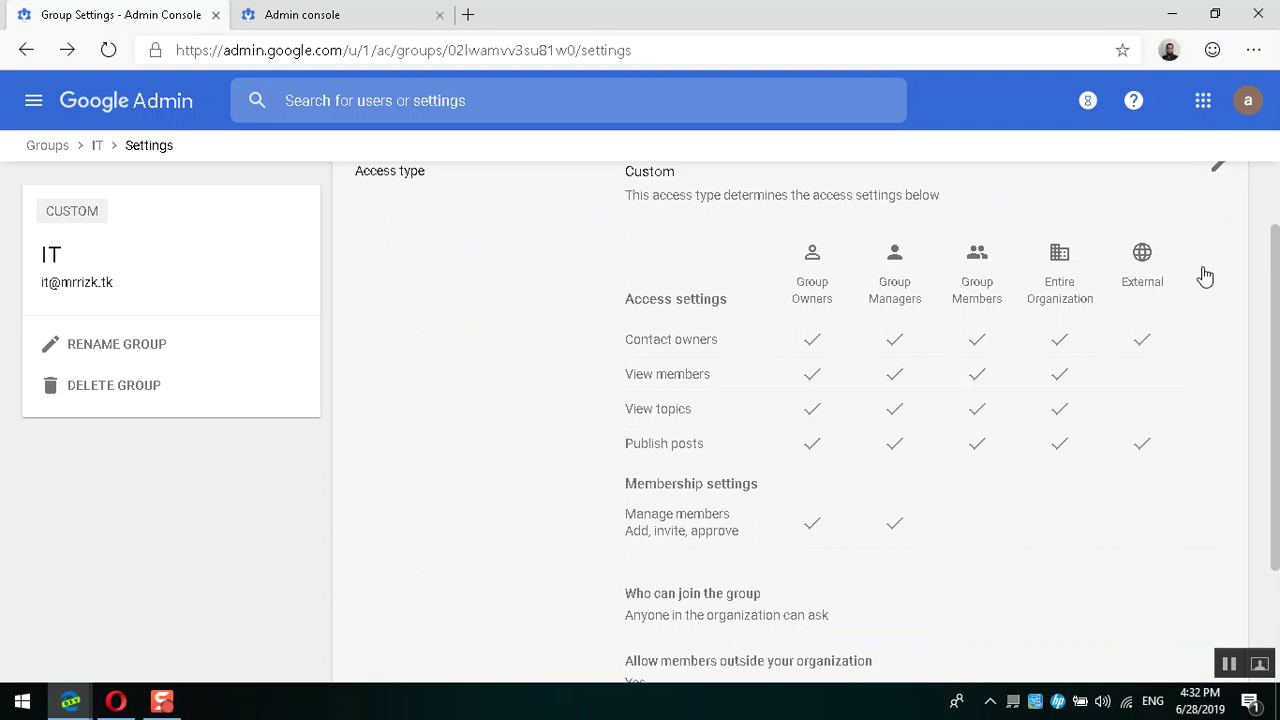
left_click(653, 378)
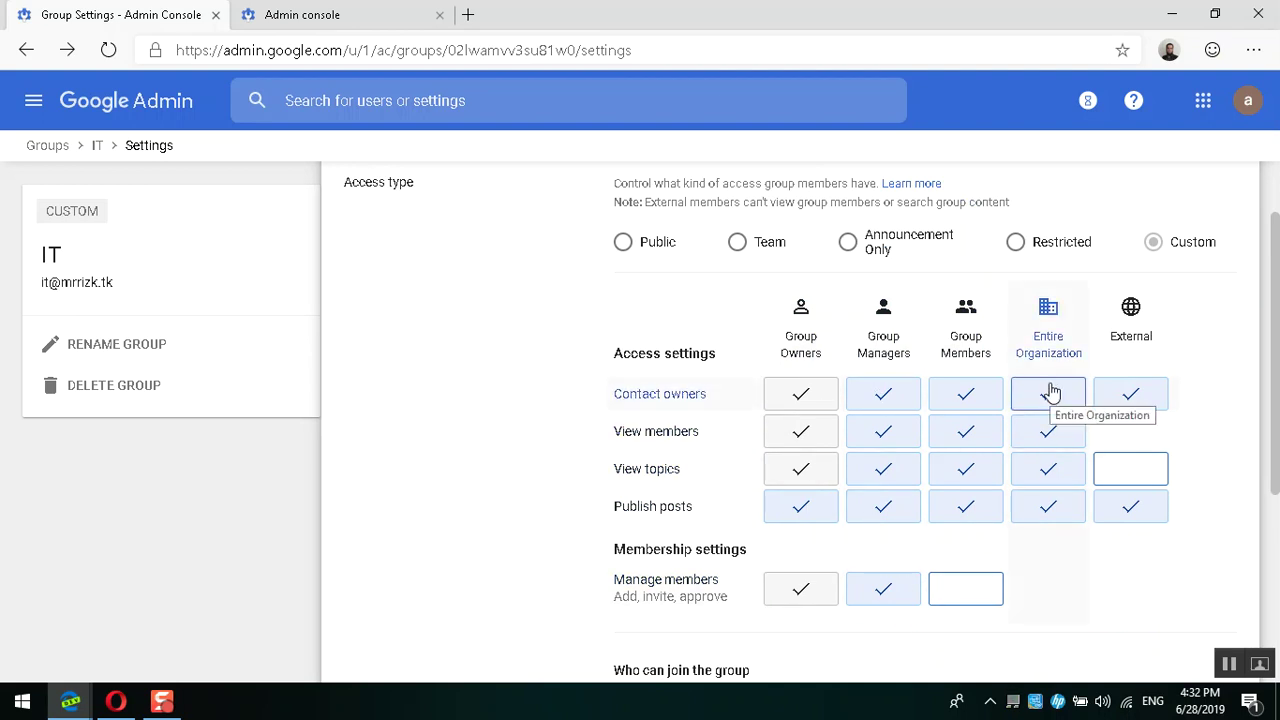
Step: Clear Entire Organization's contact-owners, view-members and publish-posts boxes, and External's publish-posts box
left_click(1049, 392)
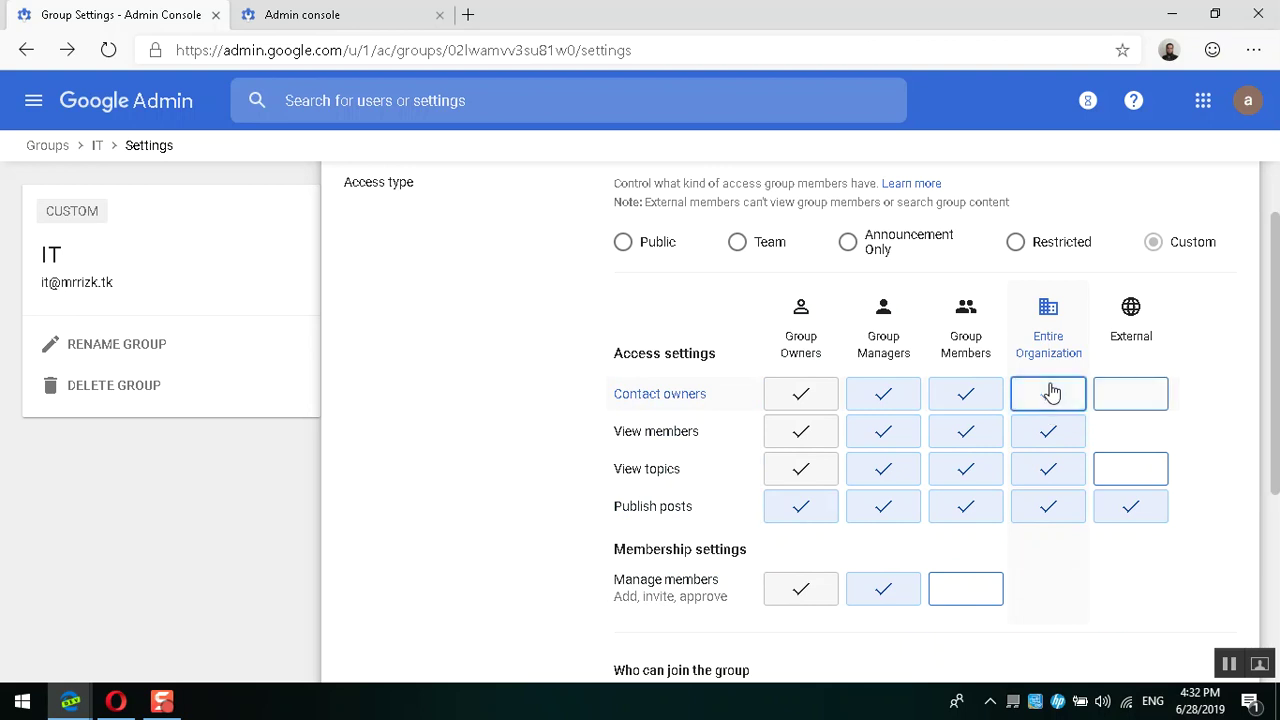
left_click(1049, 433)
left_click(1050, 468)
left_click(1056, 504)
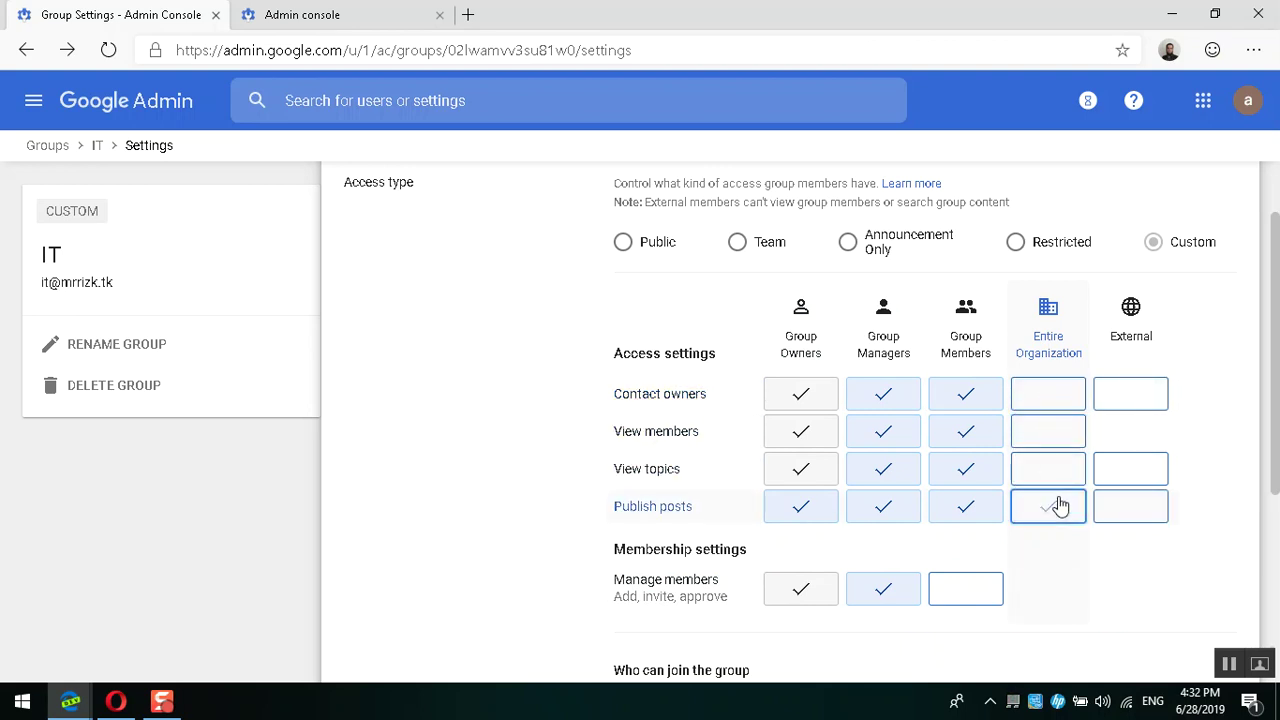
left_click(1141, 511)
left_click(1141, 511)
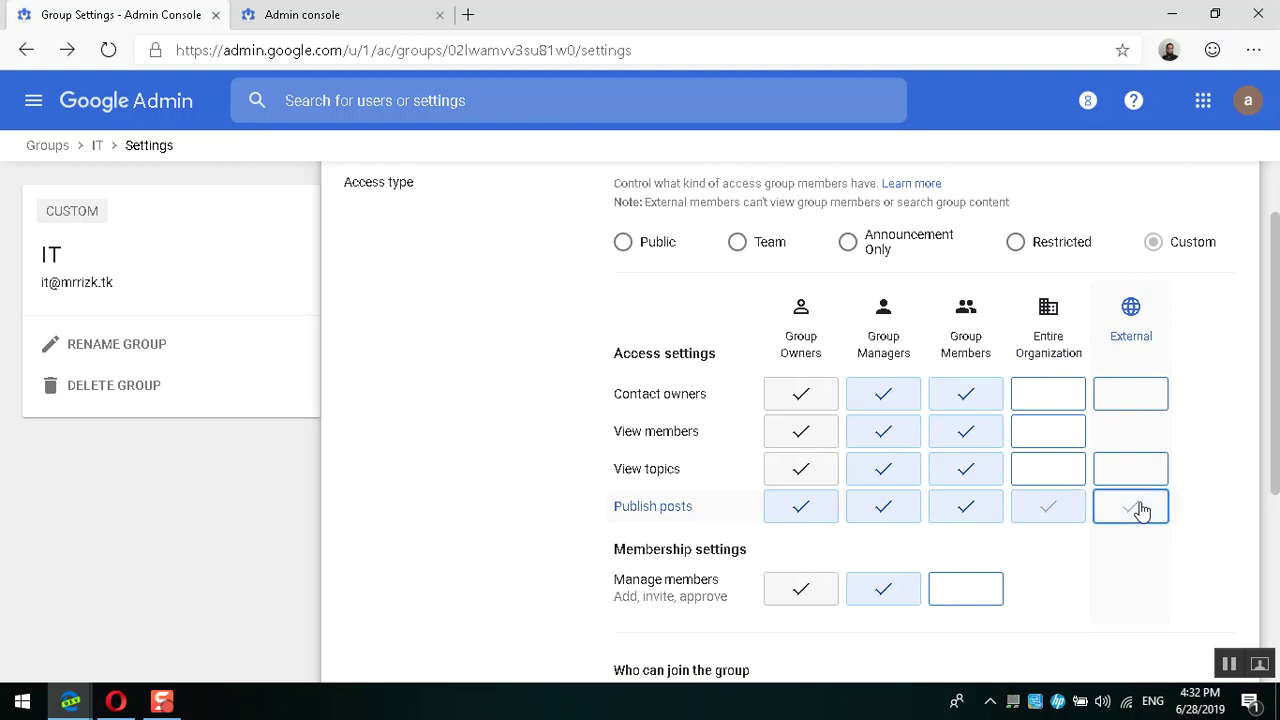
scroll(1140, 509, "down", 2)
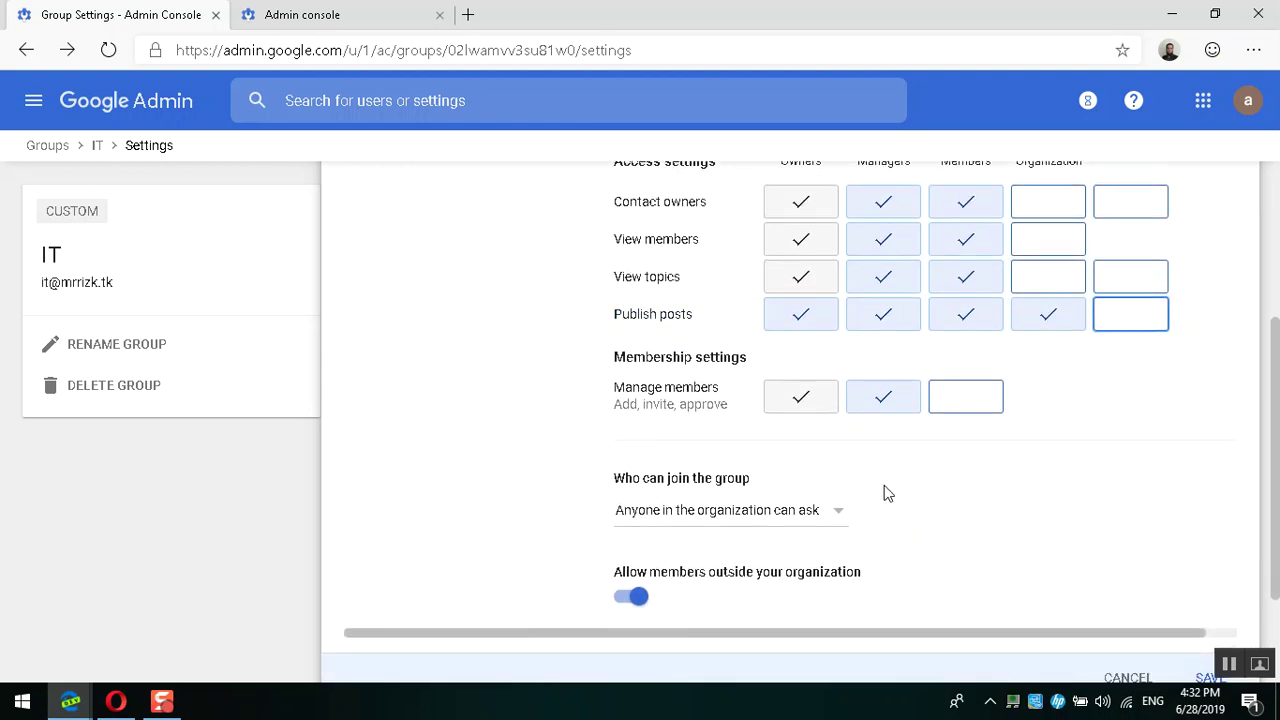
scroll(1037, 443, "up", 1)
left_click(1047, 428)
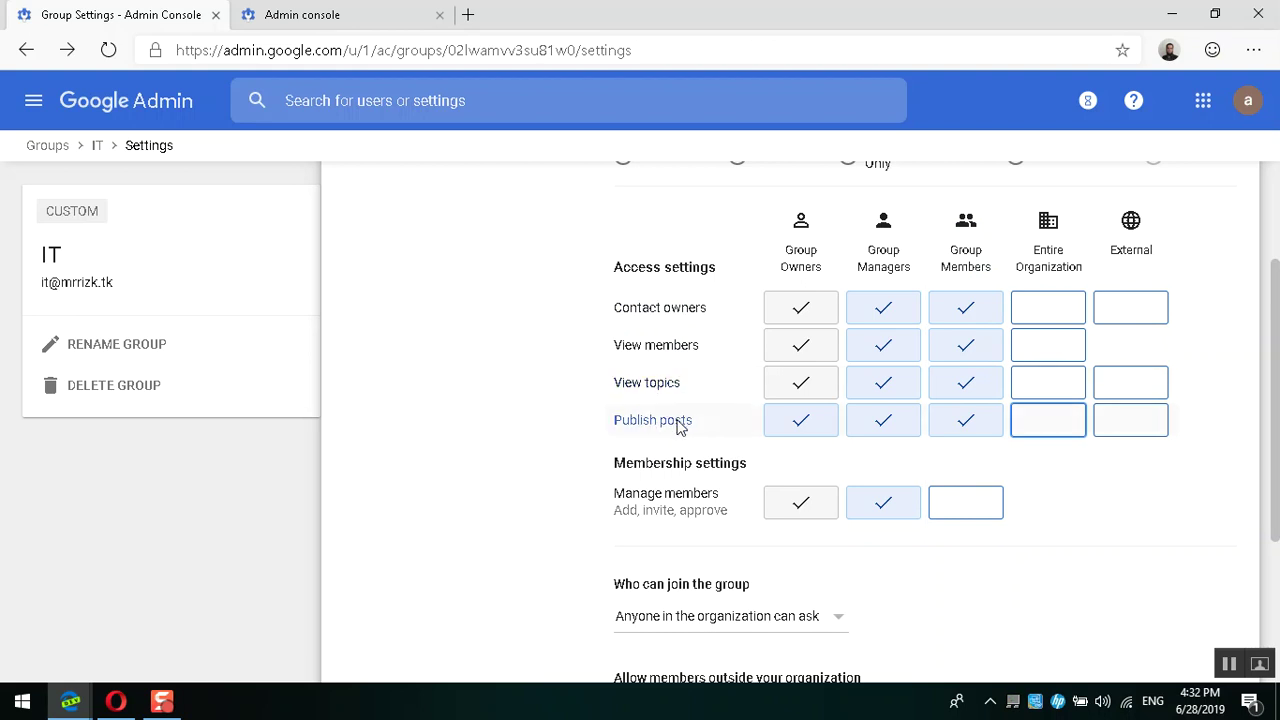
Step: Scroll through the IT group's permission grid to review the remaining settings
scroll(676, 425, "down", 2)
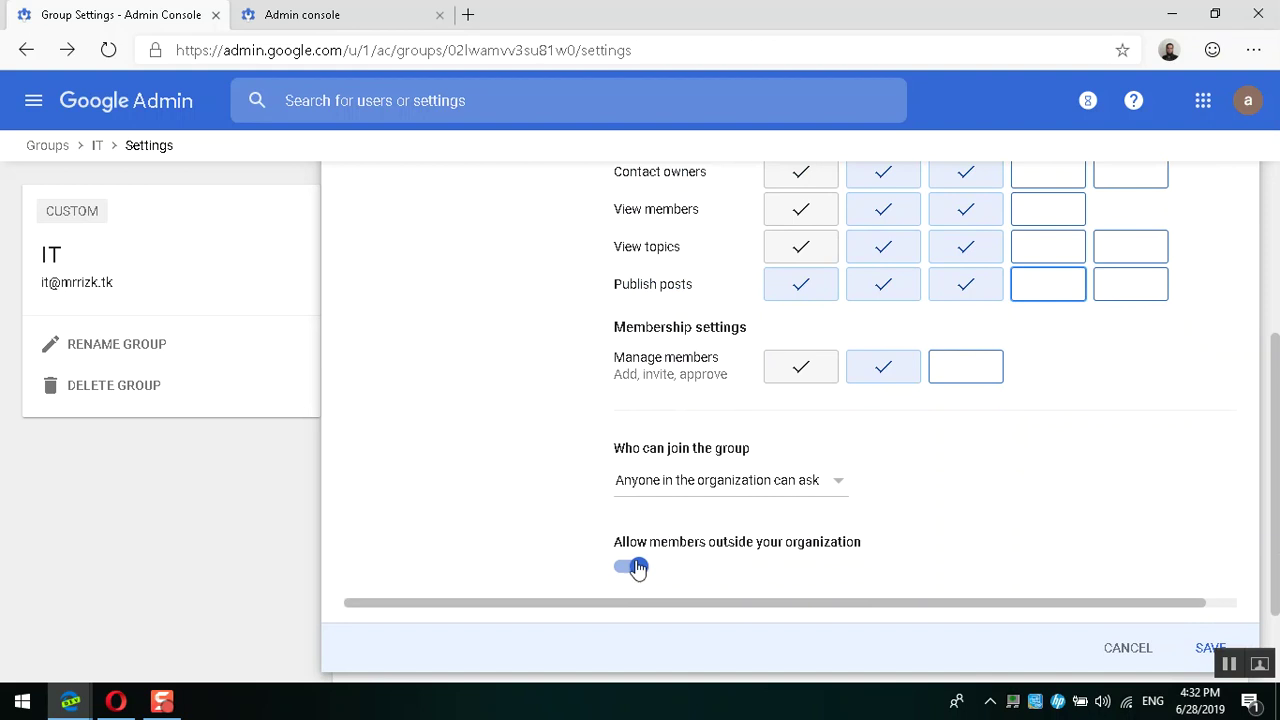
scroll(929, 477, "up", 3)
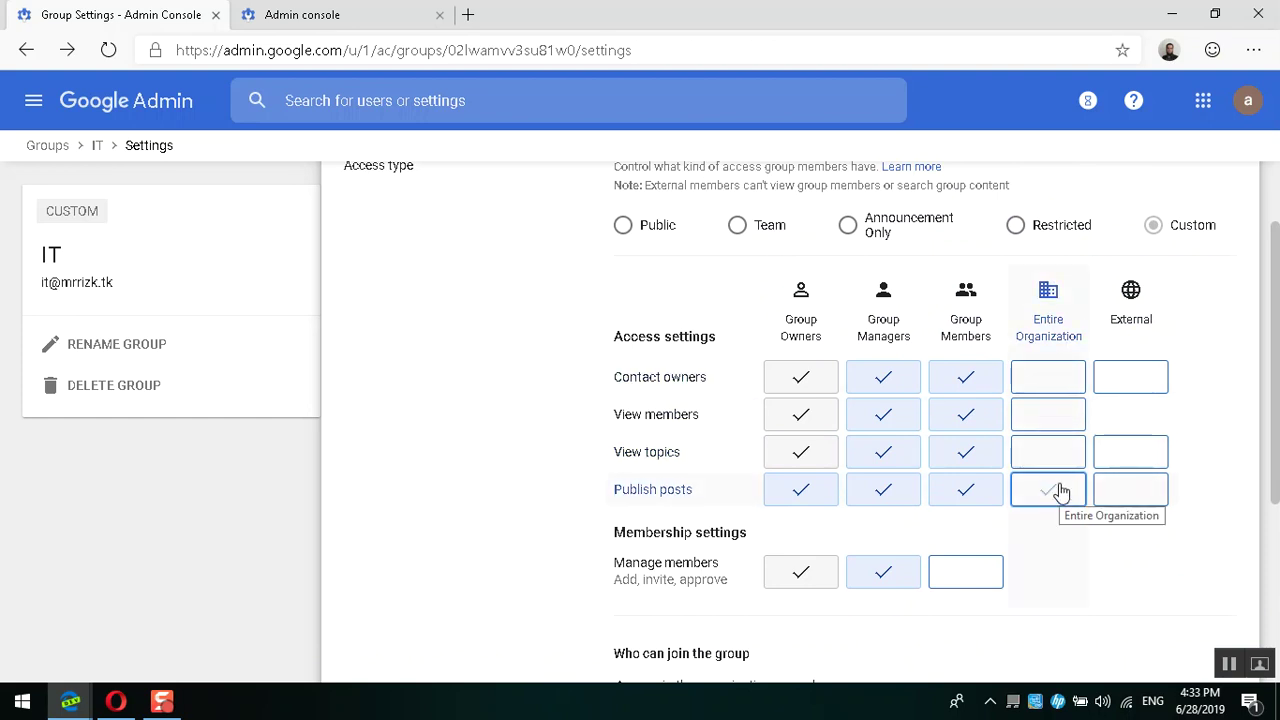
scroll(1061, 491, "down", 3)
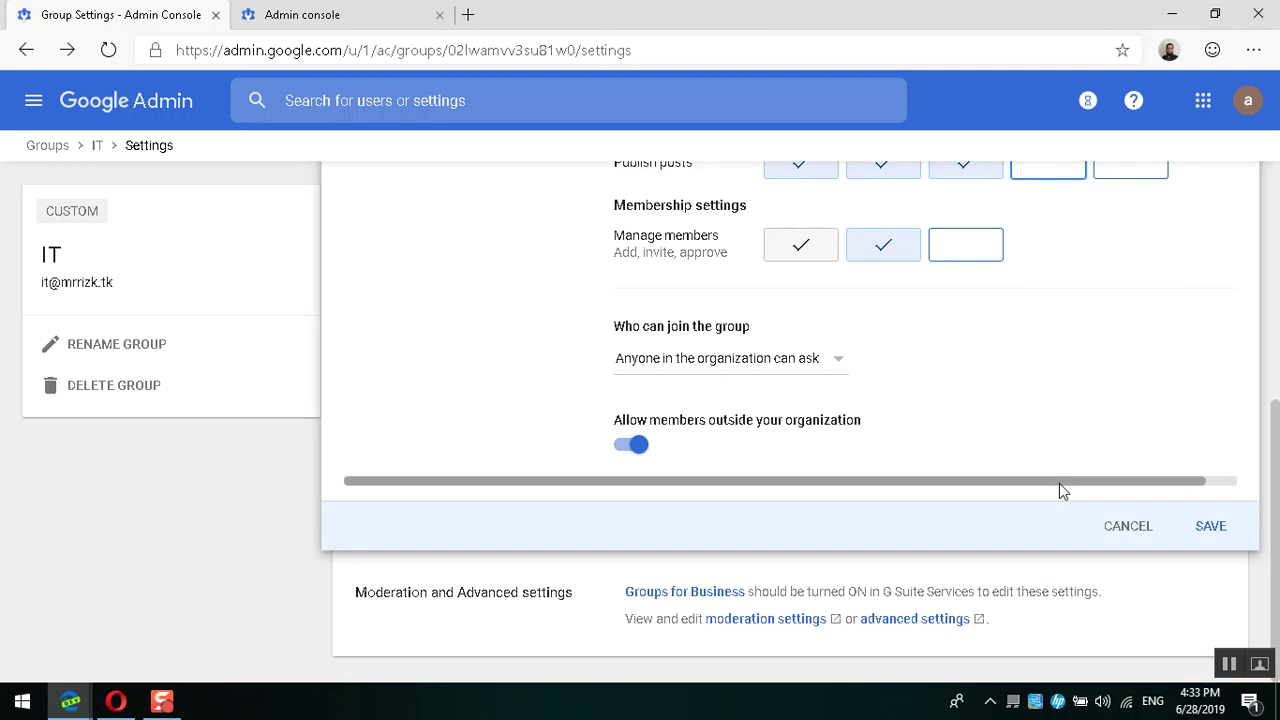
scroll(1068, 421, "up", 4)
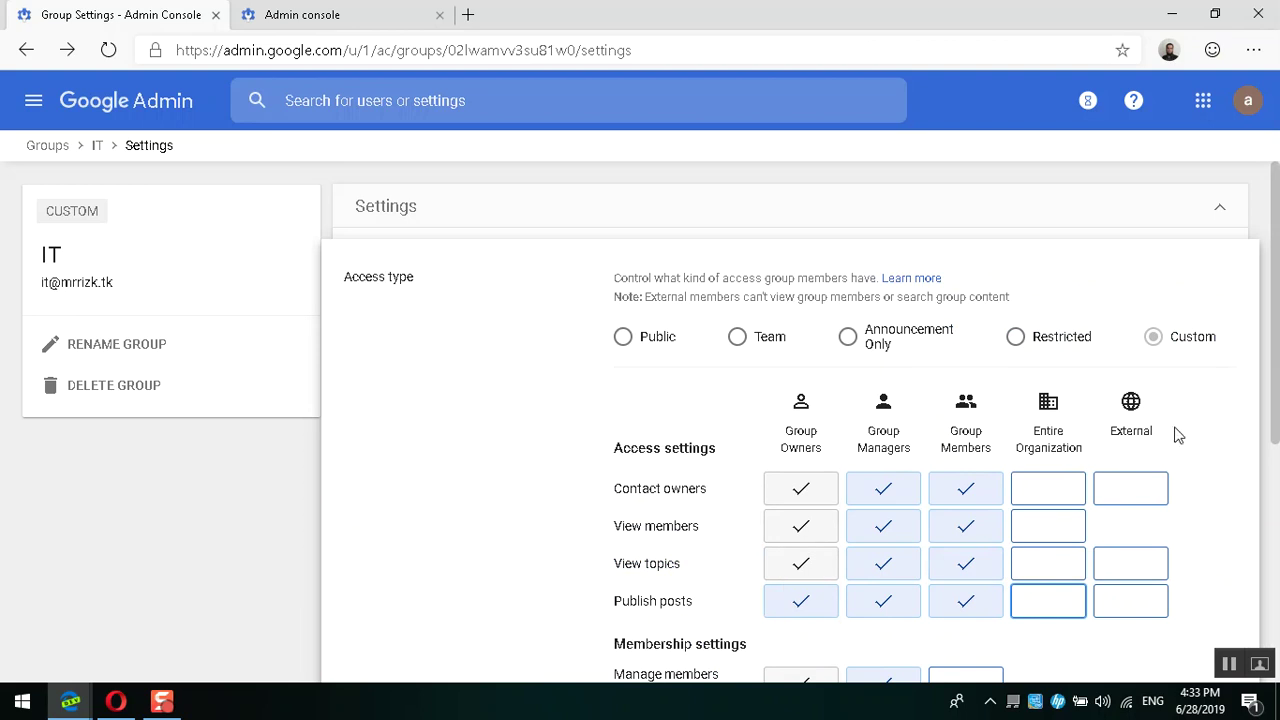
scroll(1176, 433, "down", 3)
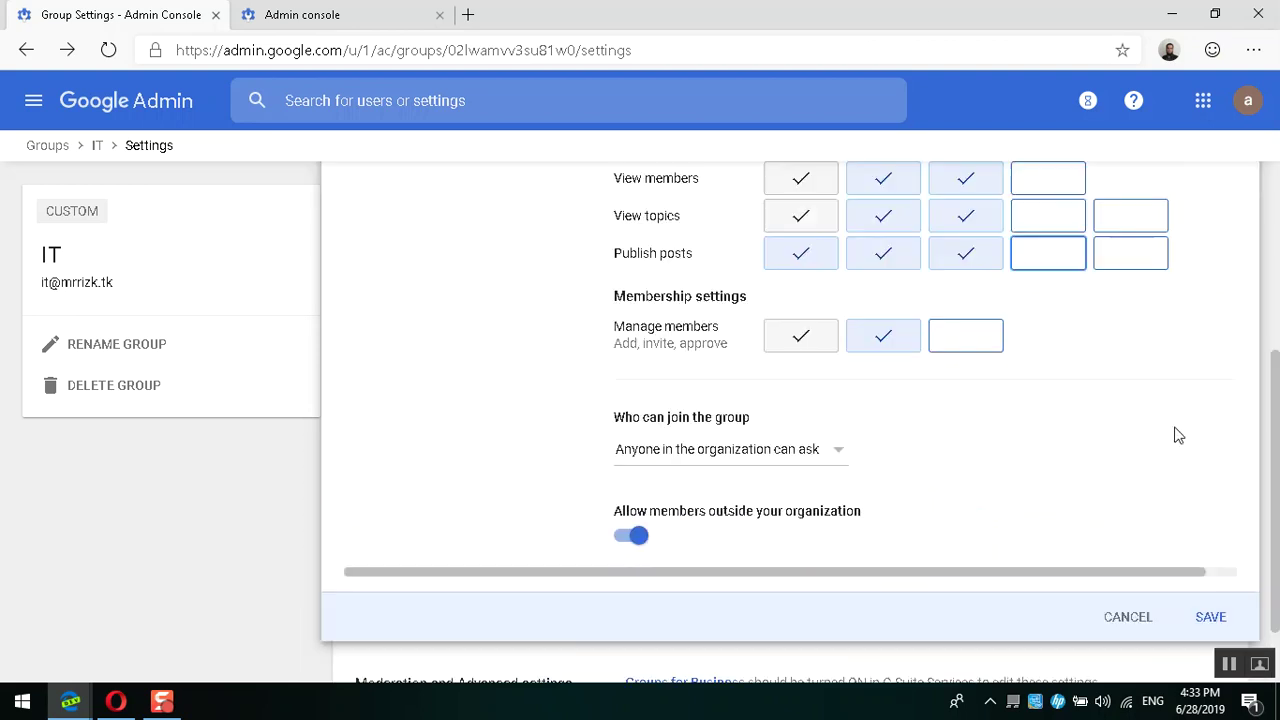
left_click(1224, 574)
left_click_drag(1193, 575, 888, 606)
scroll(984, 447, "up", 3)
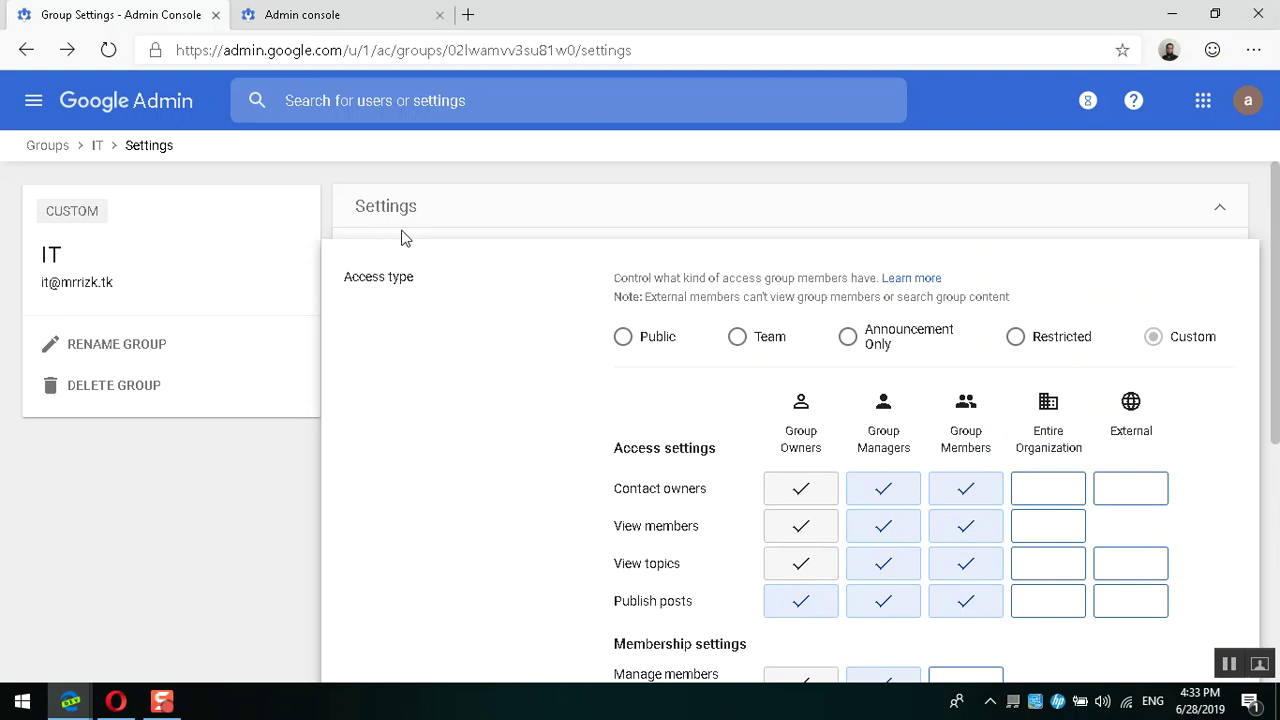
scroll(958, 381, "down", 3)
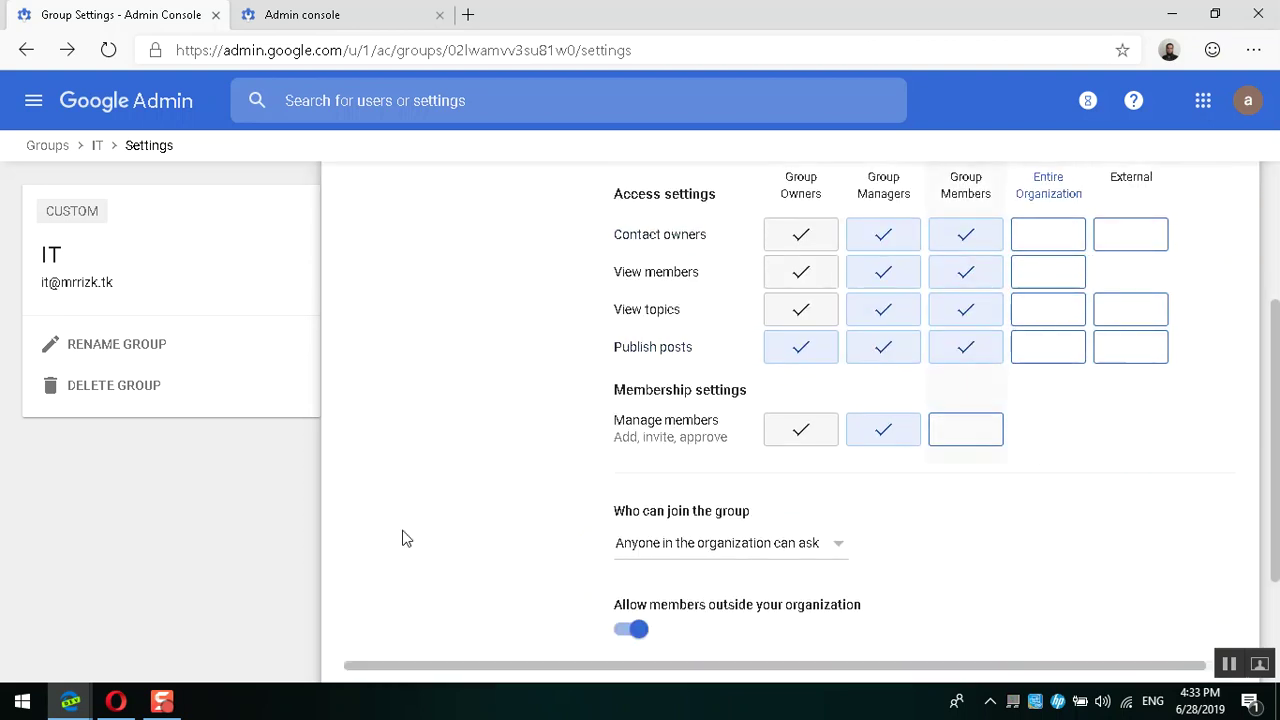
Step: Inspect the rest of the settings page, then bring up the external member's Gmail inbox
left_click(165, 705)
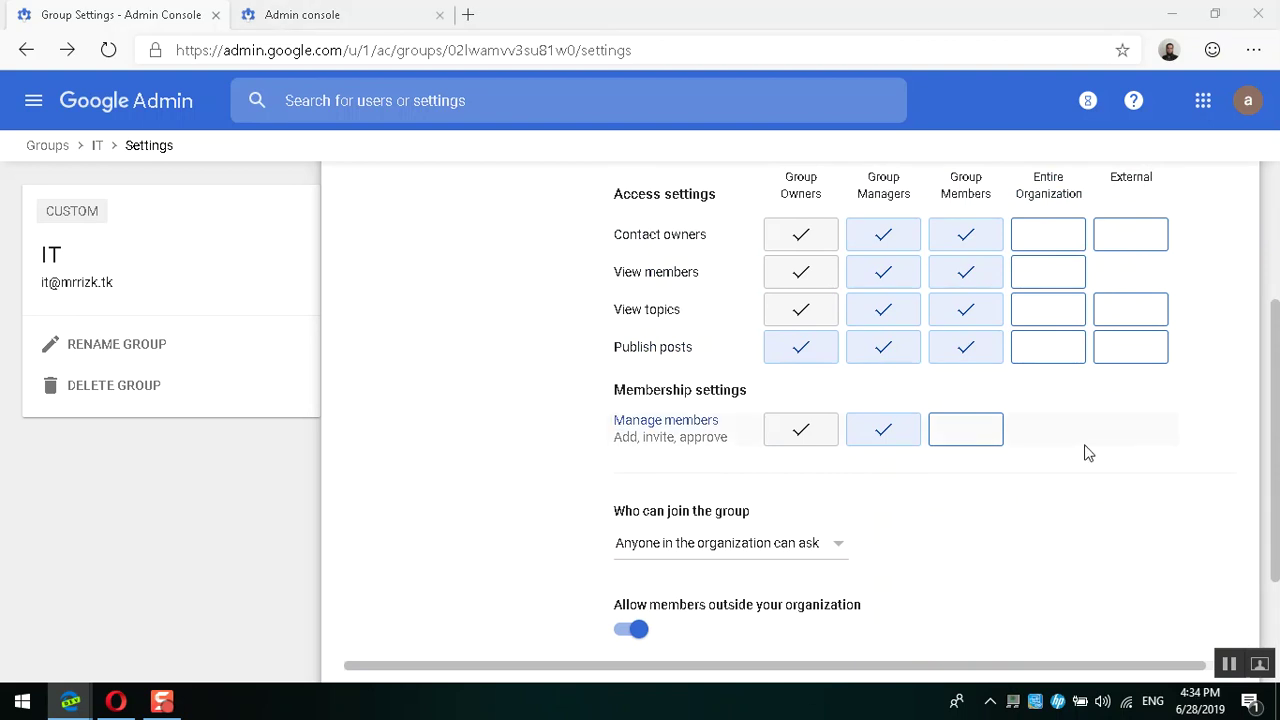
scroll(1100, 440, "down", 2)
scroll(1162, 426, "right", 1)
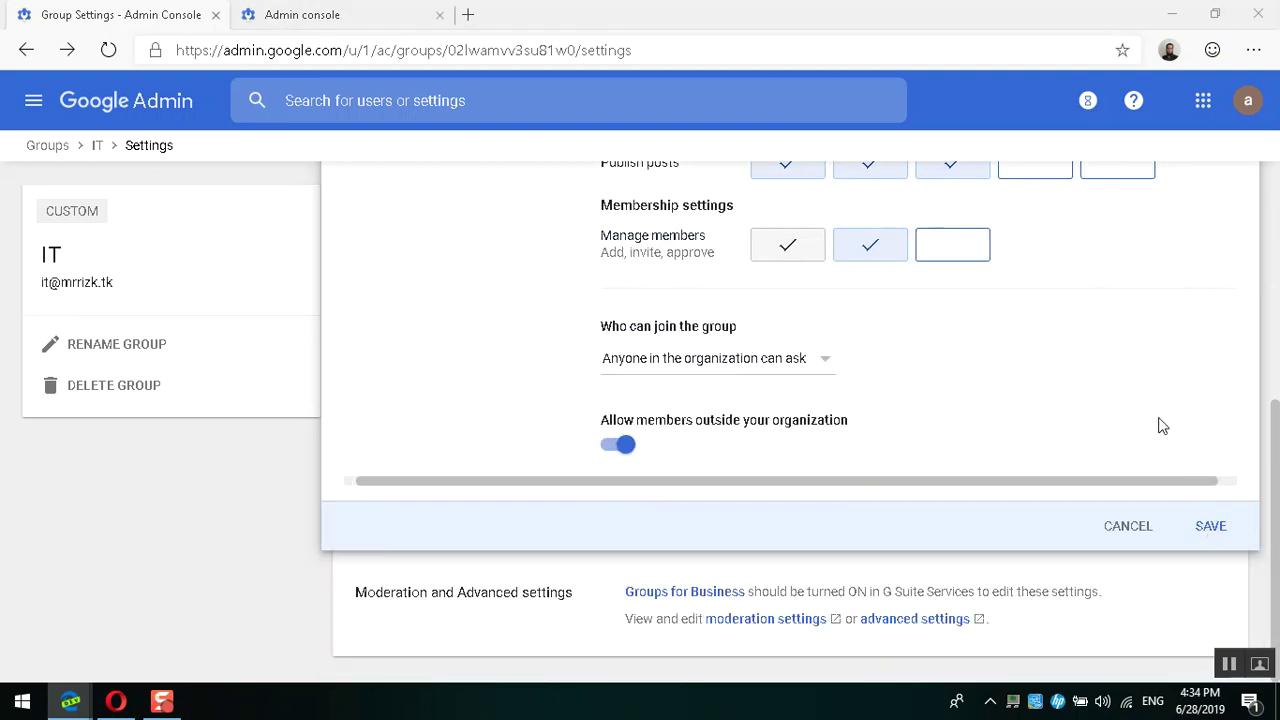
scroll(1162, 426, "up", 2)
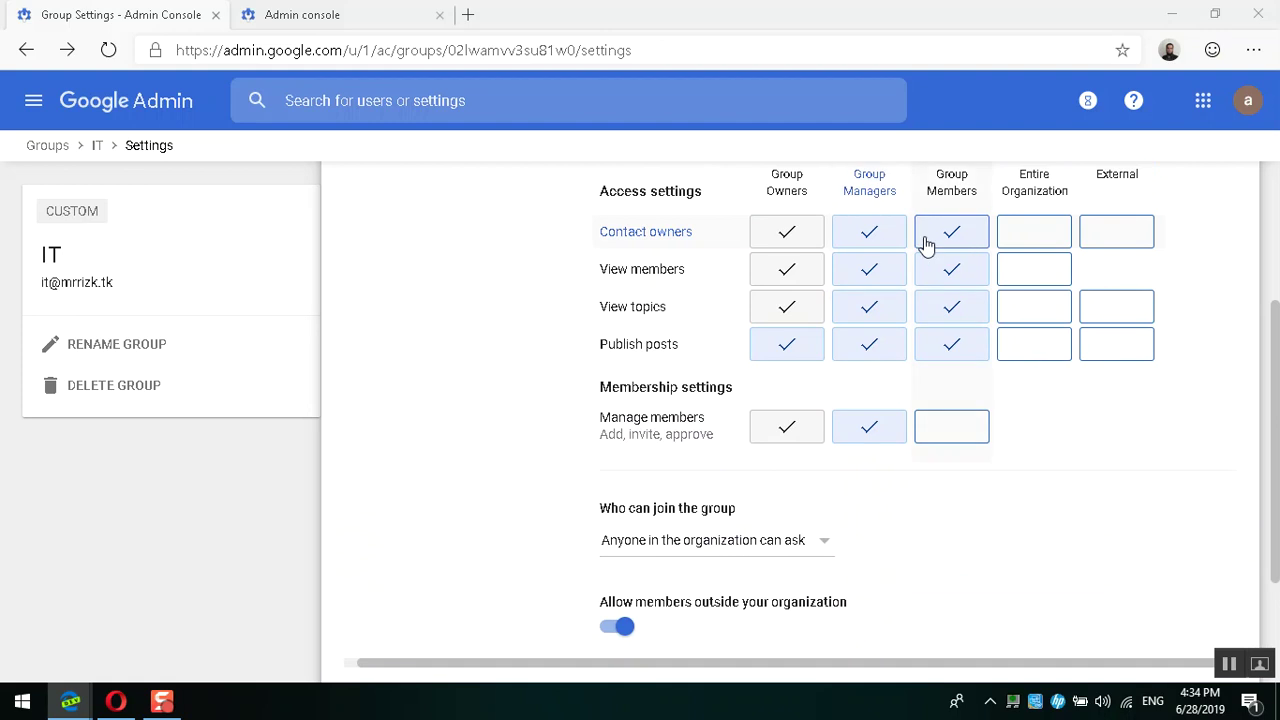
scroll(1088, 537, "down", 2)
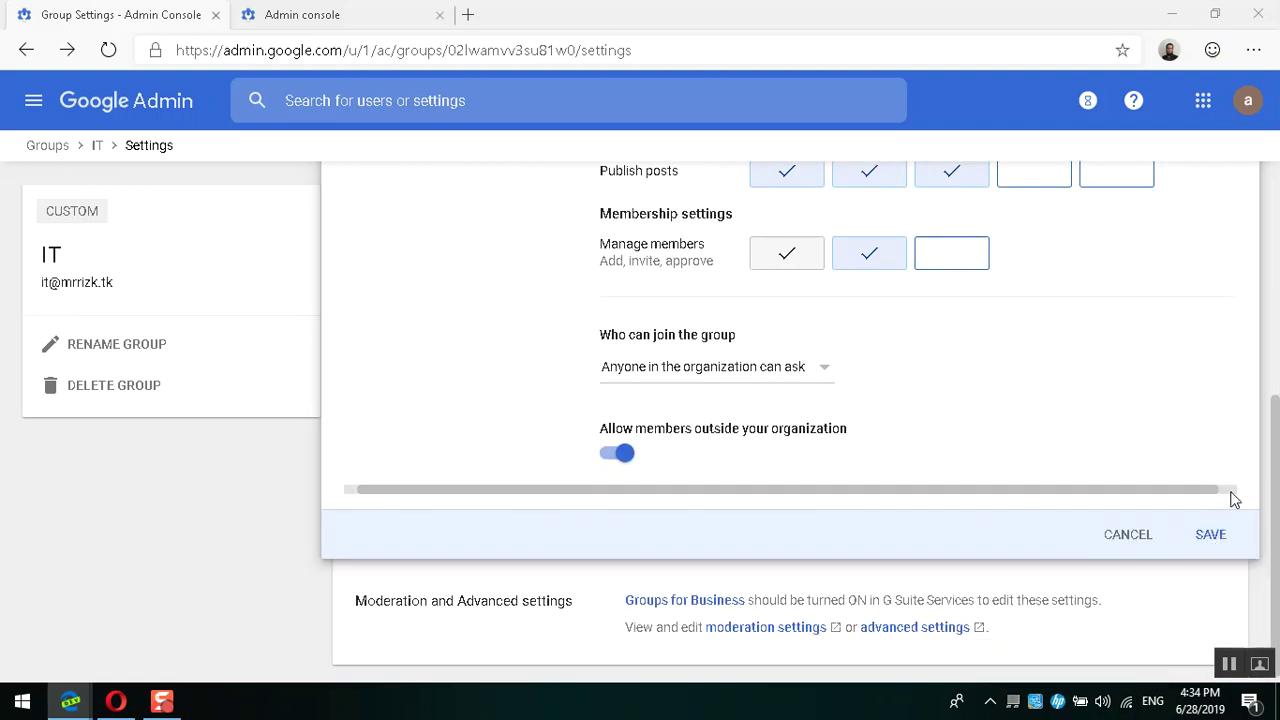
left_click(1232, 491)
left_click_drag(1233, 491, 1100, 495)
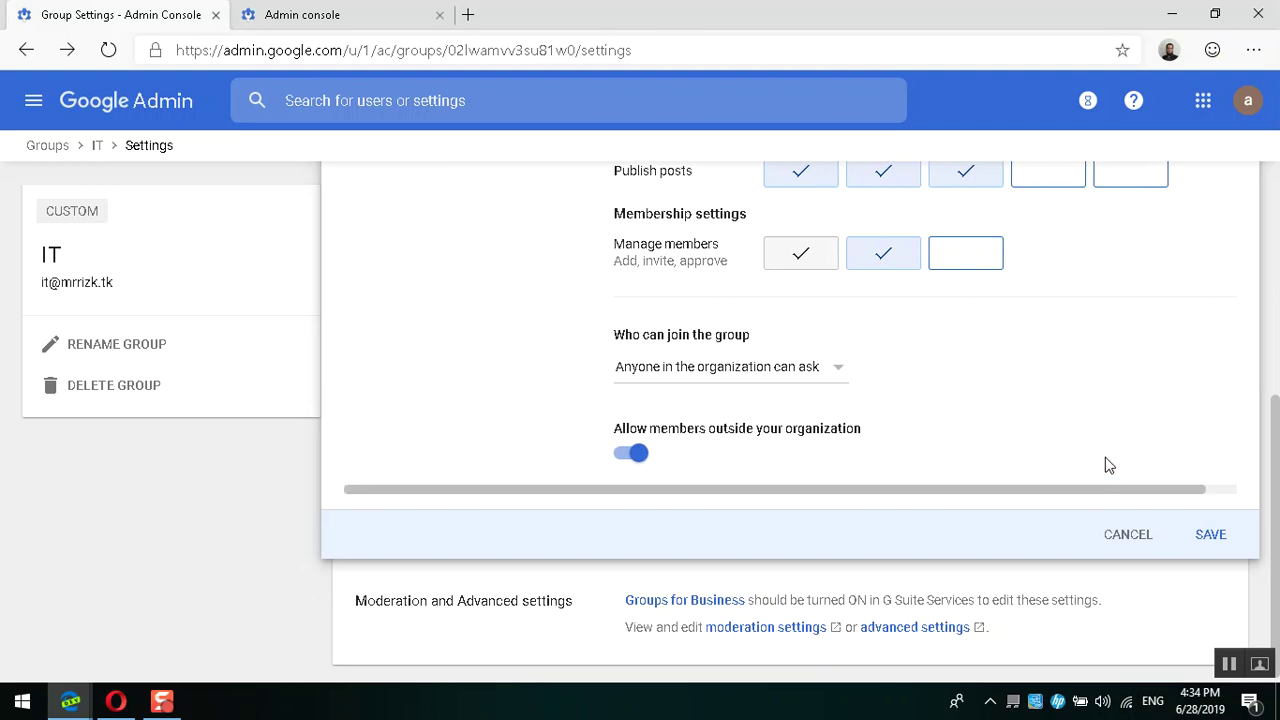
scroll(1110, 420, "up", 3)
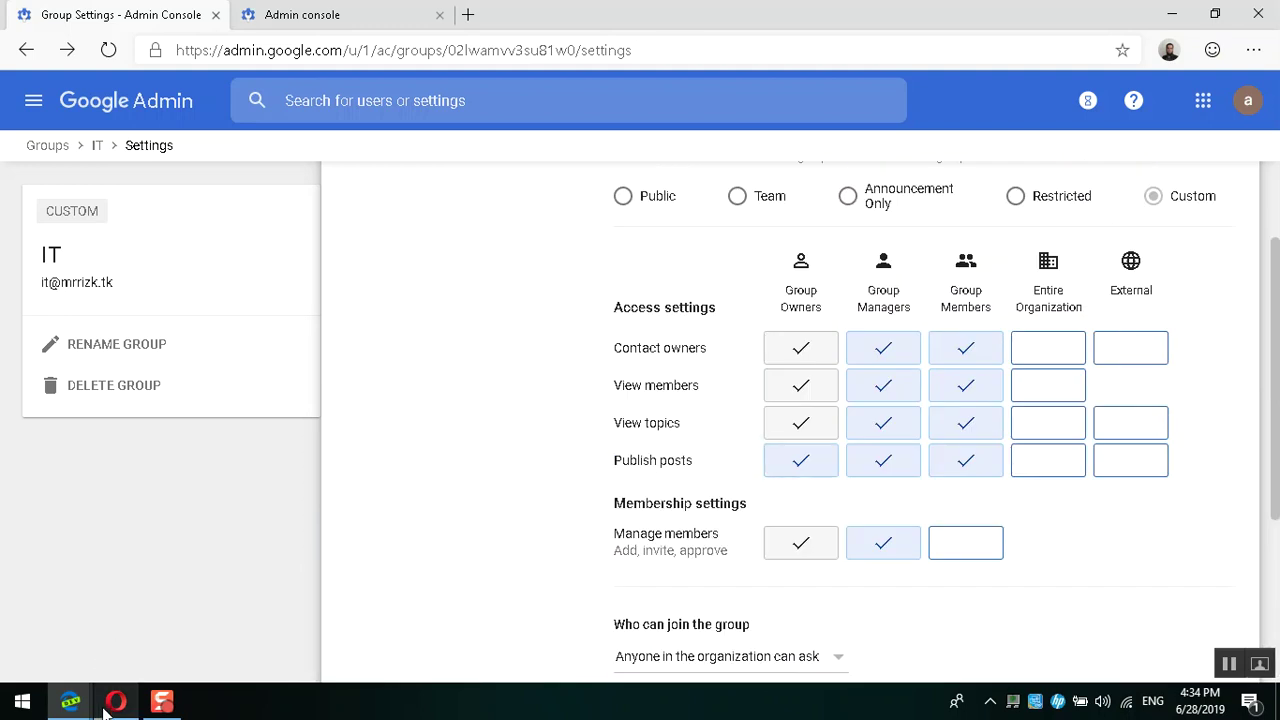
left_click(114, 700)
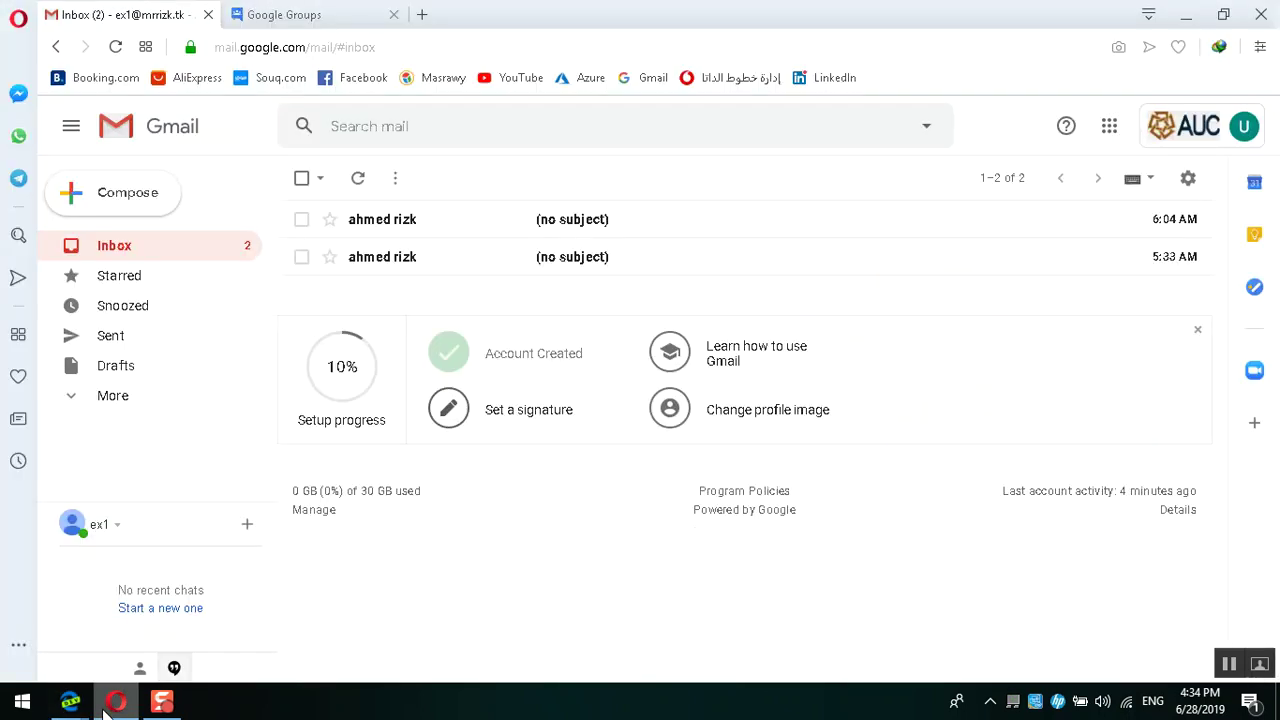
Step: Compose a new email to the IT group with the subject 'It group'
left_click(90, 191)
type("it")
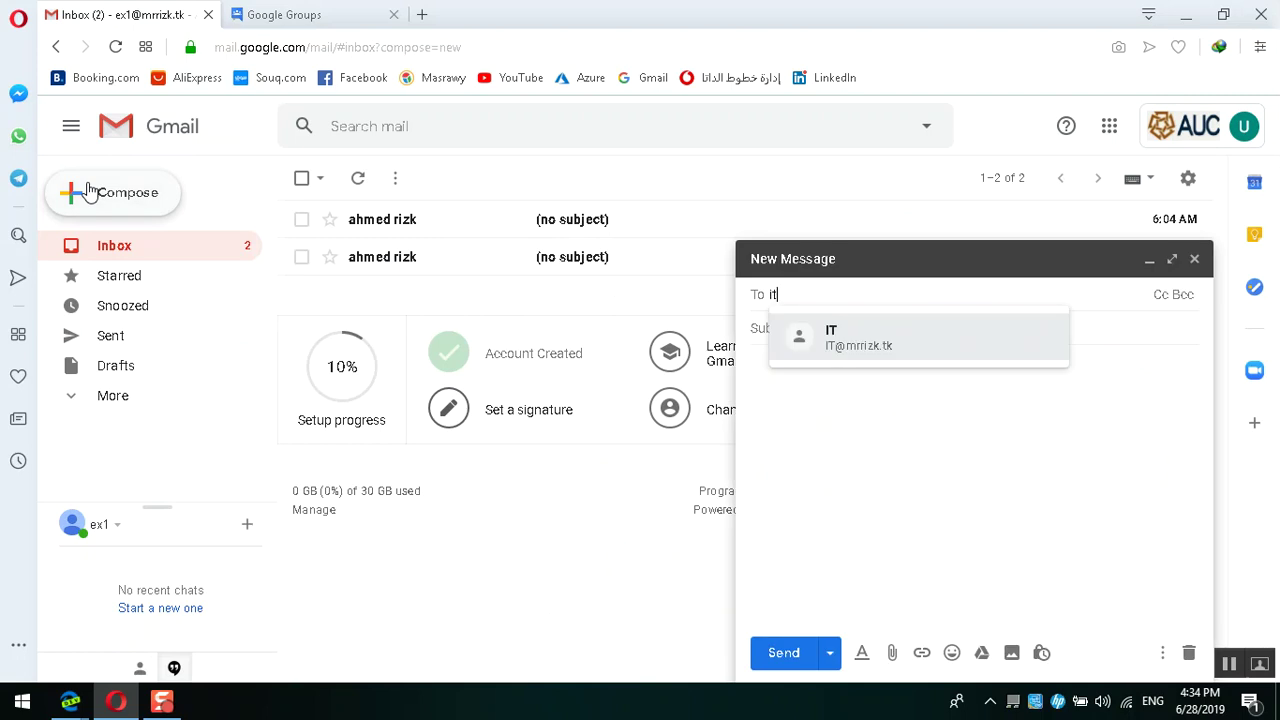
left_click(836, 345)
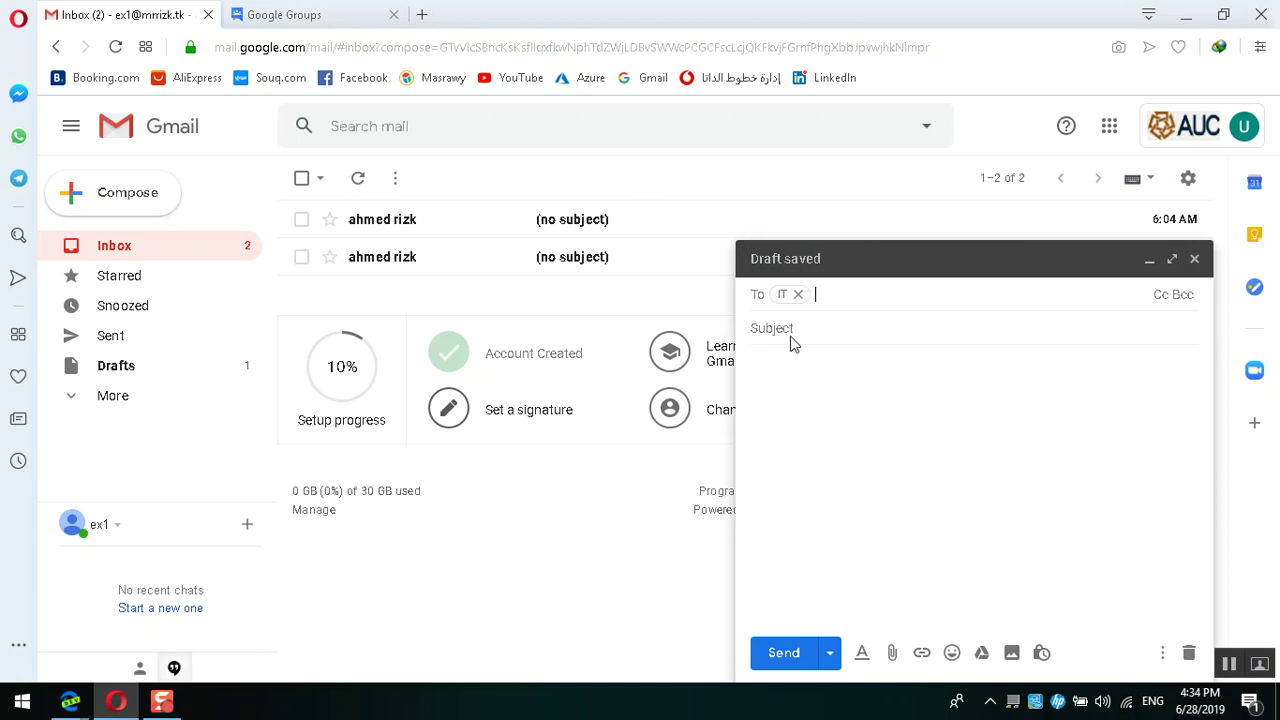
left_click(817, 333)
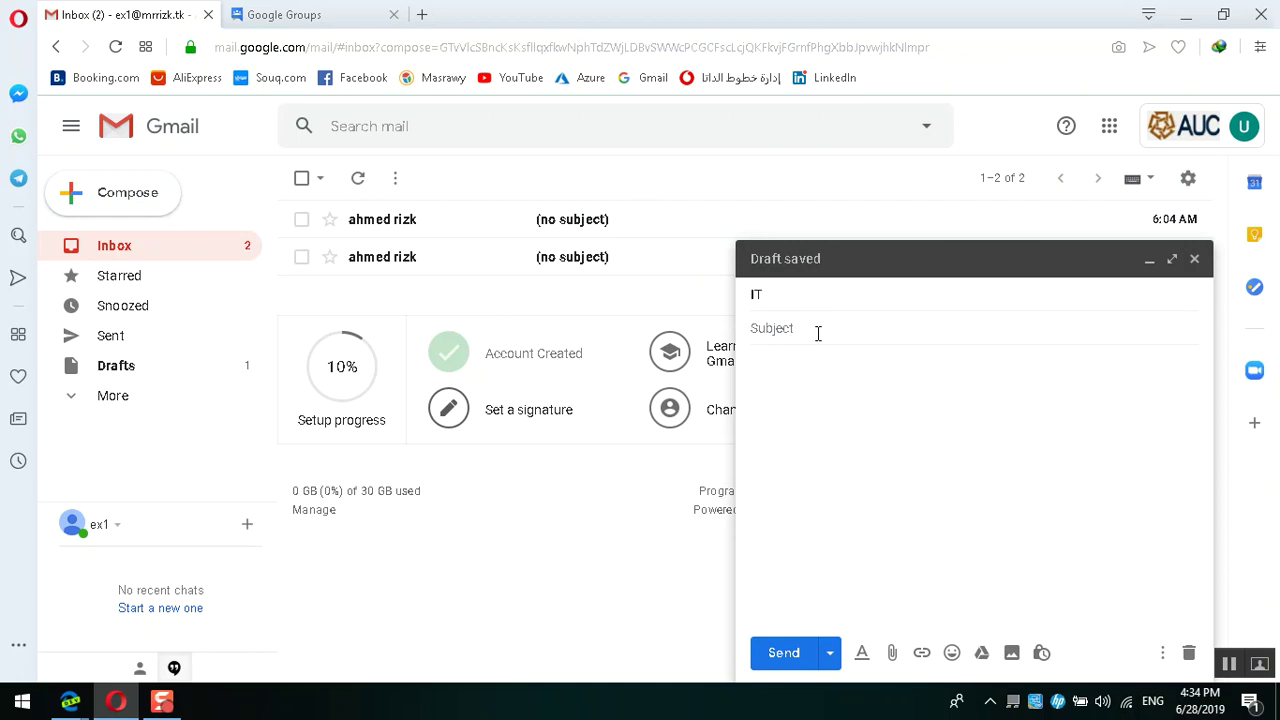
type("It group")
Step: Copy 'It group' into the body, send the message, and return to the Admin console
key("ctrl+a")
key("ctrl+c")
key("Tab")
key("ctrl+v")
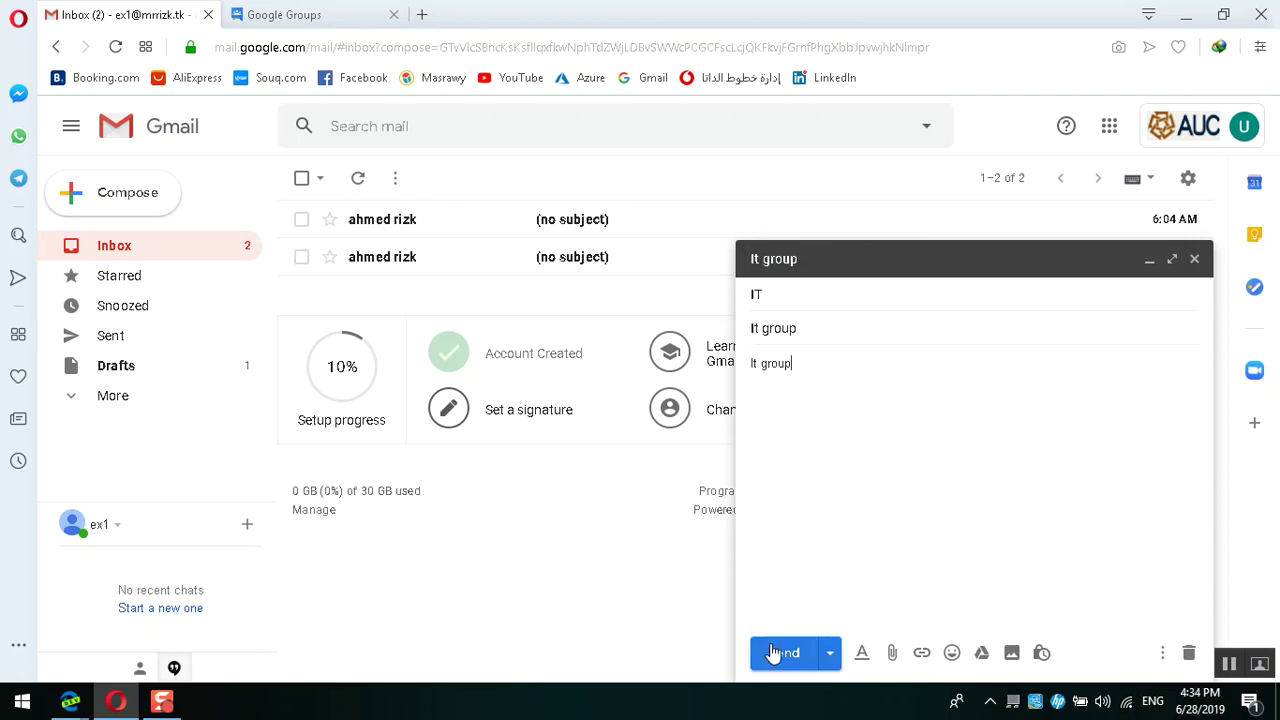
left_click(772, 653)
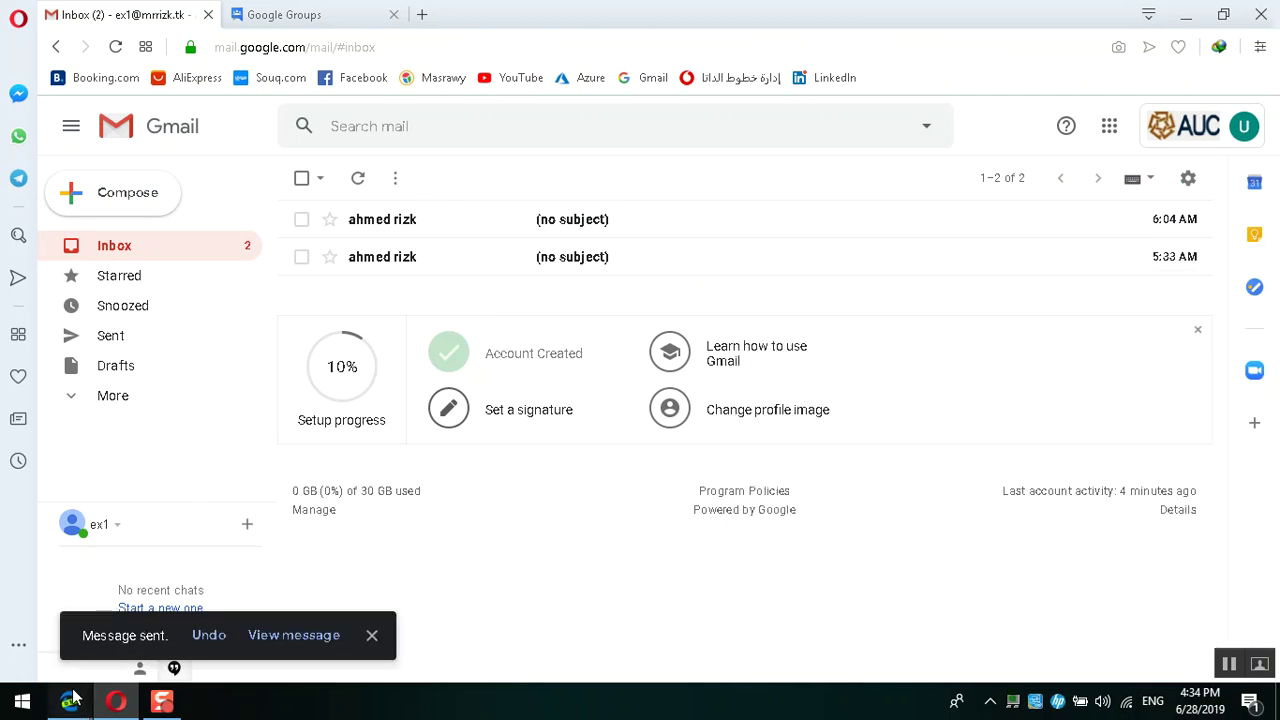
mouse_move(70, 700)
left_click(80, 603)
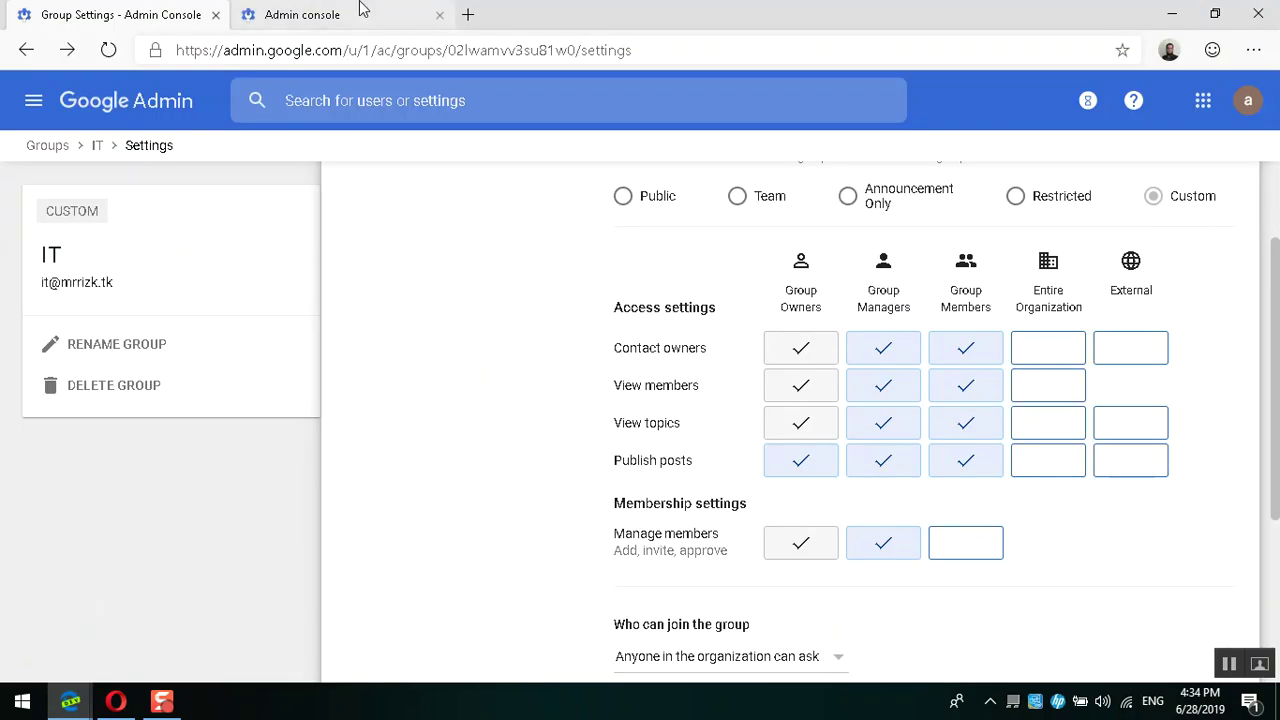
Step: Close the extra Admin console tab, open Gmail in a new tab and refresh the inbox
left_click(362, 6)
left_click(439, 14)
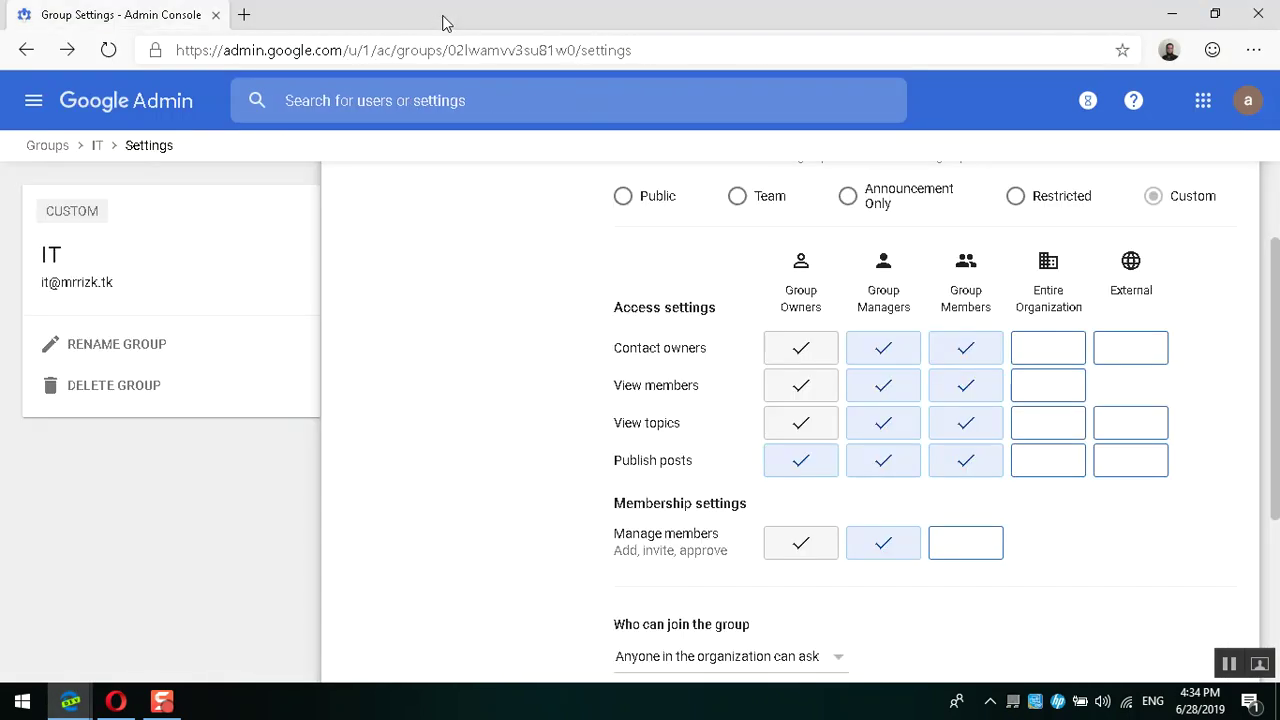
left_click(1250, 118)
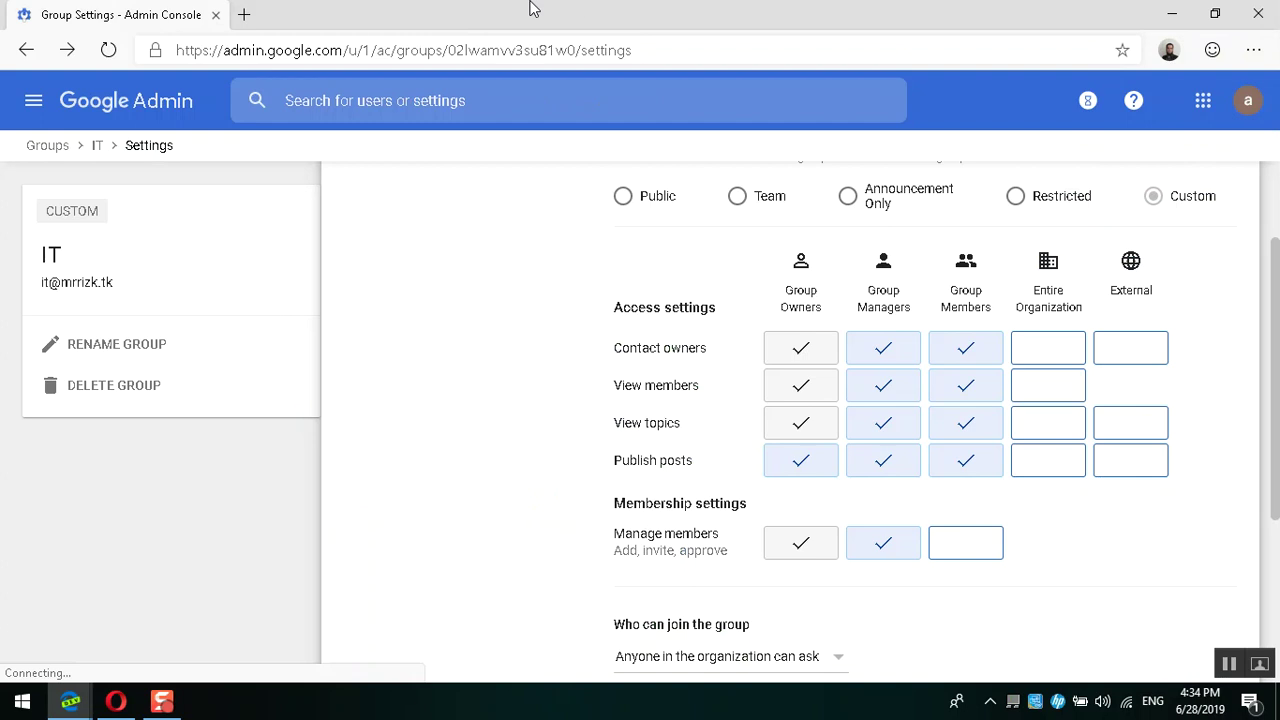
key("ctrl+t")
type("ma")
key("Return")
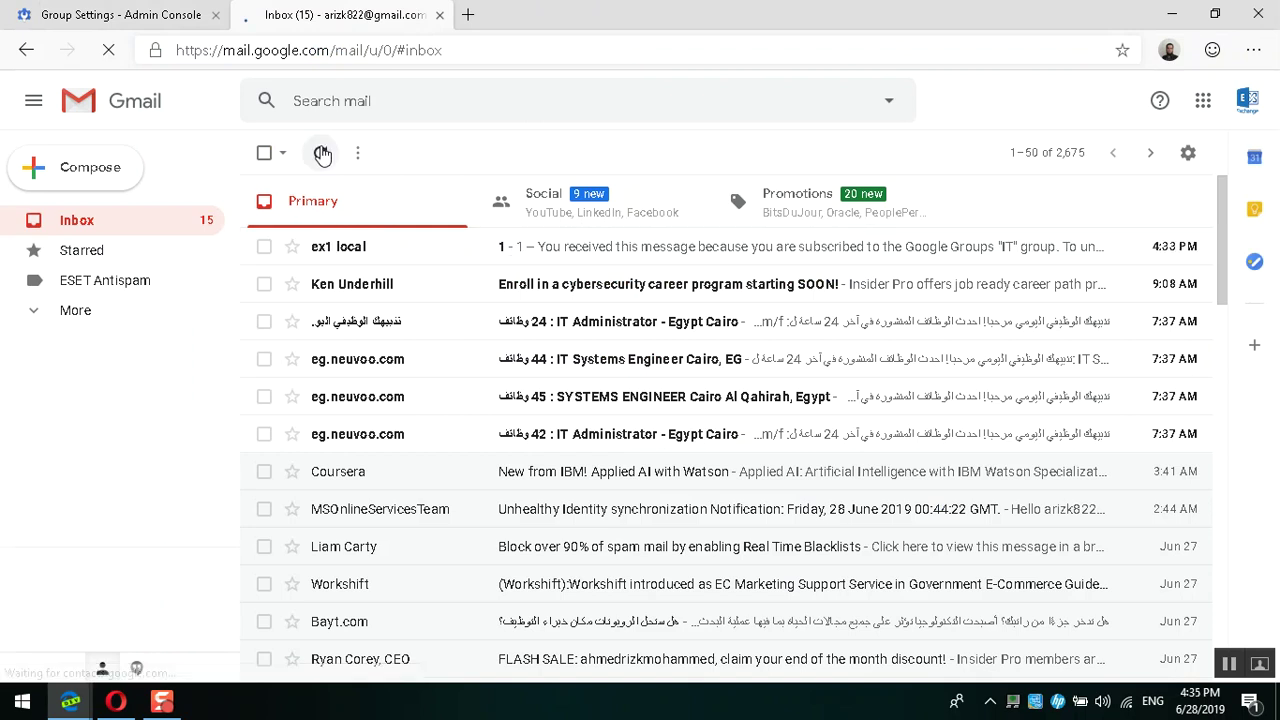
left_click(321, 153)
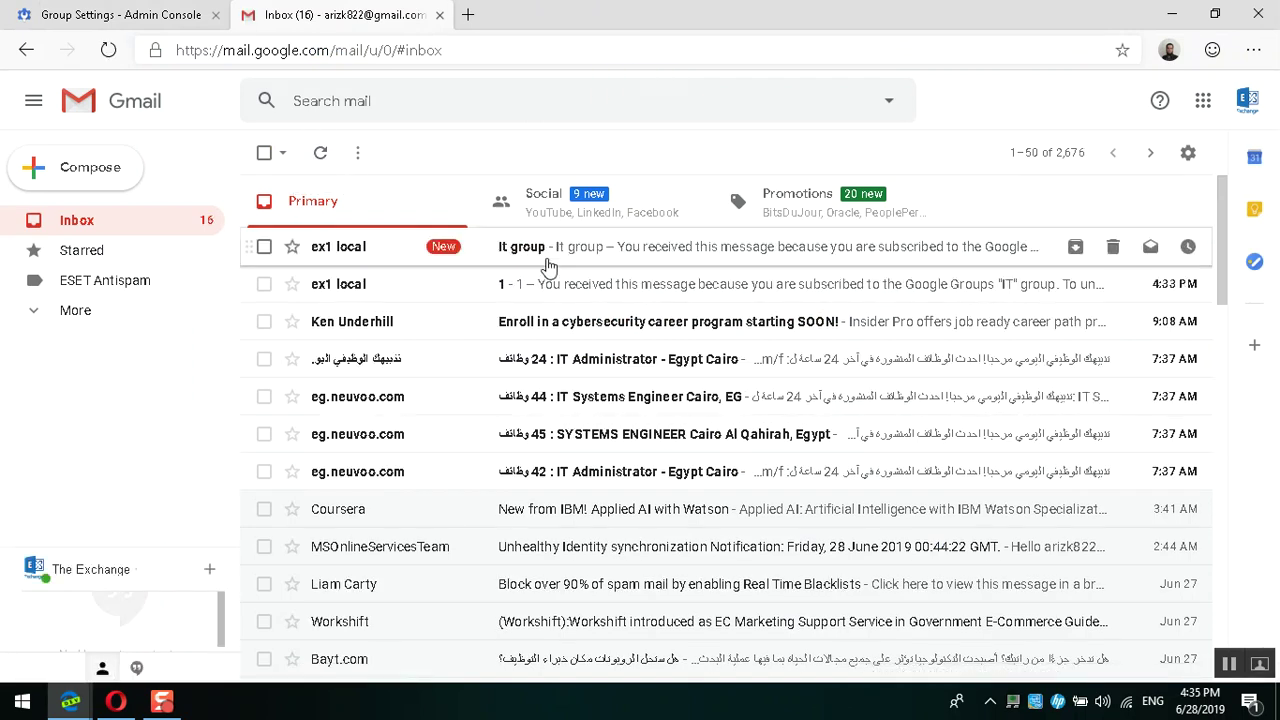
Step: Open the 'It group' message in the second Gmail inbox, then return to the group settings
left_click(116, 701)
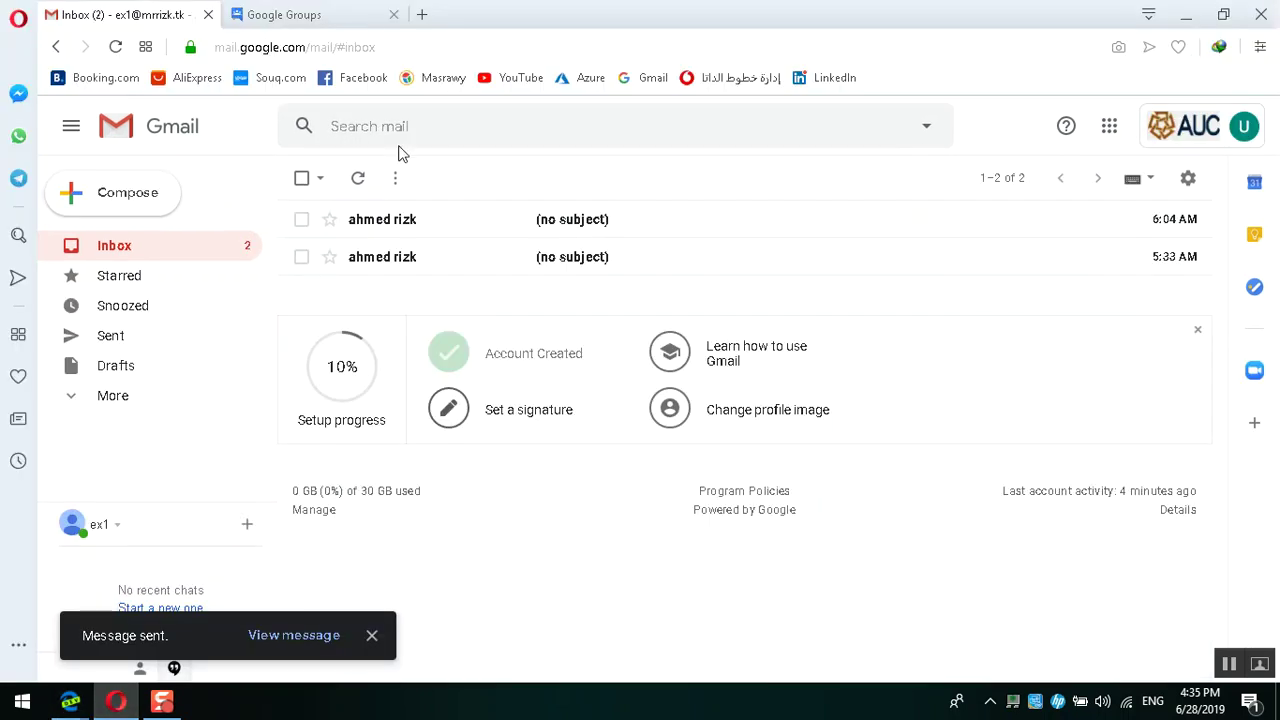
mouse_move(70, 700)
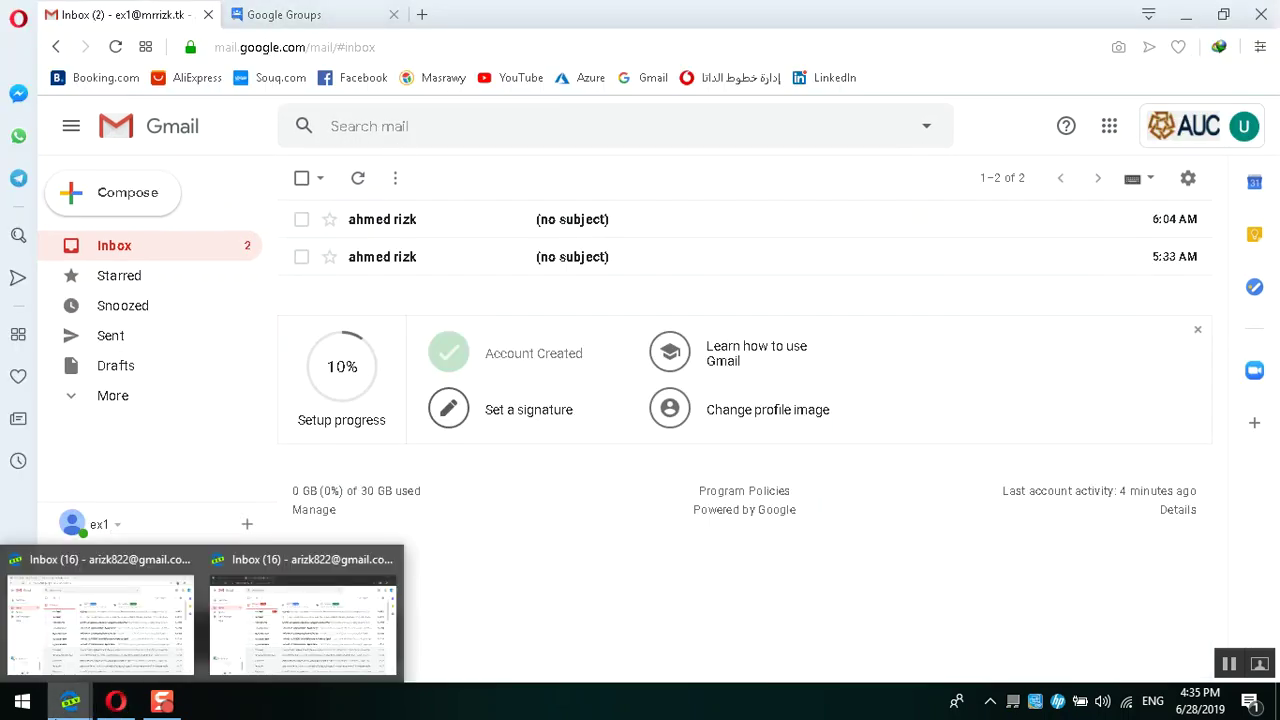
left_click(279, 615)
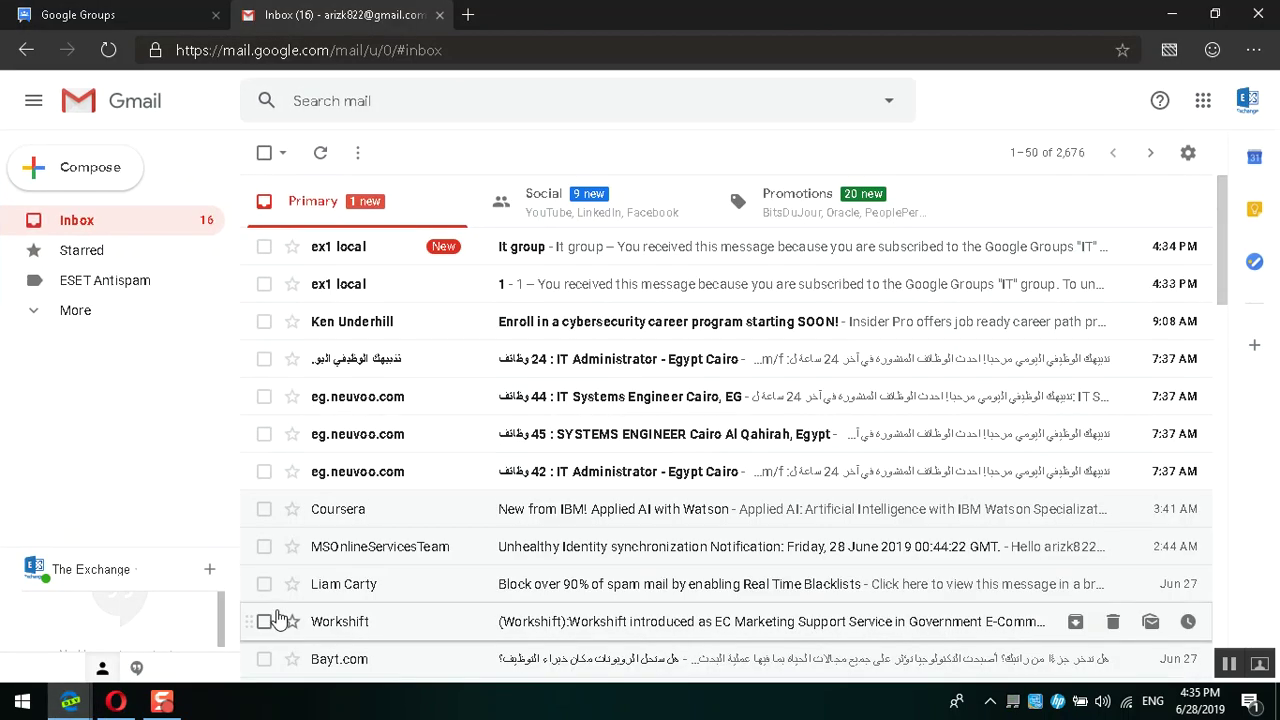
left_click(586, 256)
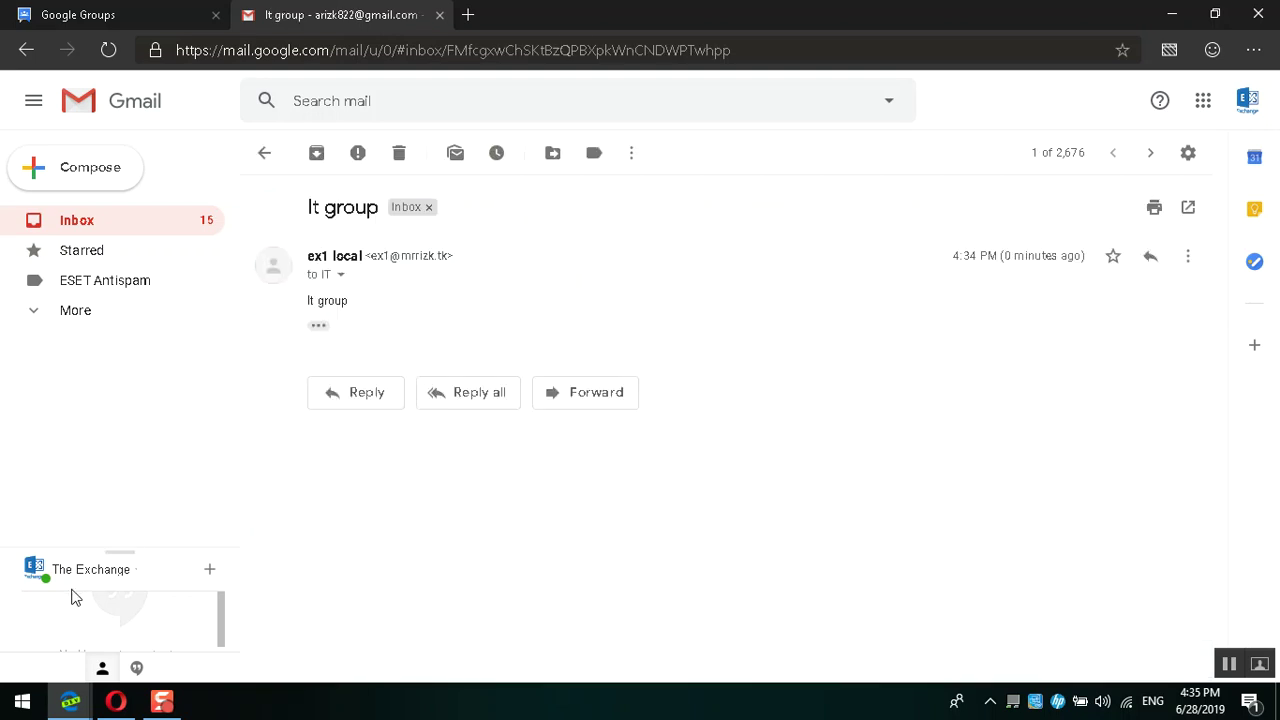
mouse_move(82, 710)
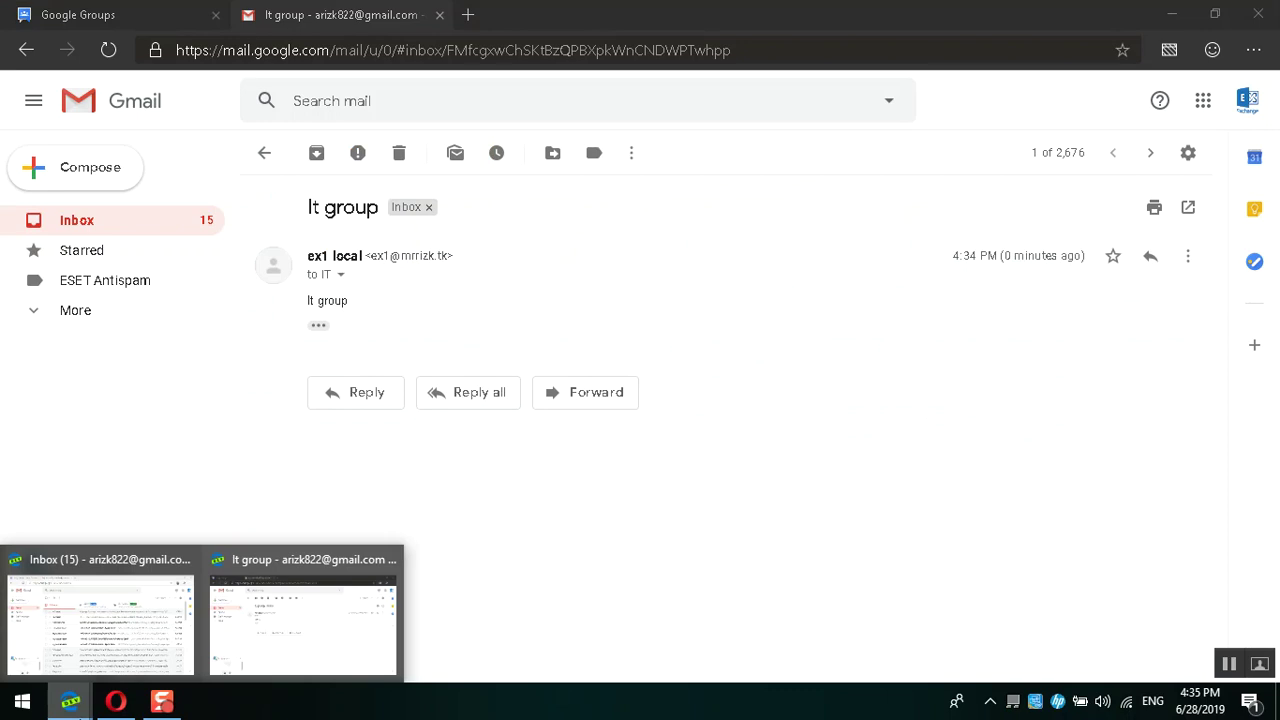
left_click(80, 645)
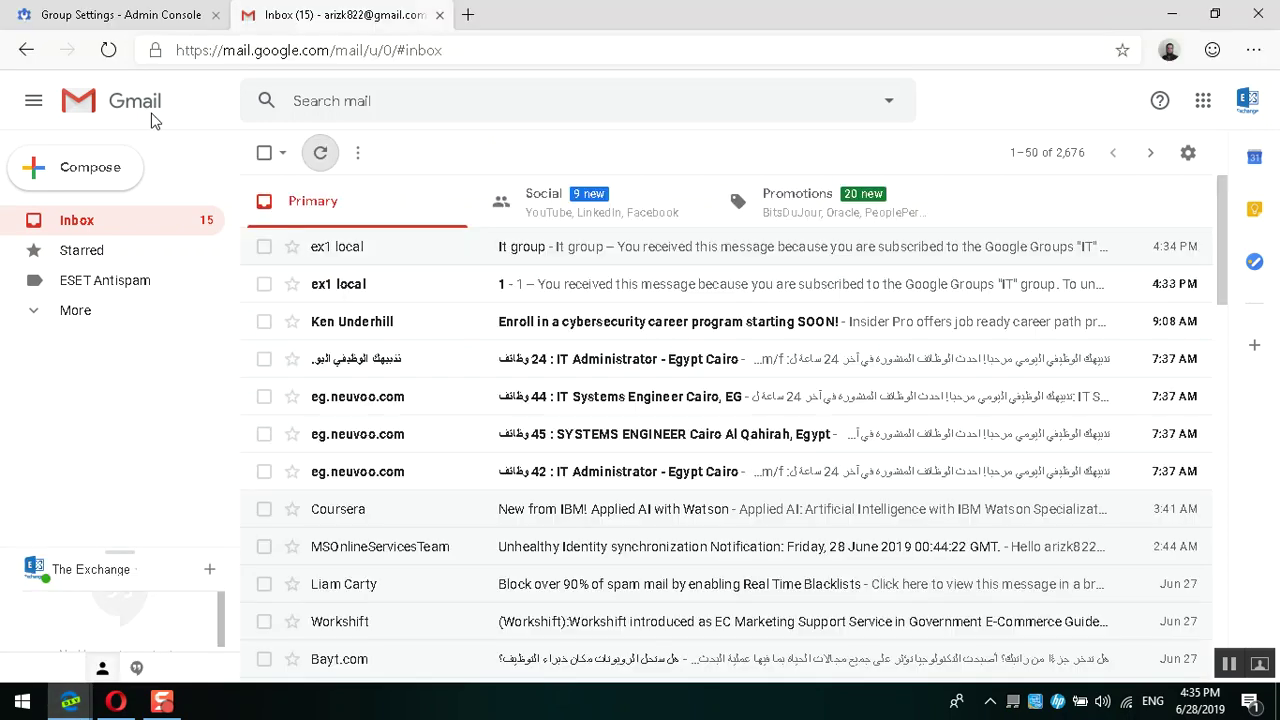
left_click(195, 10)
scroll(763, 367, "down", 3)
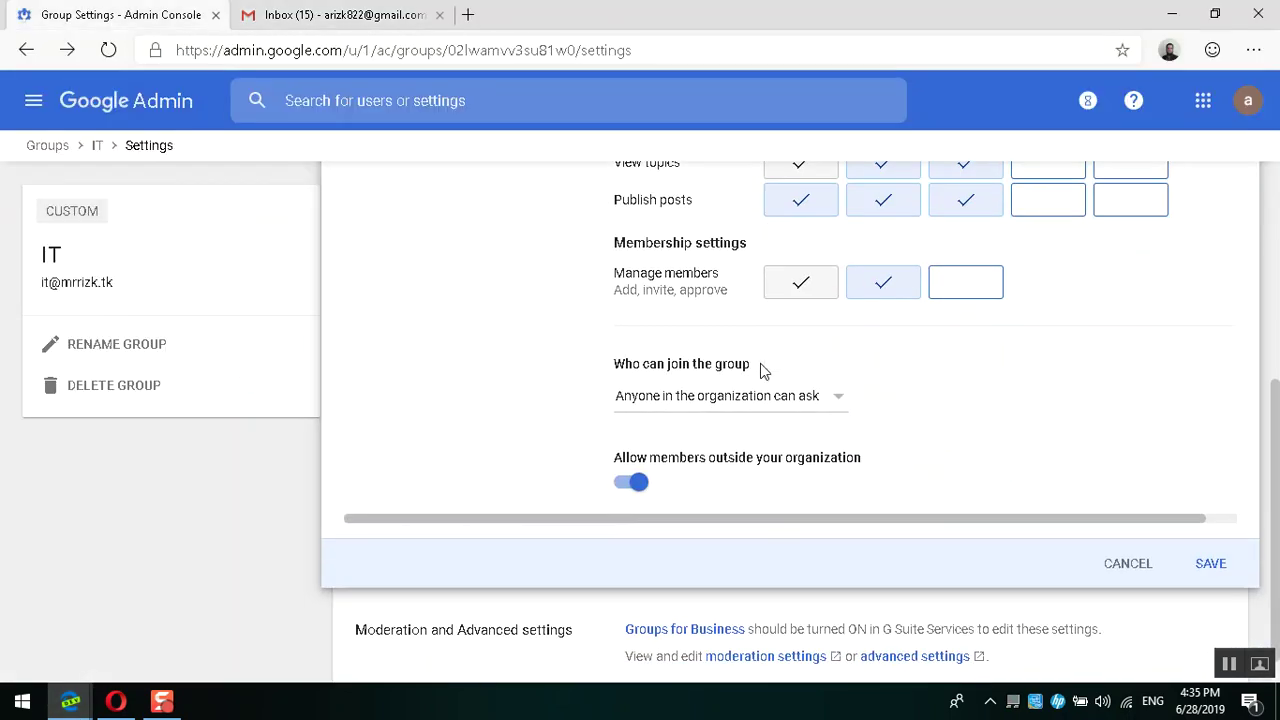
Step: Save the IT group's settings allowing outside members, then bring the ex1 Gmail inbox forward
left_click(1211, 564)
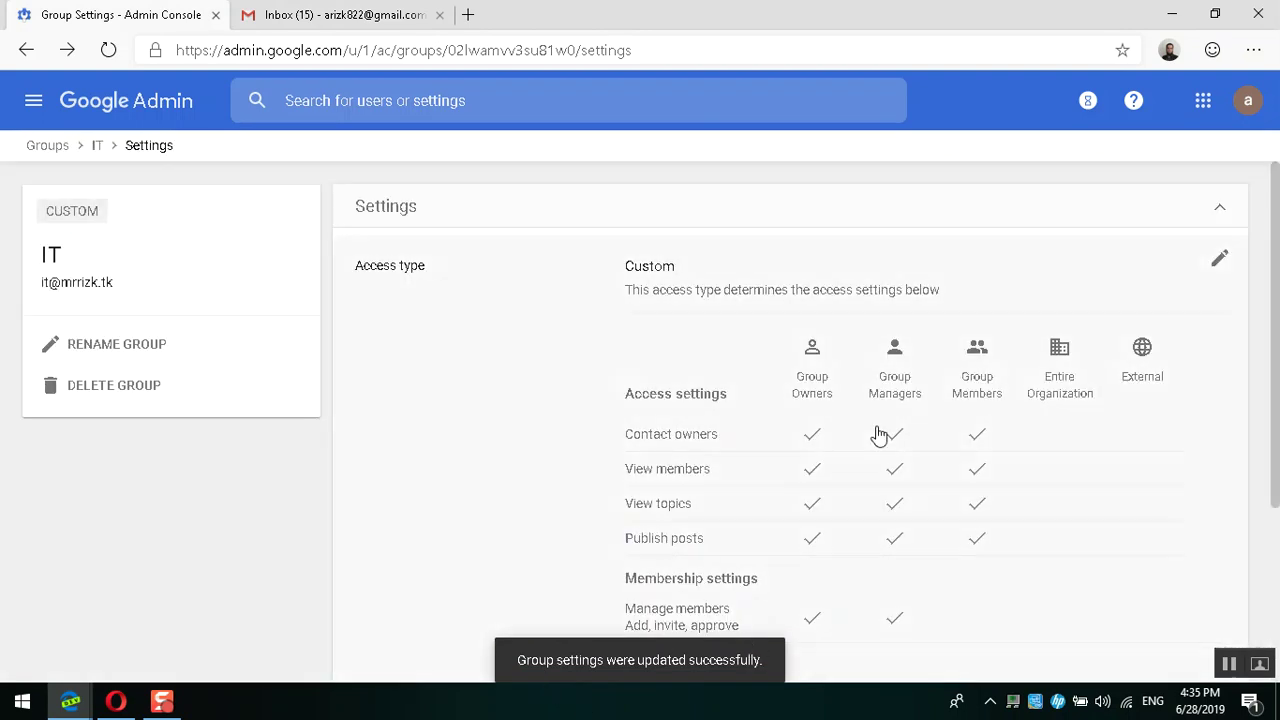
scroll(880, 434, "down", 3)
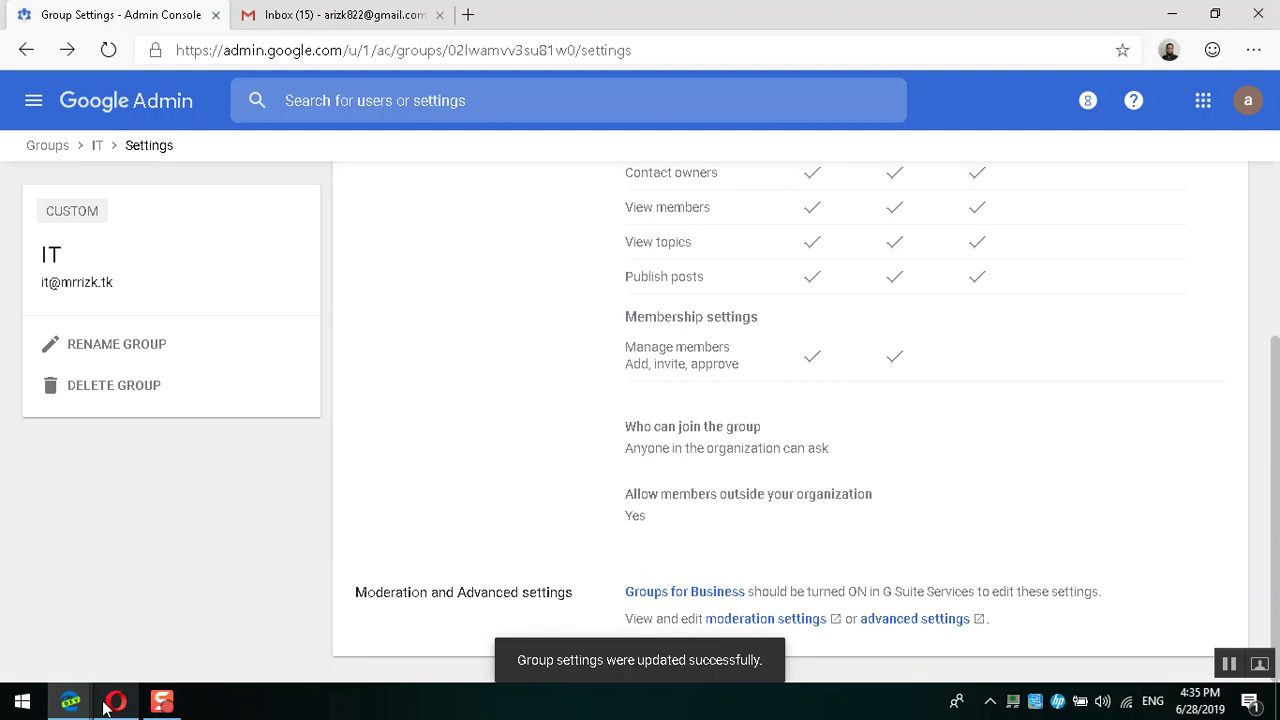
mouse_move(115, 700)
left_click(112, 595)
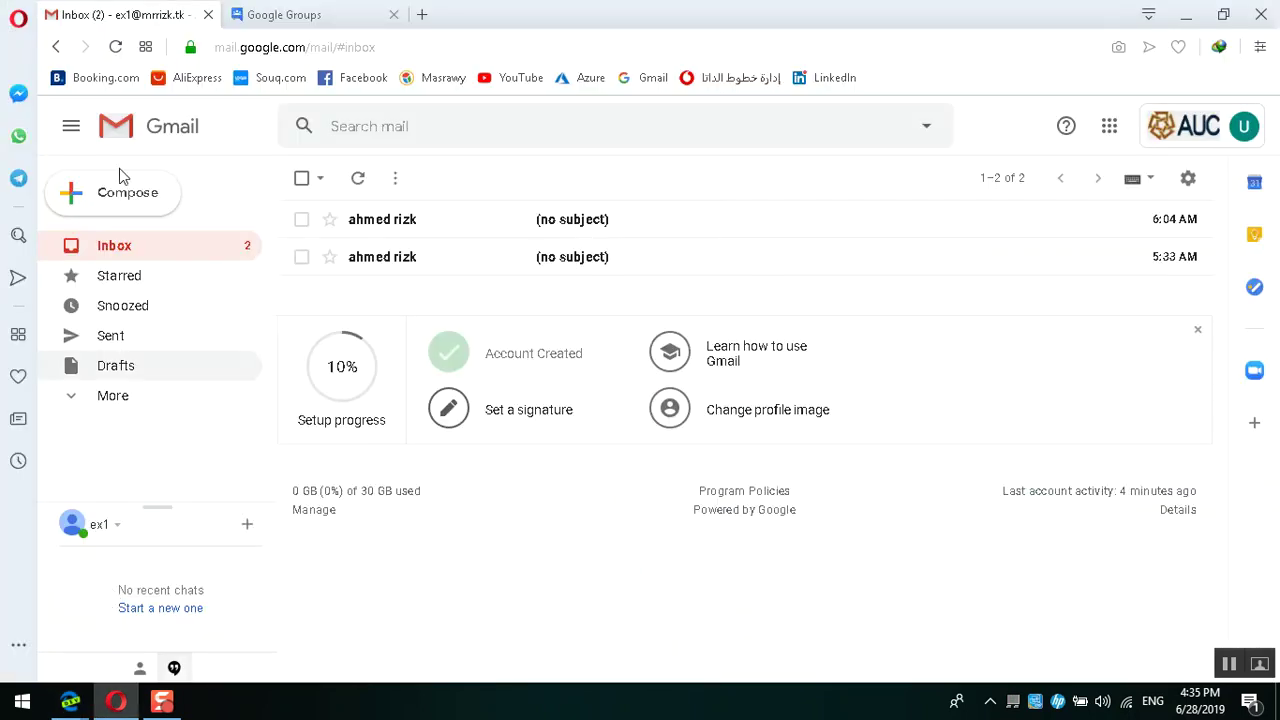
Step: Reload the Gmail inbox and the Google Groups page
left_click(116, 47)
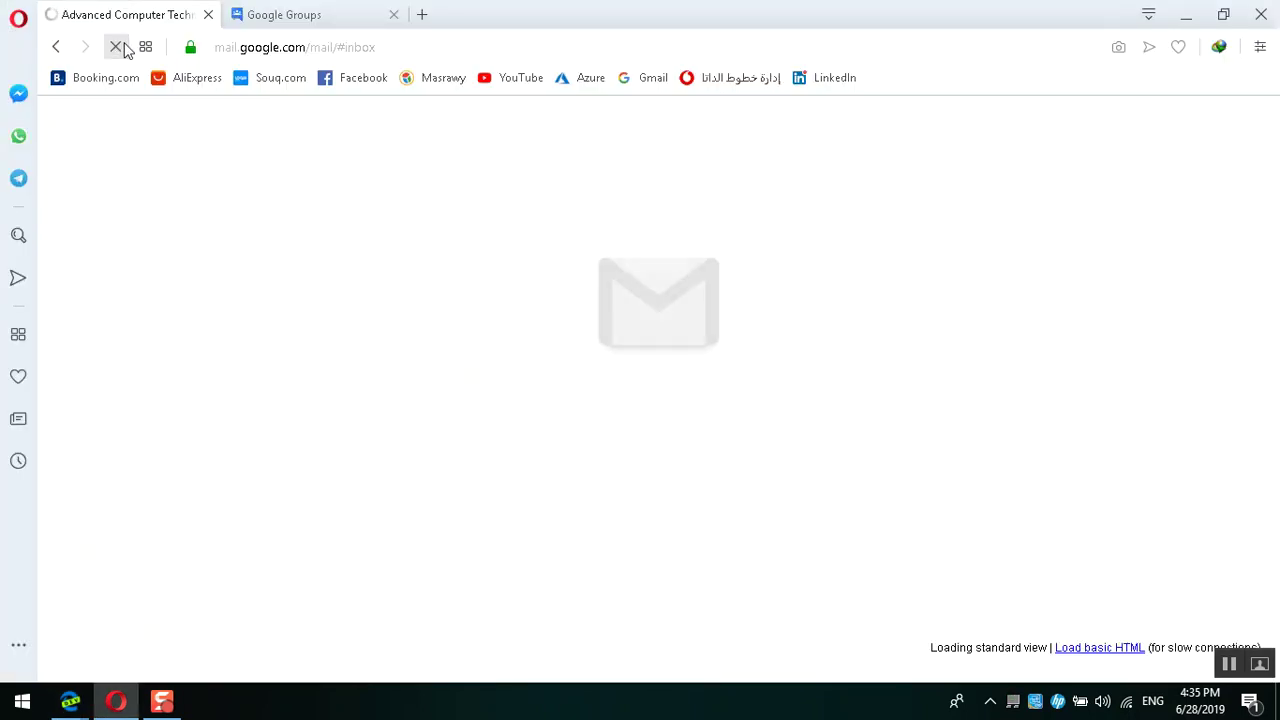
left_click(305, 12)
key("F5")
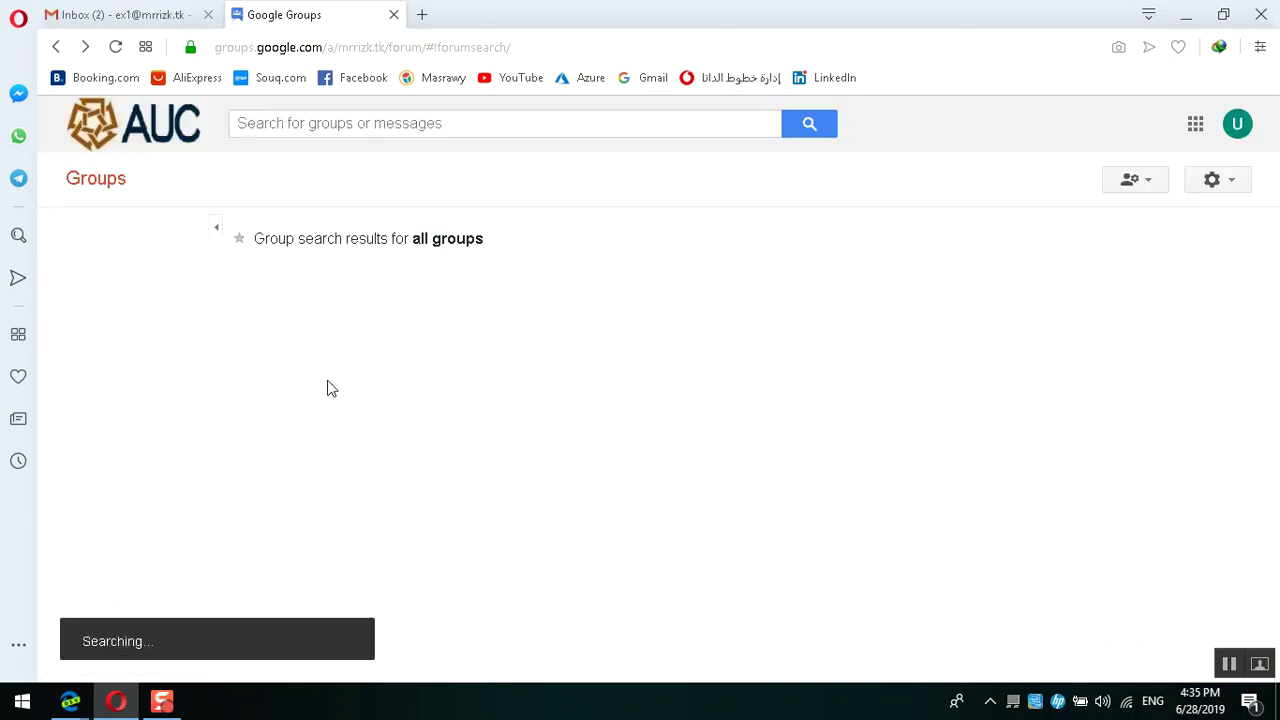
Step: In the other browser, reload Google Groups and check My groups and the Groups home
mouse_move(70, 700)
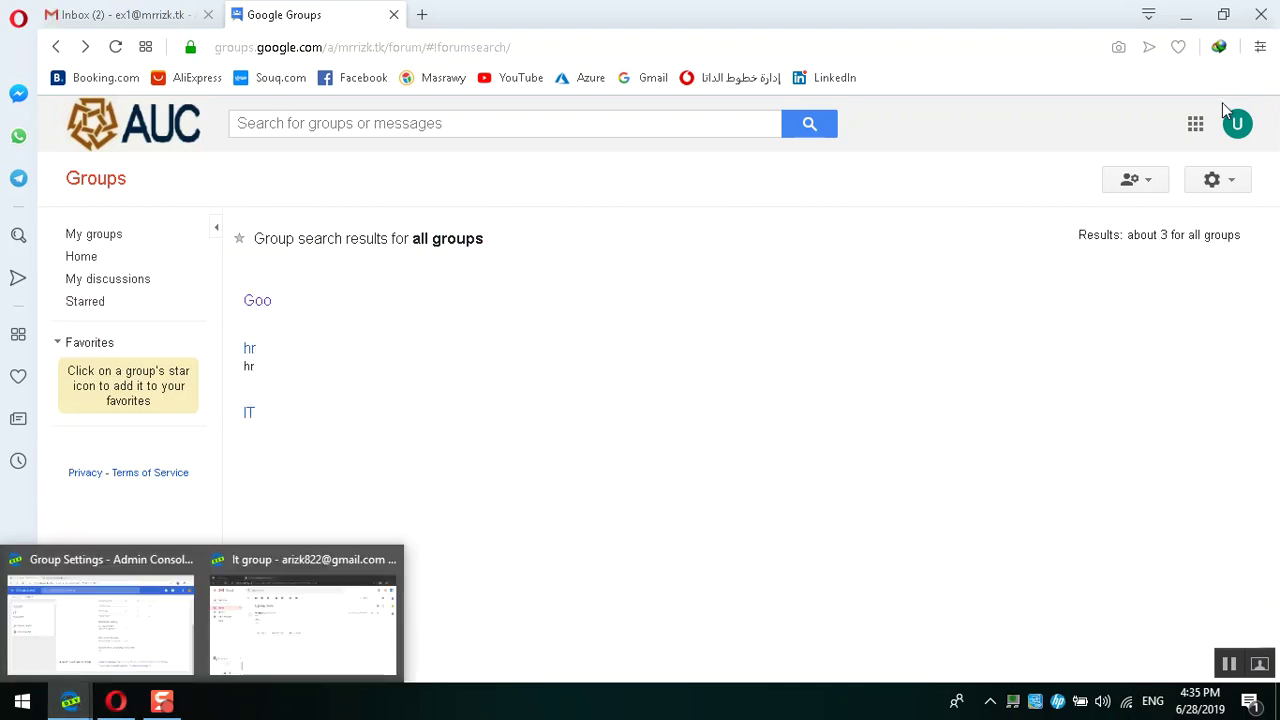
left_click(274, 563)
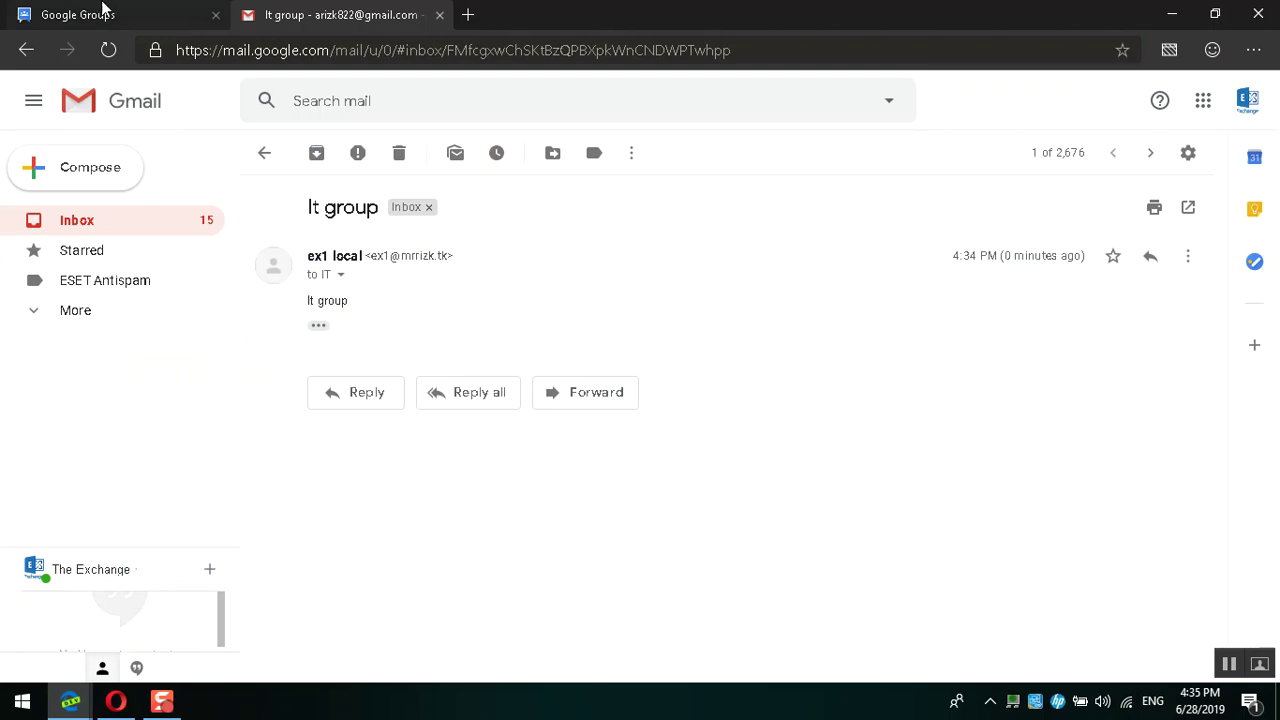
left_click(108, 12)
left_click(108, 50)
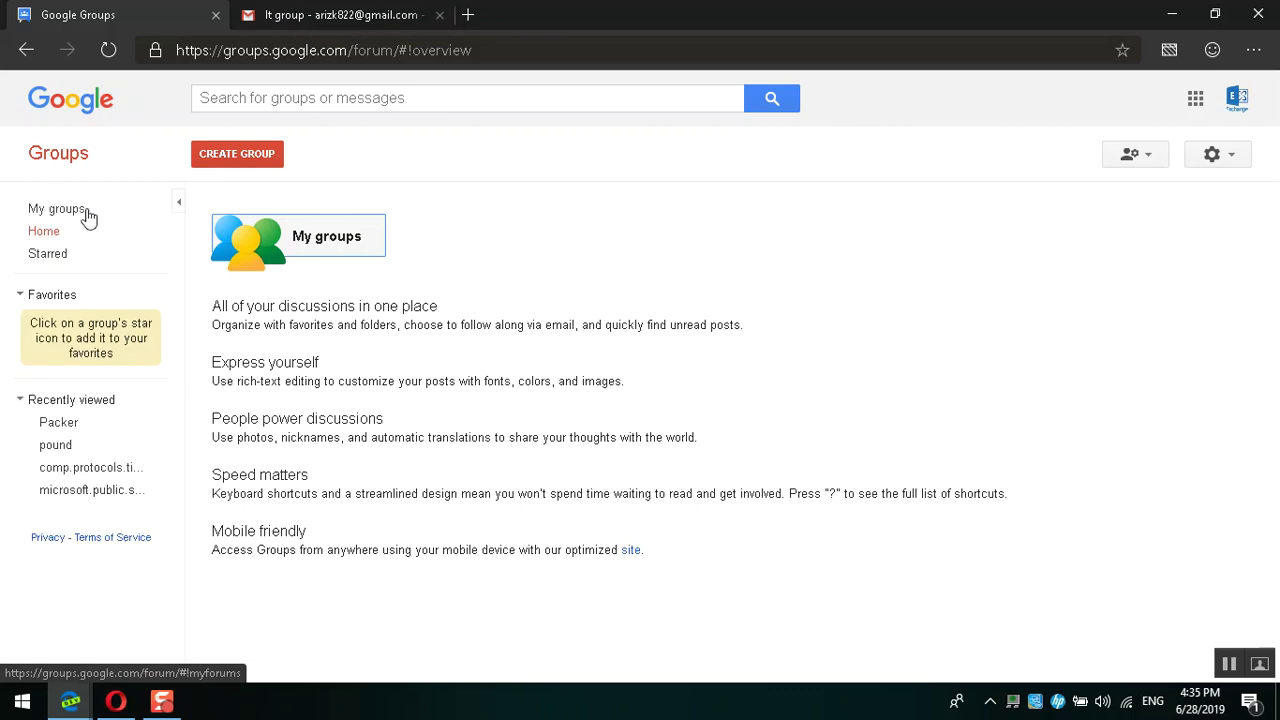
left_click(60, 212)
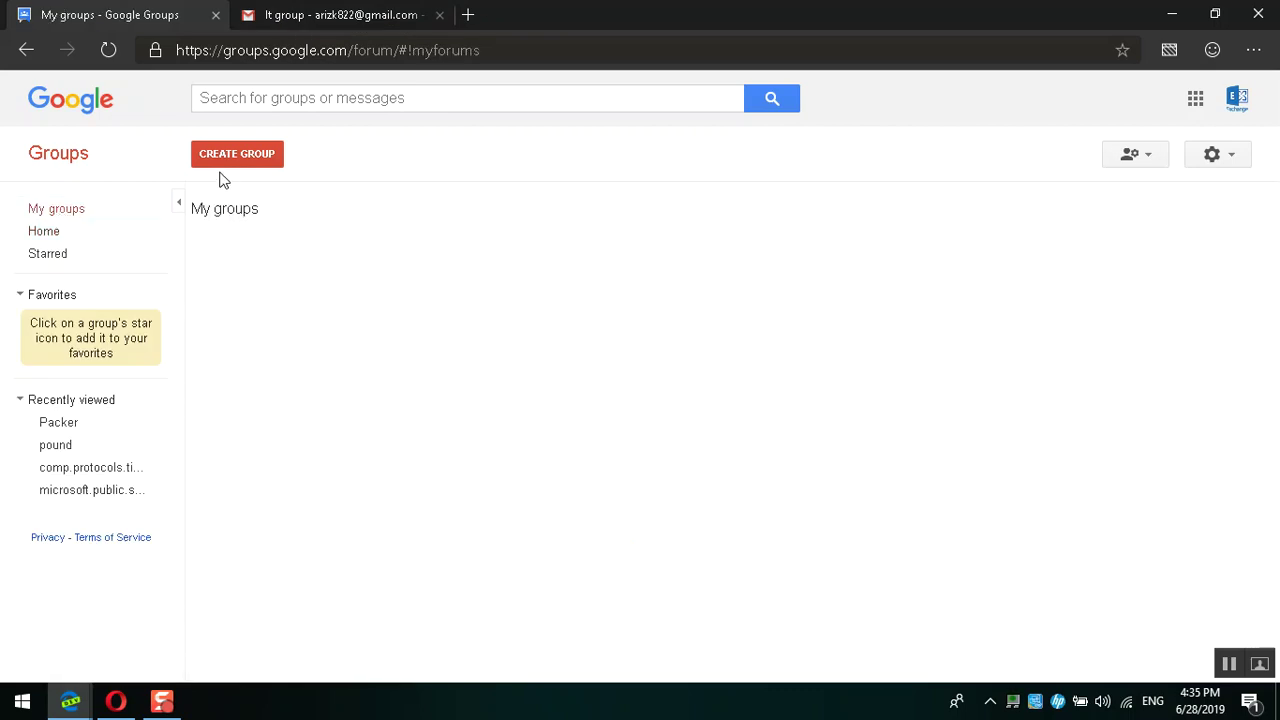
left_click(43, 232)
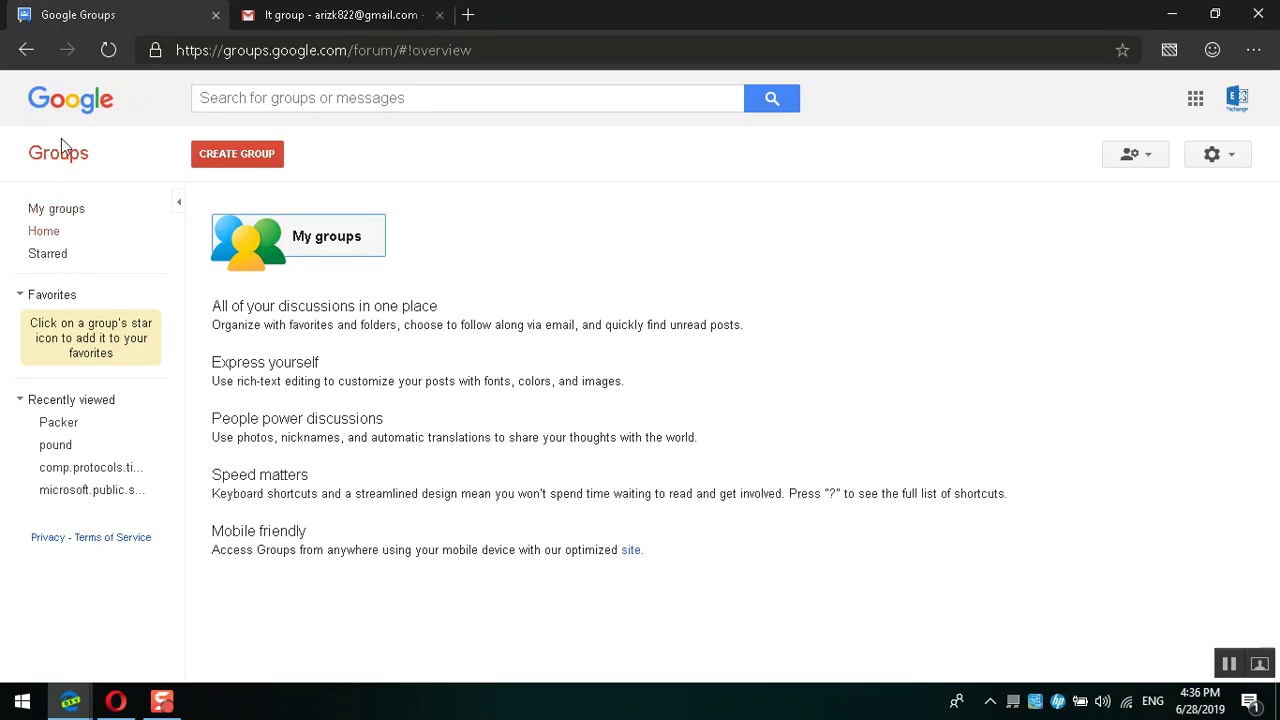
Step: Return to the Opera Google Groups window listing Goo, hr and IT, then the Gmail tab
left_click(320, 14)
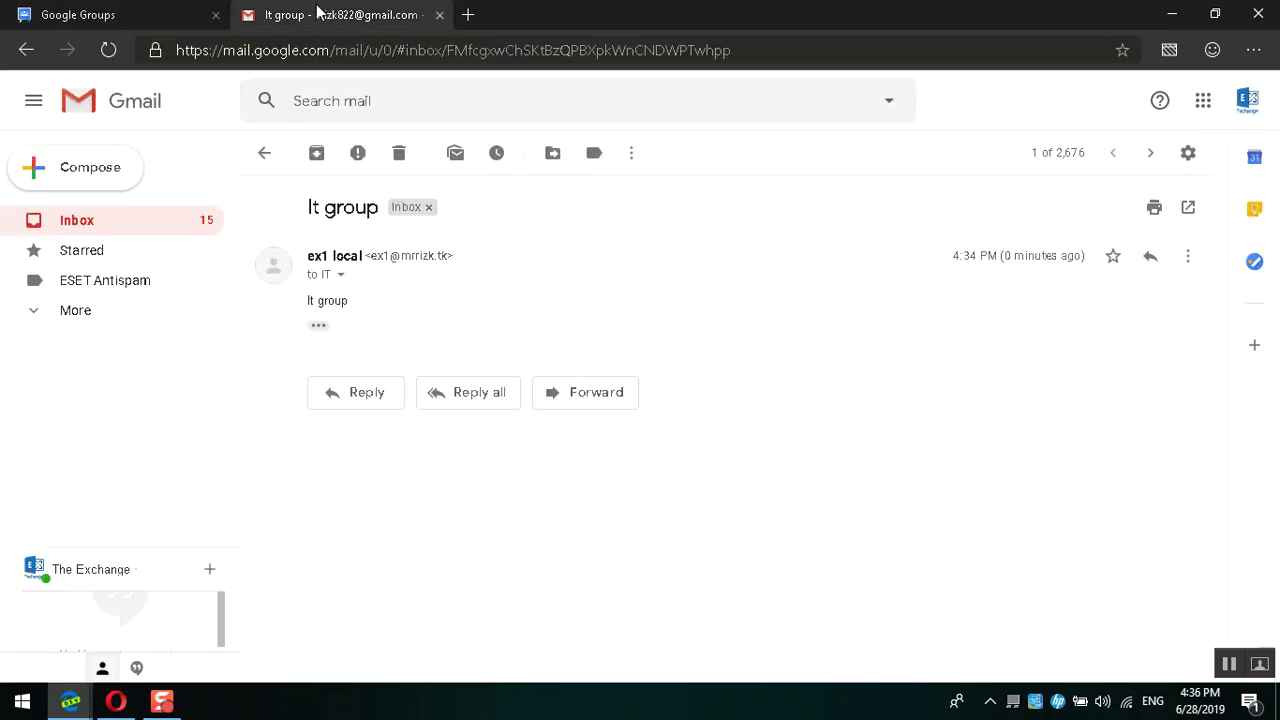
left_click(92, 705)
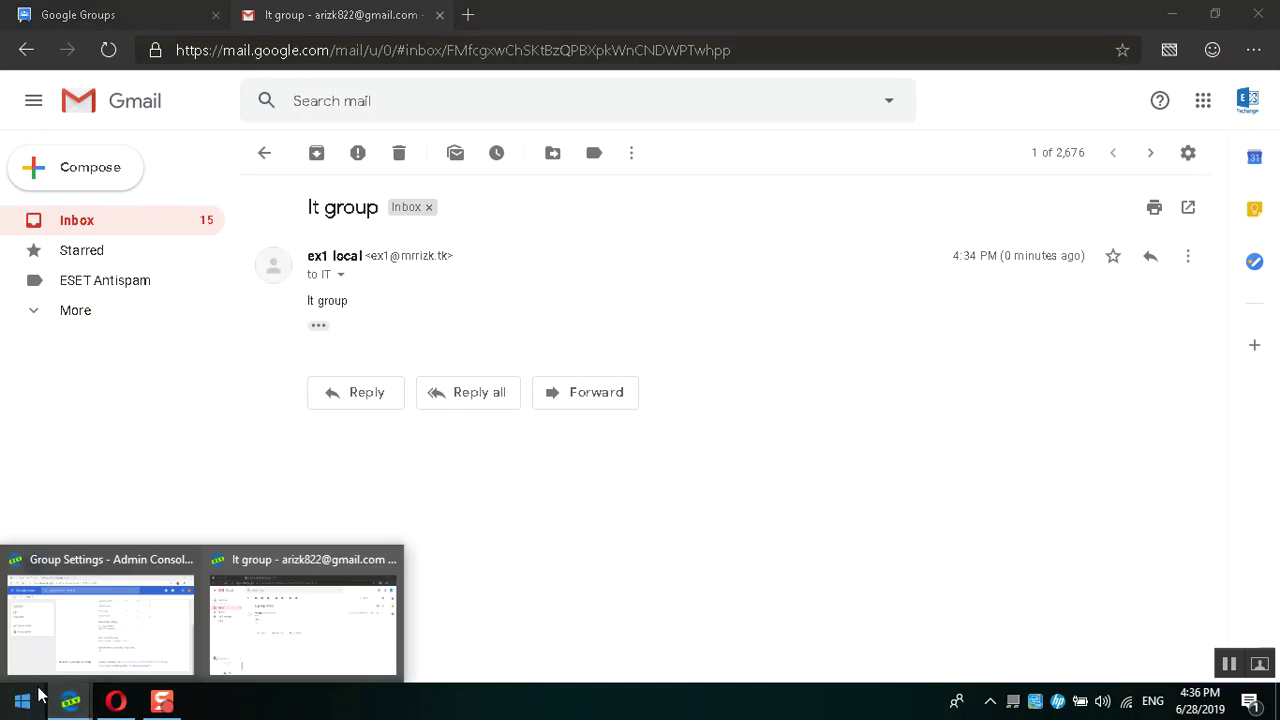
left_click(57, 697)
left_click(57, 697)
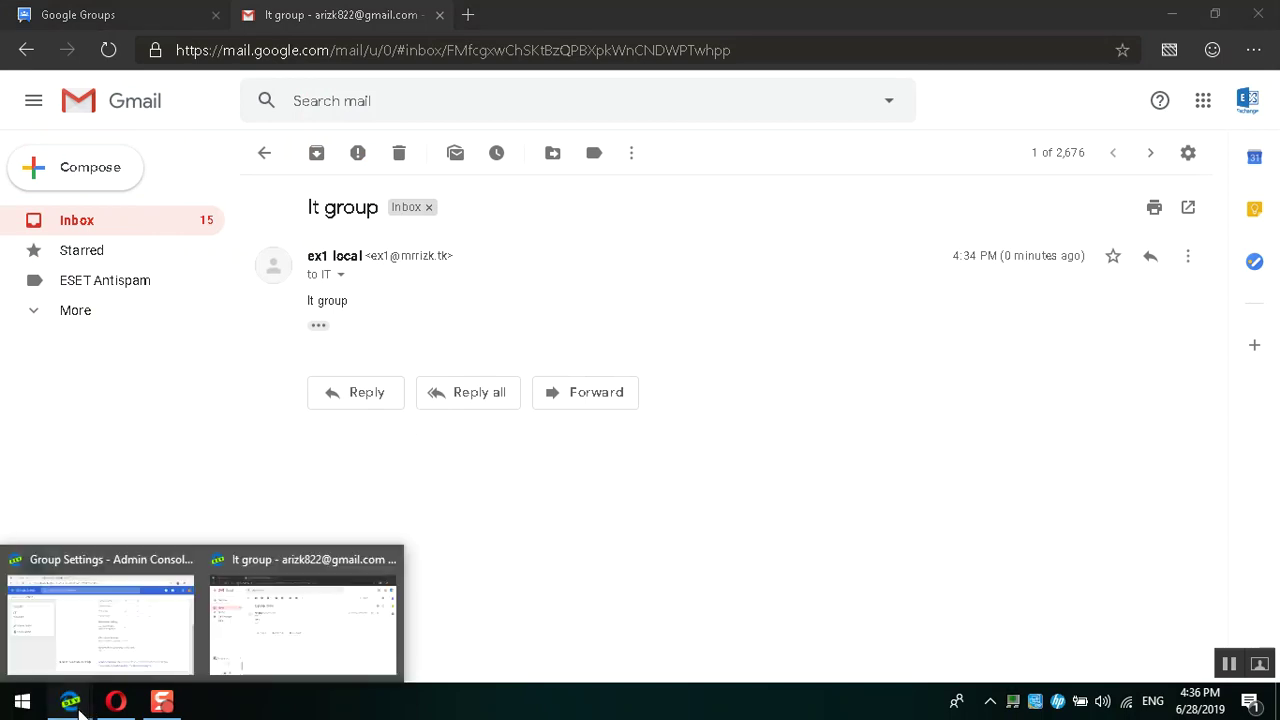
left_click(99, 632)
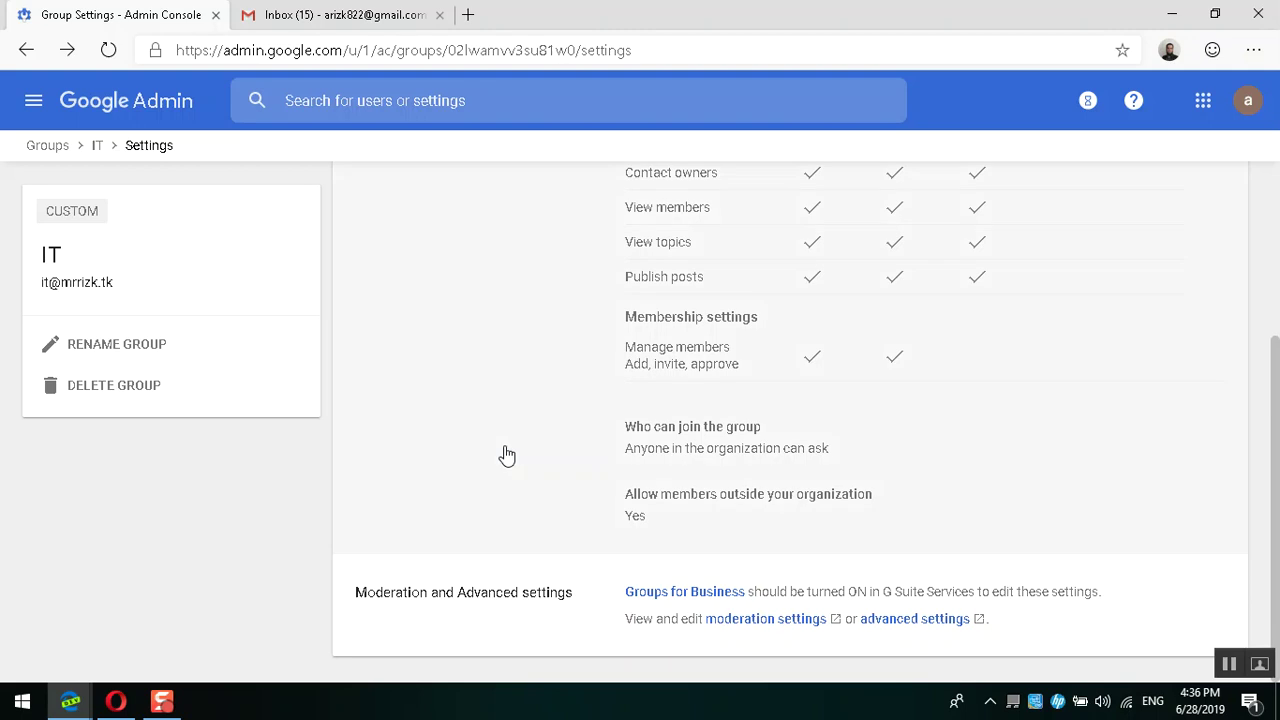
scroll(876, 377, "up", 3)
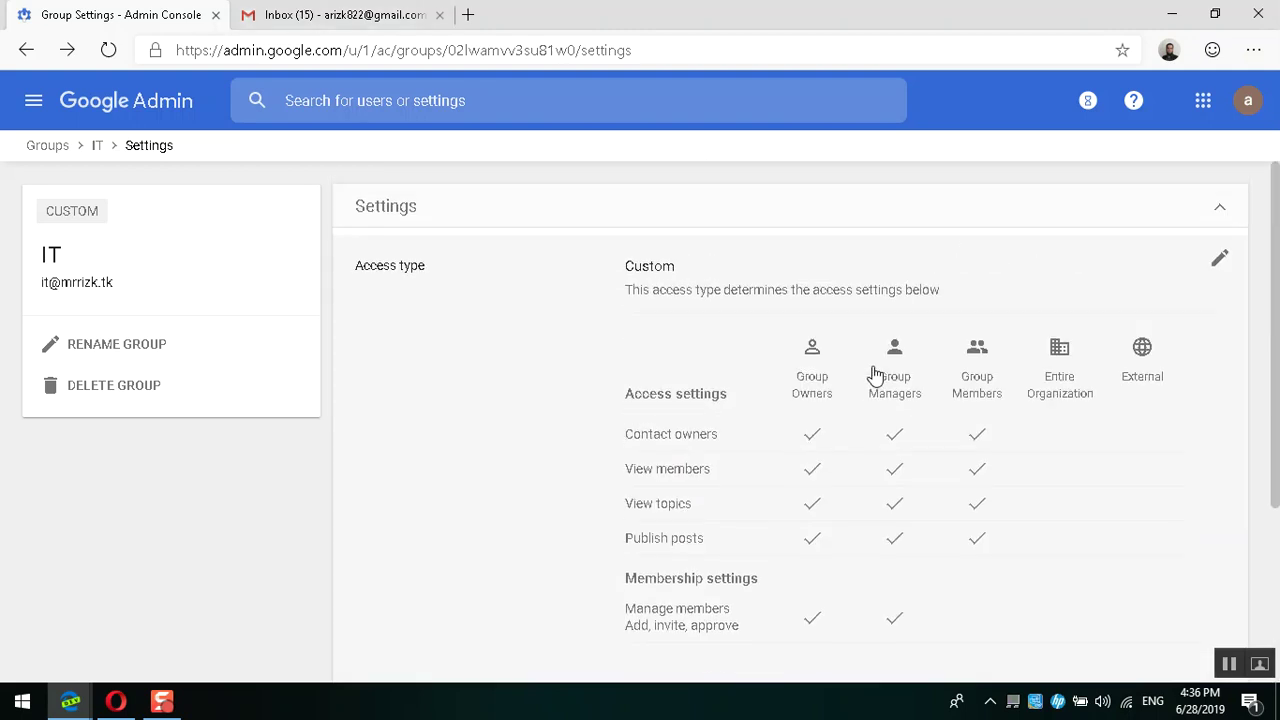
left_click(116, 700)
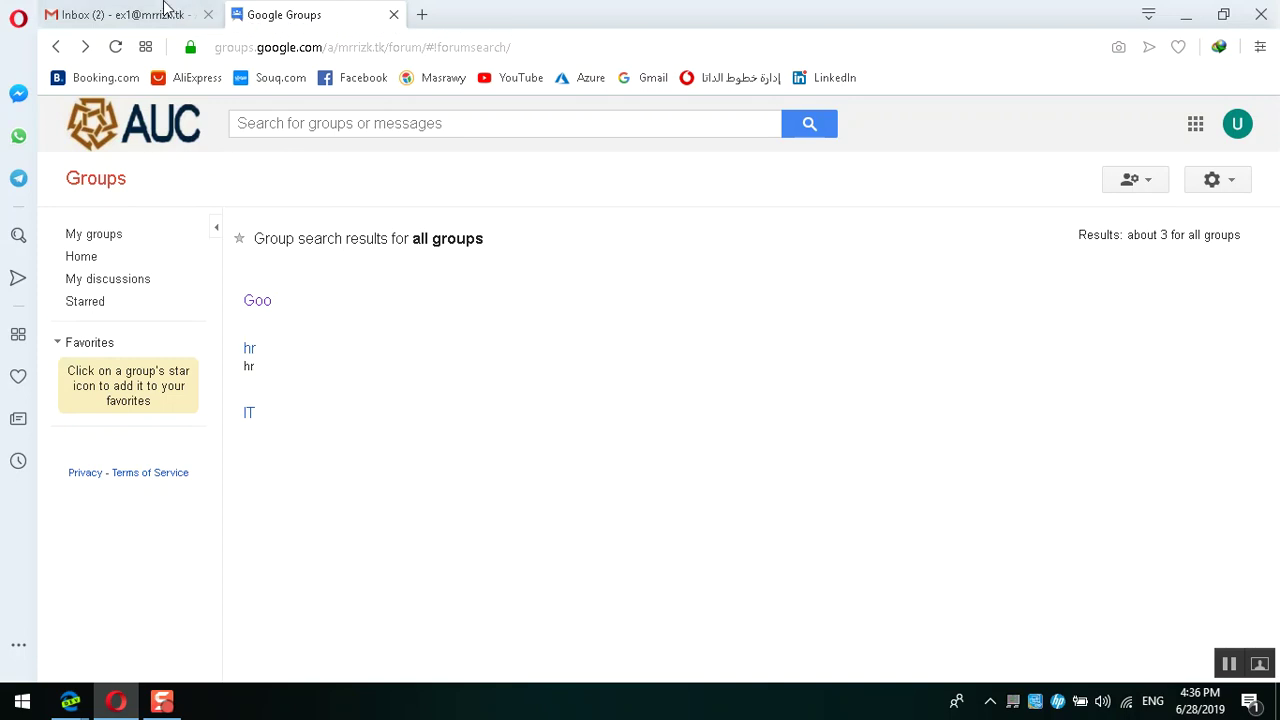
left_click(166, 12)
Step: Send ex1's message to the IT group with subject 'no' and body 'no send'
left_click(147, 215)
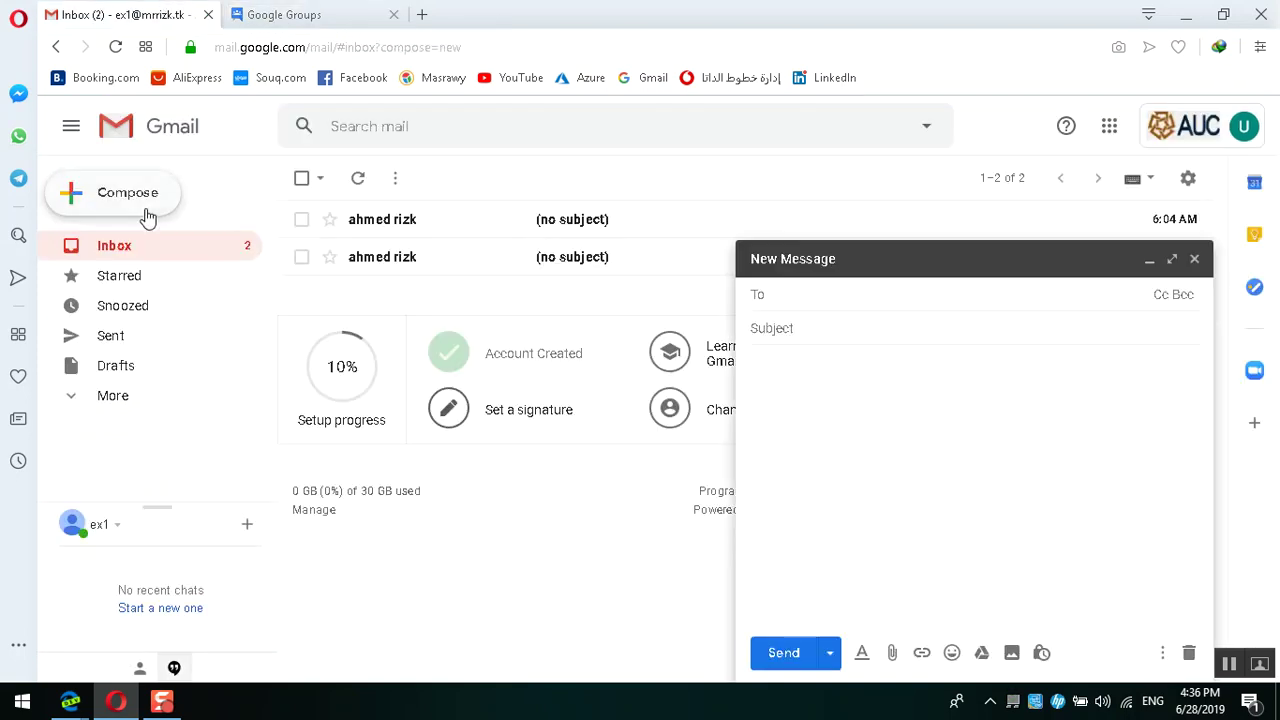
type("it")
key("Return")
key("Tab")
type("no")
key("Tab")
type("n")
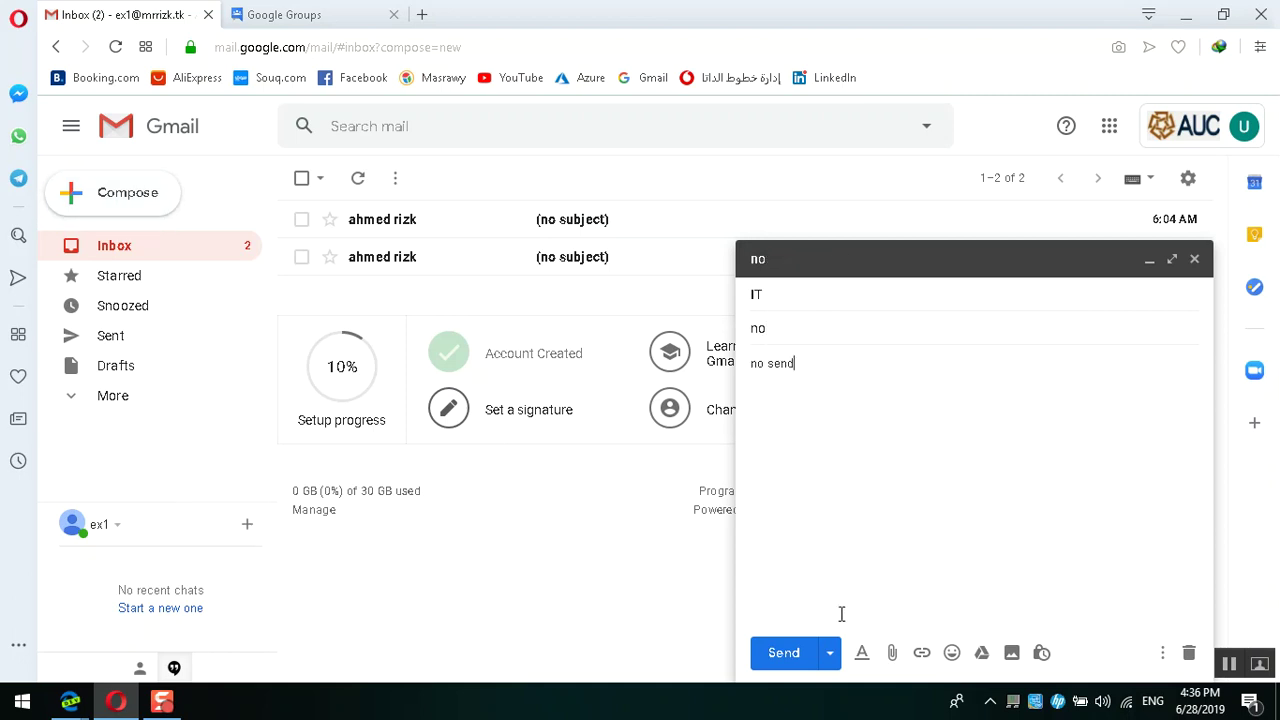
left_click(812, 652)
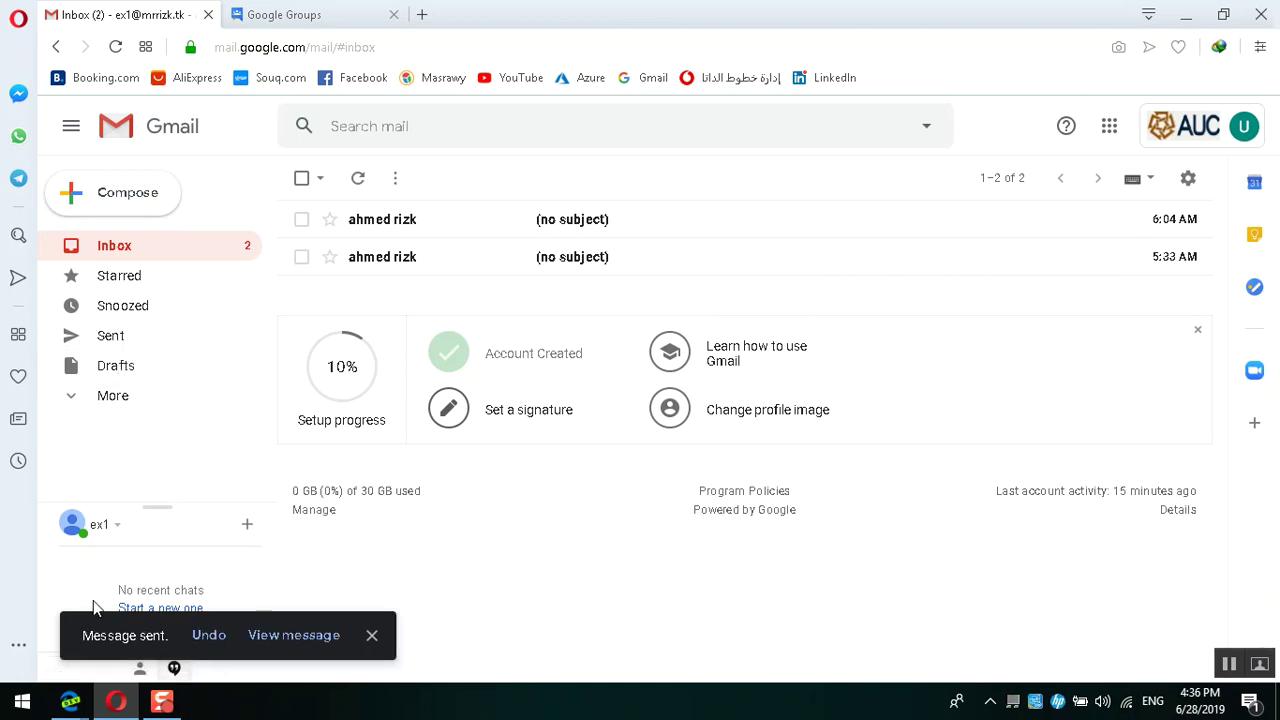
mouse_move(70, 702)
left_click(316, 594)
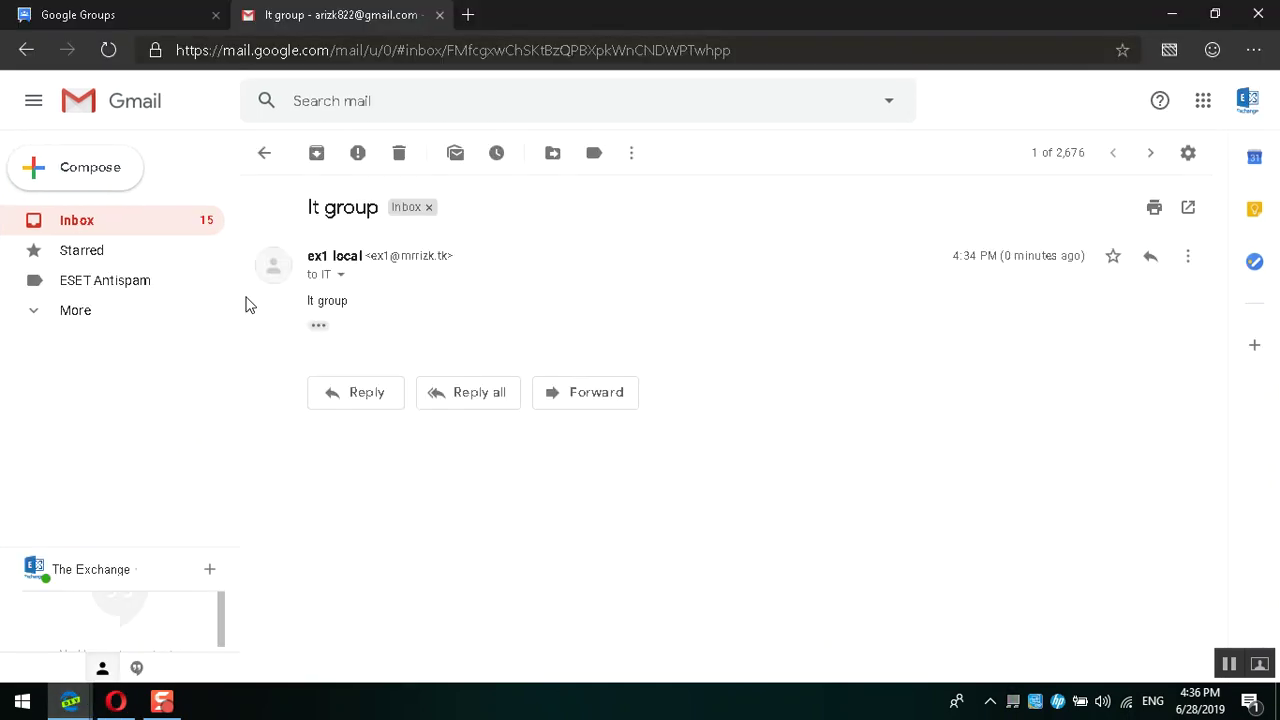
Step: Refresh the ex1 inbox, then switch to the other window's Gmail inbox and refresh it
left_click(114, 228)
left_click(321, 155)
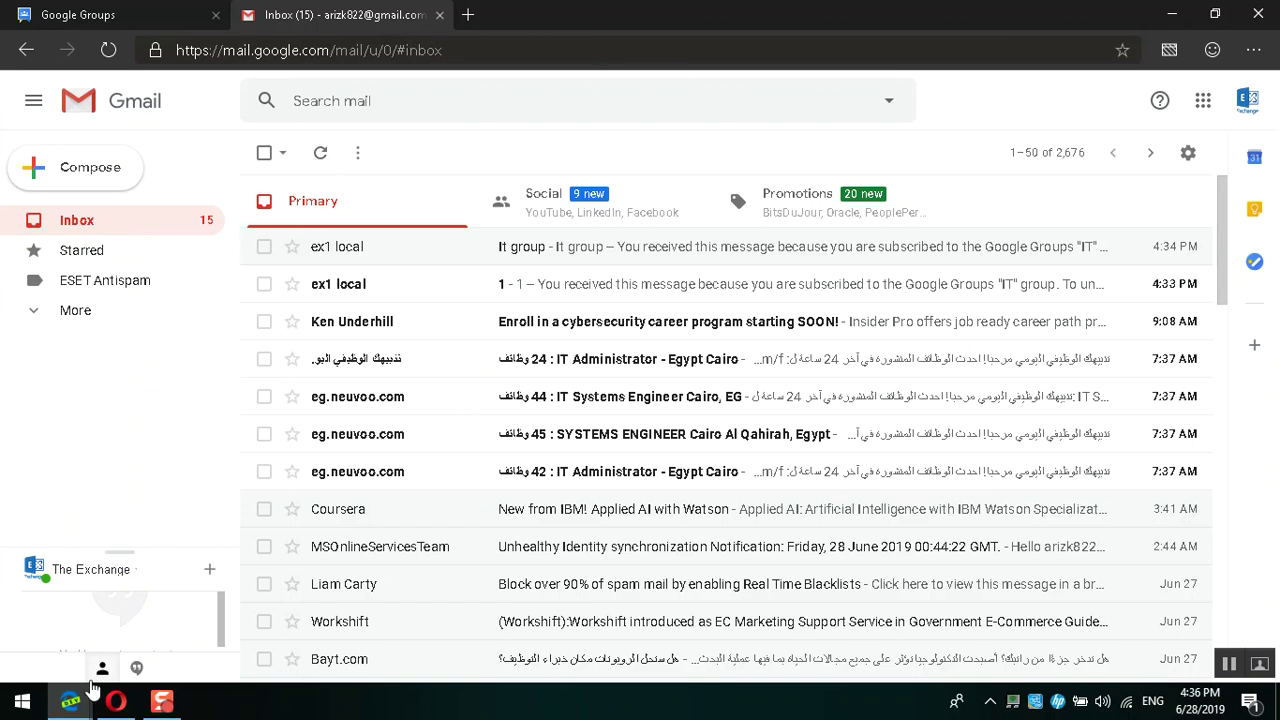
mouse_move(70, 702)
left_click(88, 630)
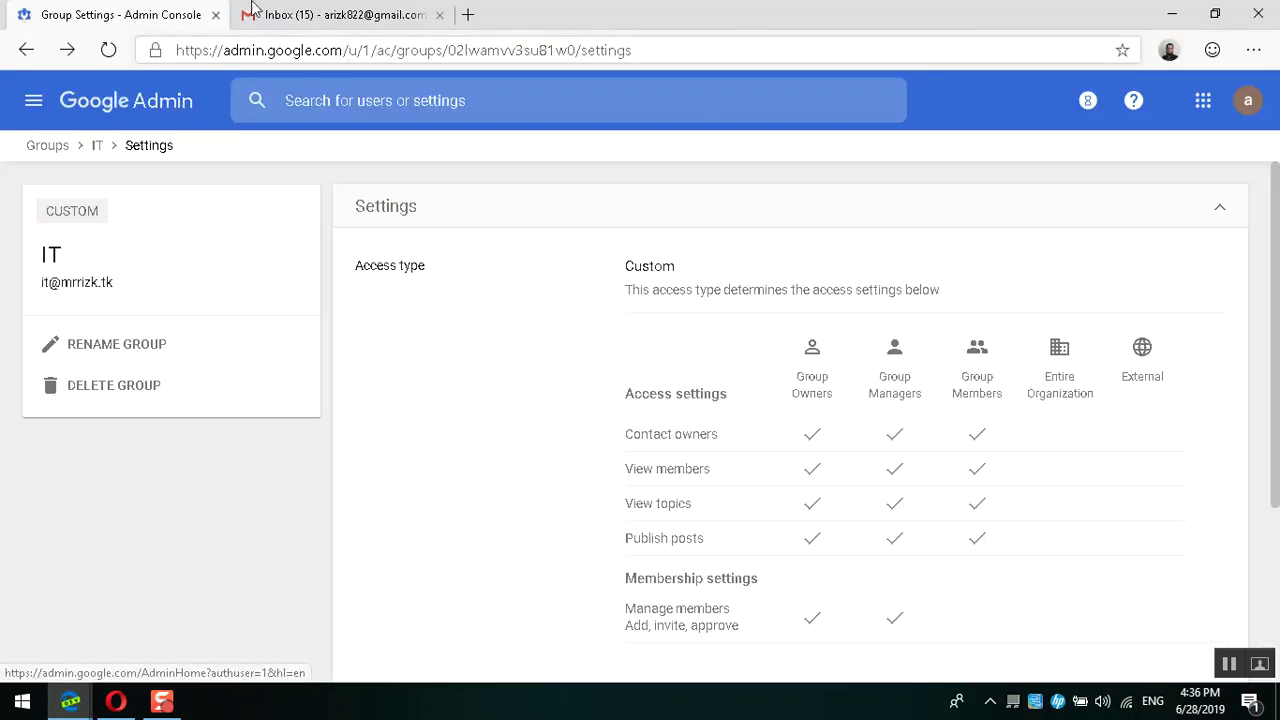
left_click(253, 10)
left_click(325, 168)
Step: Check the Spam folder, then return to the Inbox and refresh it
left_click(140, 318)
scroll(142, 328, "down", 2)
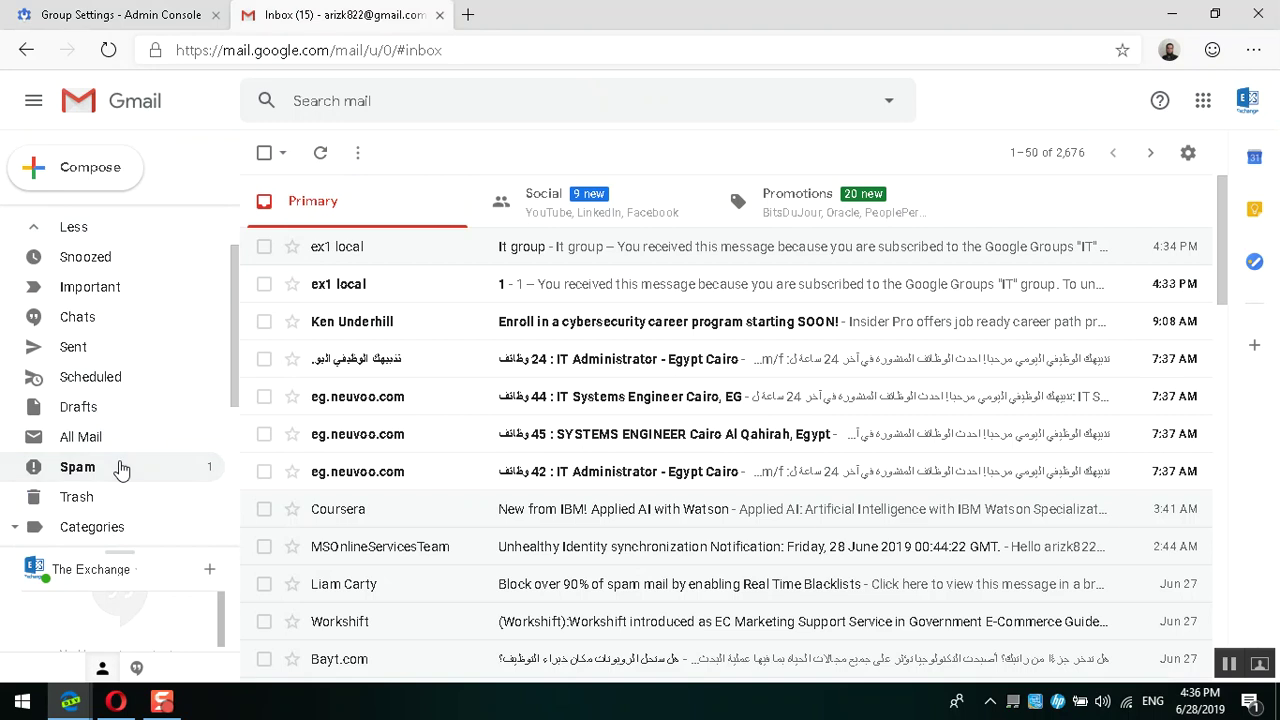
left_click(119, 467)
scroll(140, 275, "up", 2)
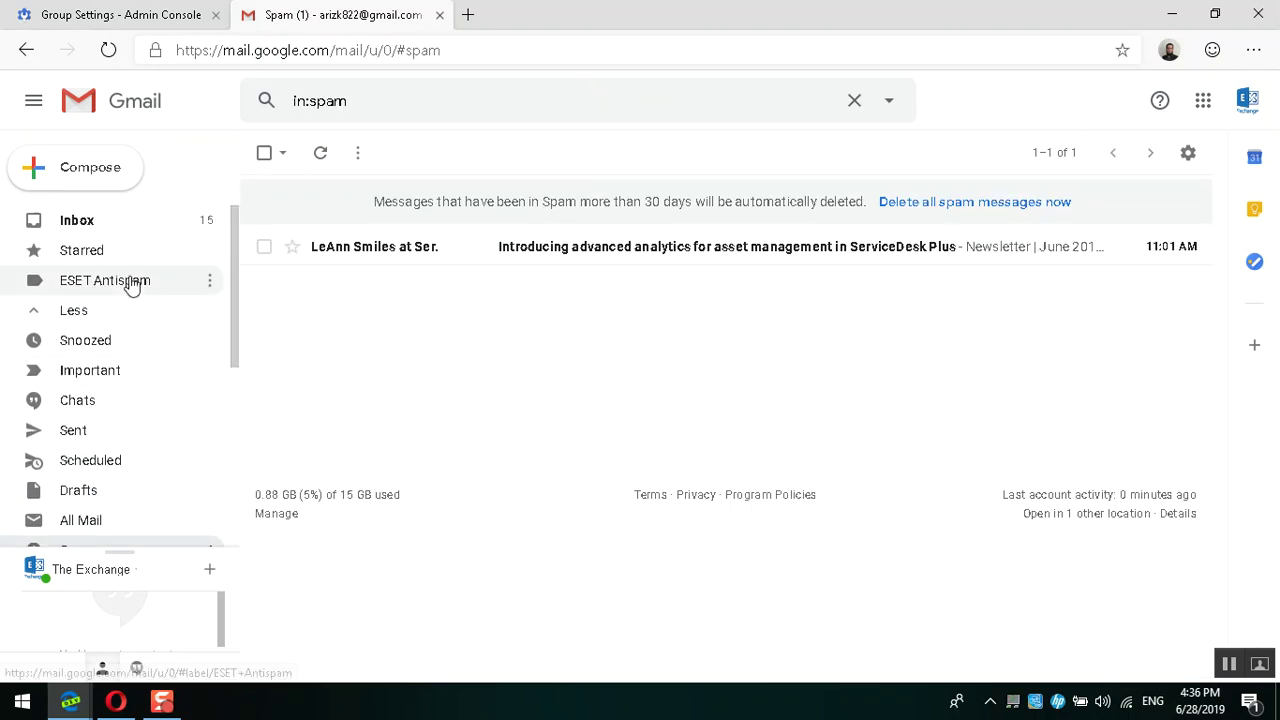
left_click(86, 228)
left_click(322, 154)
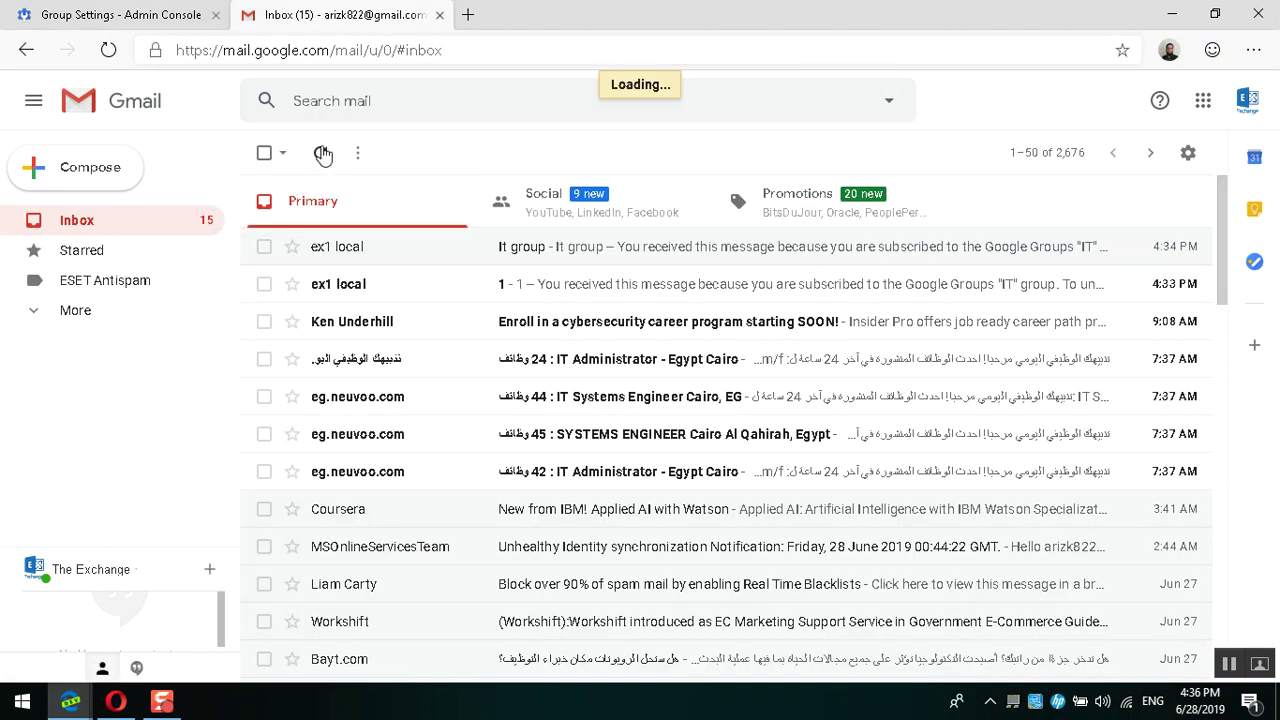
Step: Open the mrrizk.tk domain account's inbox in a new tab, refresh it and expand More
left_click(80, 700)
left_click(86, 640)
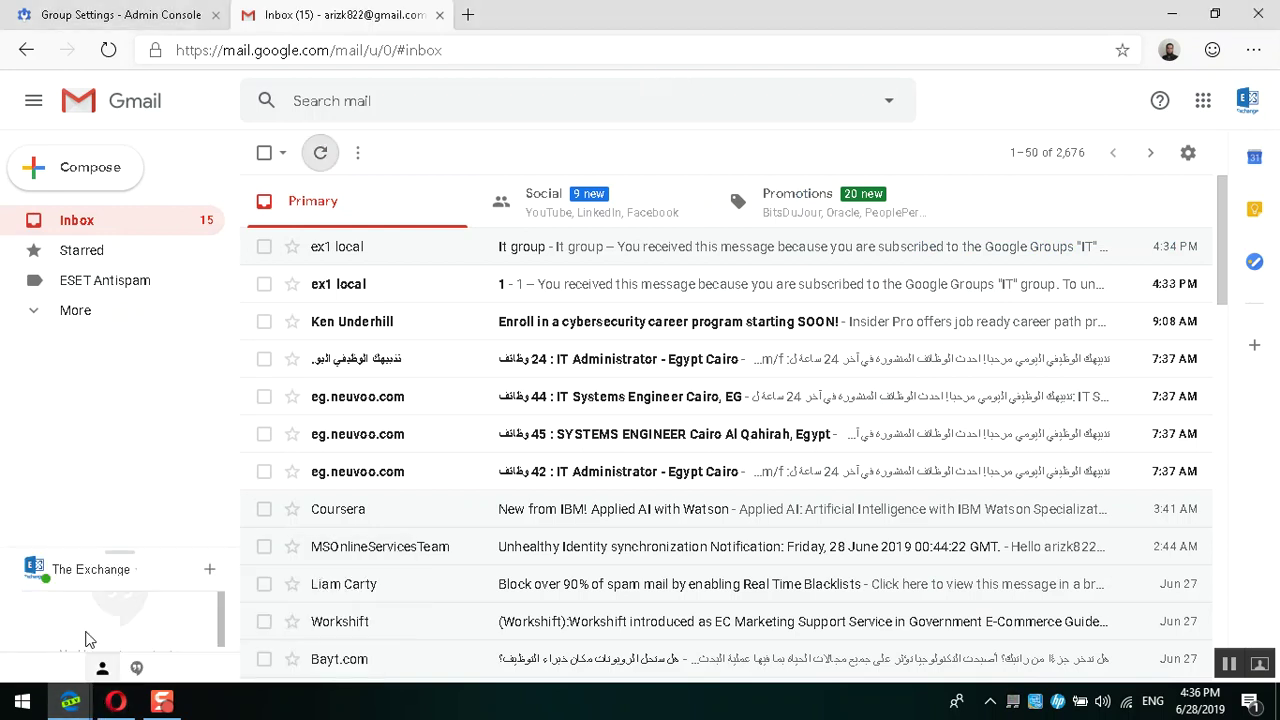
left_click(70, 700)
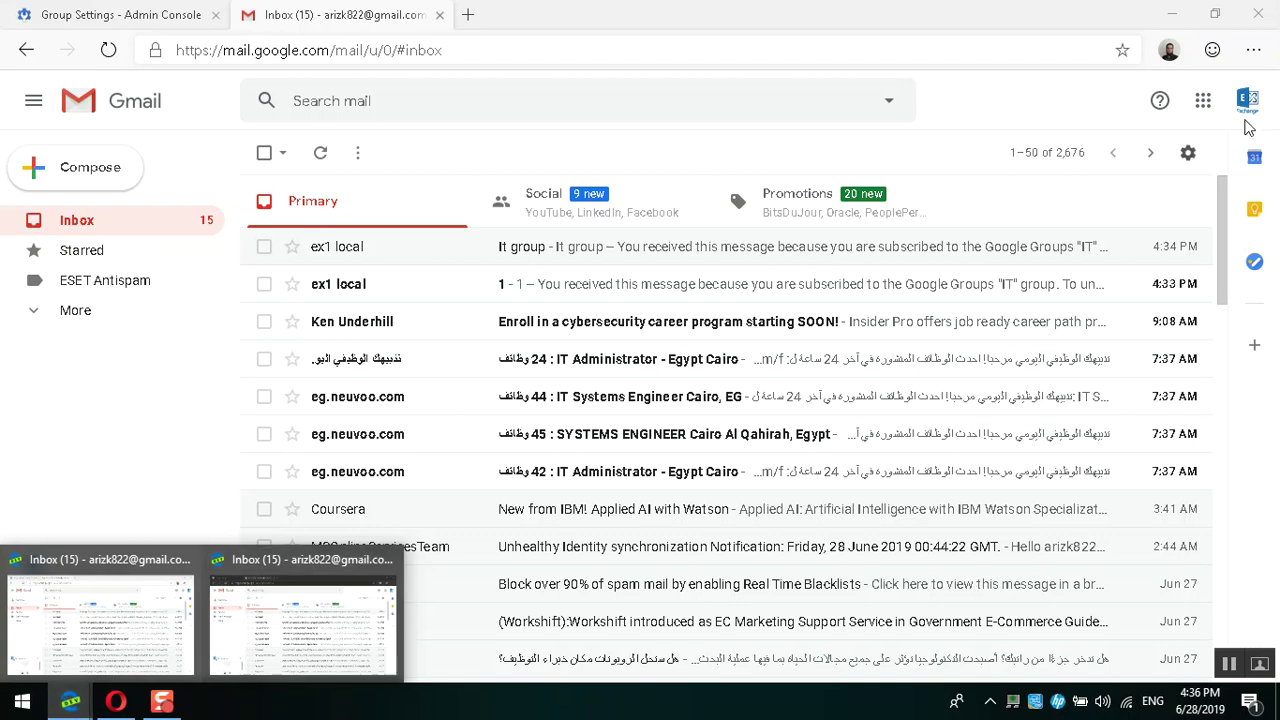
left_click(1254, 108)
left_click(1134, 286)
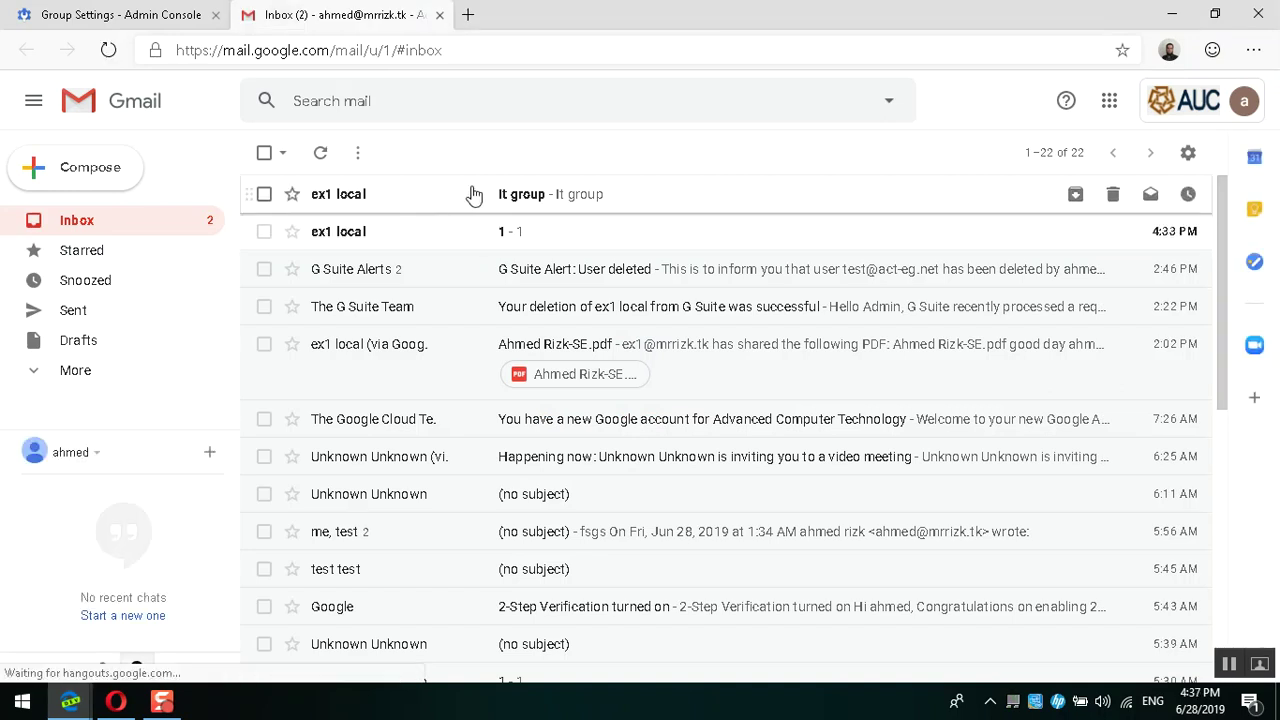
left_click(321, 158)
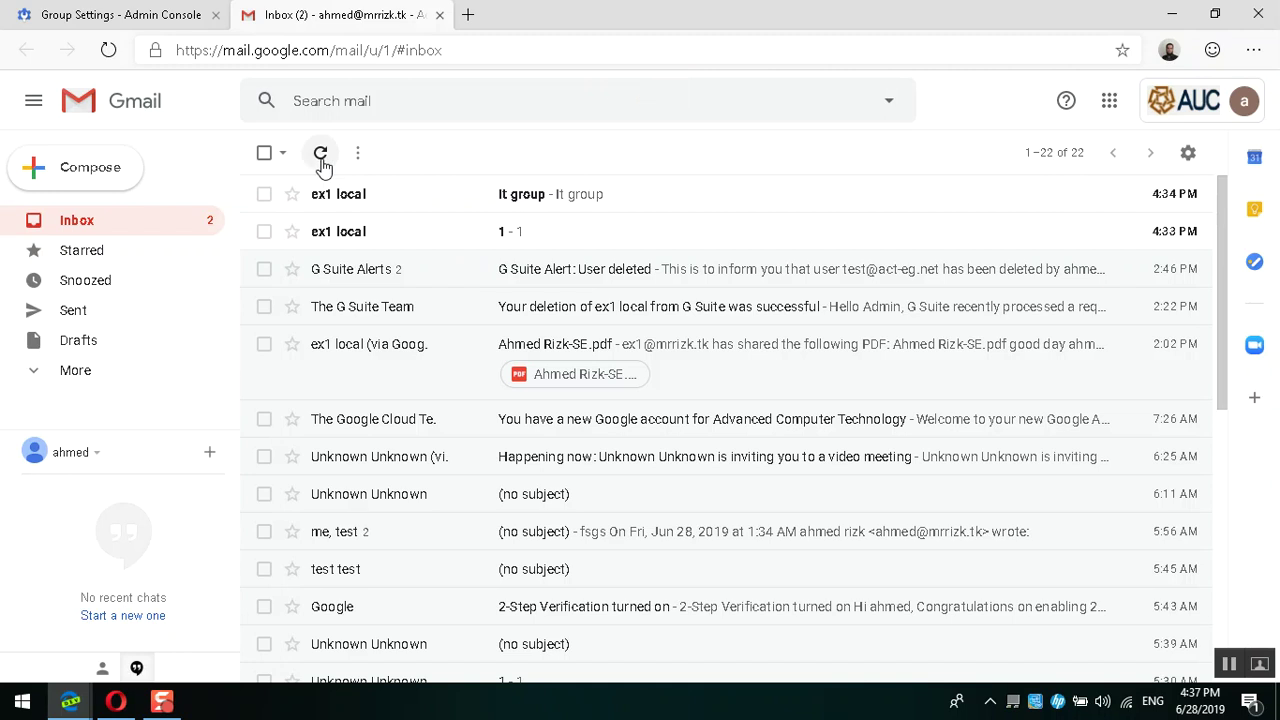
left_click(90, 370)
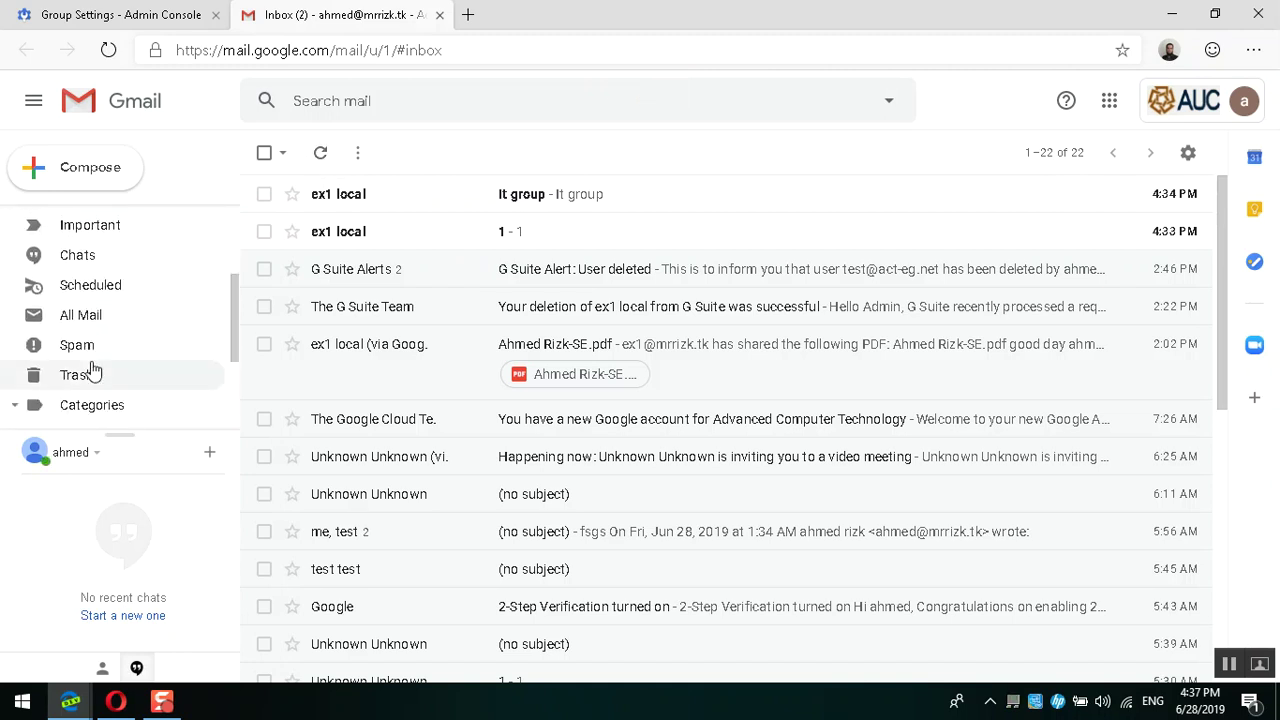
Step: Scroll the IT group's Admin console settings to Moderation and open its moderation settings in a new tab
left_click(88, 360)
left_click(160, 14)
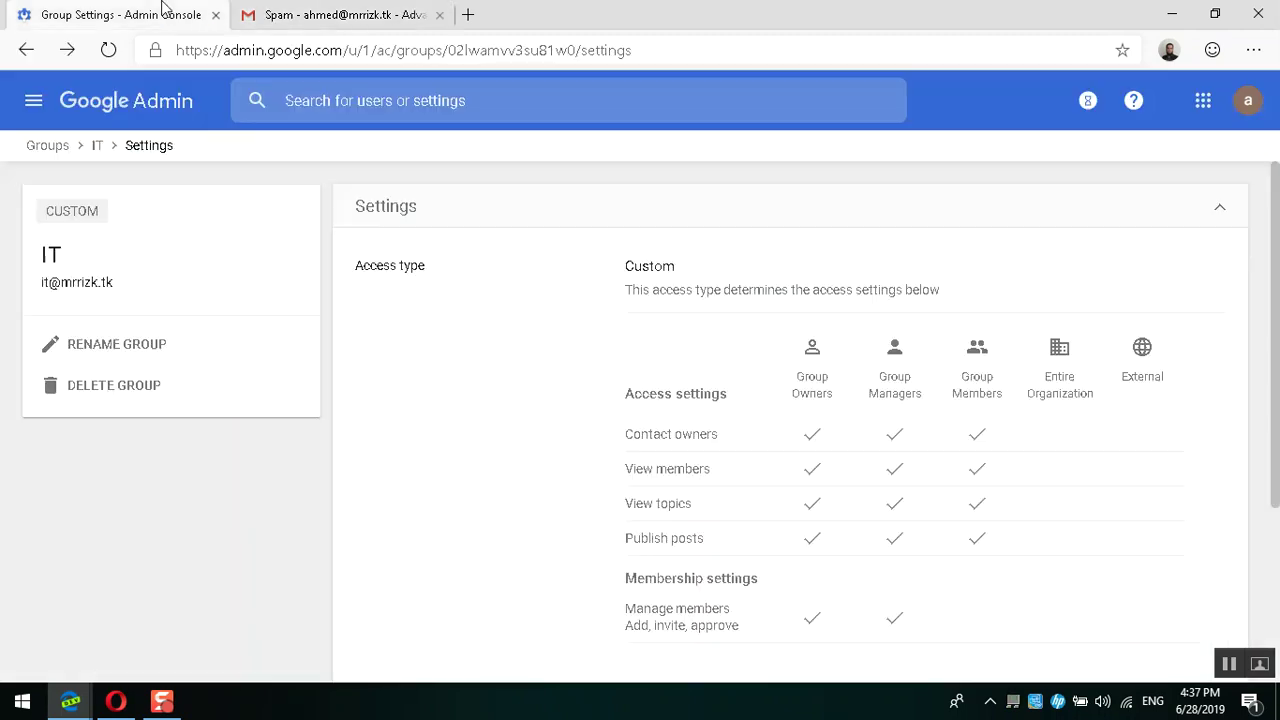
scroll(748, 370, "down", 2)
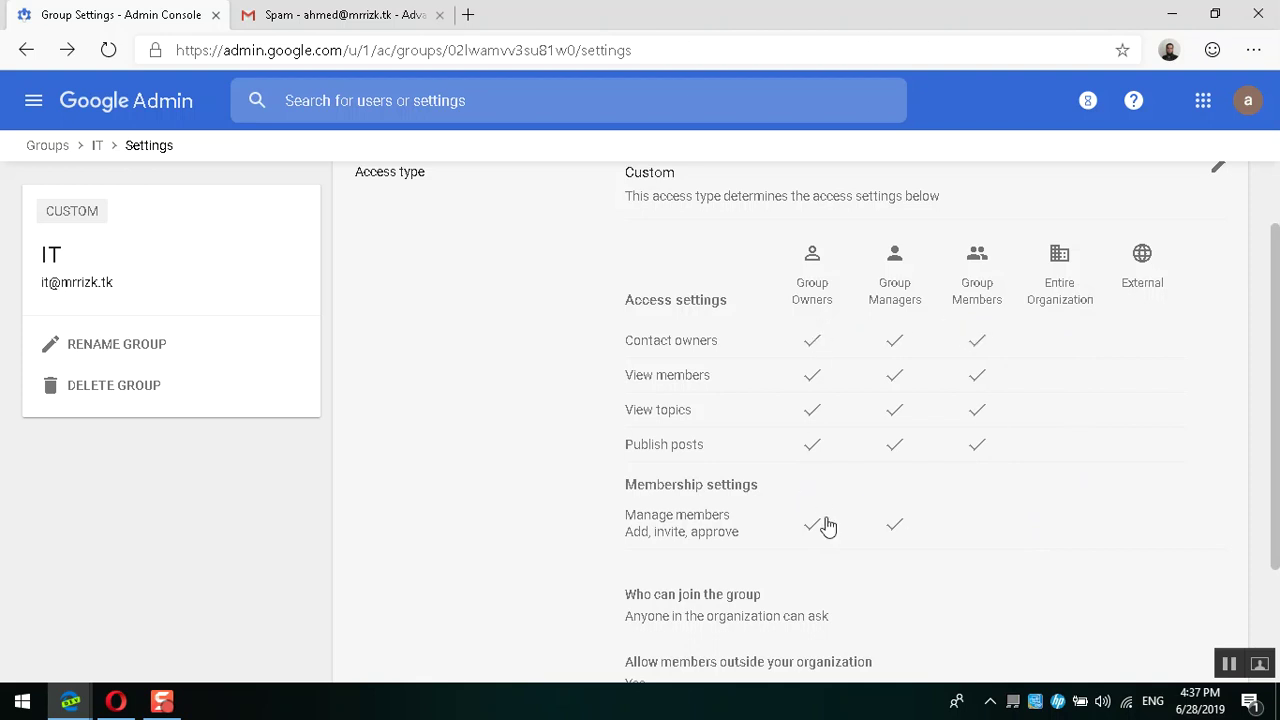
scroll(828, 527, "down", 1)
scroll(828, 527, "down", 1)
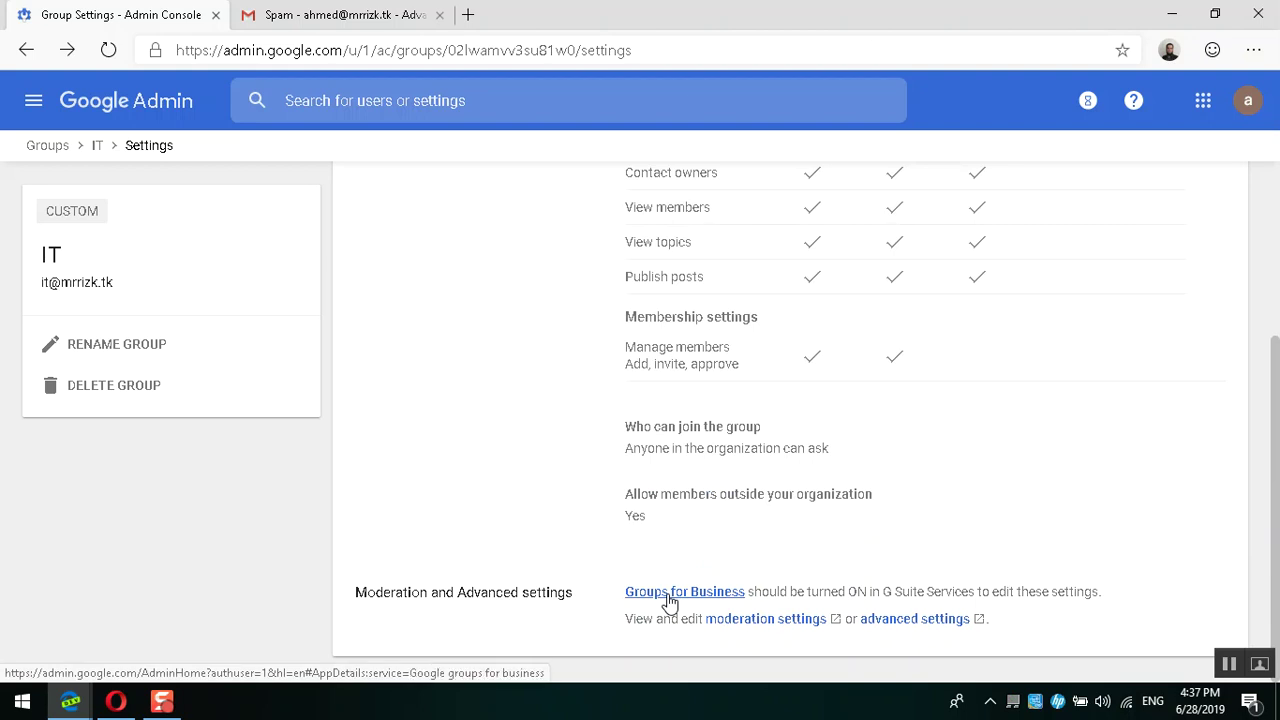
left_click(742, 620)
left_click(203, 12)
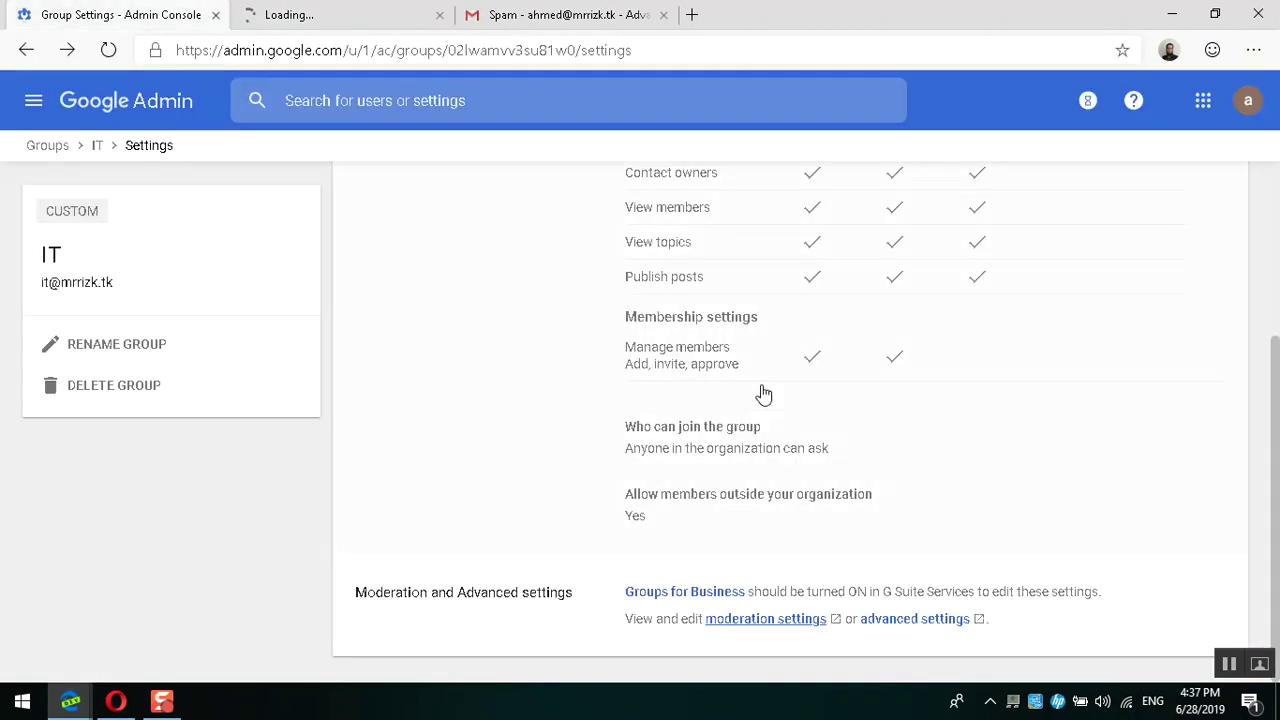
Step: Open the IT group's advanced settings and the Groups for Business link in new tabs
left_click(926, 620)
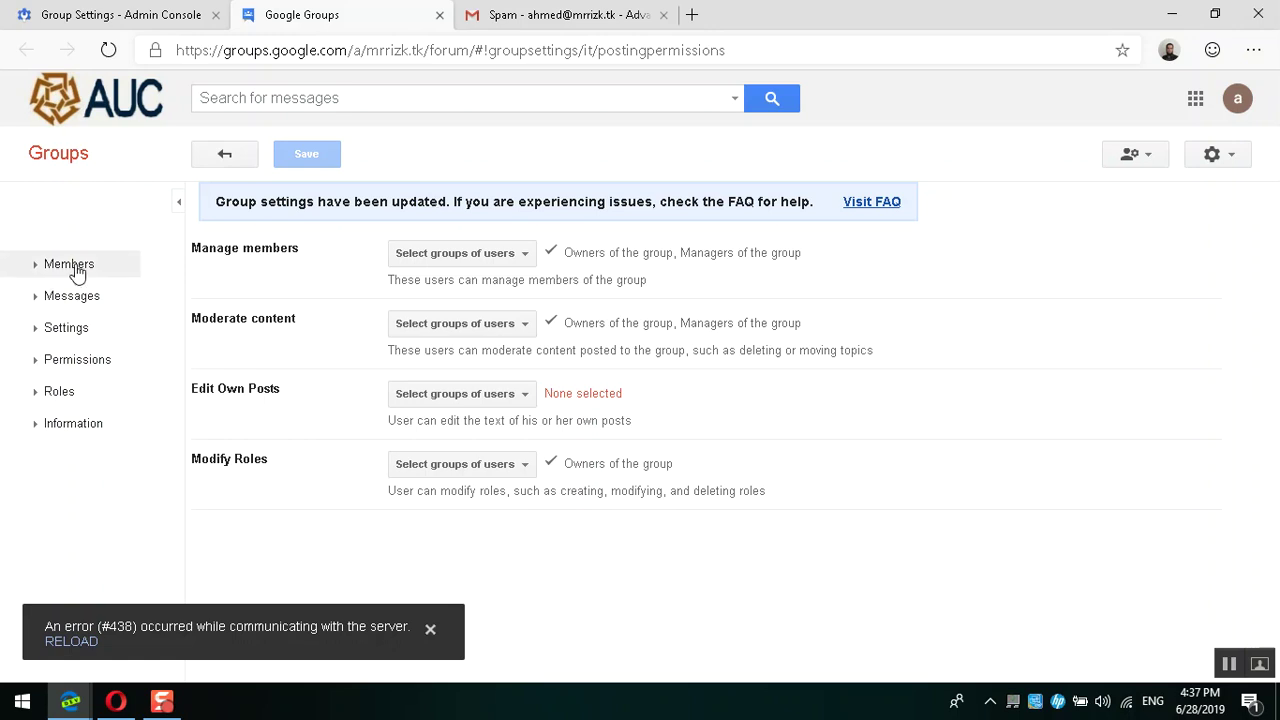
left_click(125, 14)
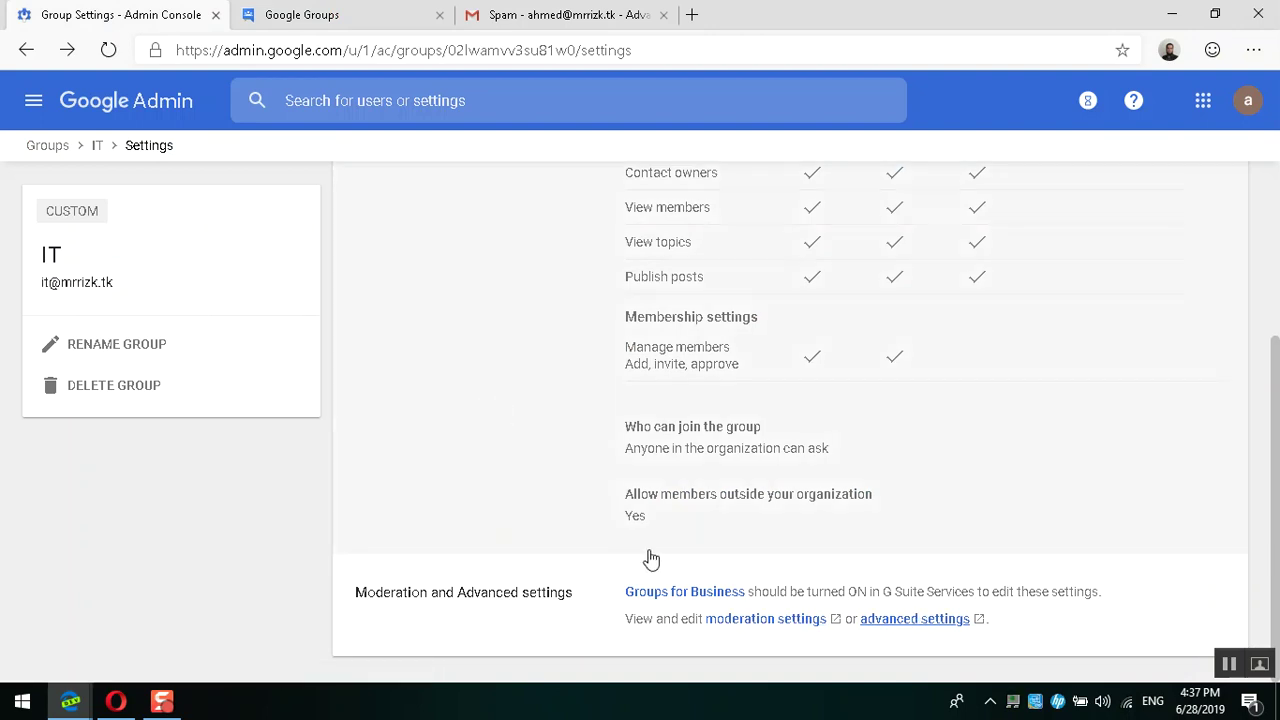
right_click(658, 597)
key("Down")
key("Return")
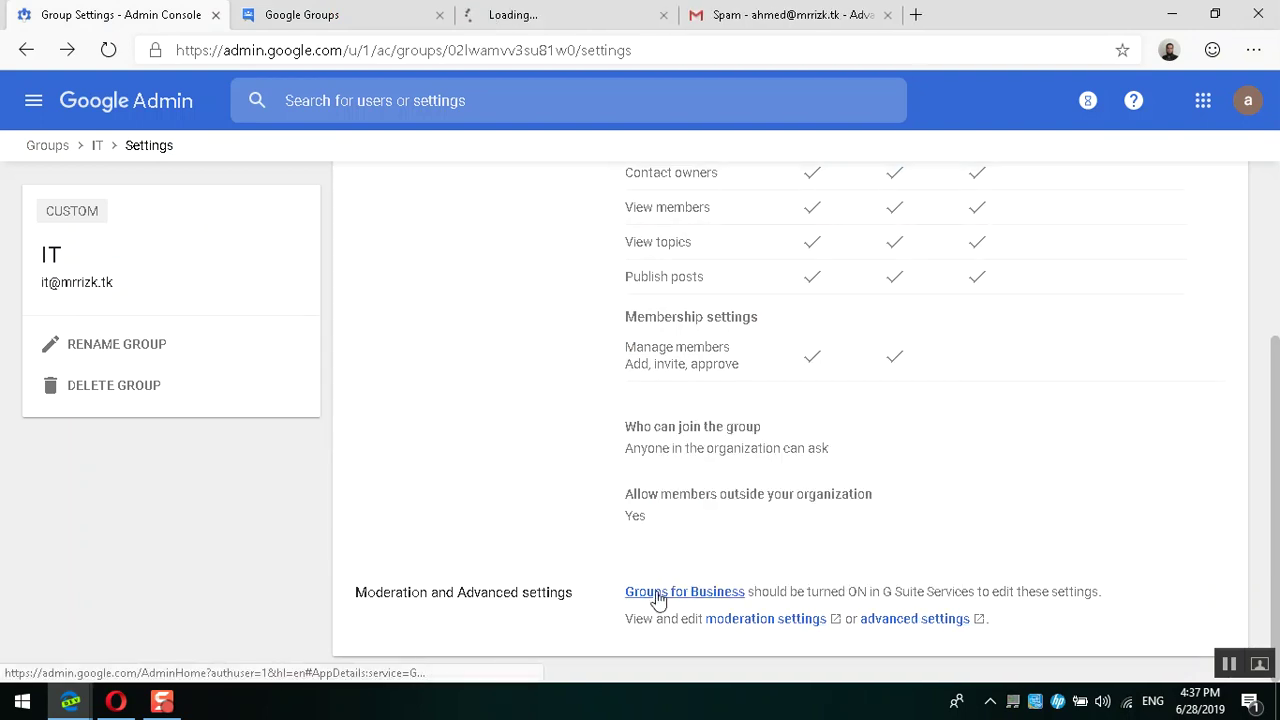
Step: Confirm only owners and managers can manage IT members, unchanged, then return to Admin console
left_click(308, 12)
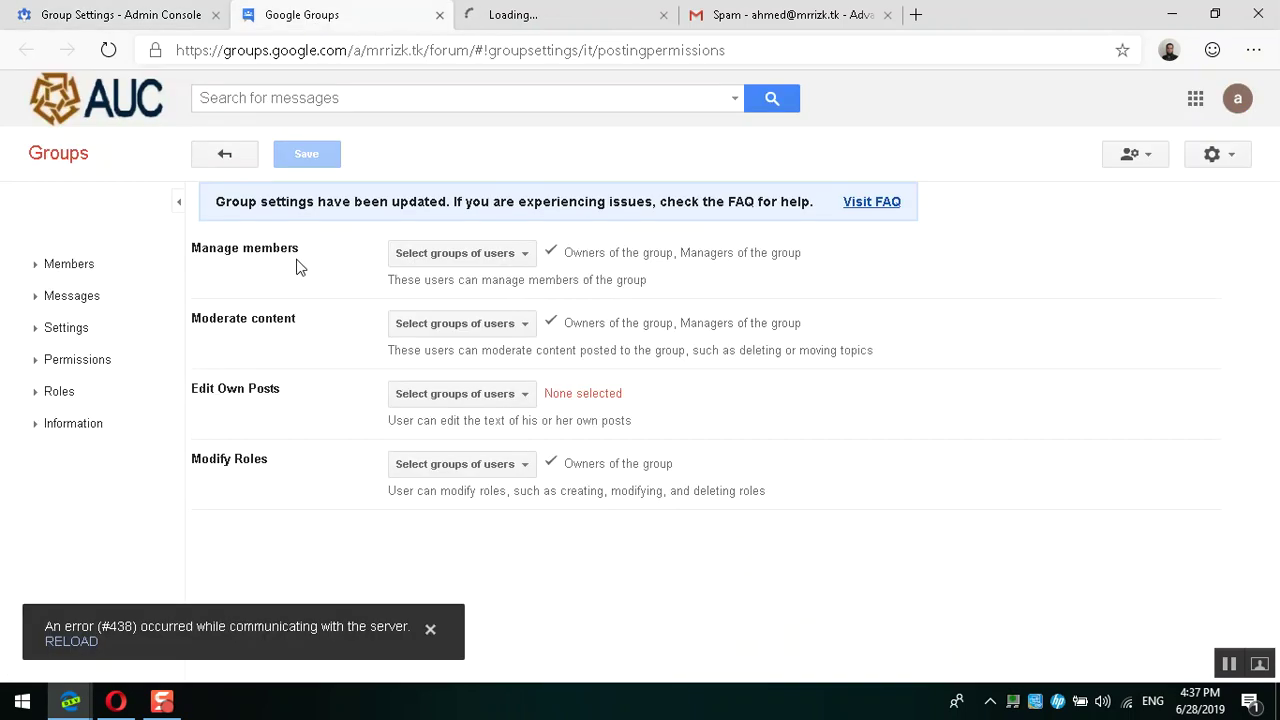
left_click(485, 263)
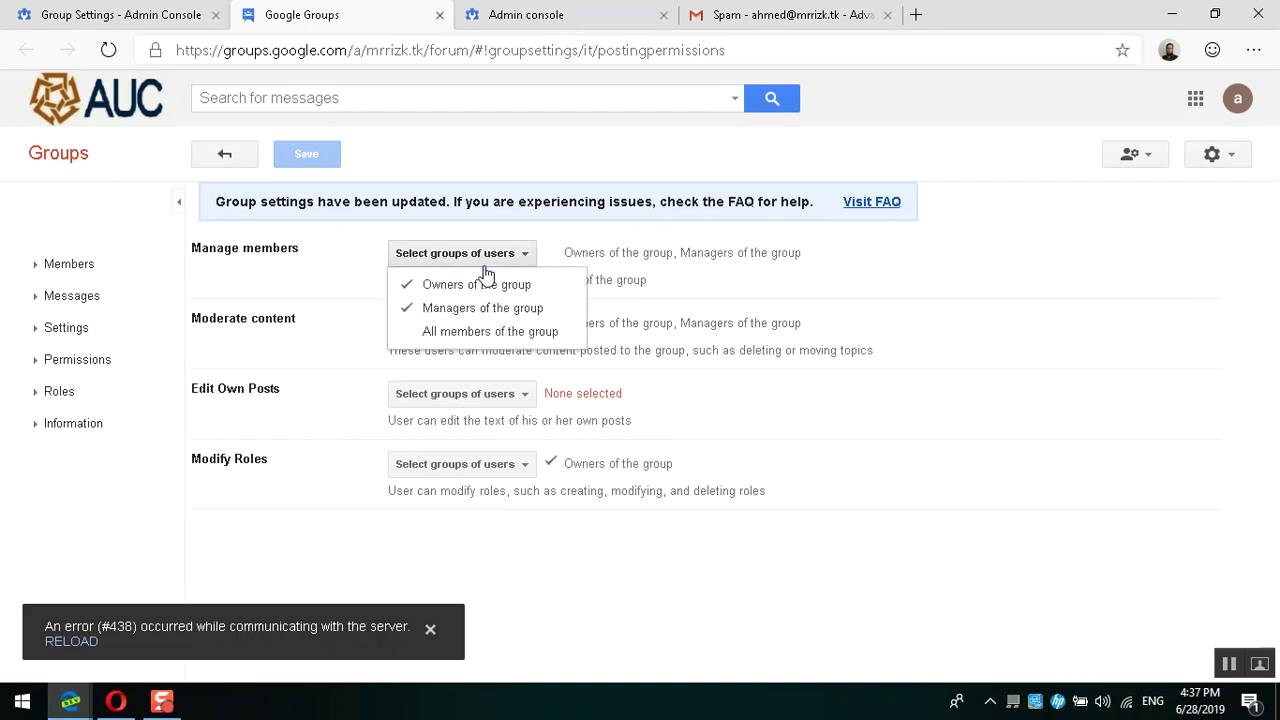
left_click(293, 266)
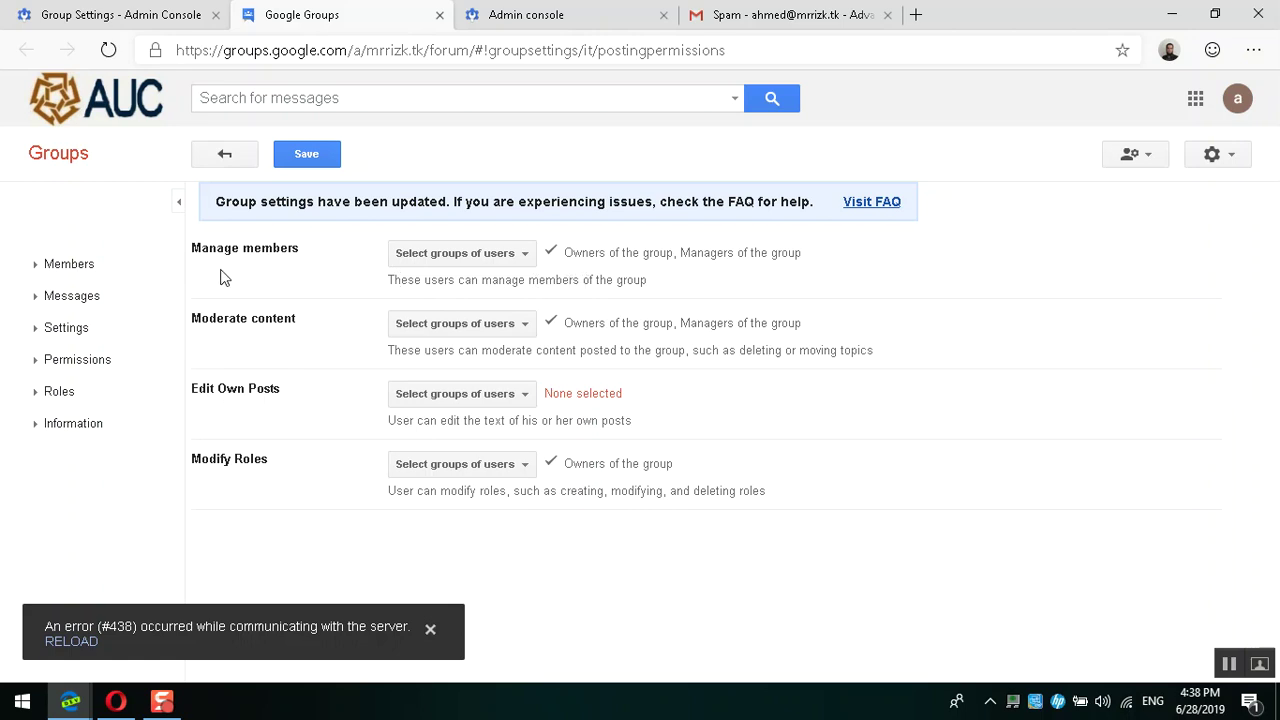
left_click_drag(197, 258, 296, 252)
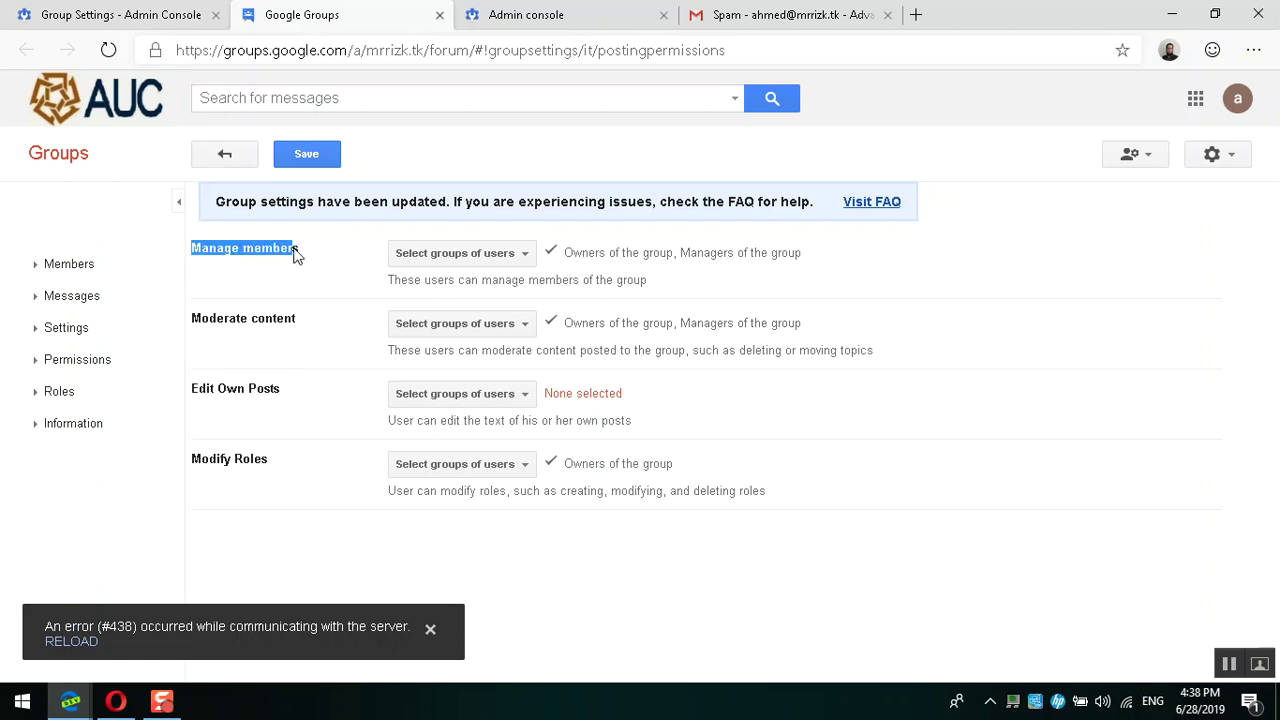
left_click(424, 257)
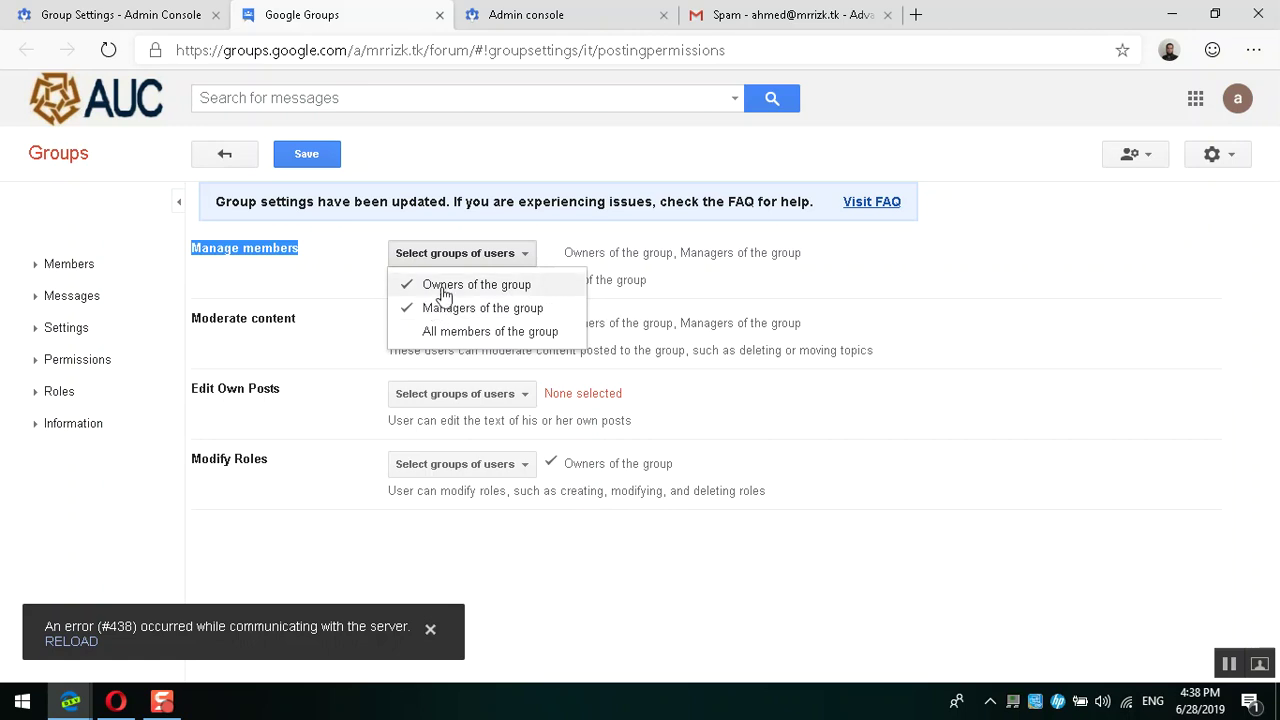
left_click(373, 259)
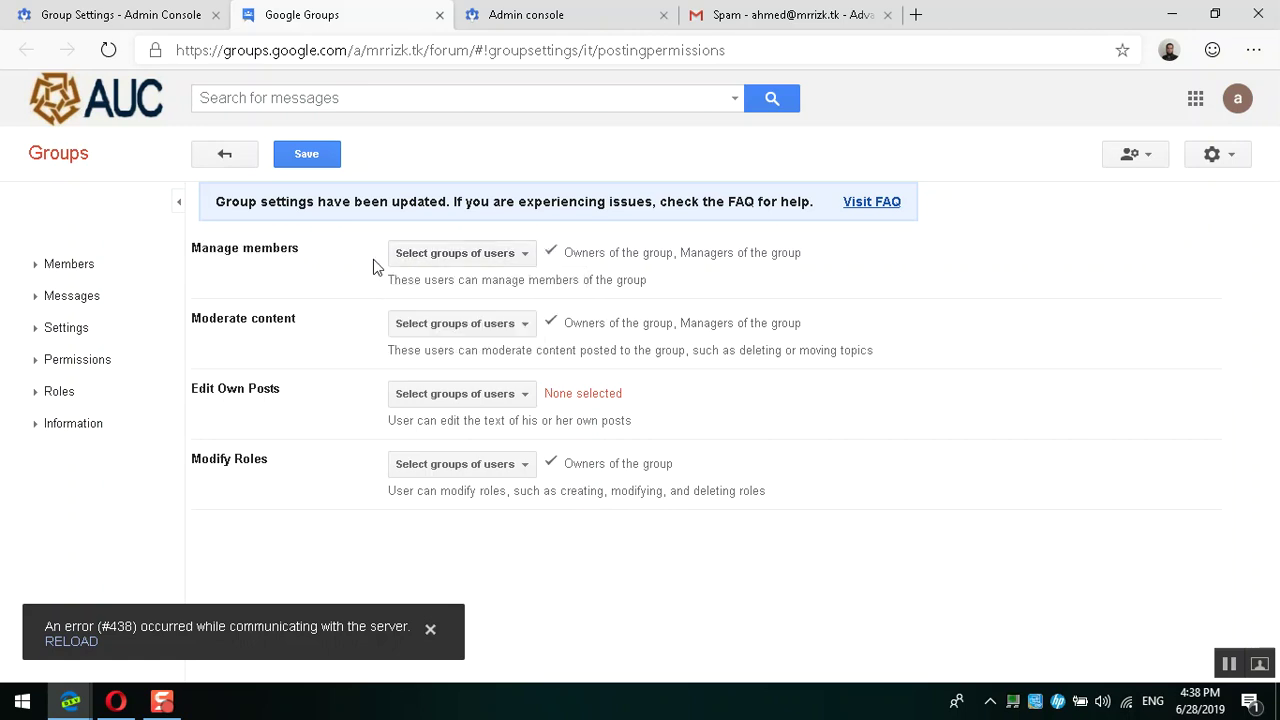
left_click(128, 12)
scroll(420, 314, "up", 3)
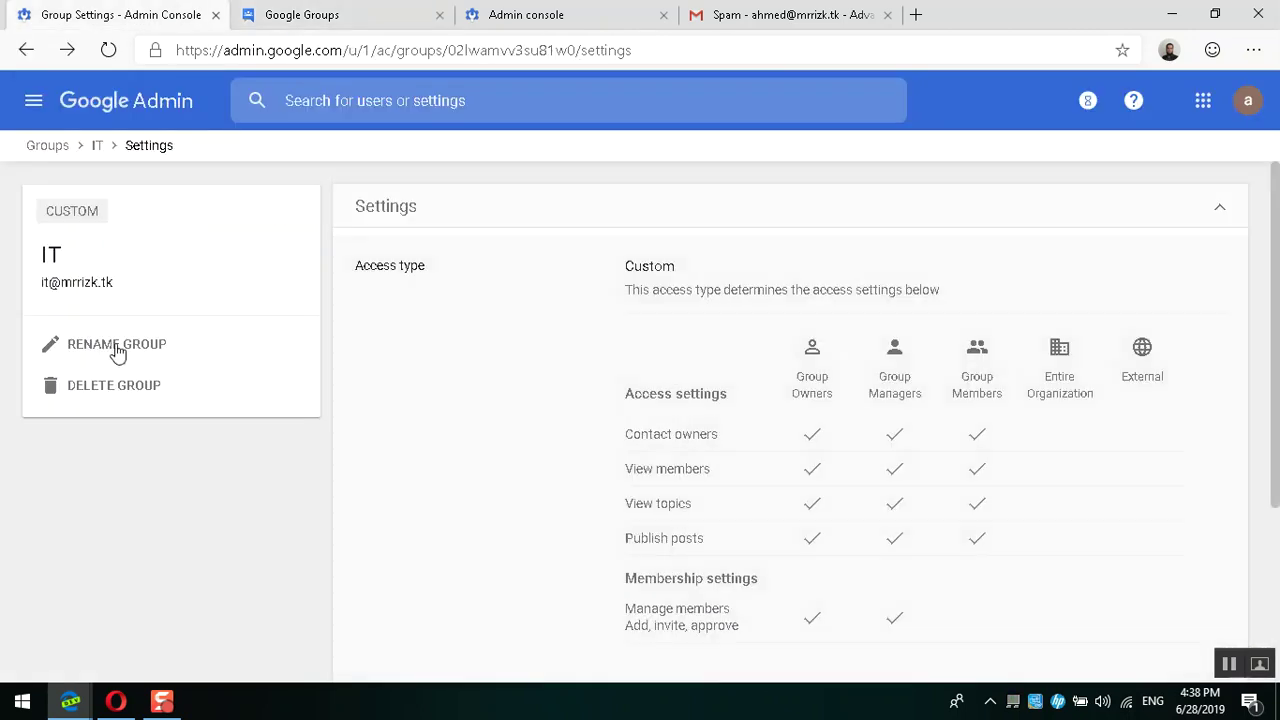
Step: Inspect the IT group's two members and the second member's role, then return to its details
left_click(25, 52)
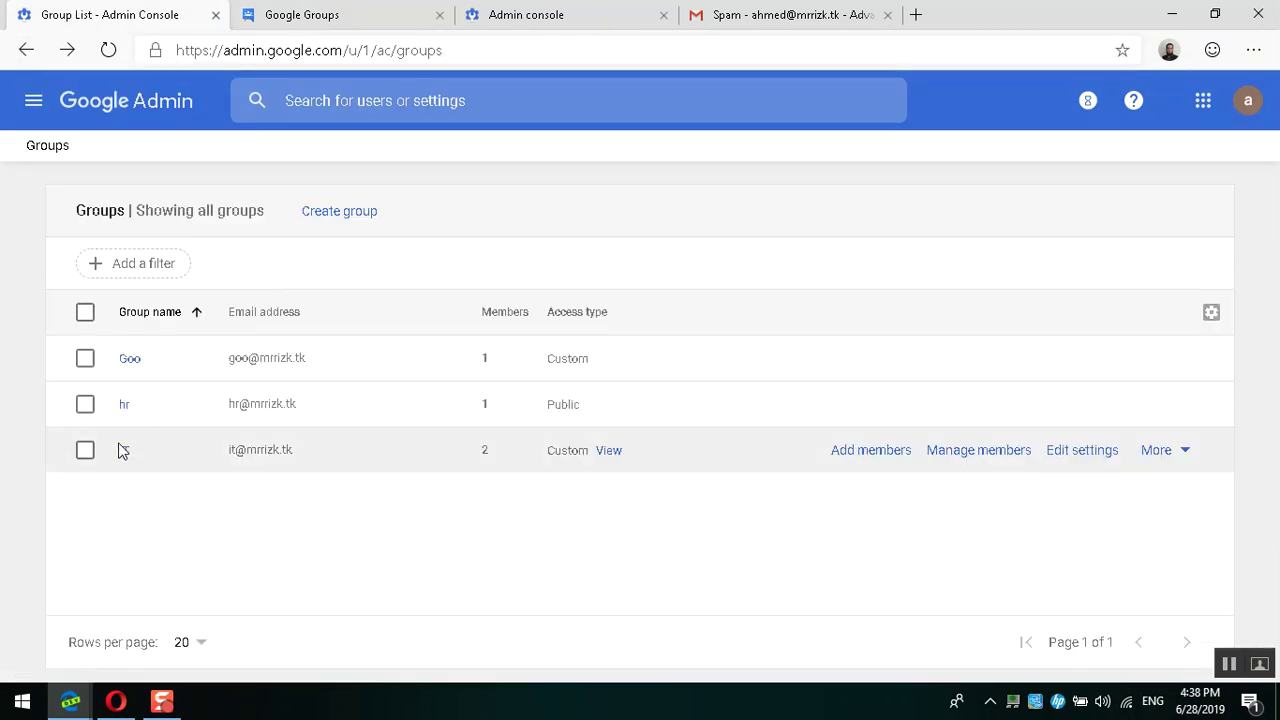
left_click(124, 452)
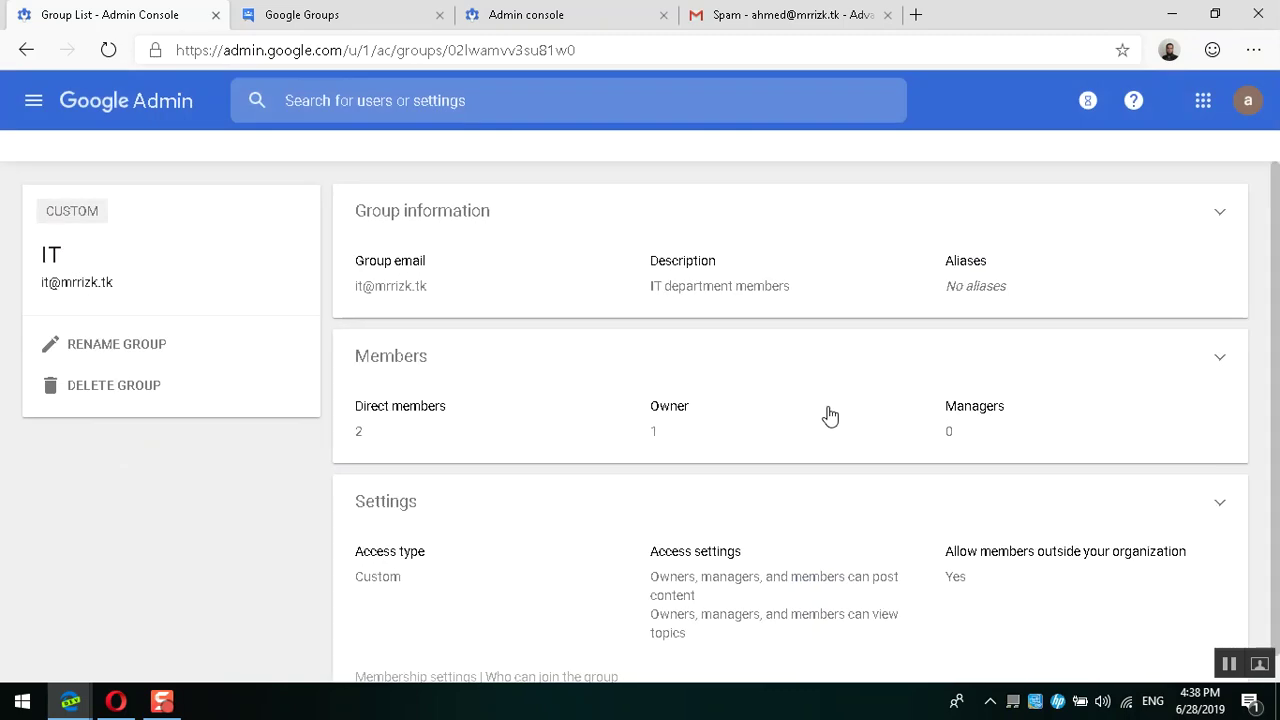
left_click(463, 428)
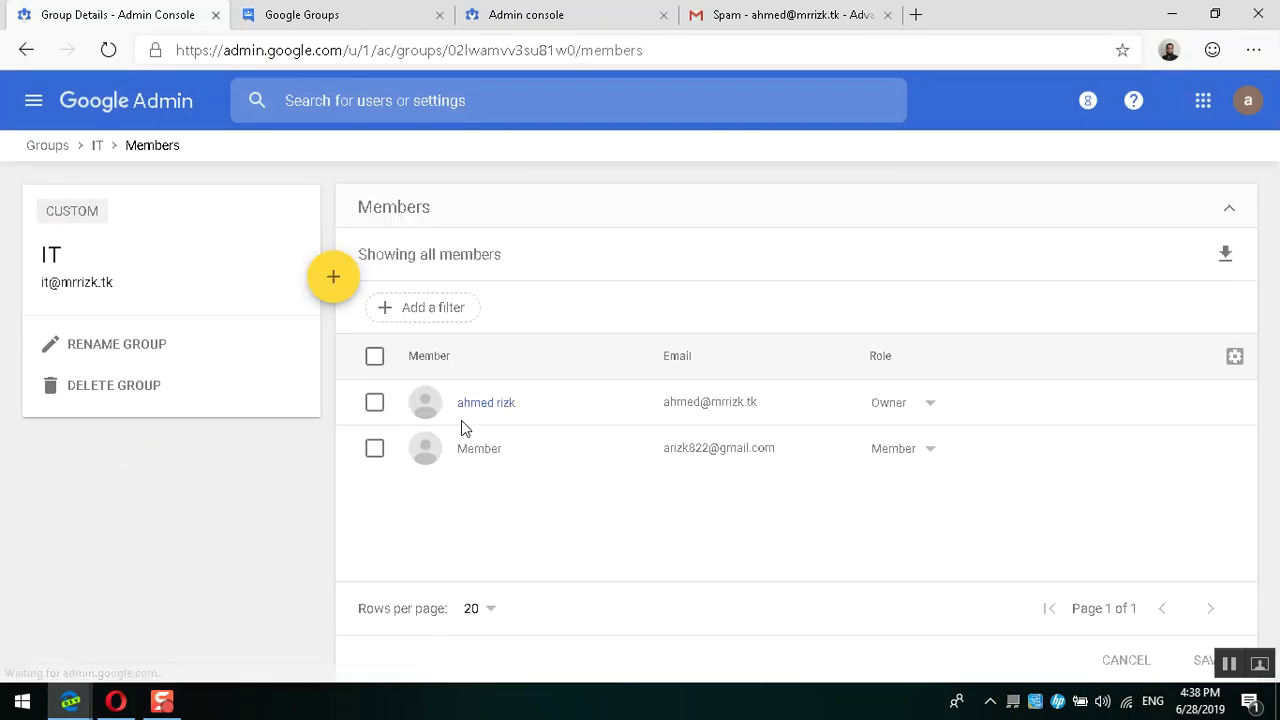
left_click(925, 455)
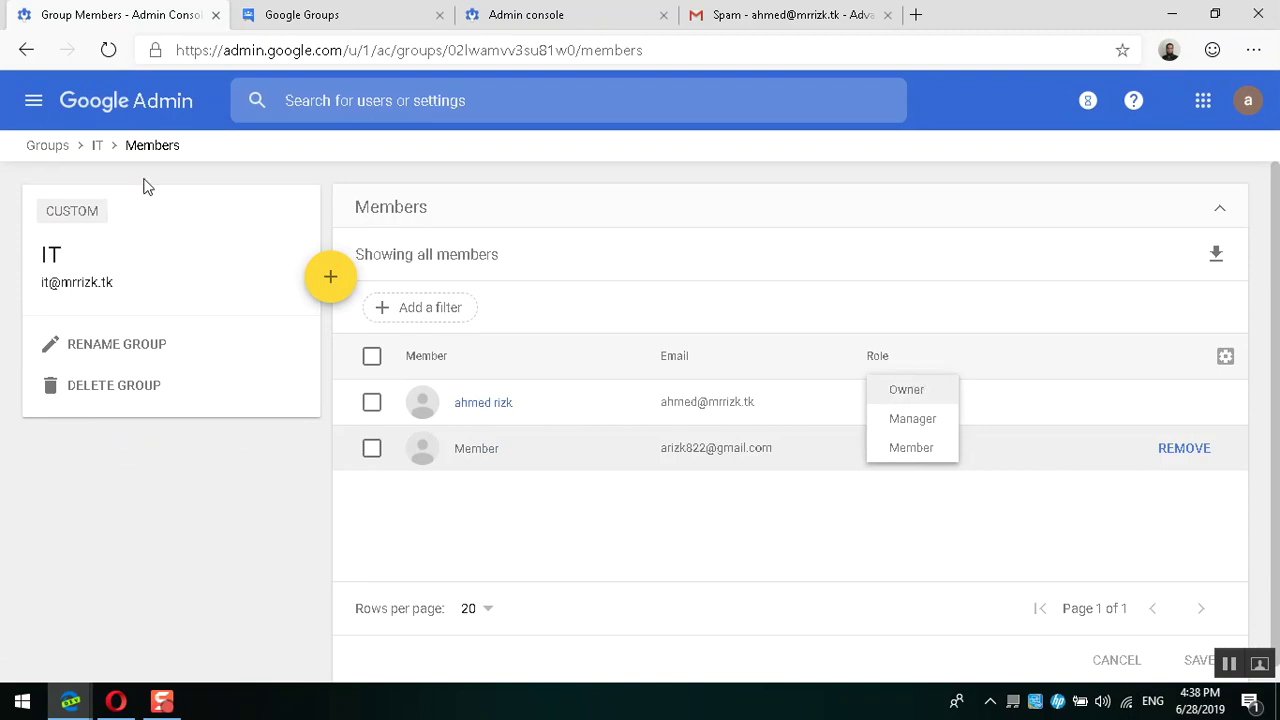
left_click(26, 50)
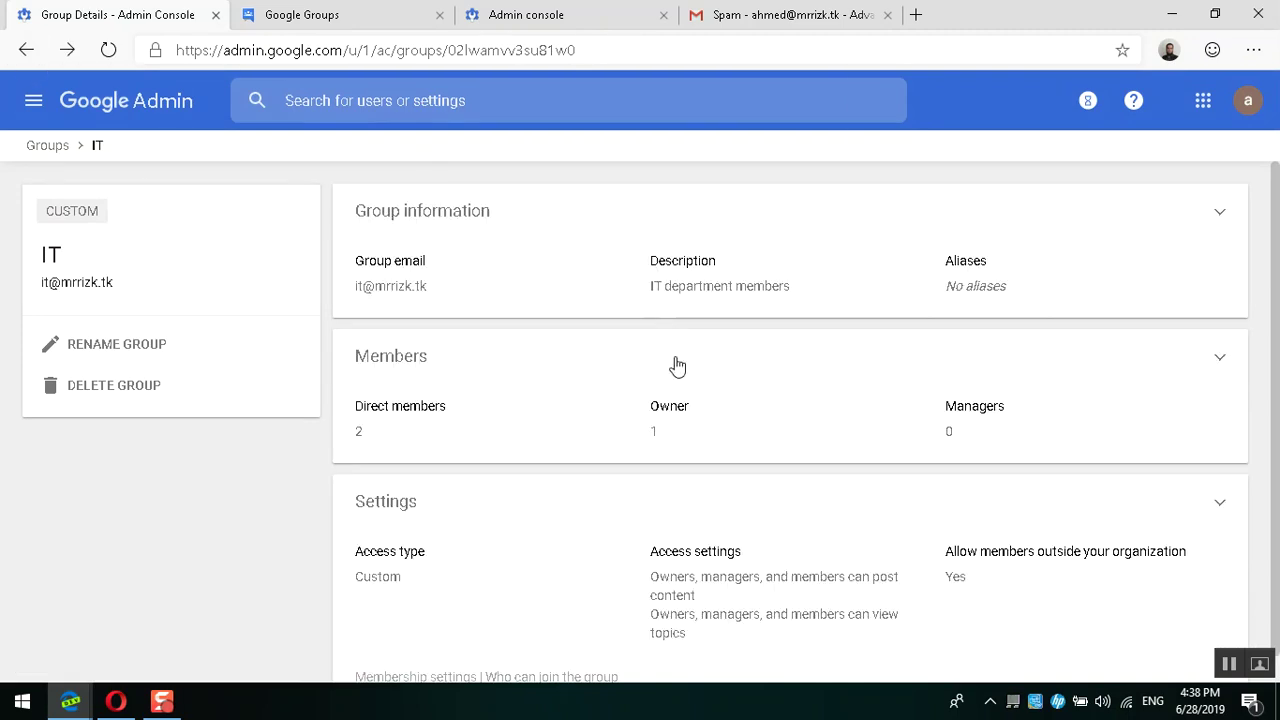
scroll(677, 366, "down", 1)
scroll(677, 366, "up", 1)
scroll(622, 492, "down", 1)
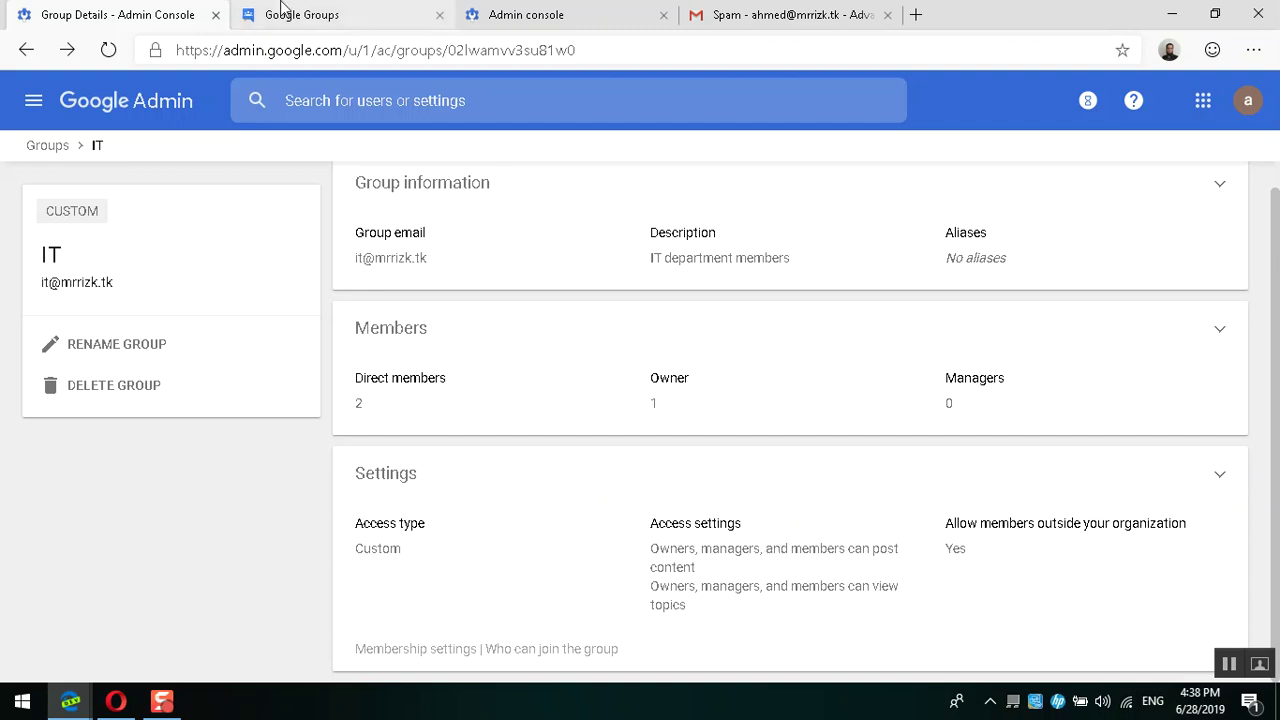
Step: Check who can moderate content for the IT group, leaving the option unchanged
left_click(283, 12)
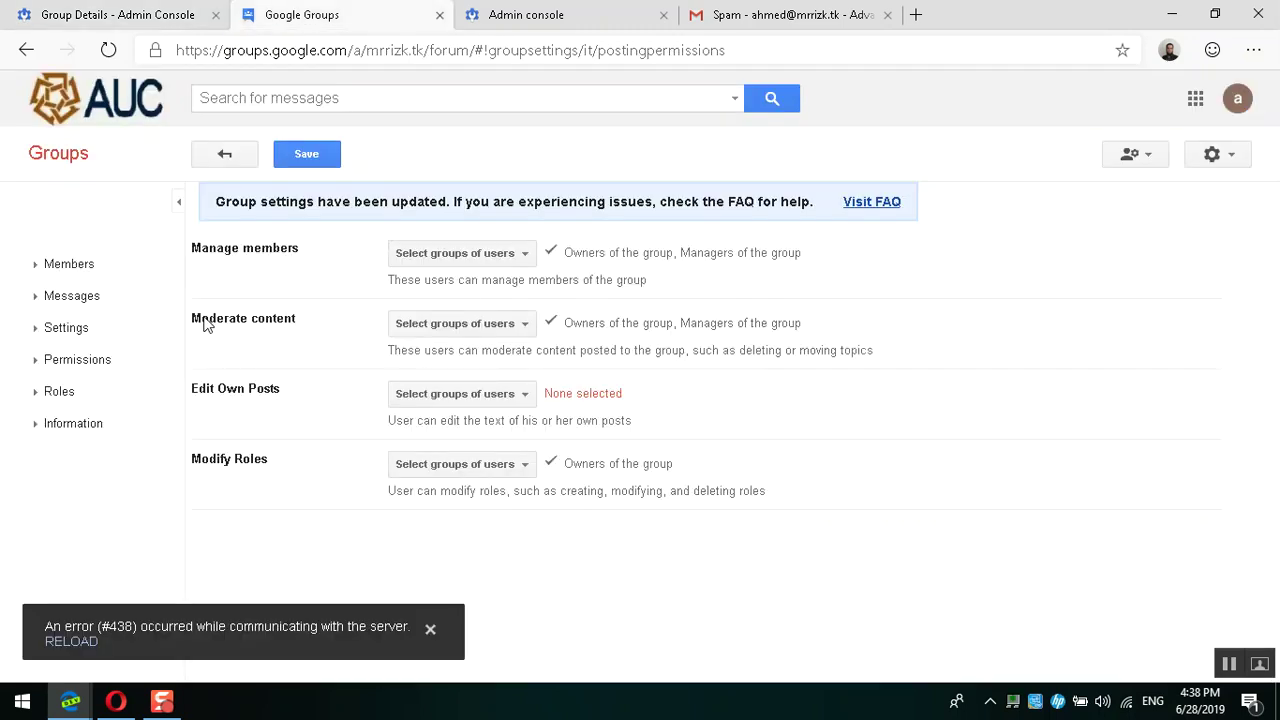
left_click_drag(200, 320, 297, 321)
left_click(330, 334)
left_click(430, 334)
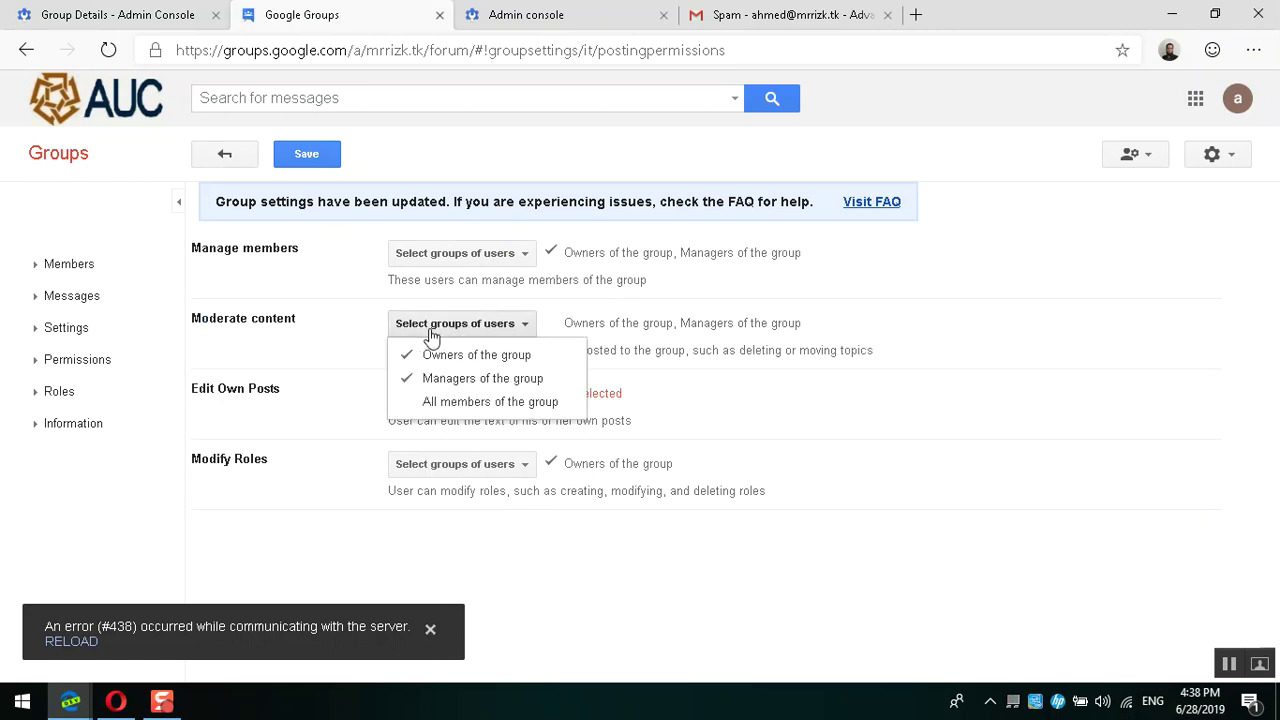
left_click(430, 334)
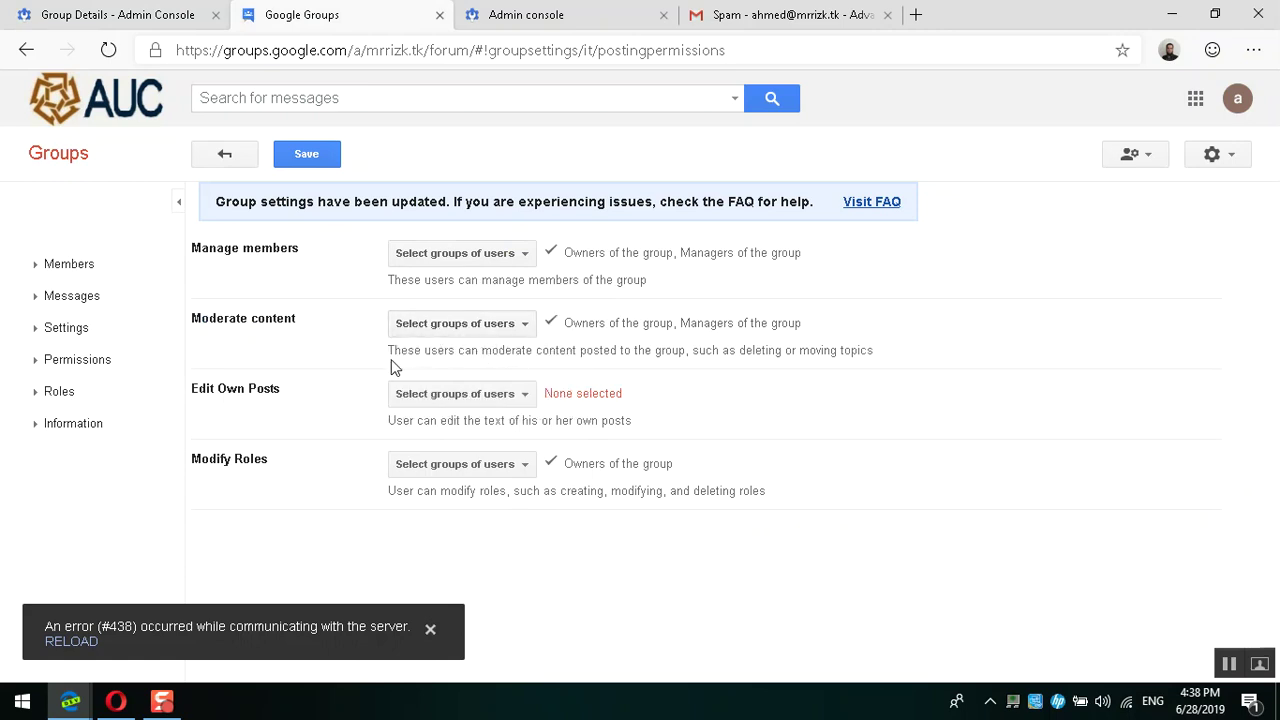
left_click_drag(394, 355, 490, 351)
left_click(512, 325)
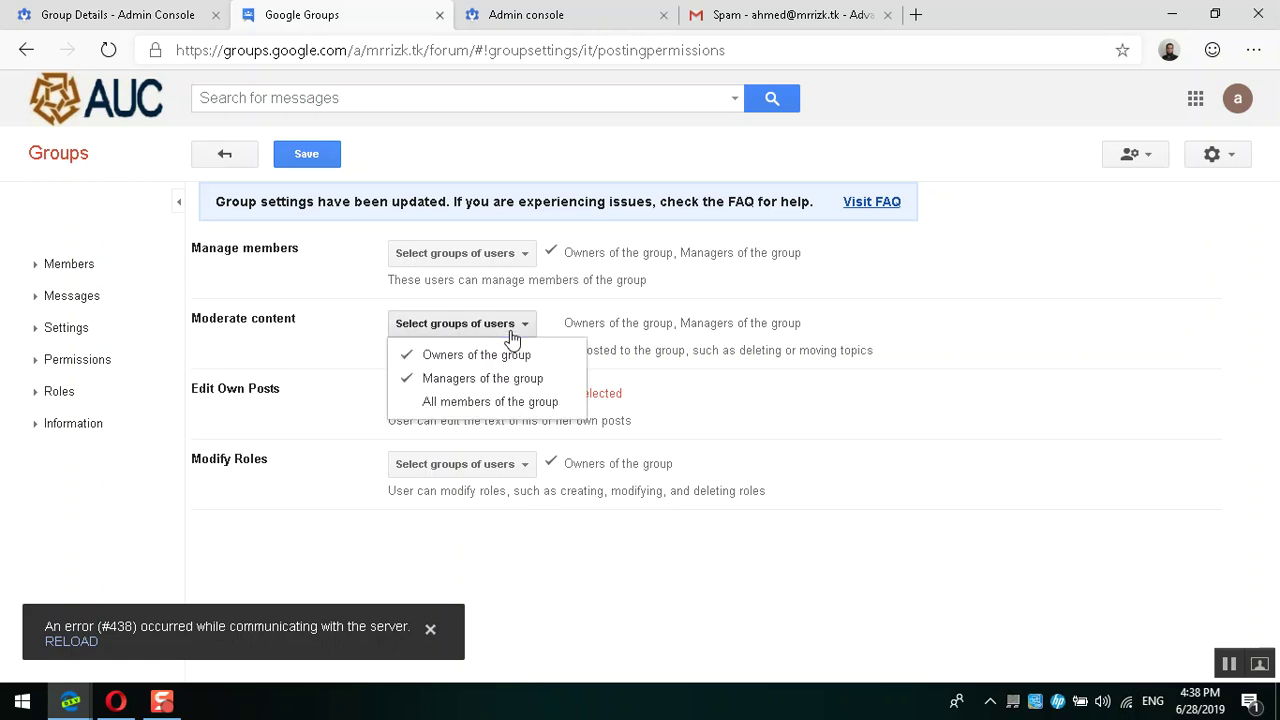
left_click(341, 364)
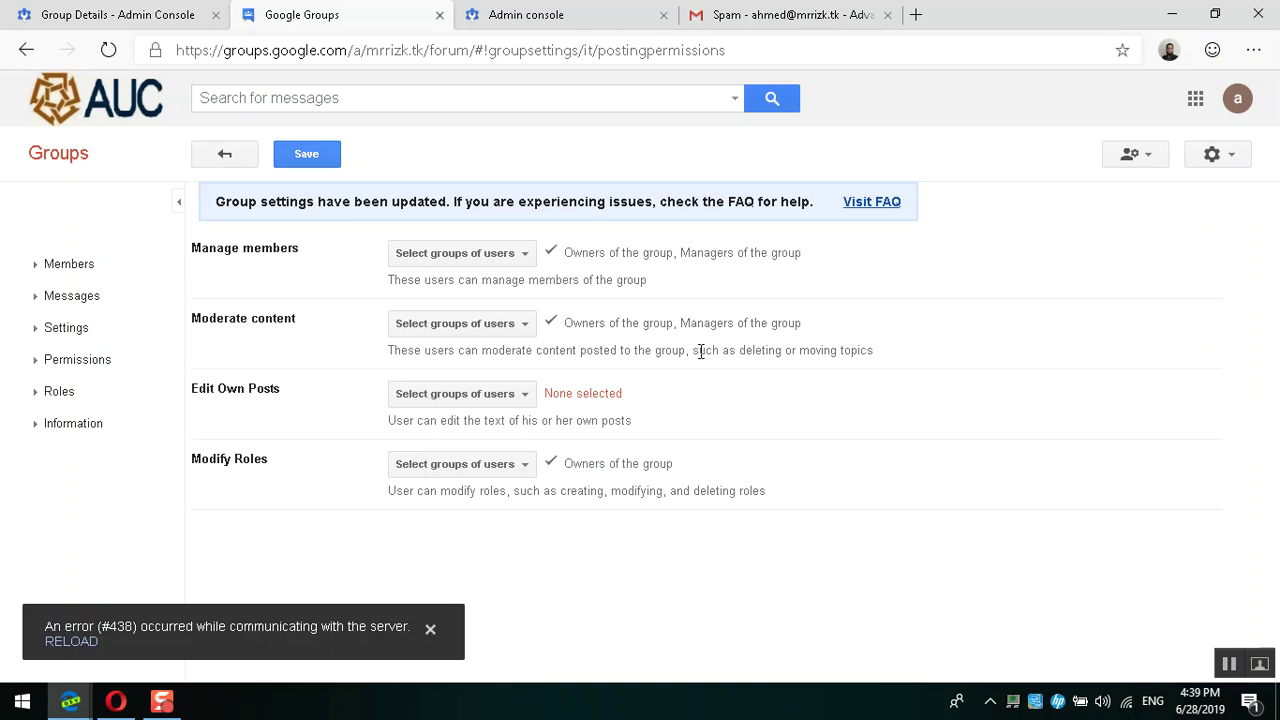
Step: Check who can modify roles, dismiss the server error, and switch to the Admin console details
left_click_drag(694, 351, 876, 352)
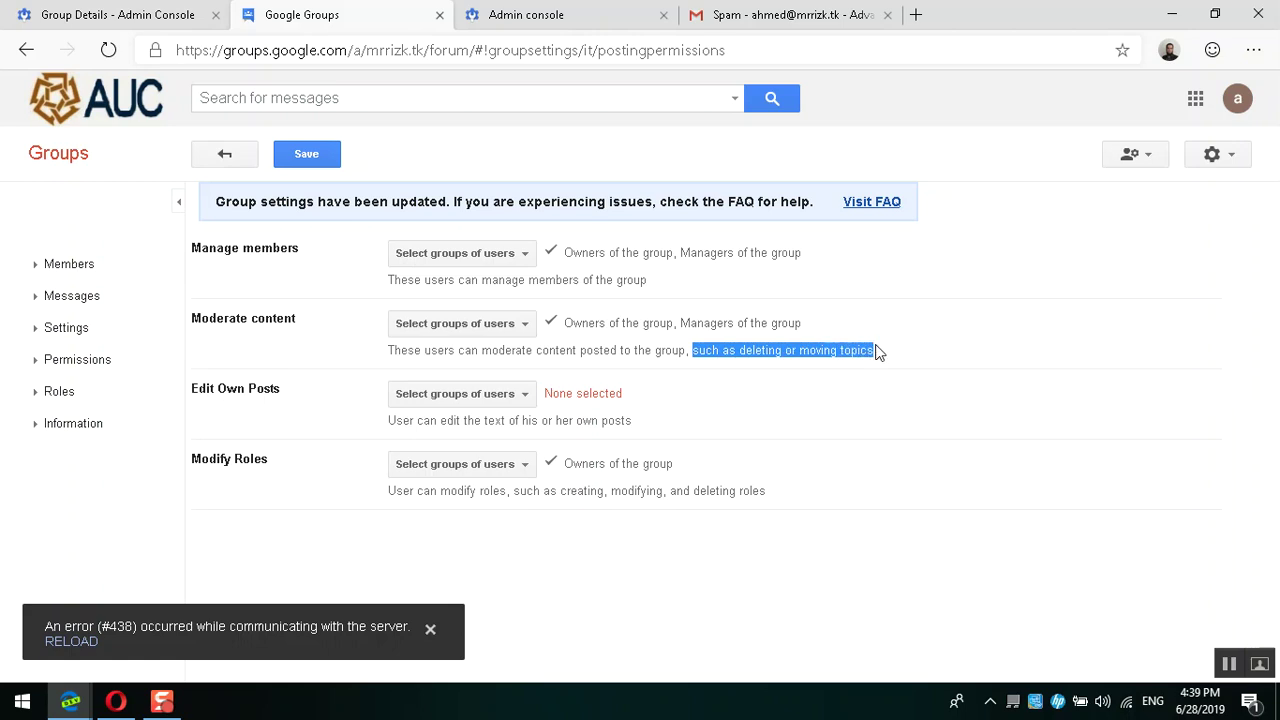
left_click(905, 352)
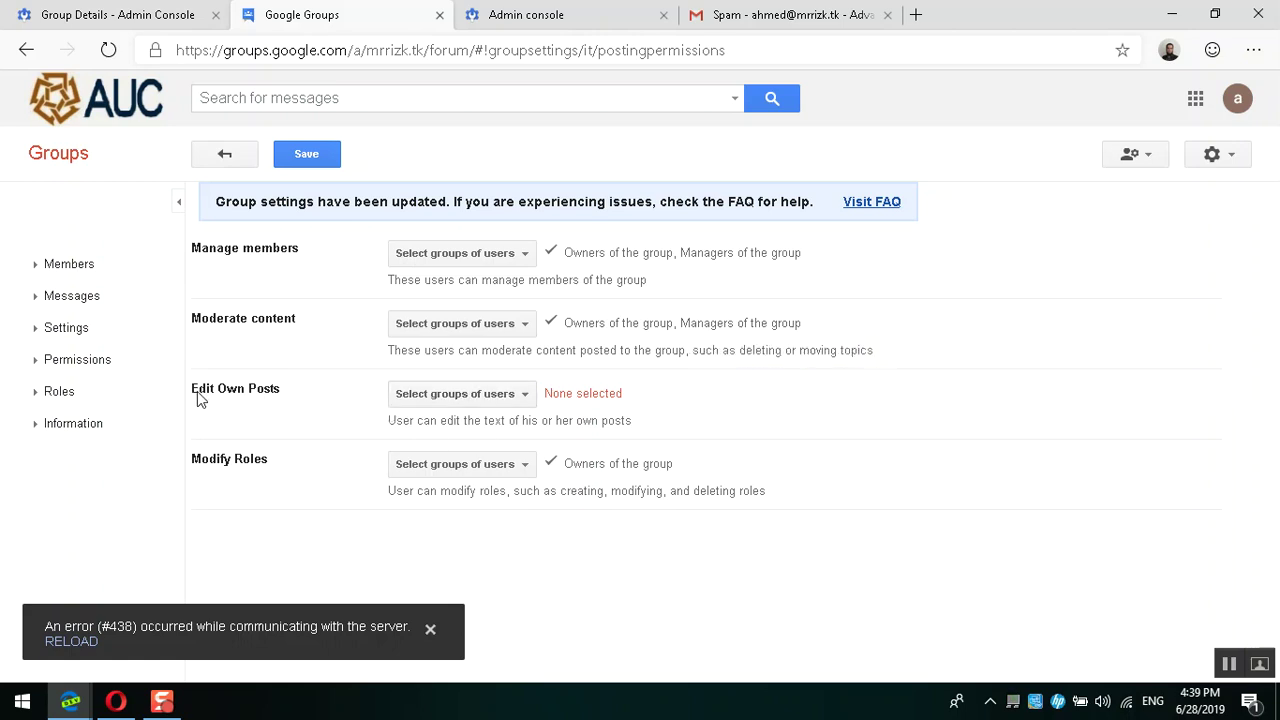
left_click(486, 466)
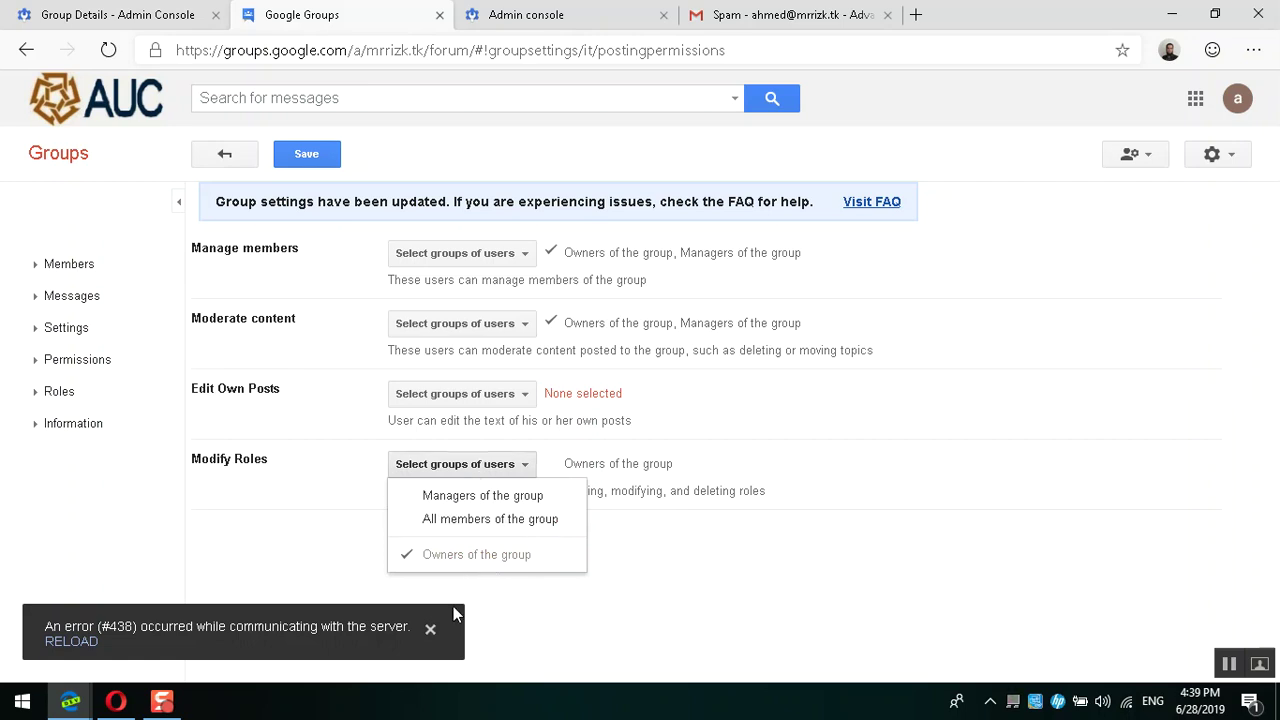
left_click(430, 632)
left_click(163, 12)
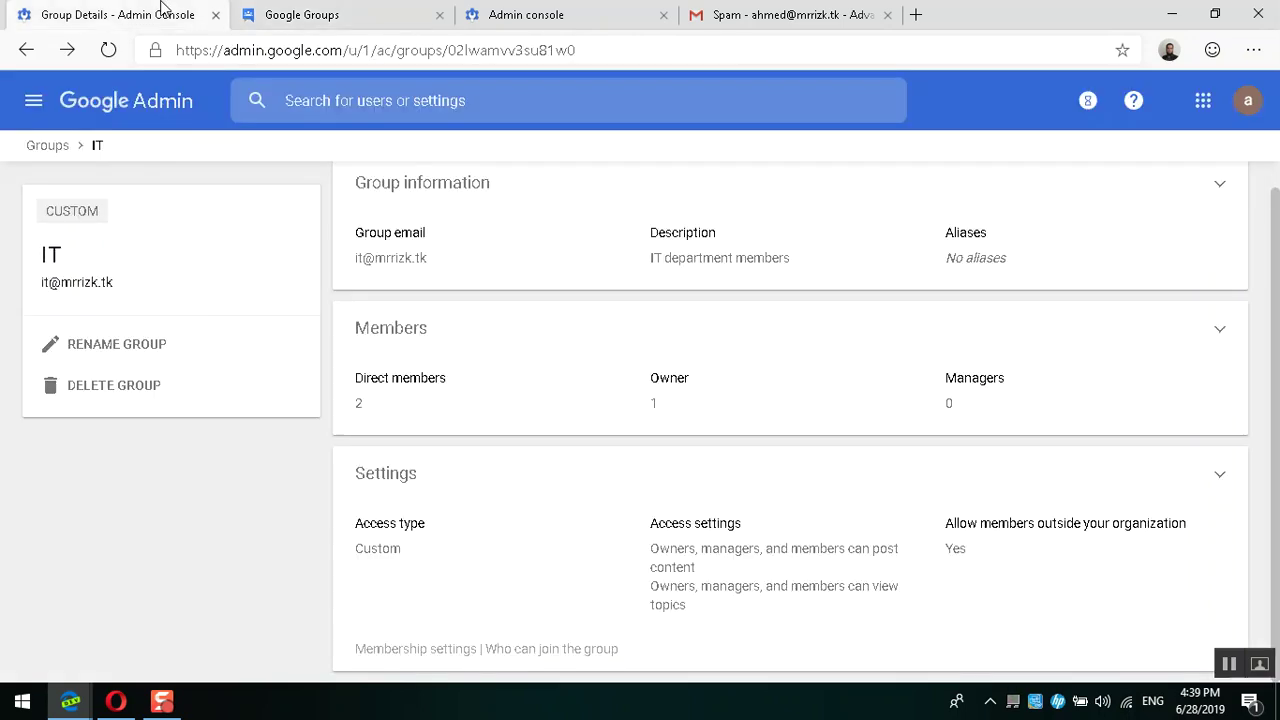
Step: Confirm the IT group's second member keeps the Member role, then go back to Google Groups
left_click(26, 52)
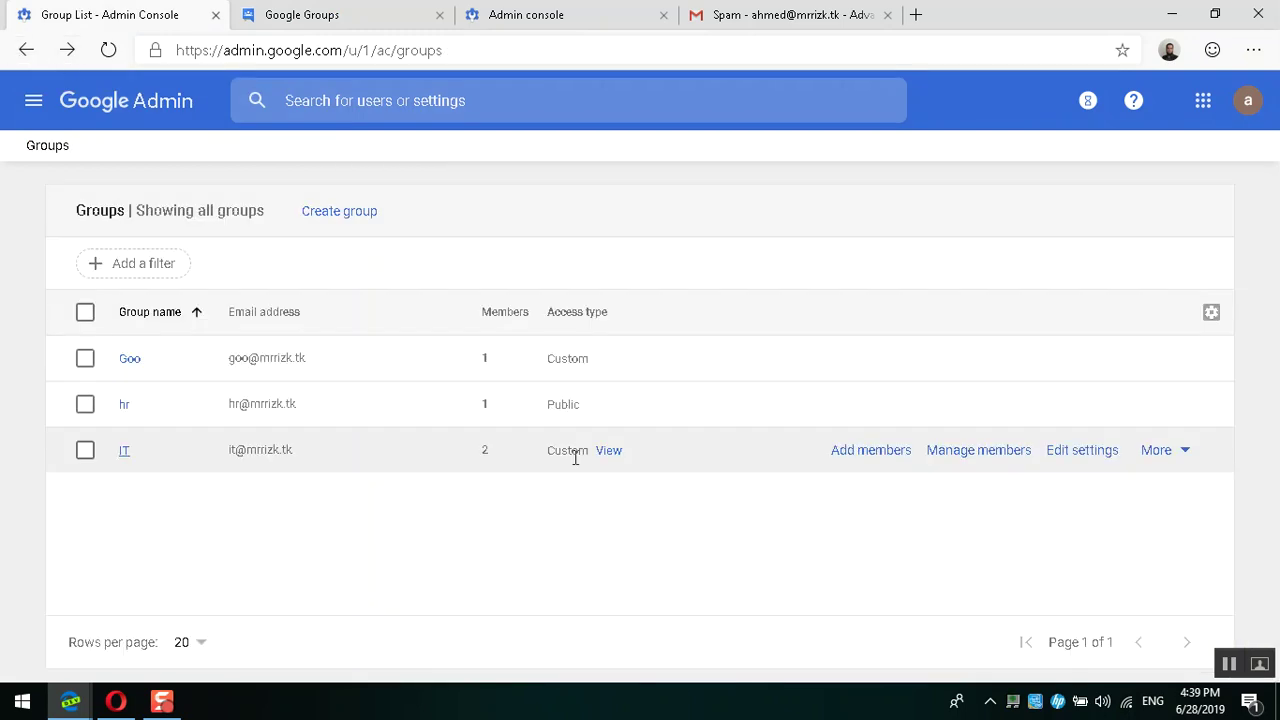
left_click(128, 450)
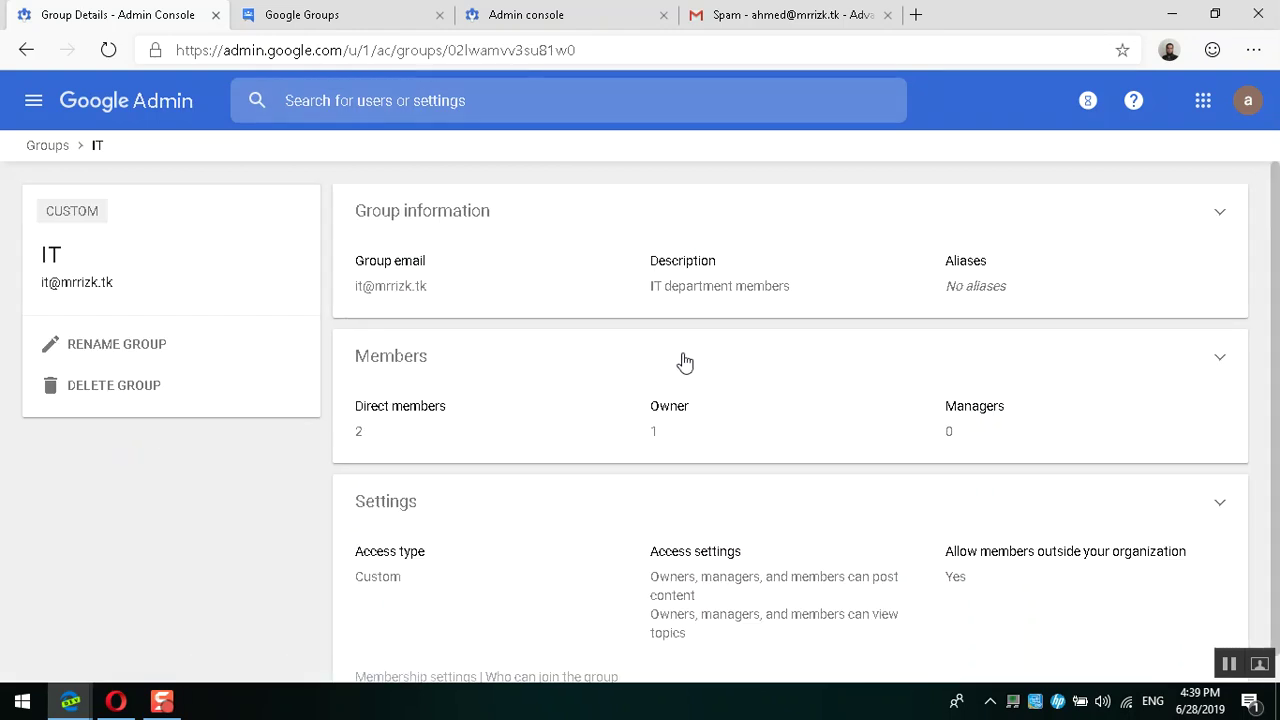
left_click(629, 408)
left_click(914, 457)
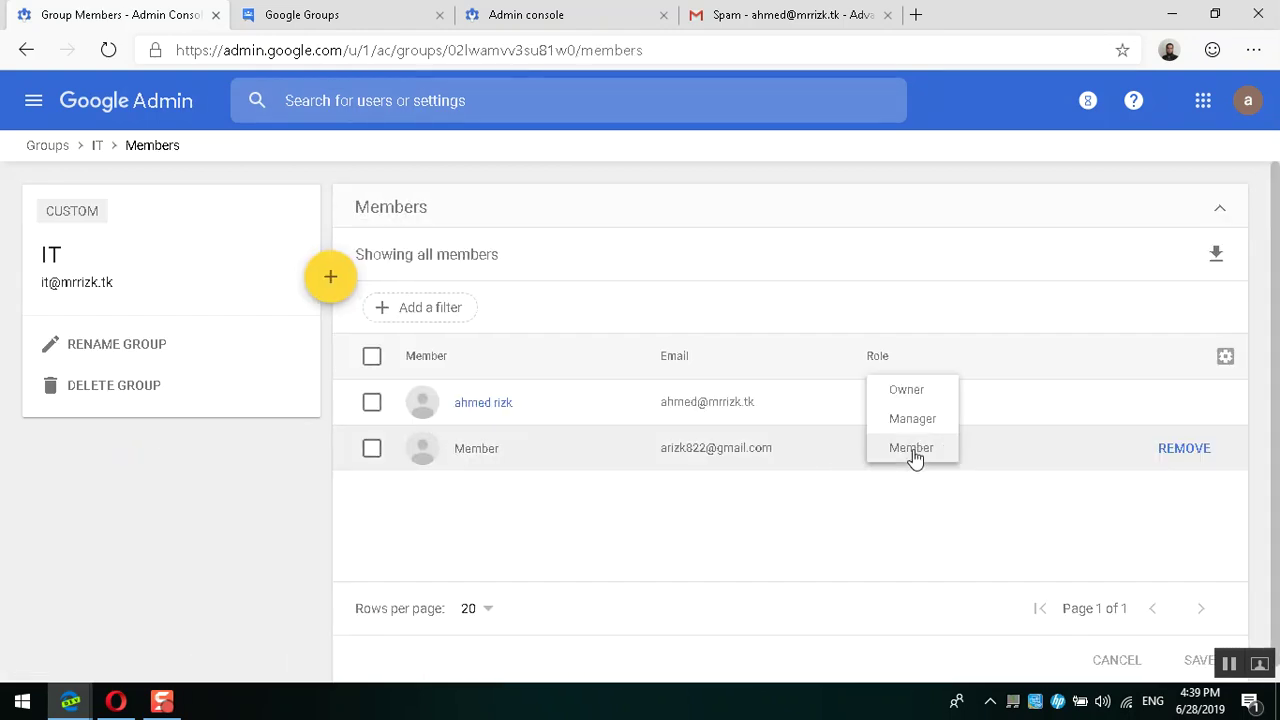
left_click(853, 511)
left_click(288, 14)
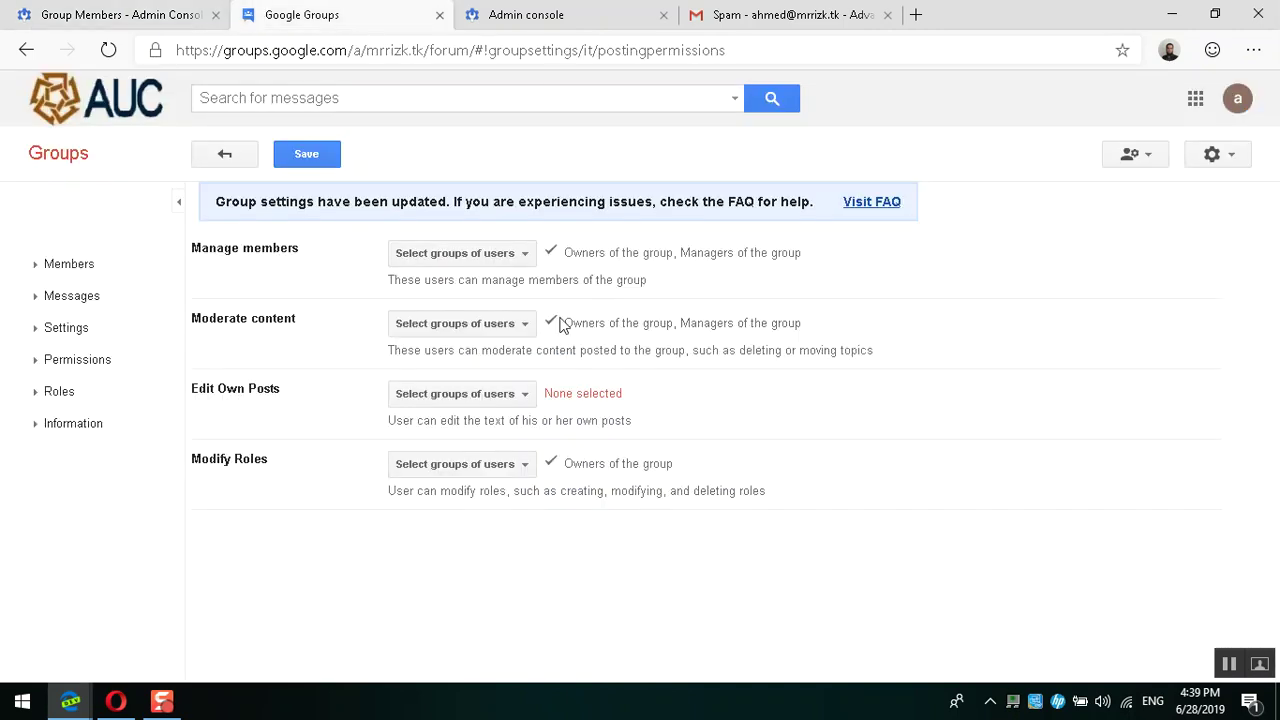
Step: Leave who can modify roles unchanged, expand Members in the nav, and save the permissions
left_click(493, 472)
left_click(331, 457)
left_click(41, 272)
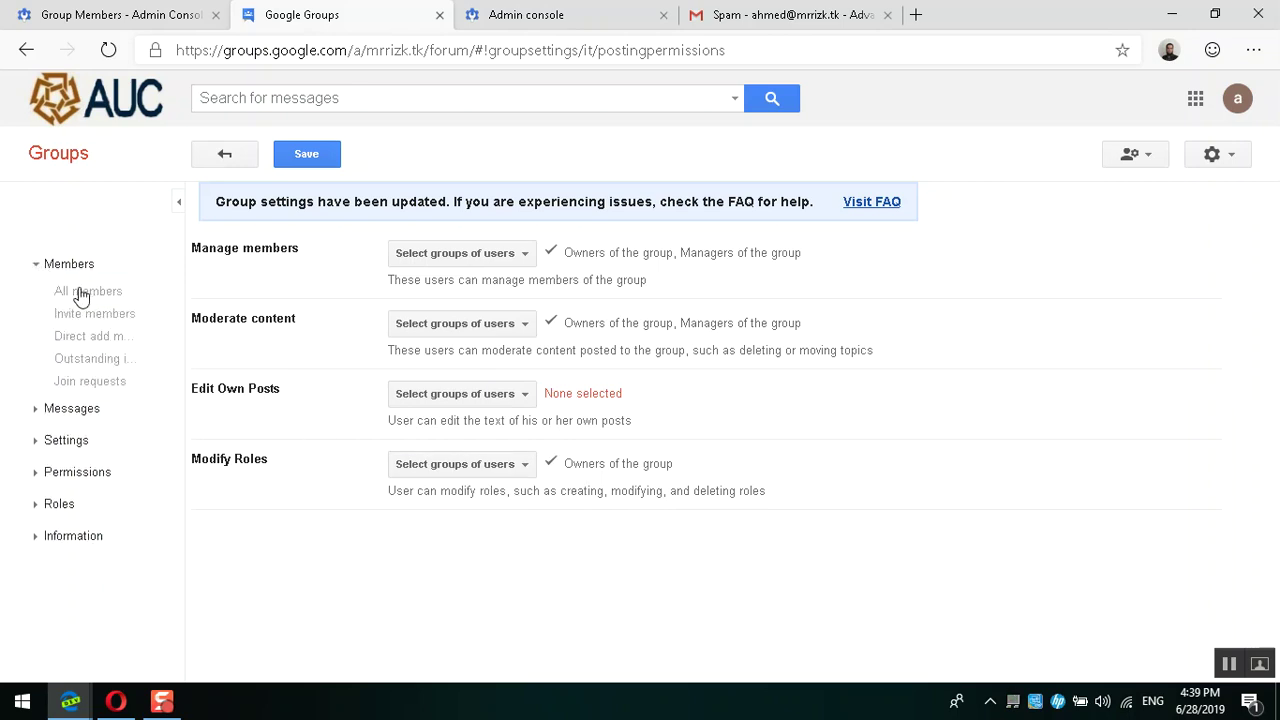
left_click(70, 270)
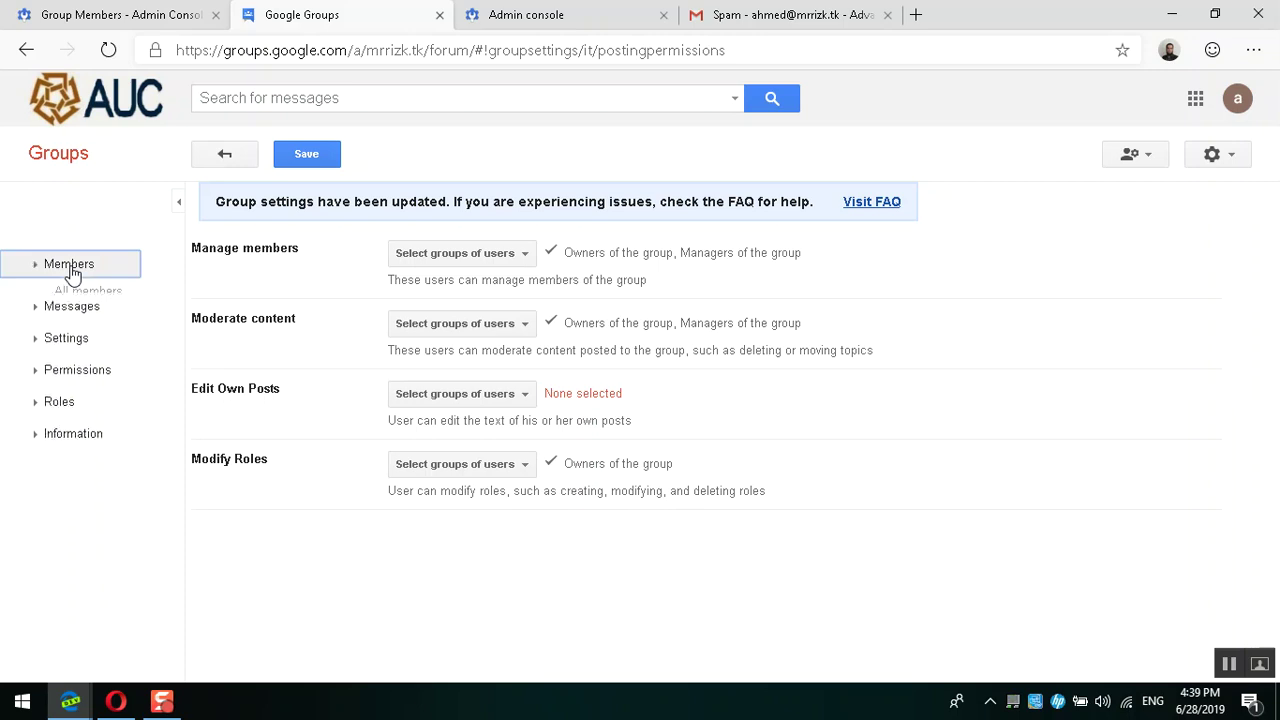
left_click(70, 270)
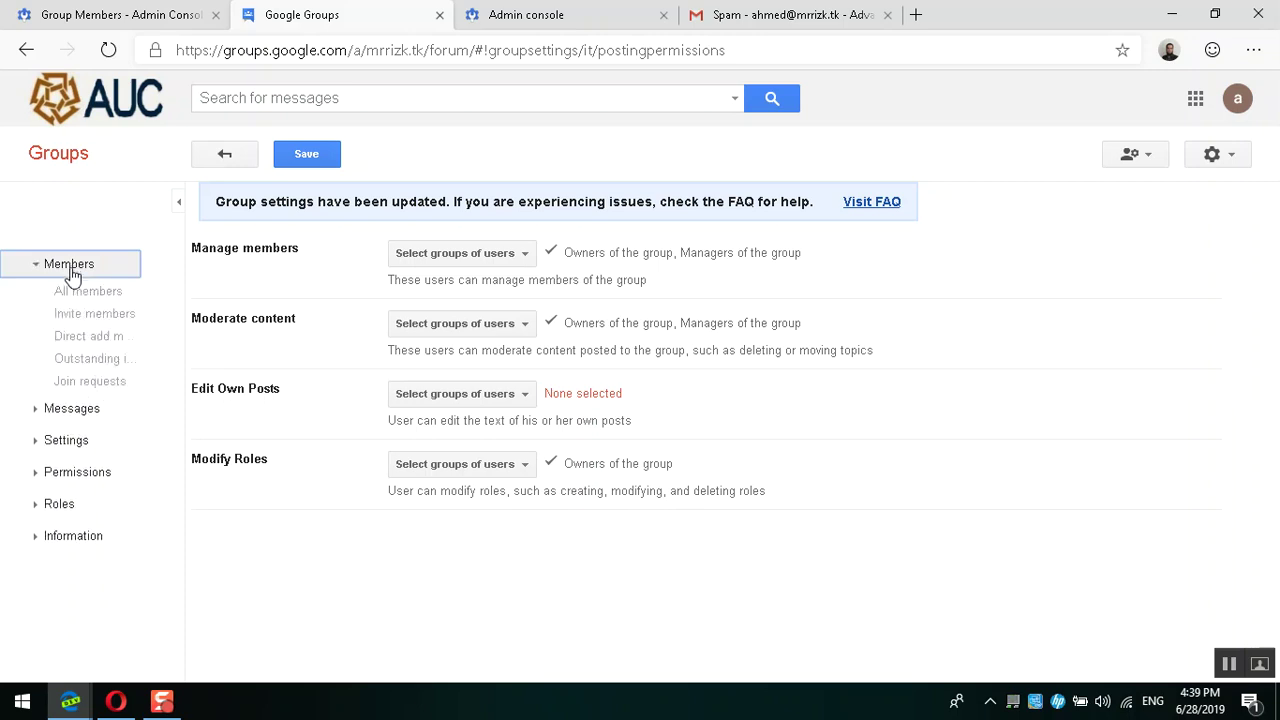
triple_click(112, 319)
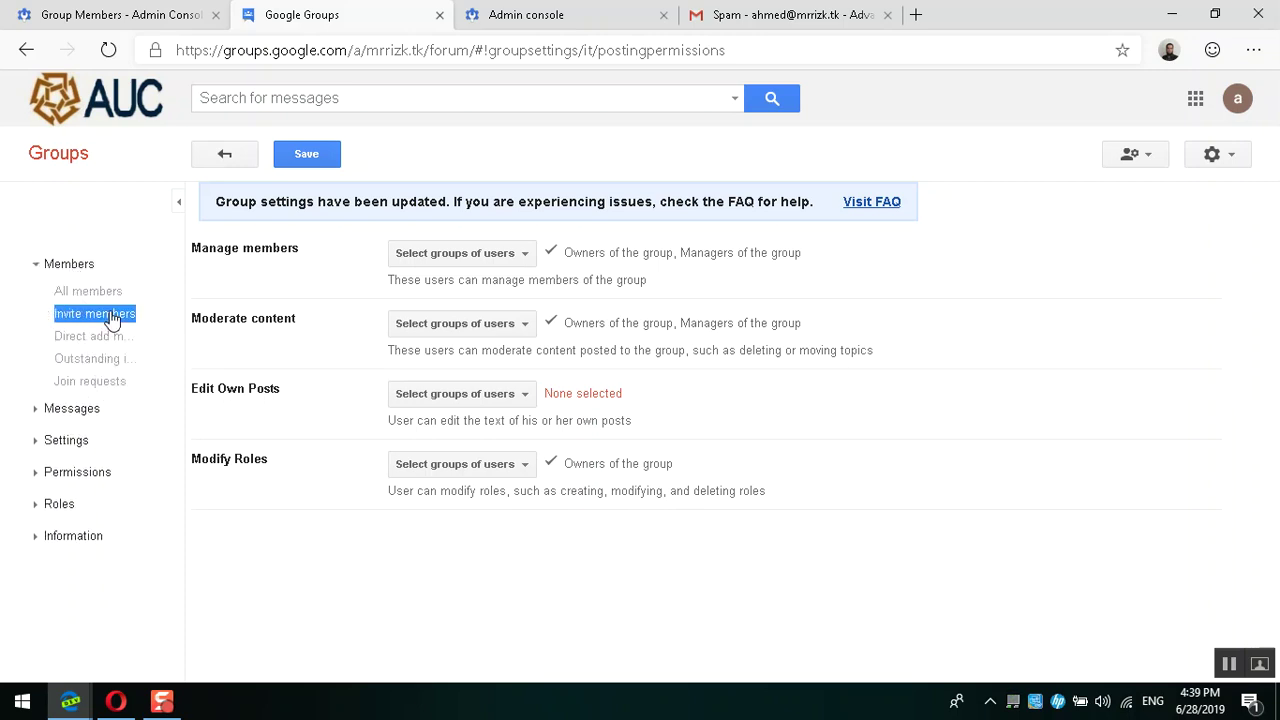
left_click(318, 161)
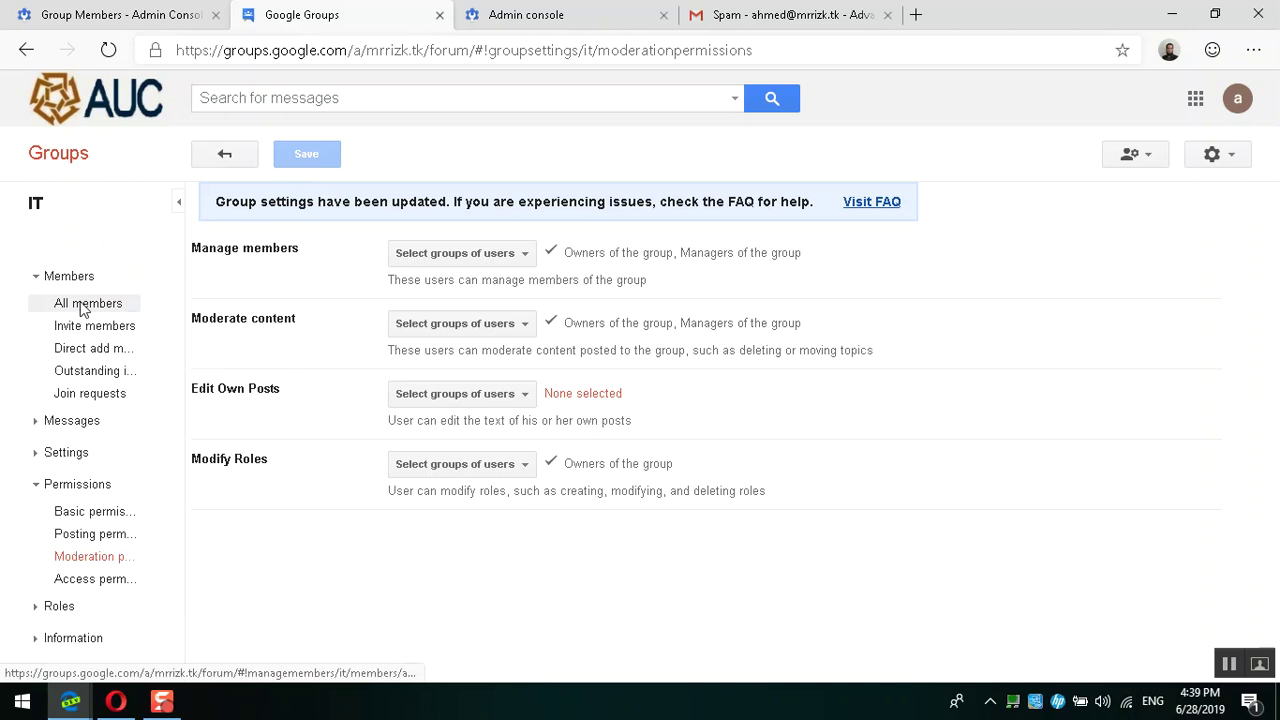
Step: List all IT group members sorted by email and tick the (not set) member
left_click(82, 302)
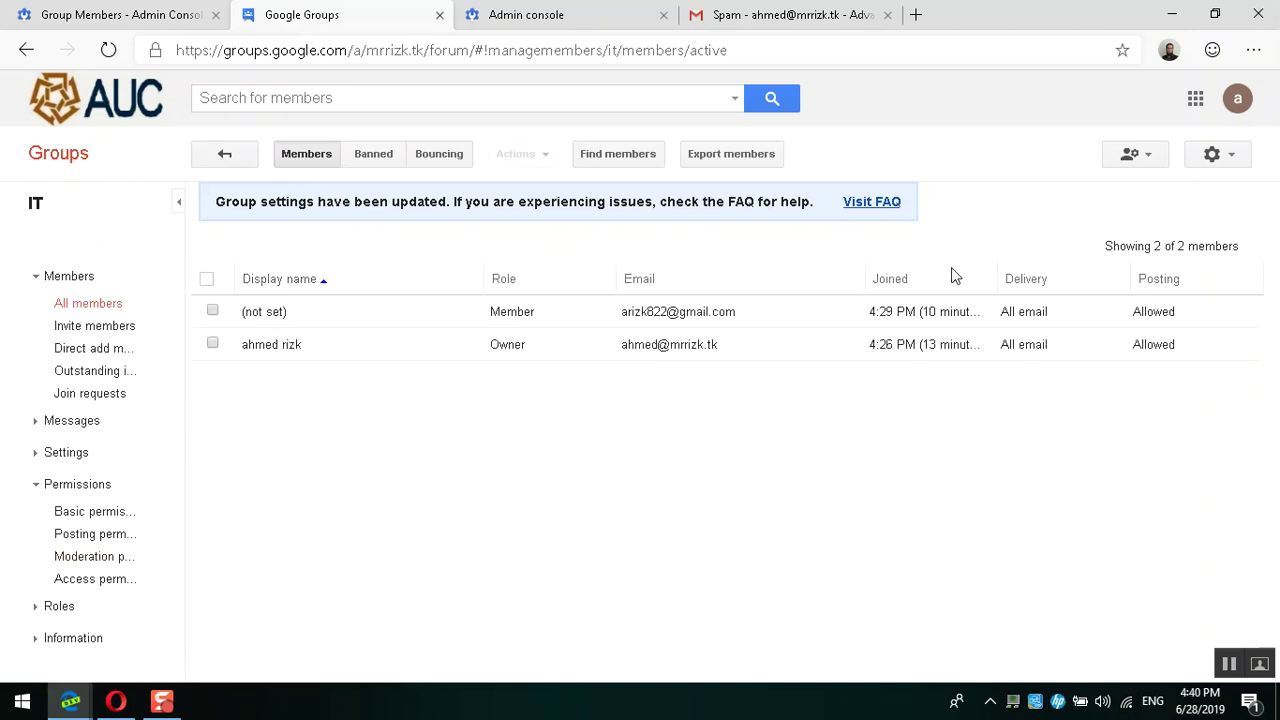
left_click(854, 278)
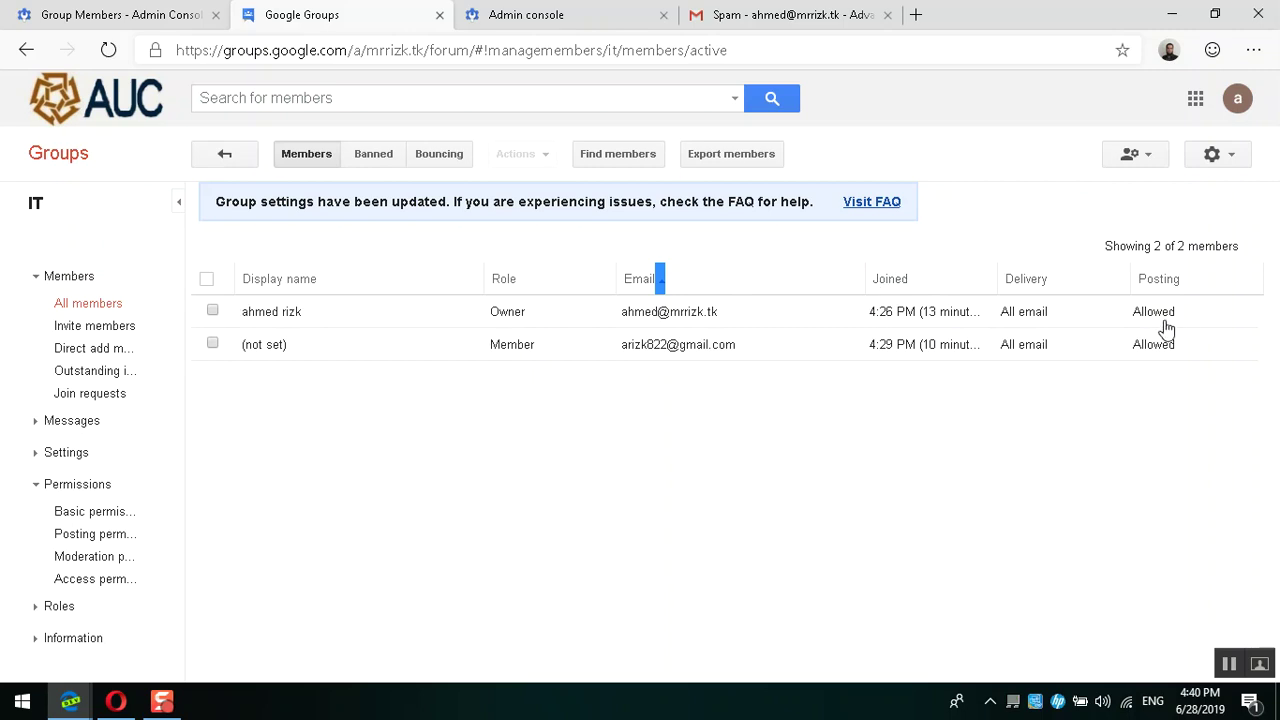
left_click(214, 344)
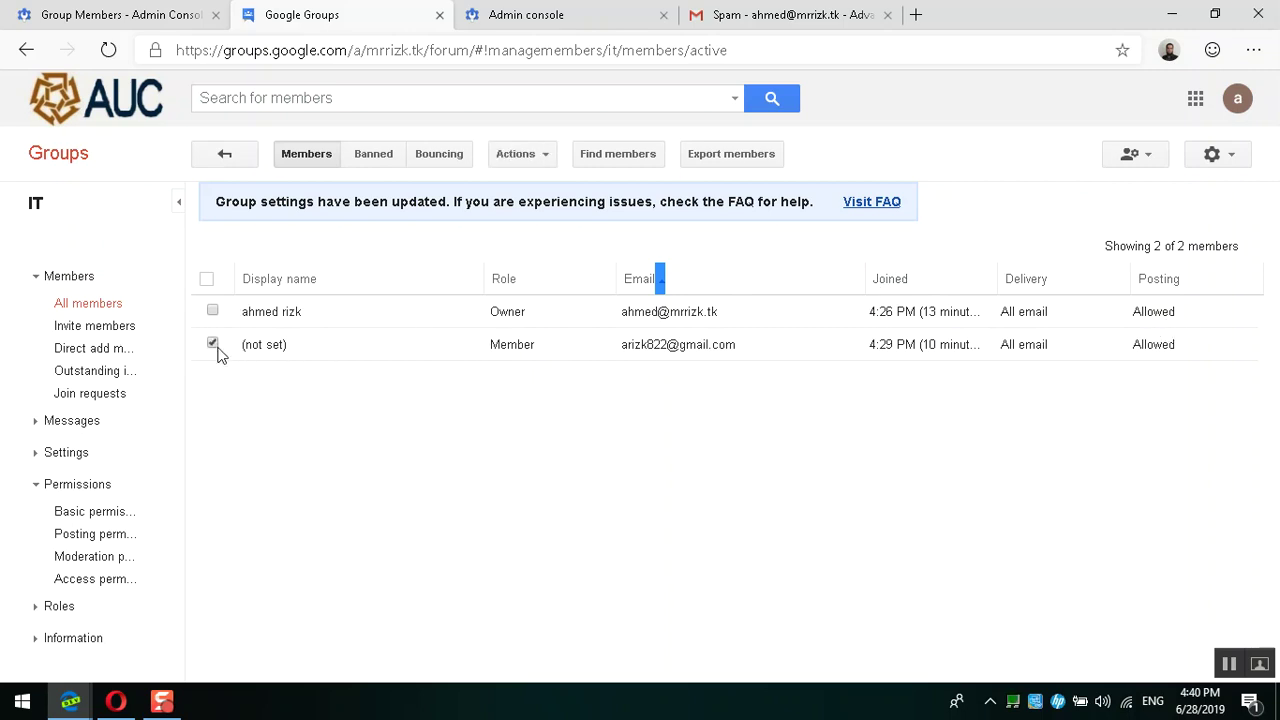
Step: Keep the (not set) member's role as Member, reviewing Email delivery and Posting permission
left_click(332, 356)
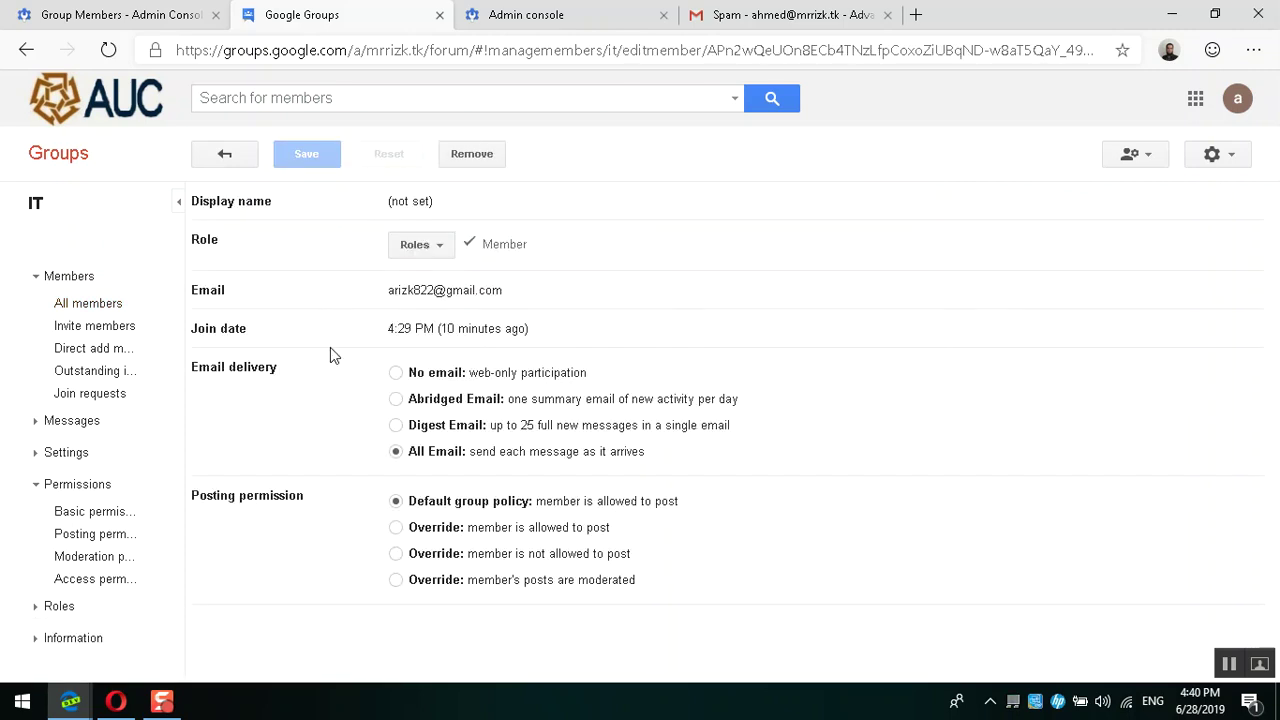
left_click(443, 244)
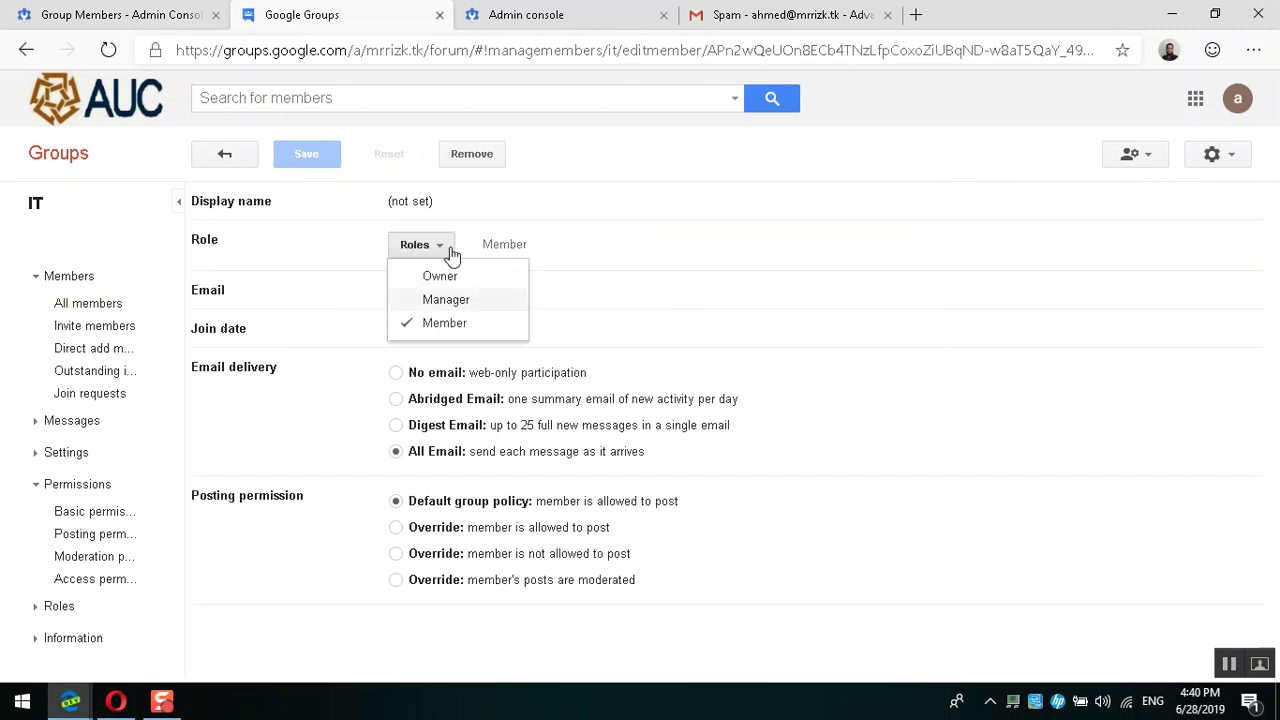
left_click(422, 201)
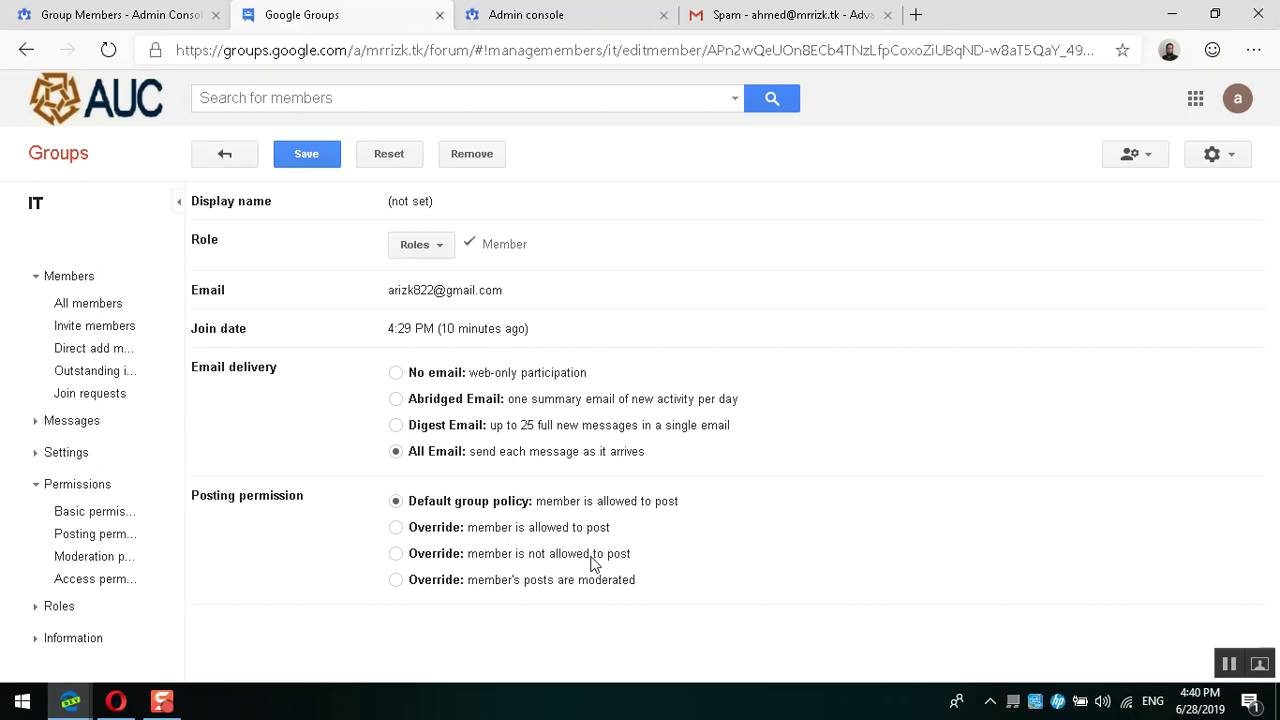
left_click_drag(470, 453, 655, 458)
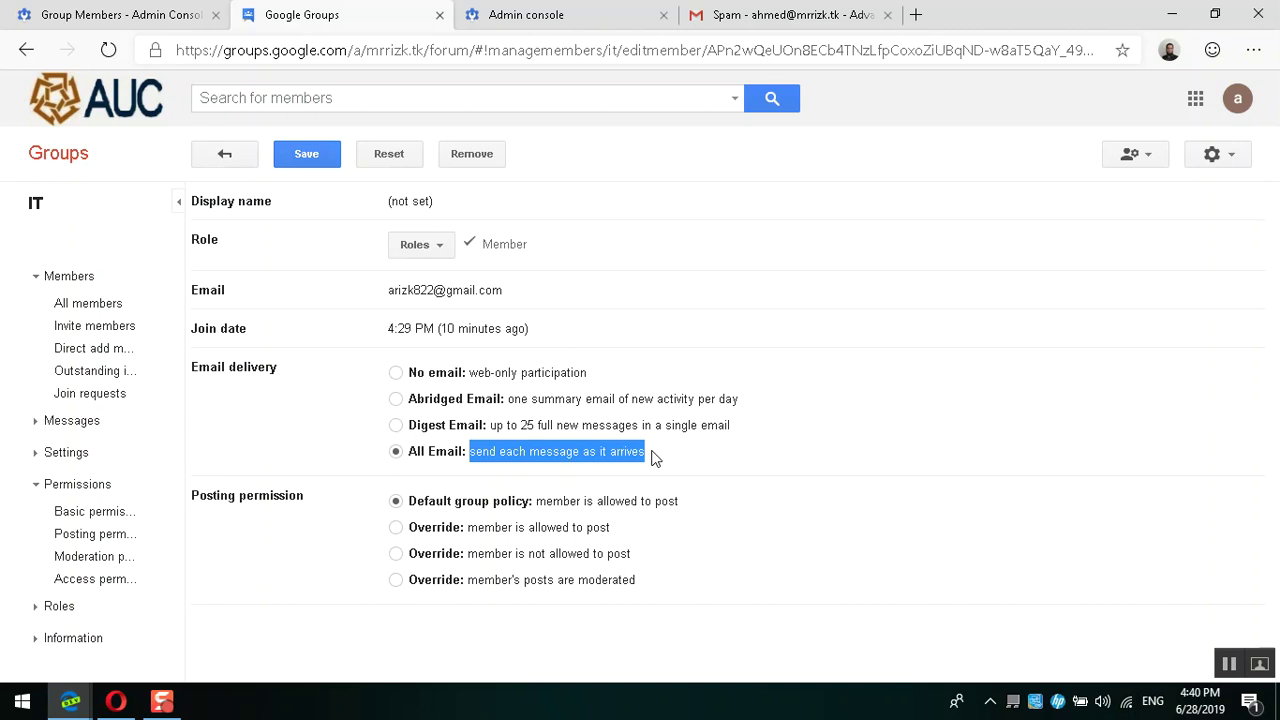
left_click(593, 457)
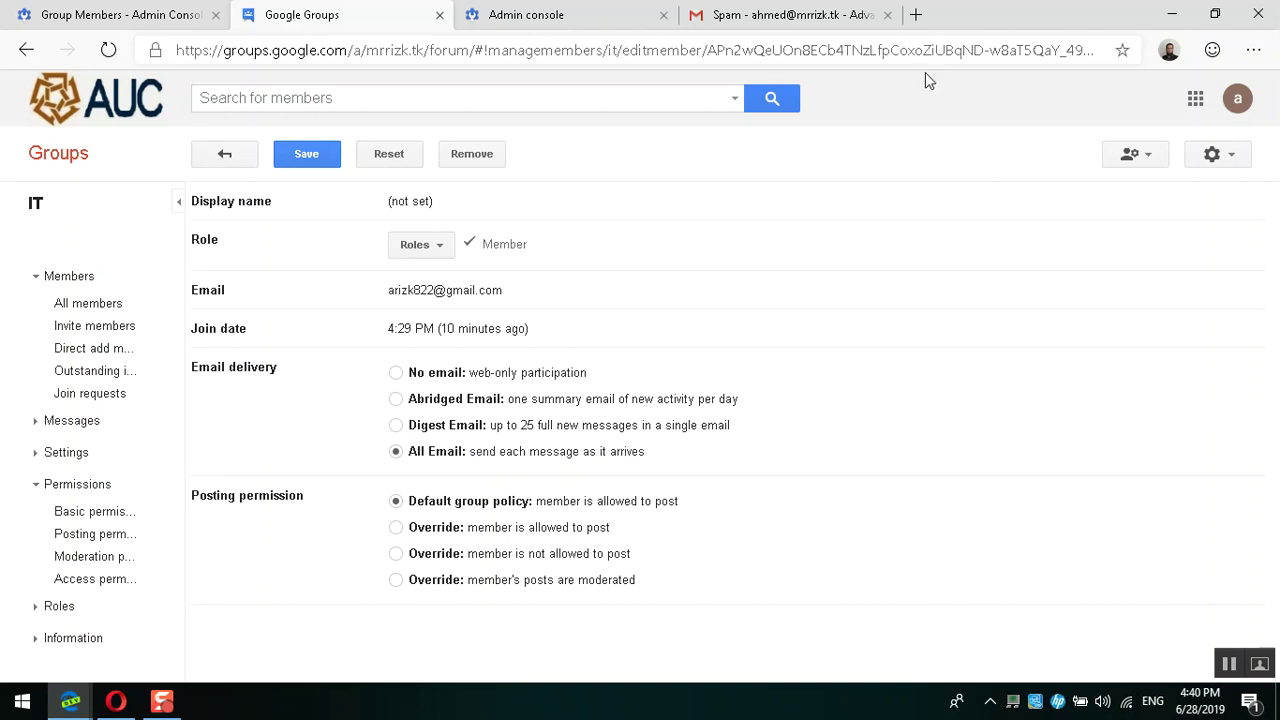
Step: Open Outlook.com in a new Edge tab via a 'hot' search, then return to the Admin console
left_click(916, 15)
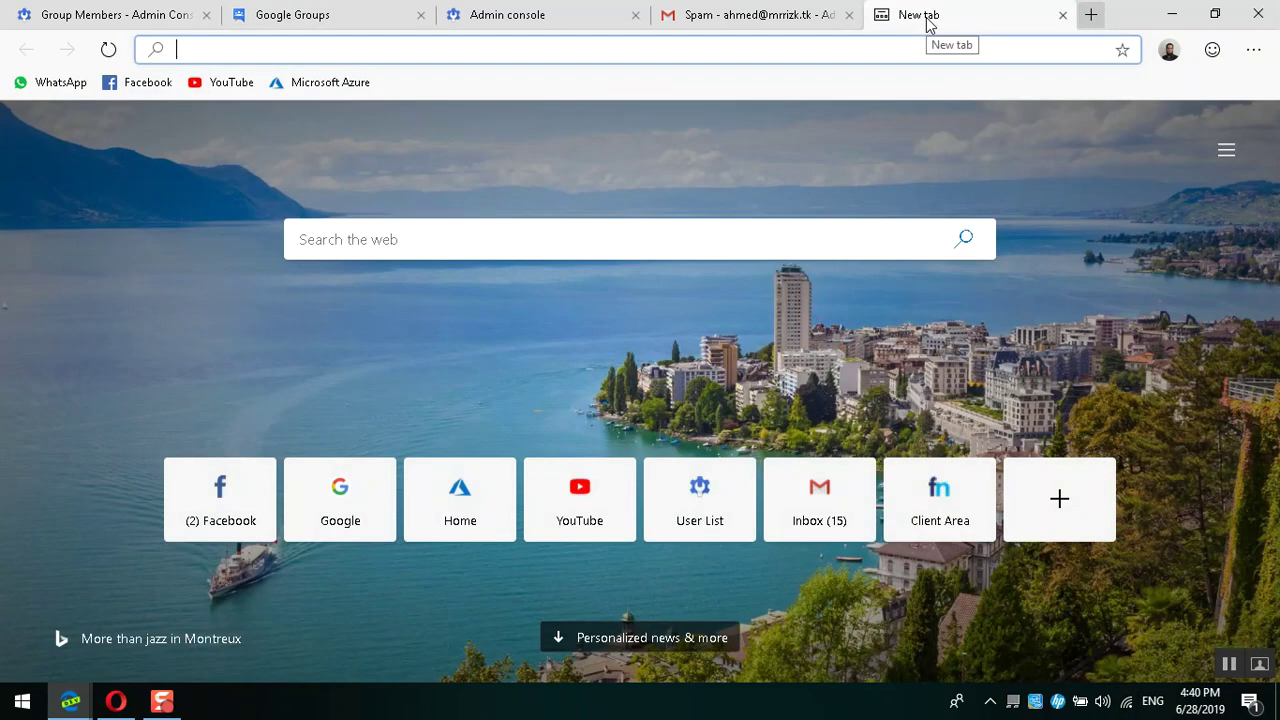
type("hot")
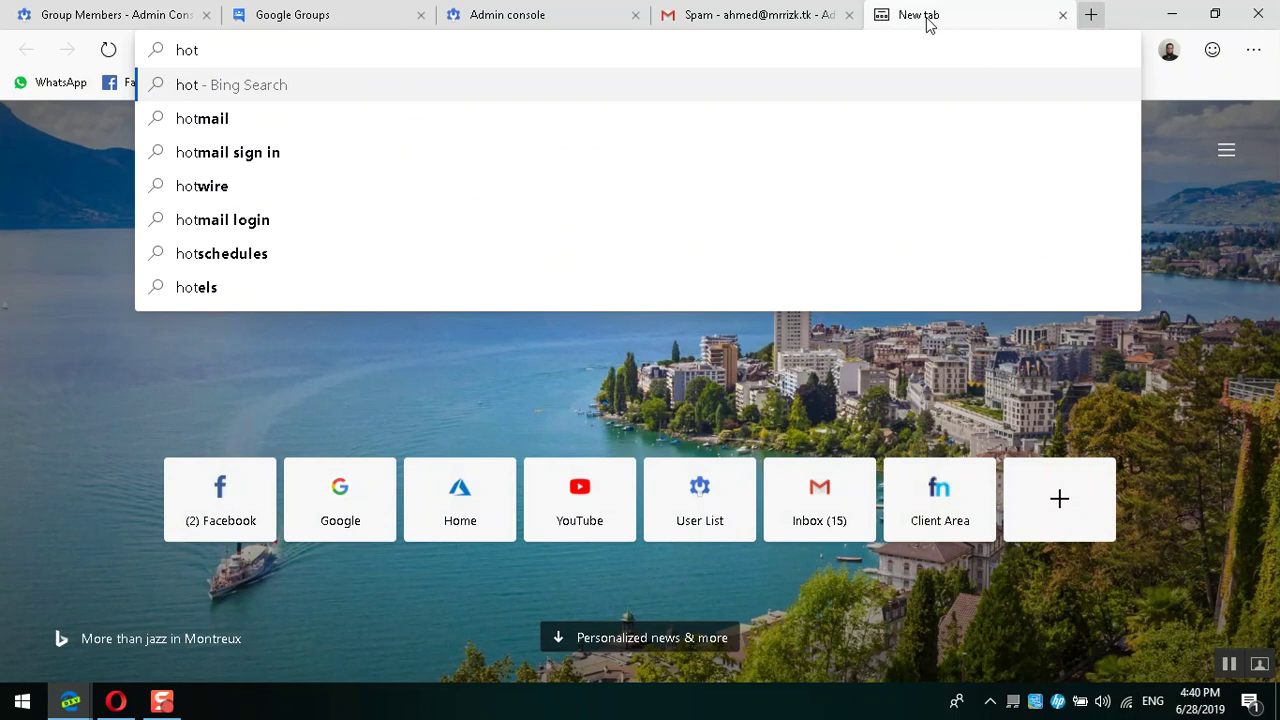
key("Down")
key("Return")
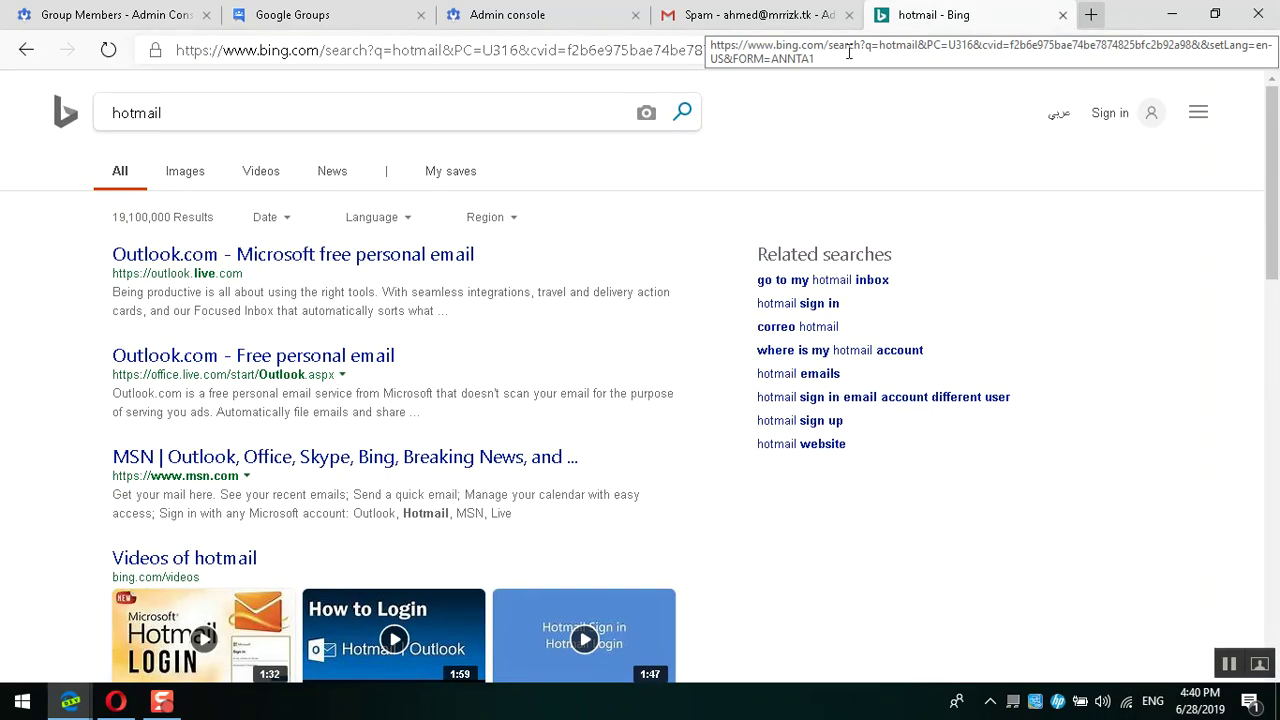
left_click(173, 257)
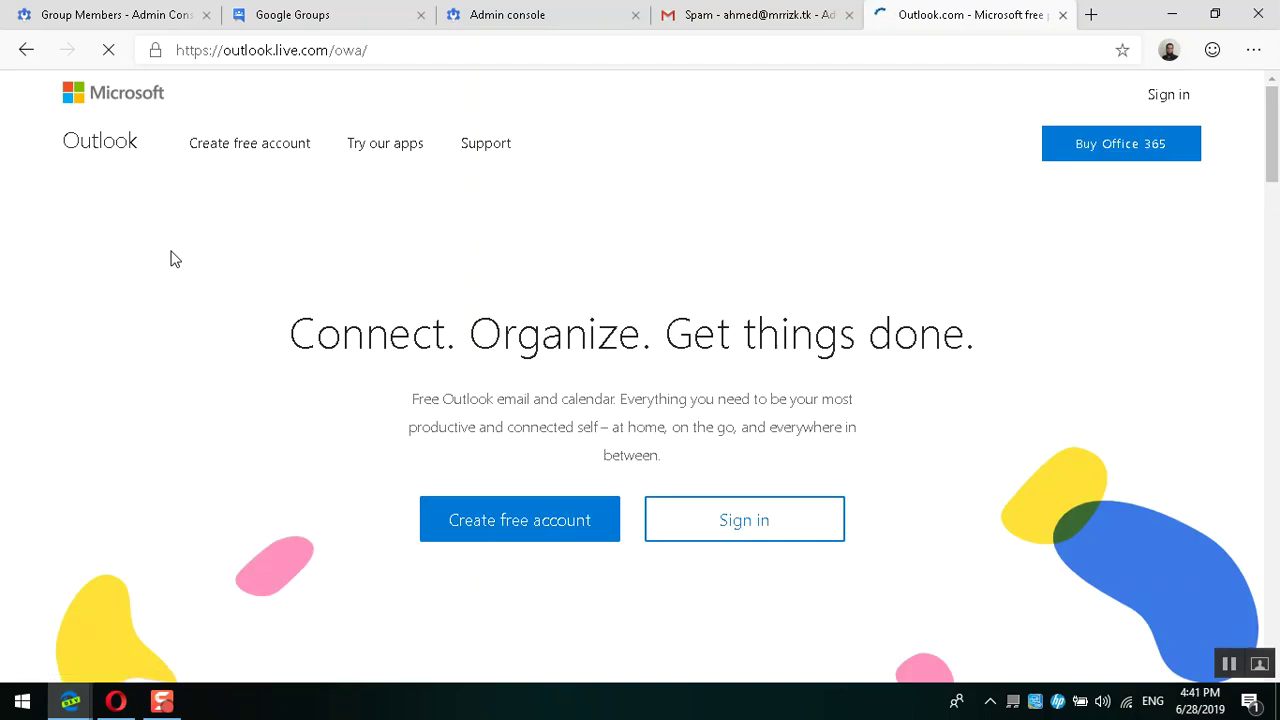
left_click(175, 8)
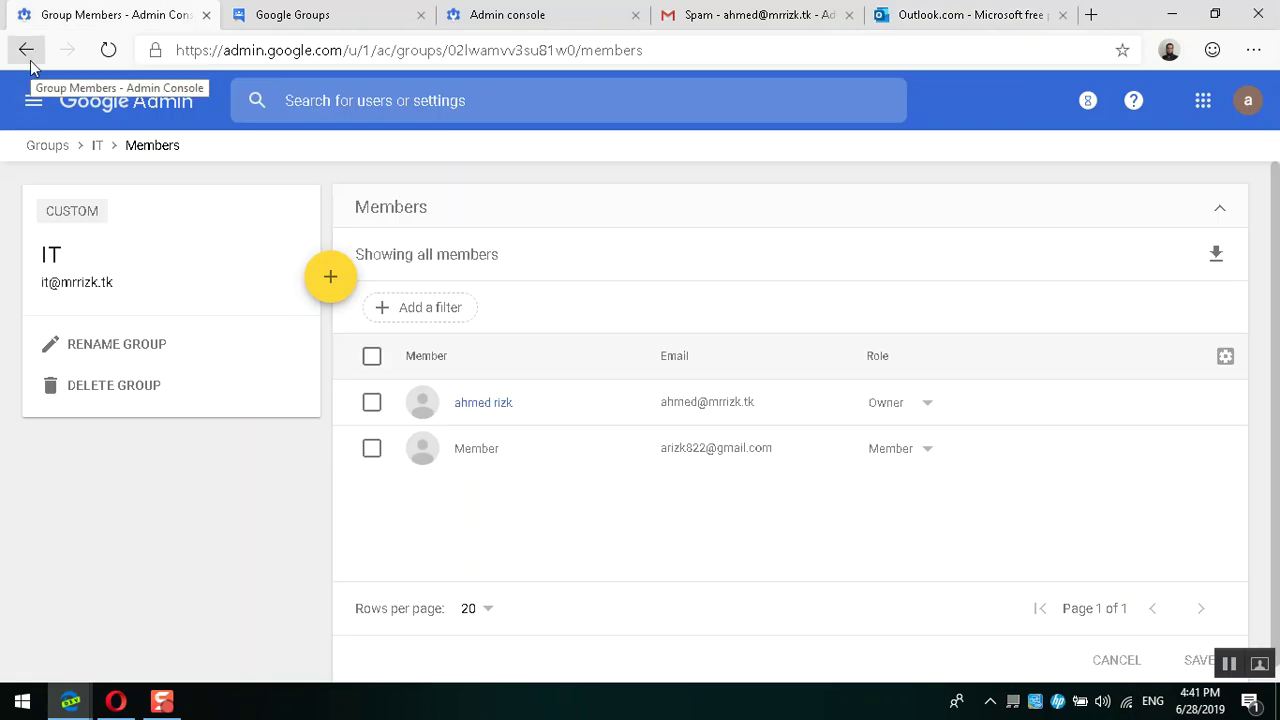
Step: Go back to the IT group's details page and open its Settings
scroll(871, 406, "down", 1)
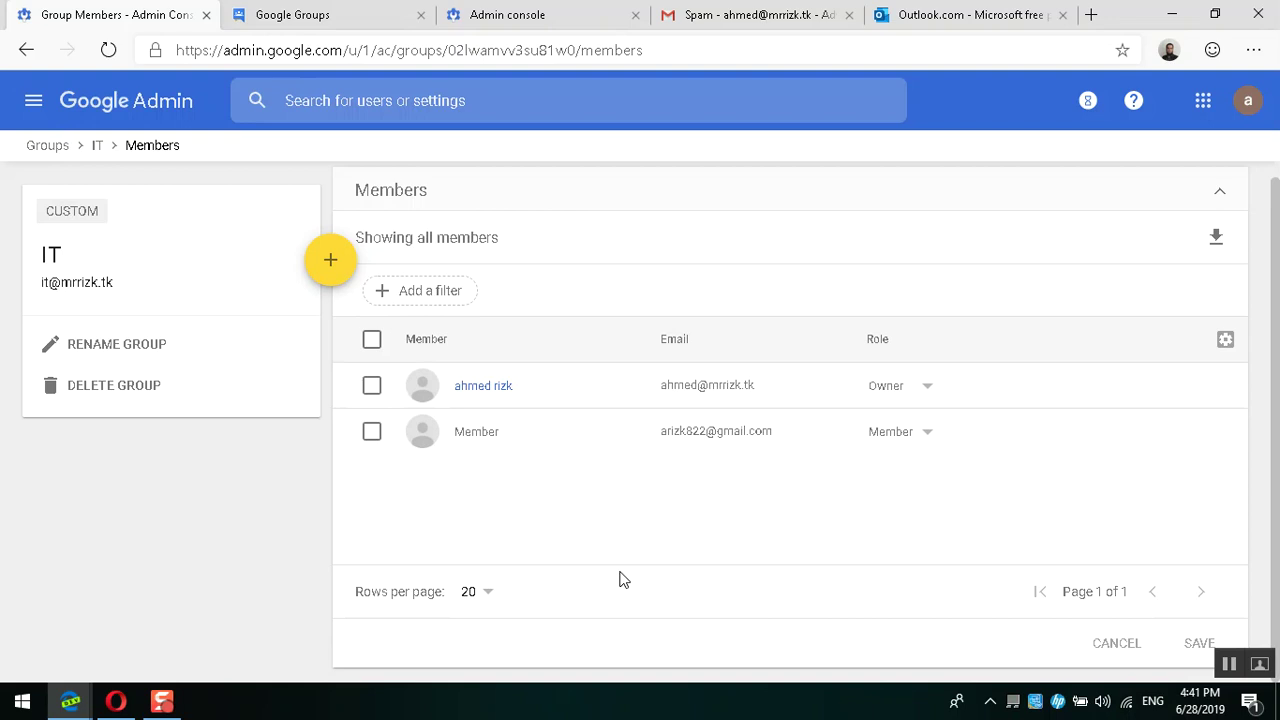
left_click(23, 54)
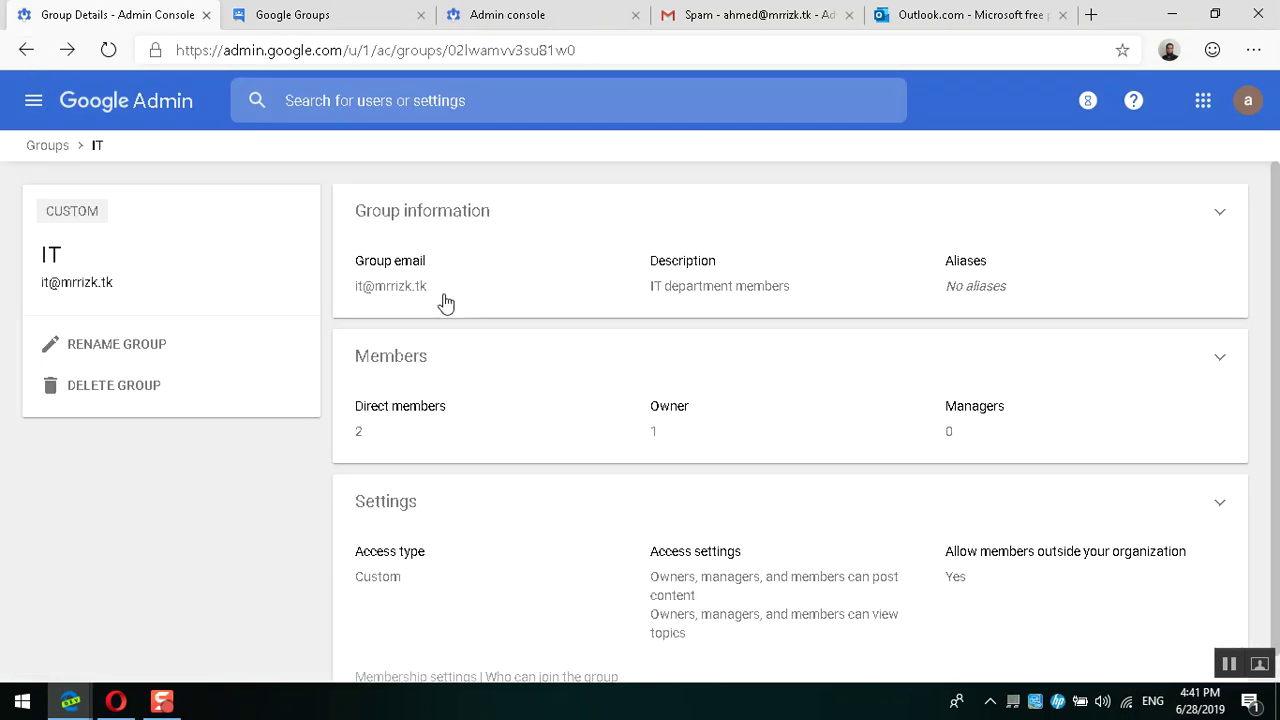
scroll(446, 303, "down", 1)
left_click(474, 520)
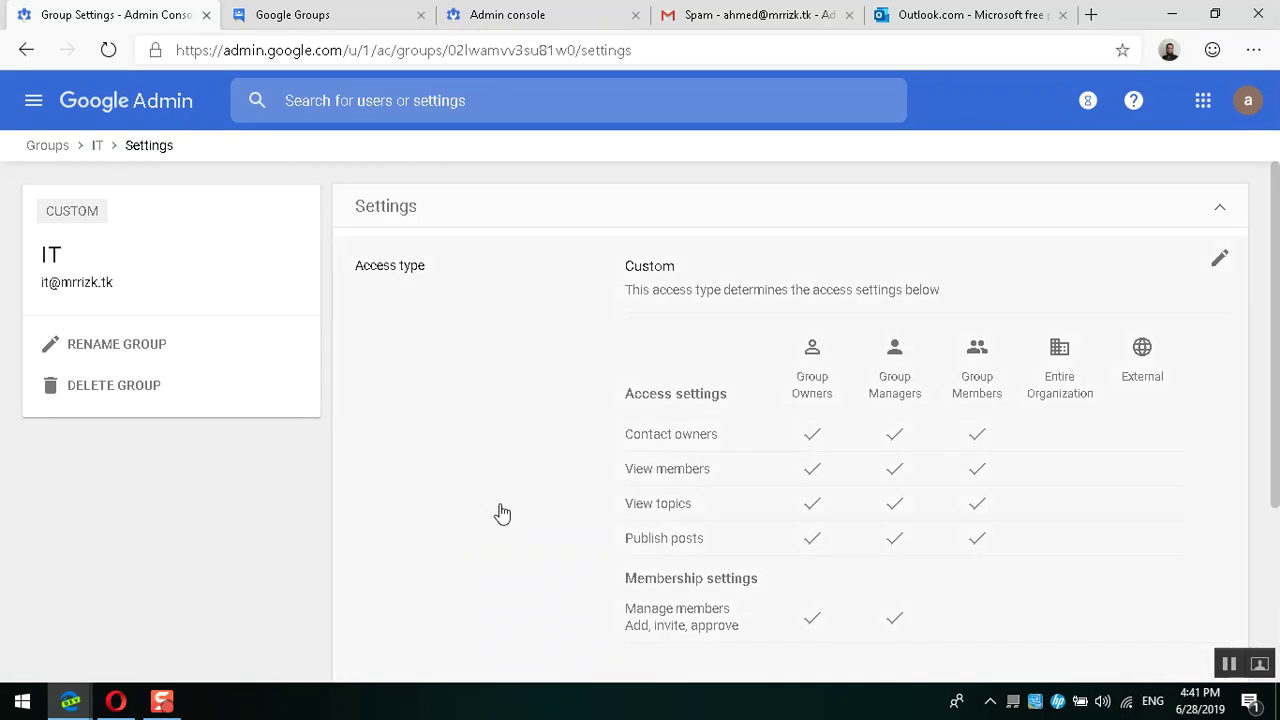
scroll(765, 444, "down", 2)
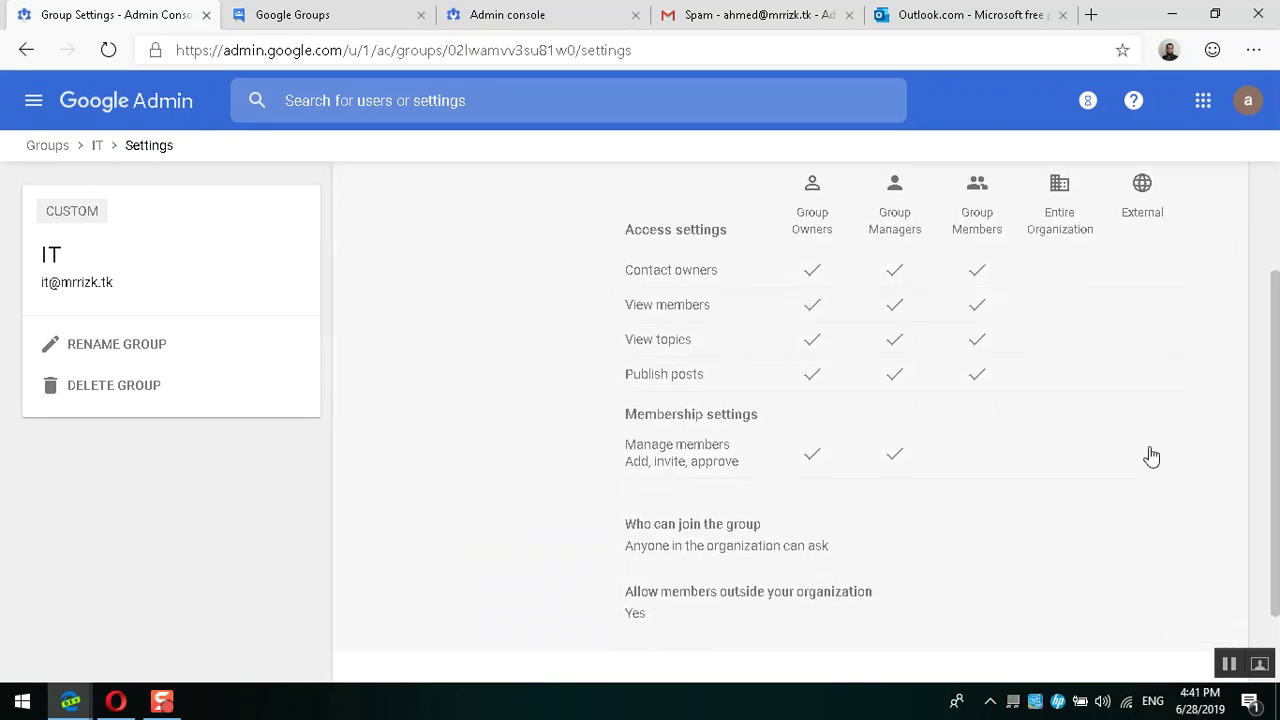
scroll(1150, 456, "down", 1)
Step: Tick External in the Publish posts row and save the IT group's settings
left_click(988, 345)
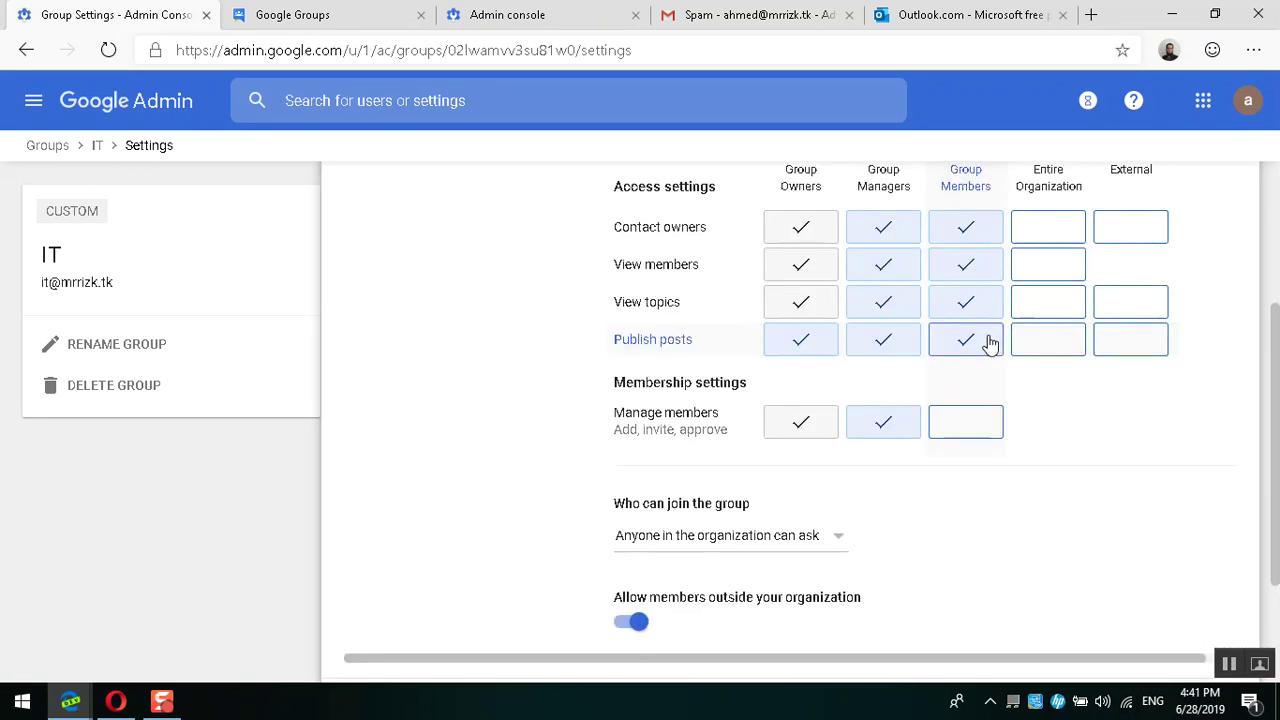
left_click(1130, 340)
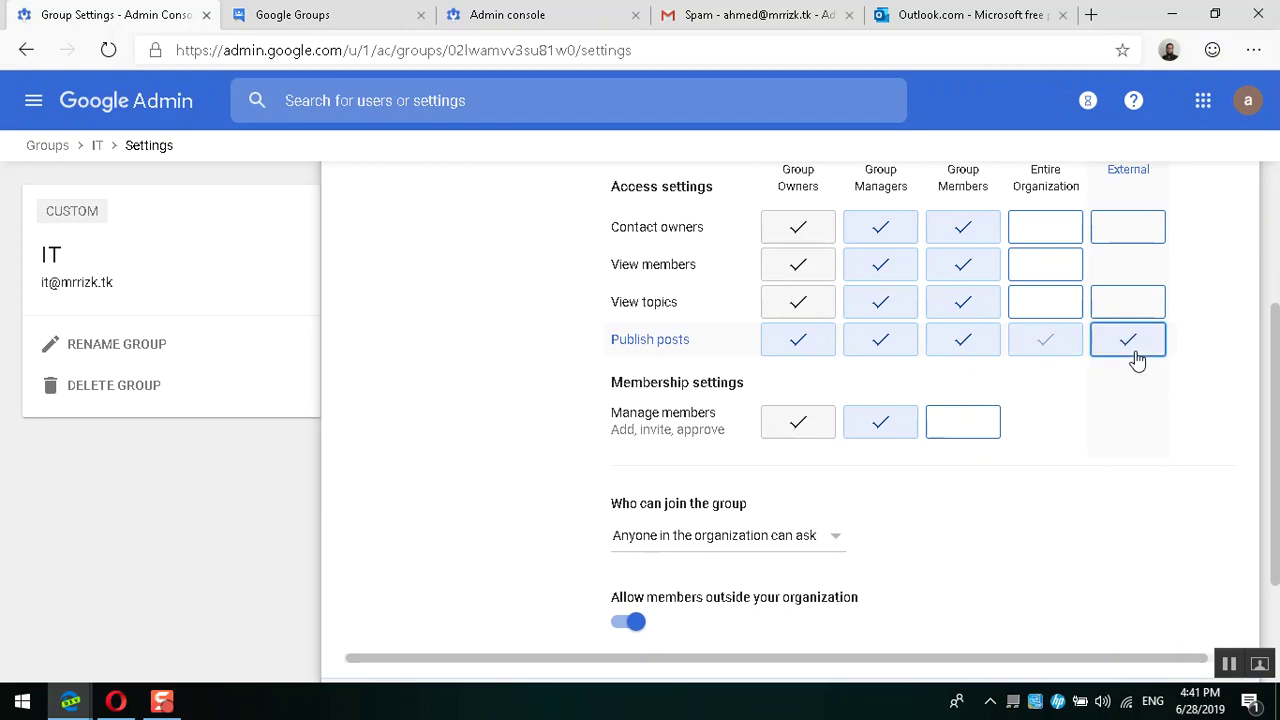
scroll(1135, 351, "down", 2)
left_click(1214, 528)
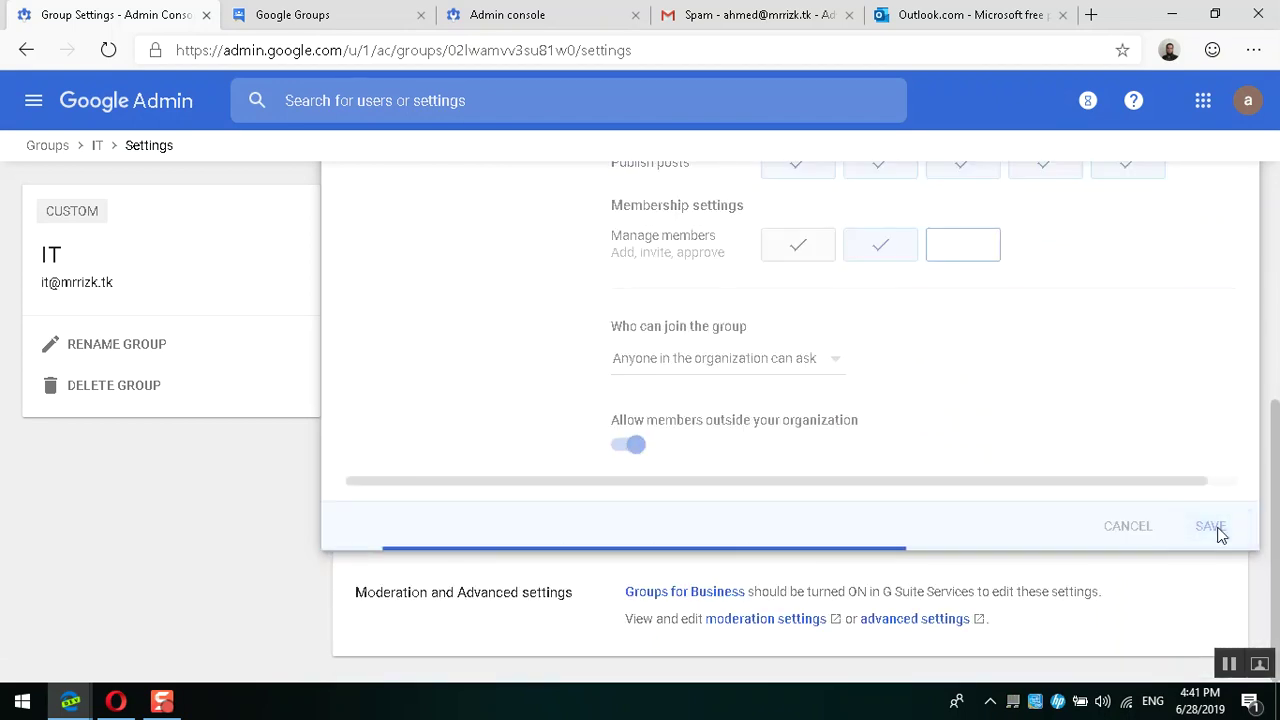
left_click(965, 8)
Step: Start the Outlook sign-in, then review the Google Groups member's Email delivery and Posting permission
left_click(705, 520)
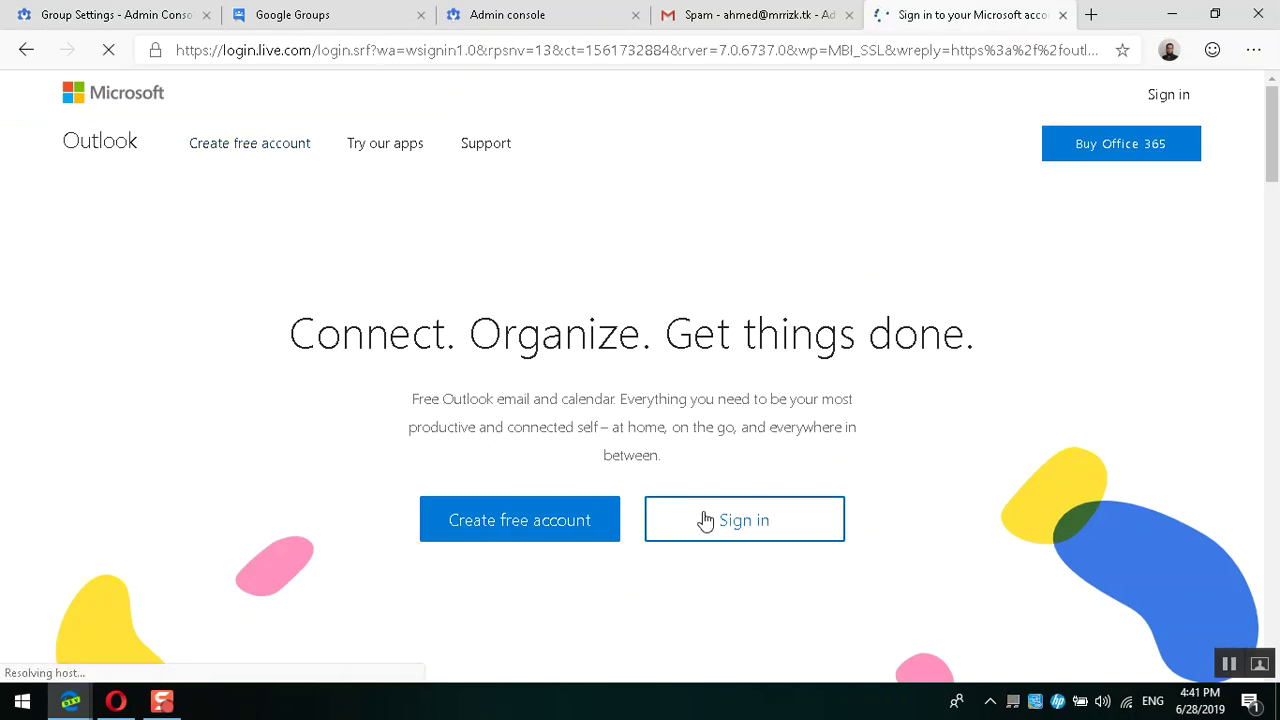
left_click(424, 9)
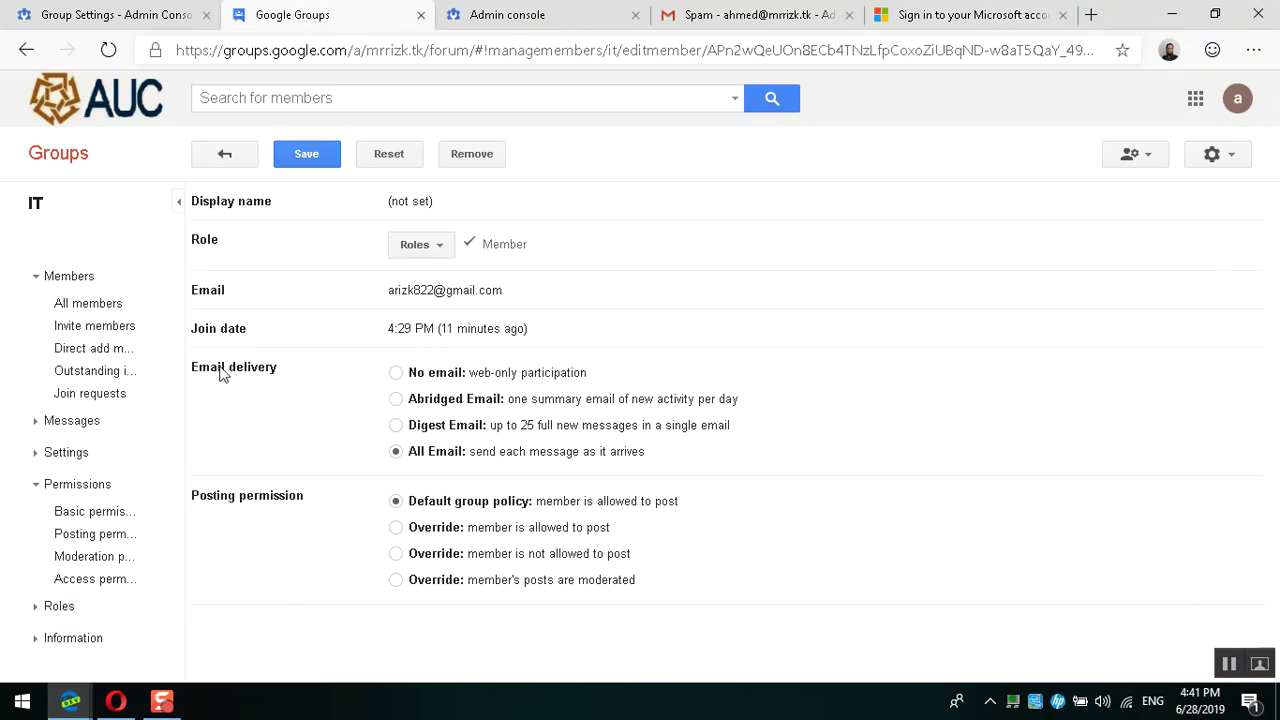
left_click_drag(198, 372, 277, 371)
left_click(197, 505)
left_click_drag(196, 505, 309, 503)
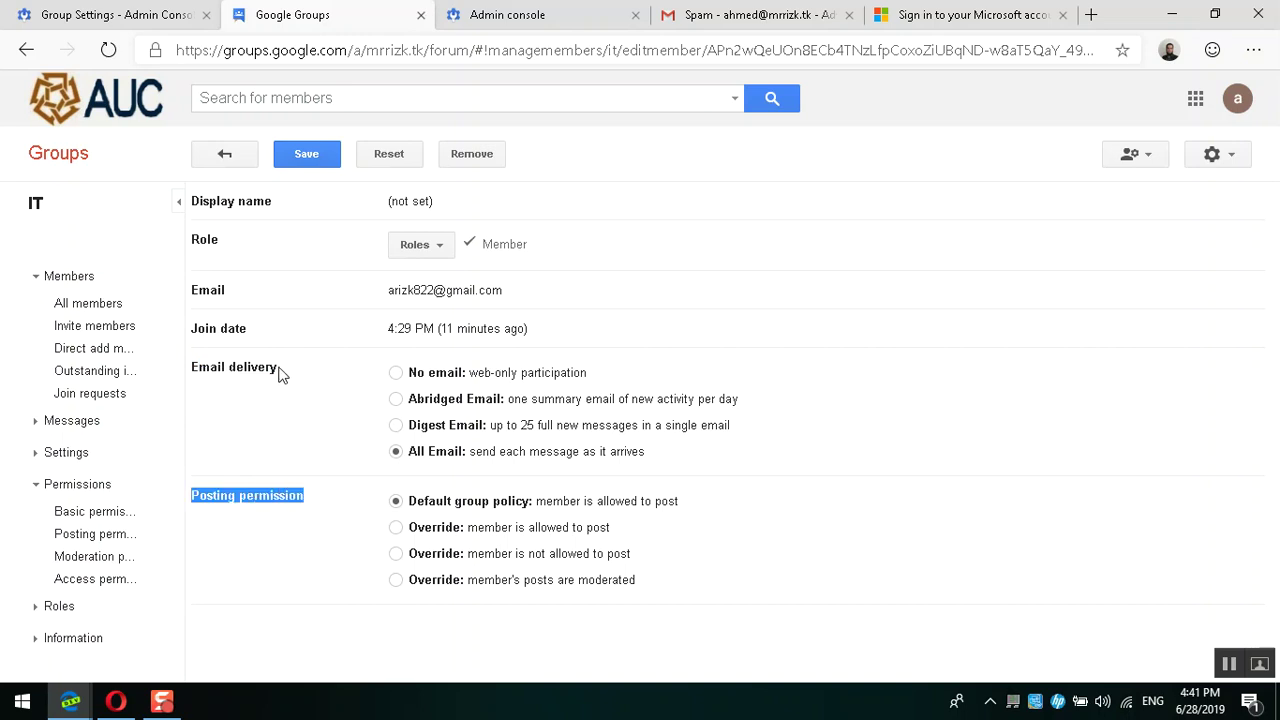
left_click_drag(280, 372, 198, 378)
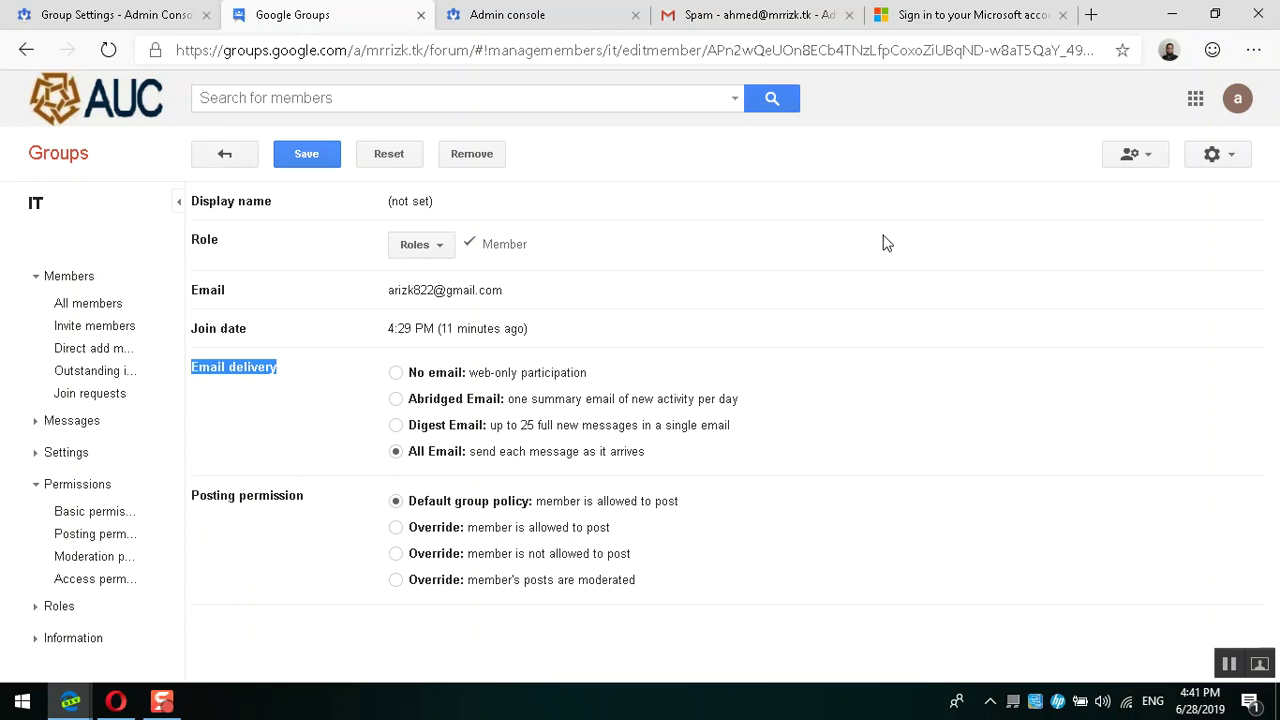
left_click(965, 15)
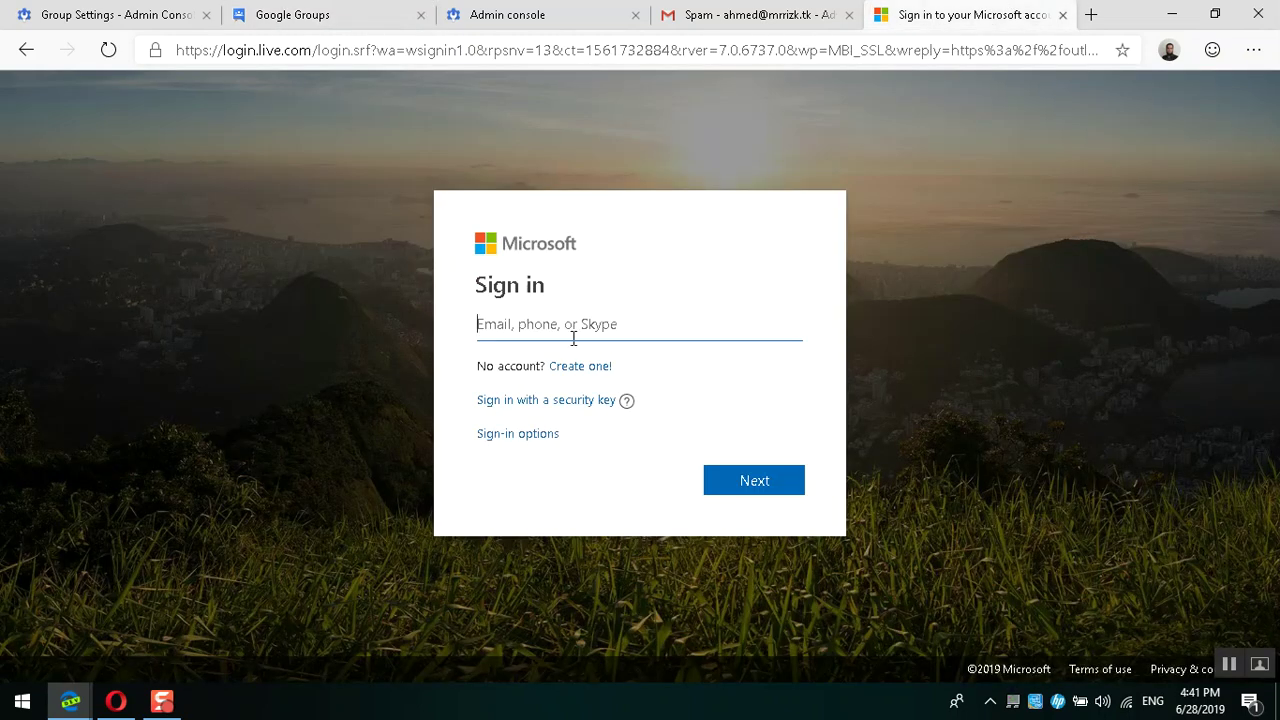
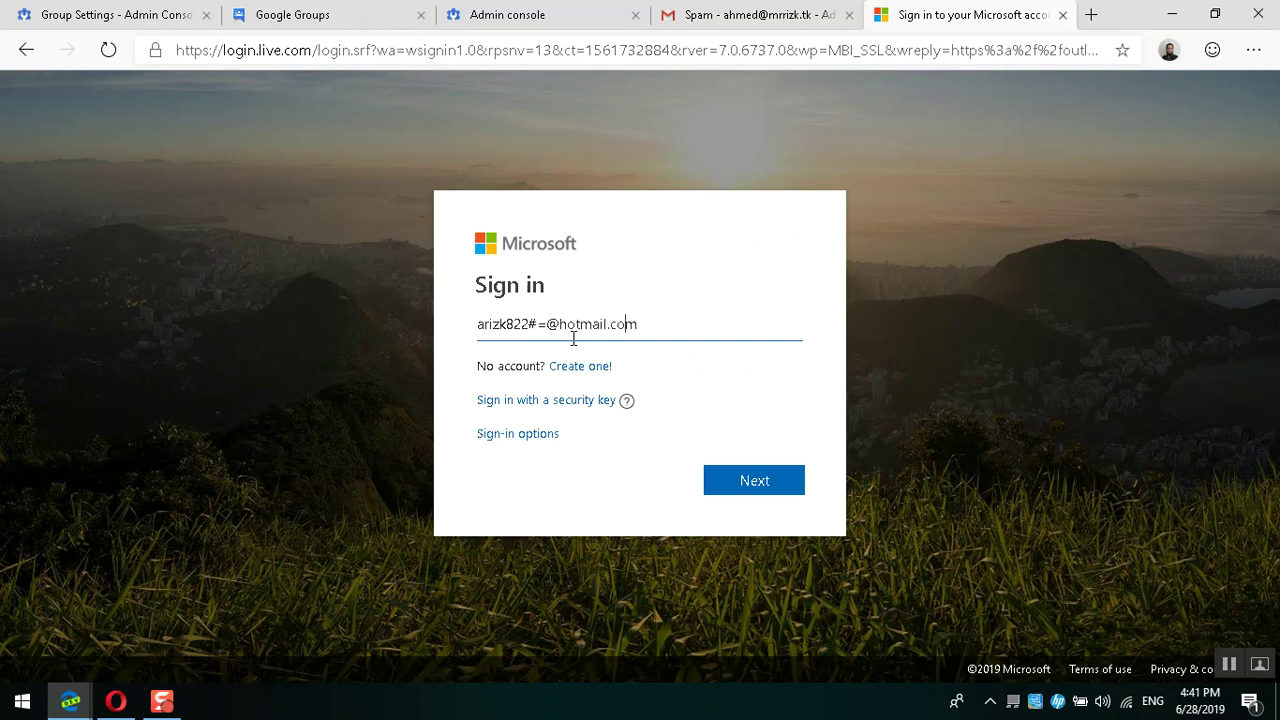
Step: Sign in to Outlook.com with the Hotmail address and password, choosing Never for Edge's password save
key("Return")
type("•")
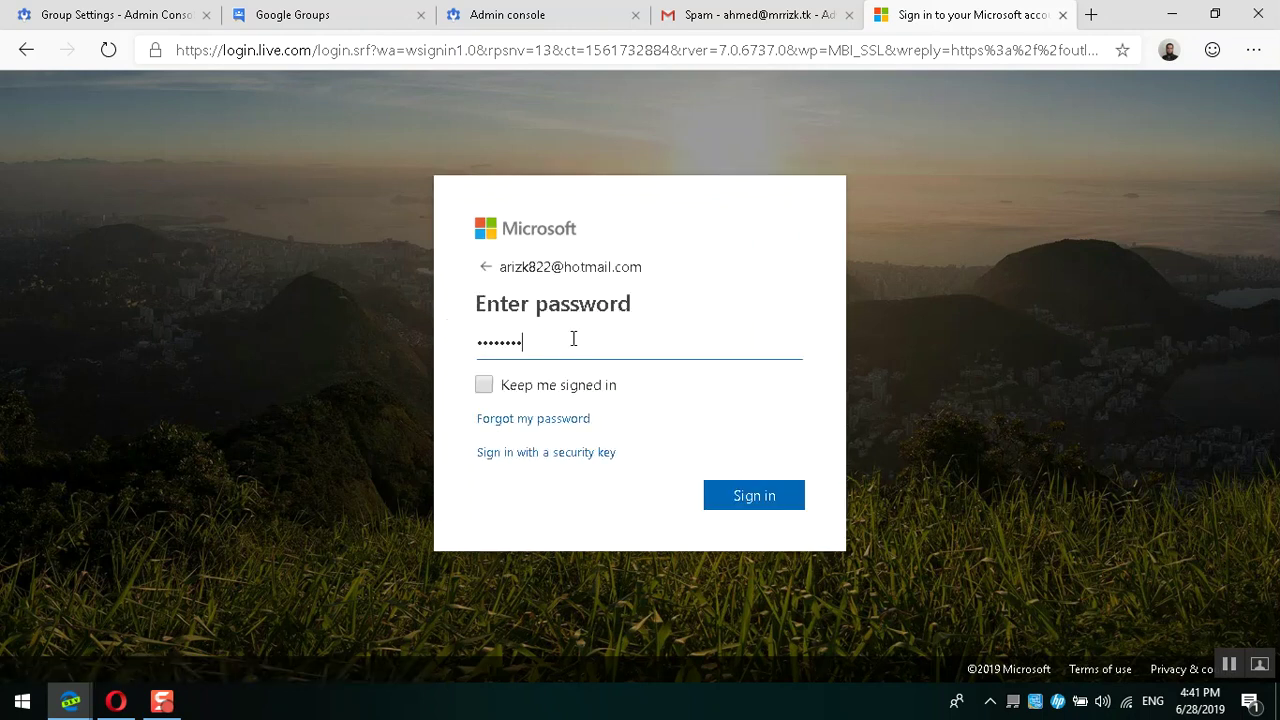
type("*")
key("Return")
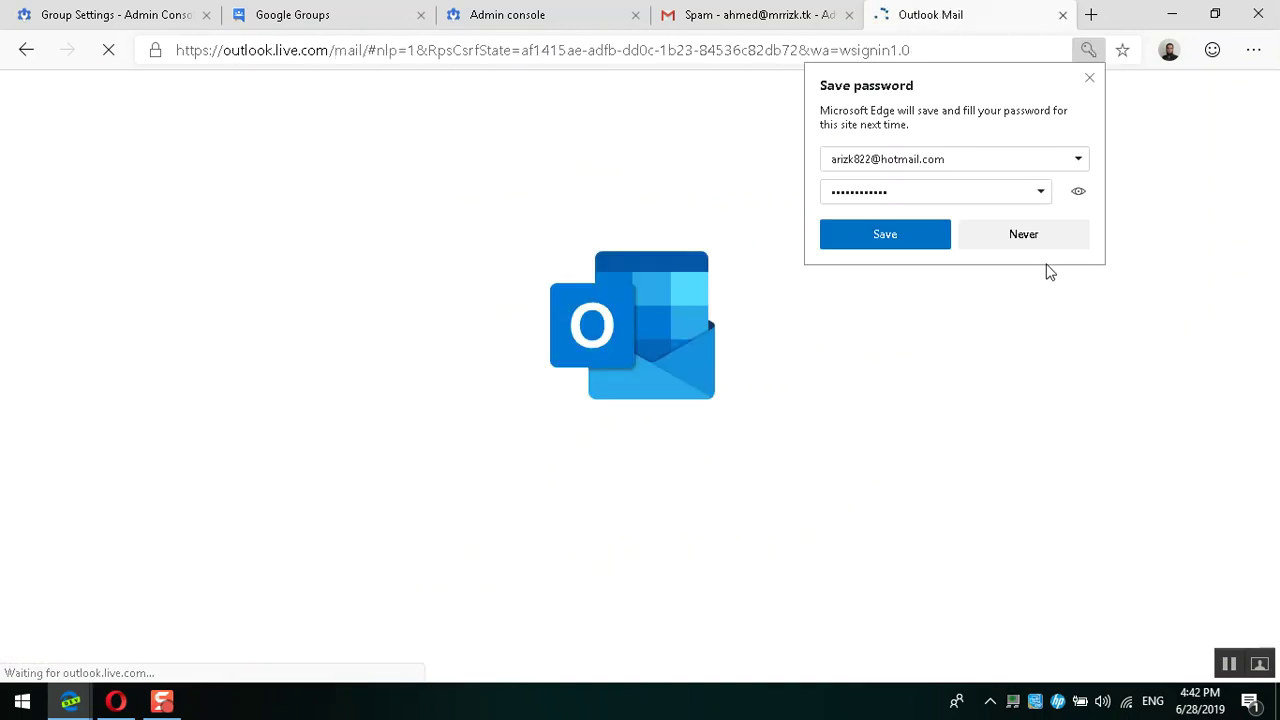
left_click(1022, 234)
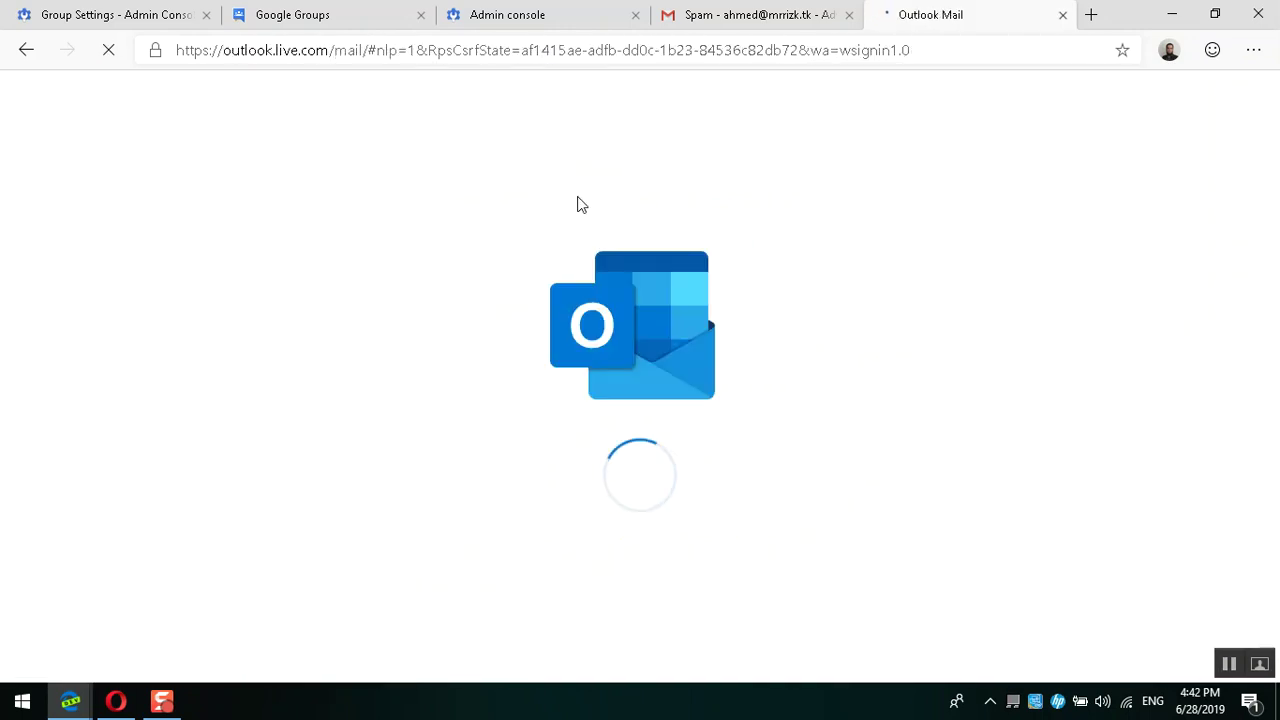
left_click(370, 12)
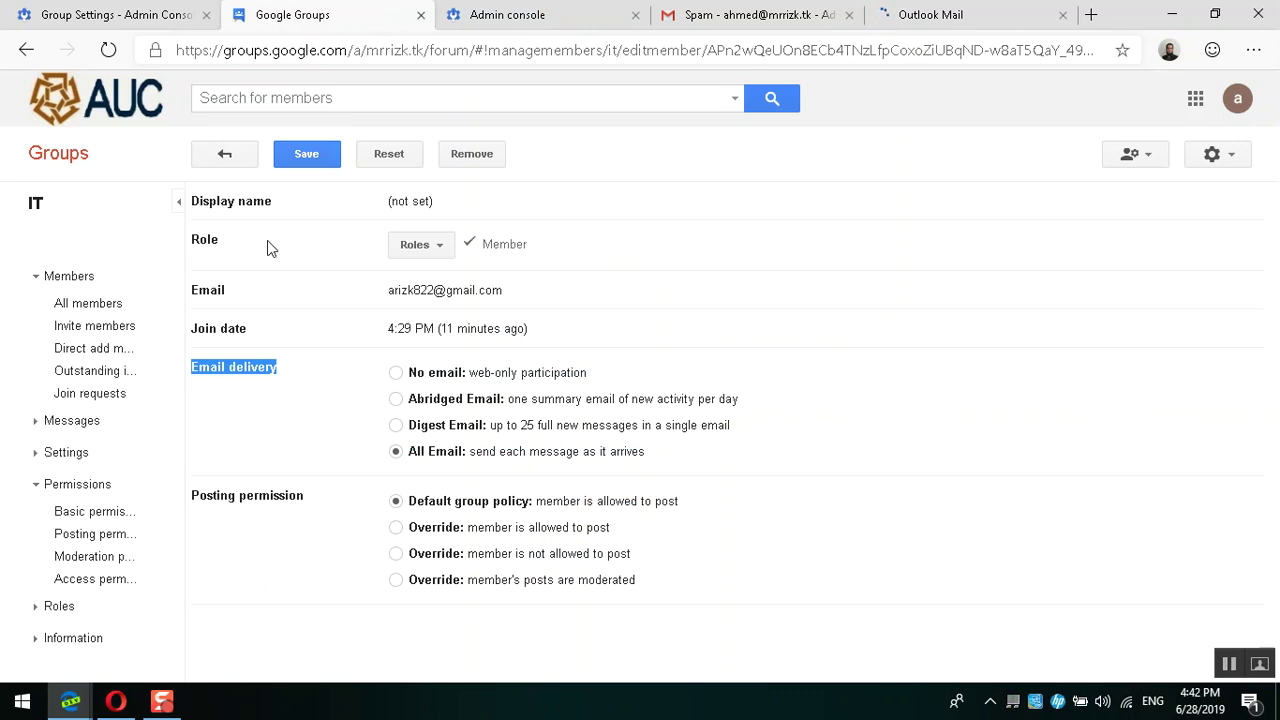
Step: Leave the member's settings page, discarding changes, and open the Invite members form
left_click(226, 153)
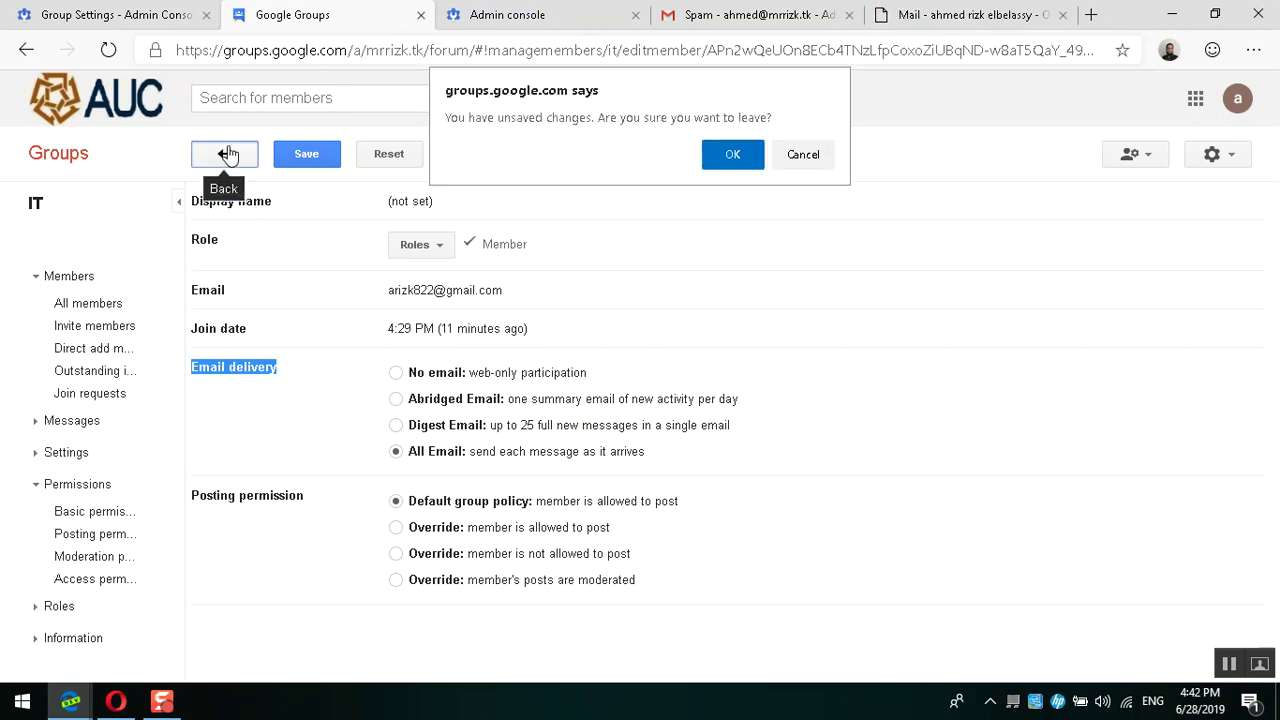
left_click(728, 154)
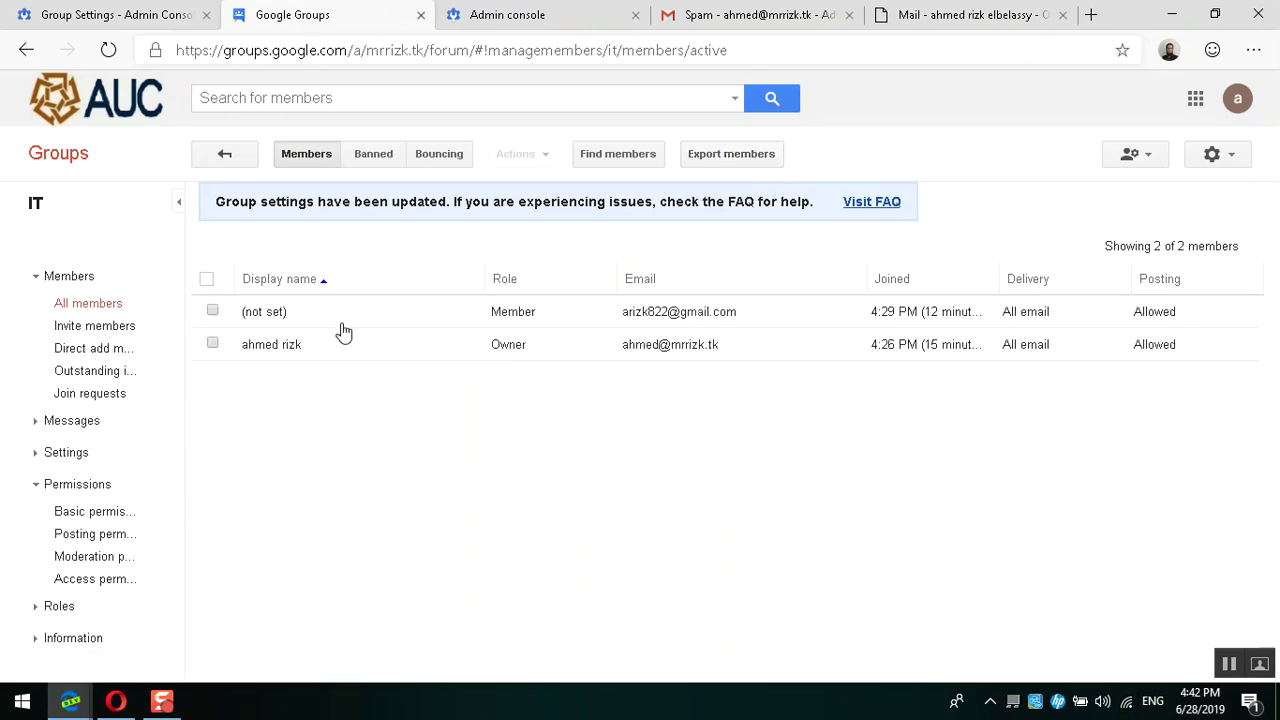
left_click(86, 334)
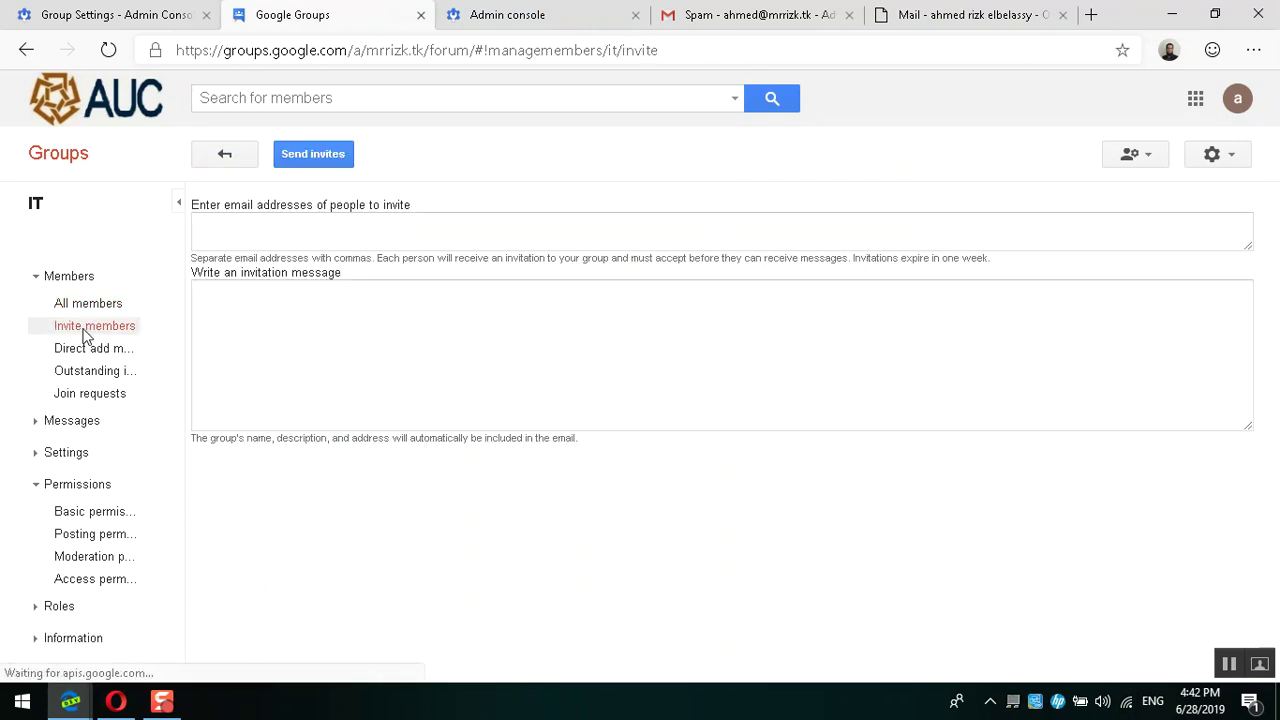
Step: Address the invite to the ex1 local account, attempt sending, and start the required invitation message
left_click(308, 236)
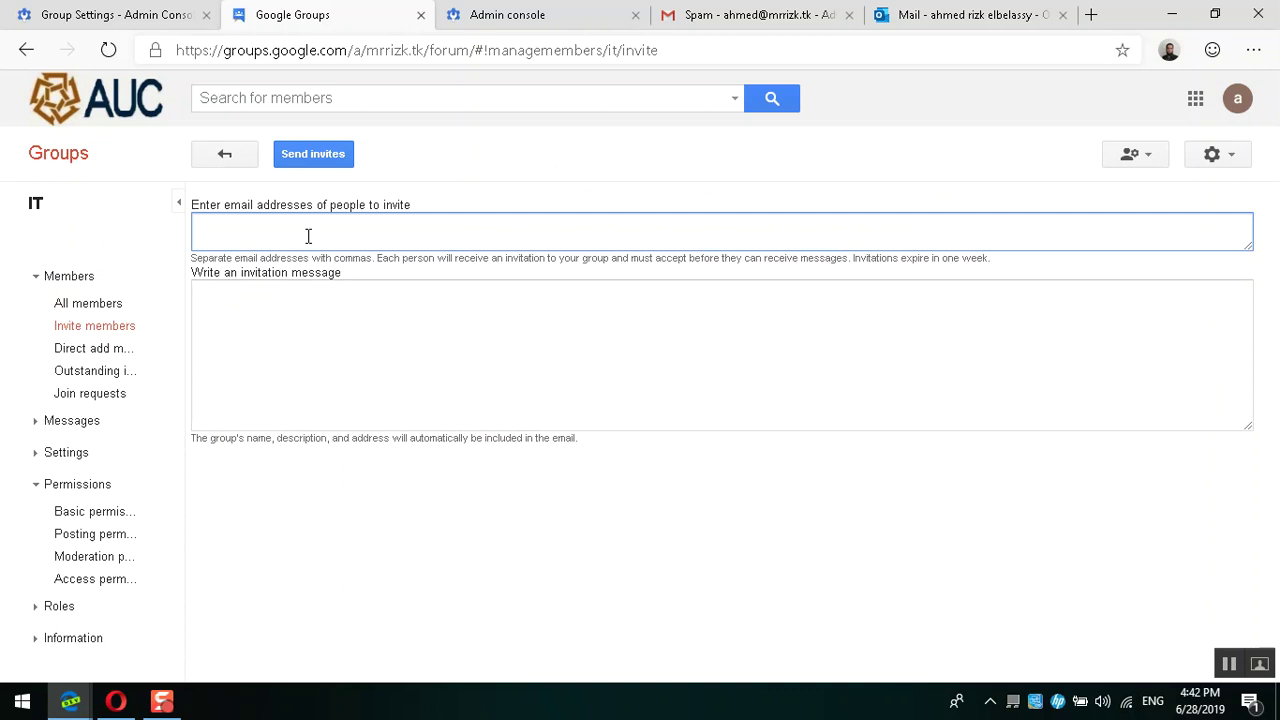
type("ex2")
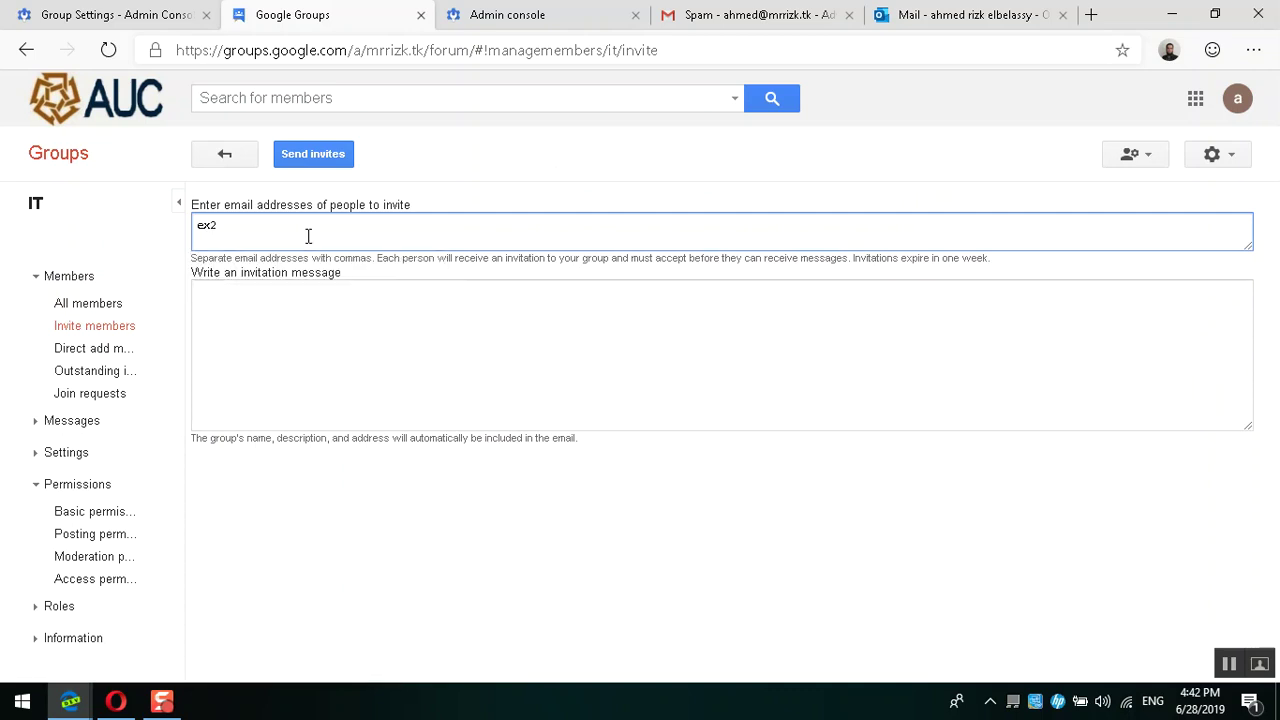
key("BackSpace")
type("1")
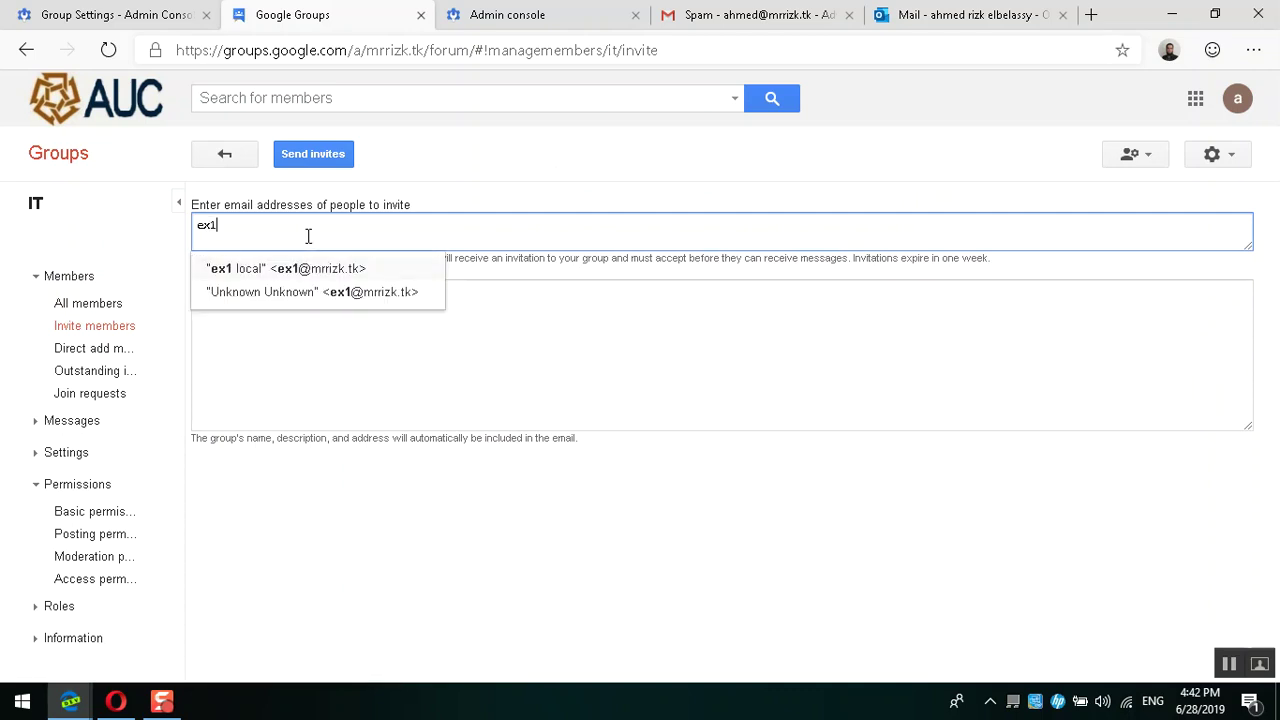
left_click(213, 272)
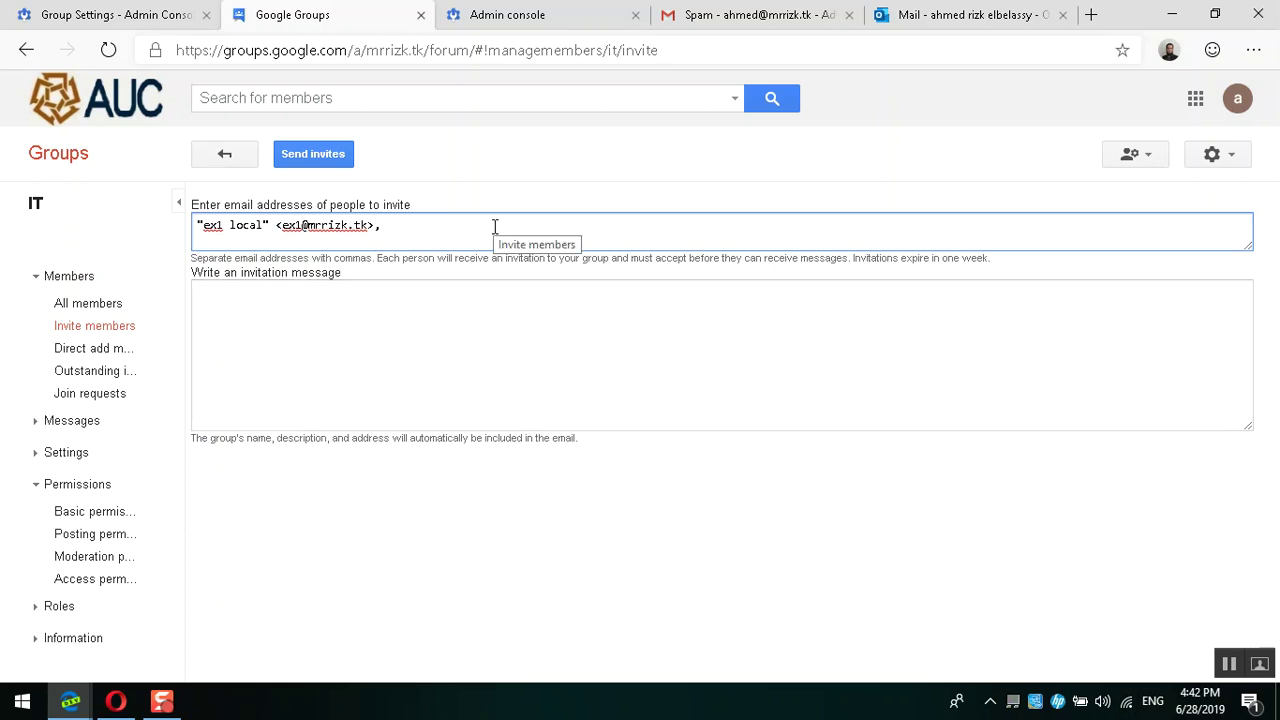
left_click(321, 160)
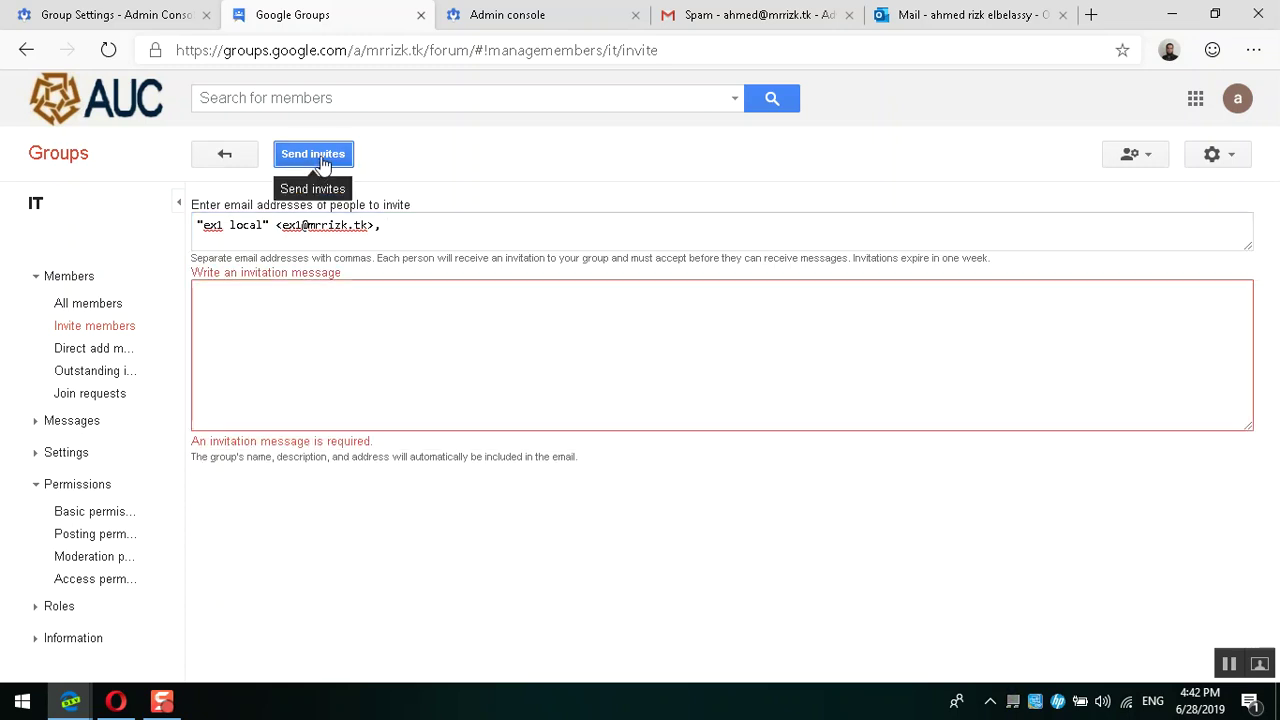
left_click(301, 301)
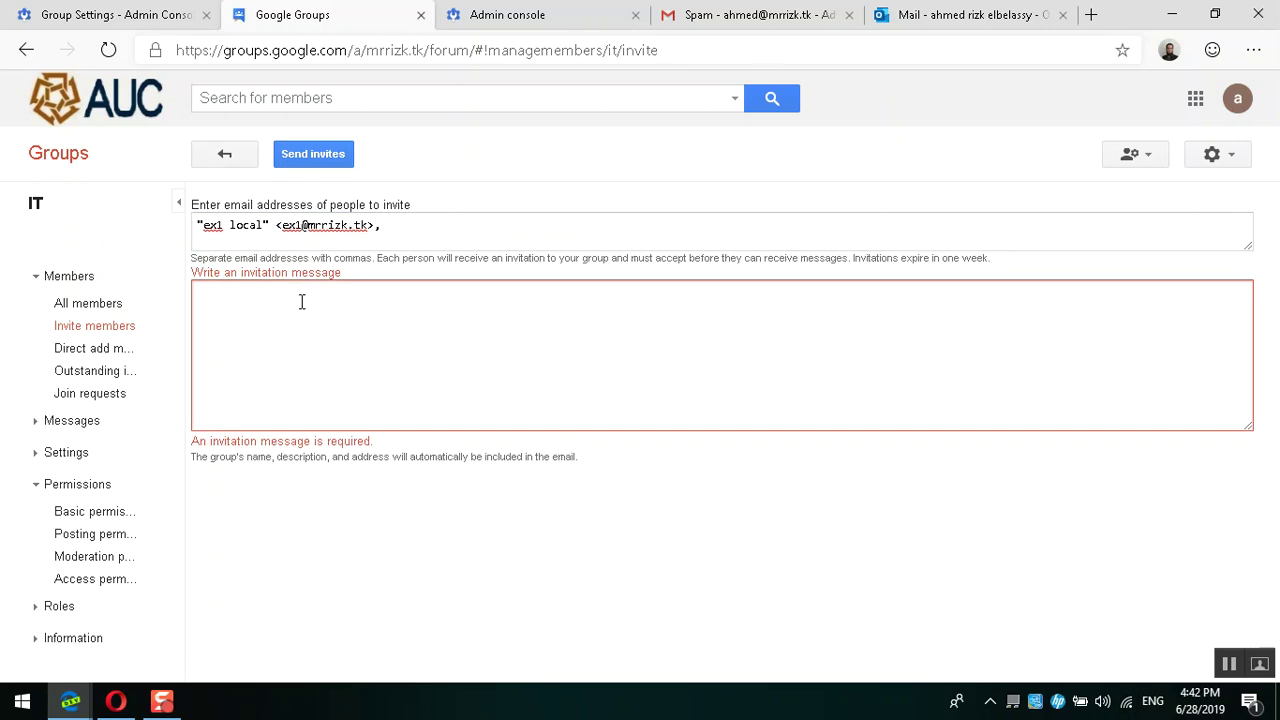